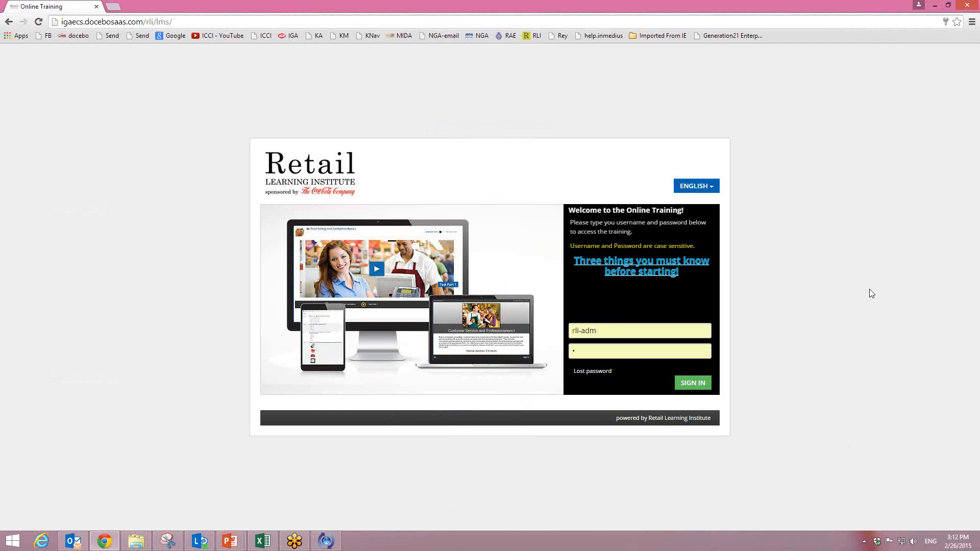
- Sign in to the training site with the prefilled credentials and open the Courses Catalog
{"action": "left_click", "coordinate": [685, 392]}
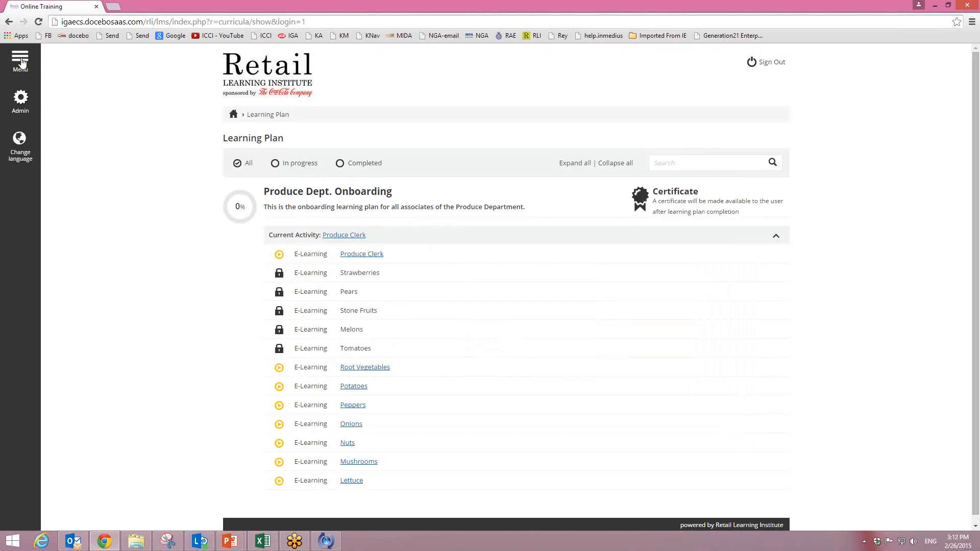
{"action": "left_click", "coordinate": [23, 59]}
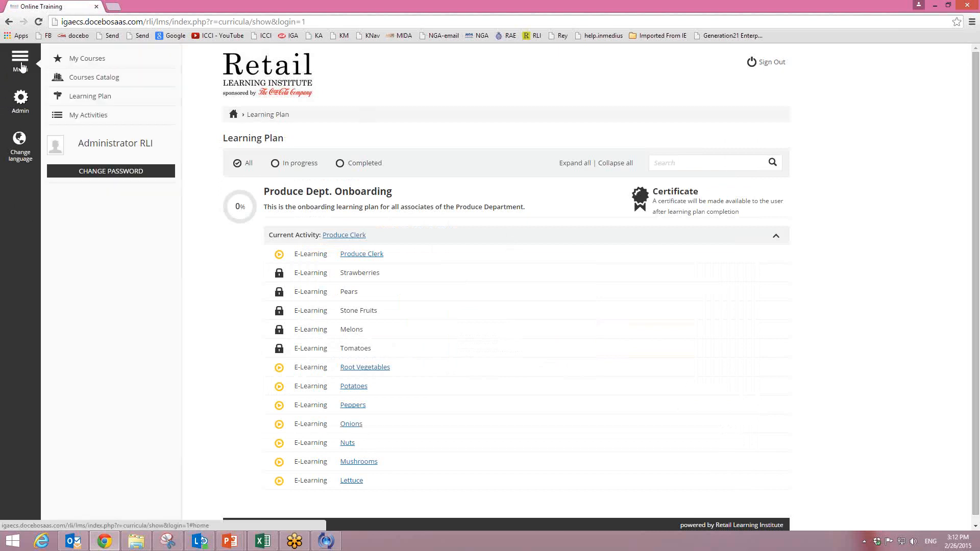
{"action": "left_click", "coordinate": [59, 78]}
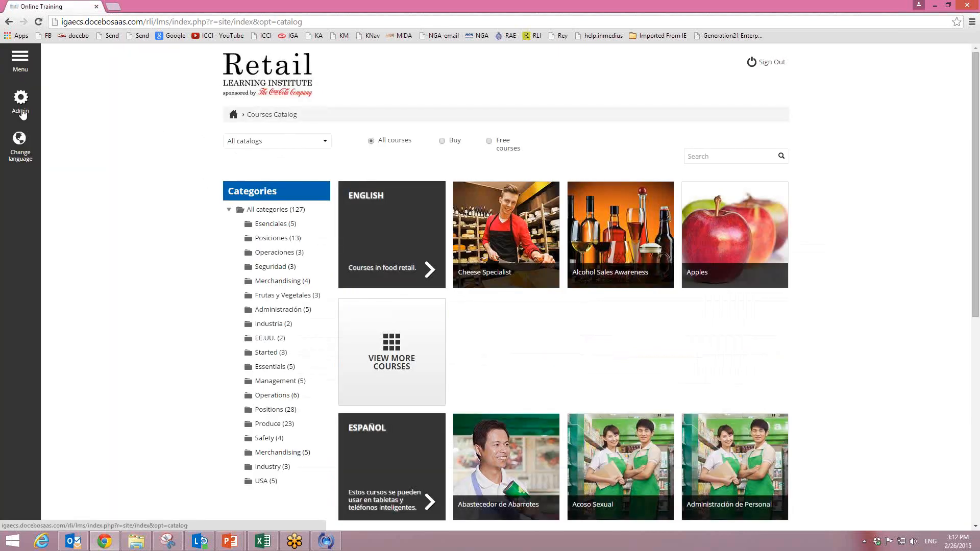
- Open the Users management page of the administration area
{"action": "mouse_move", "coordinate": [24, 98]}
{"action": "mouse_move", "coordinate": [37, 58]}
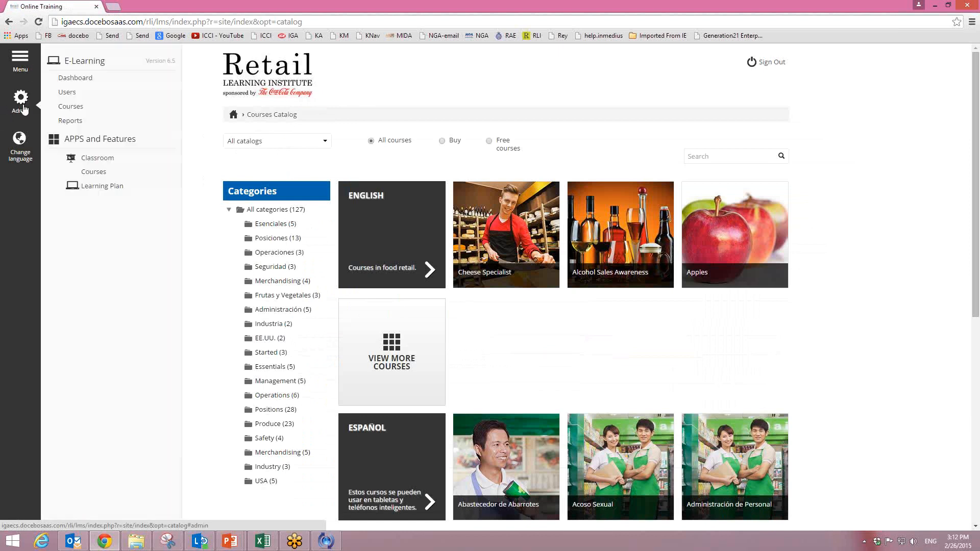
{"action": "left_click", "coordinate": [70, 97]}
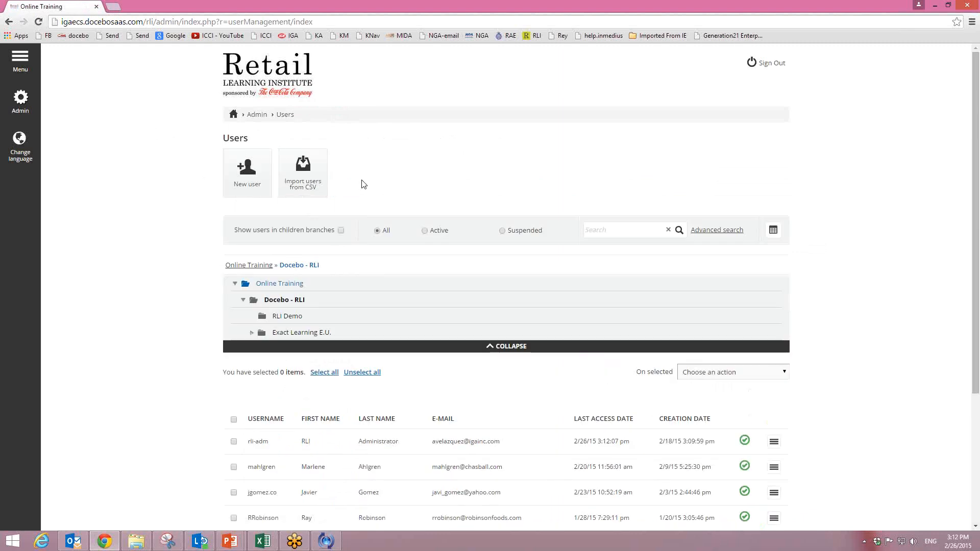
- Review the branch tree on the Users page and list the users in the RLI Demo branch
{"action": "key", "text": "ctrl+plus"}
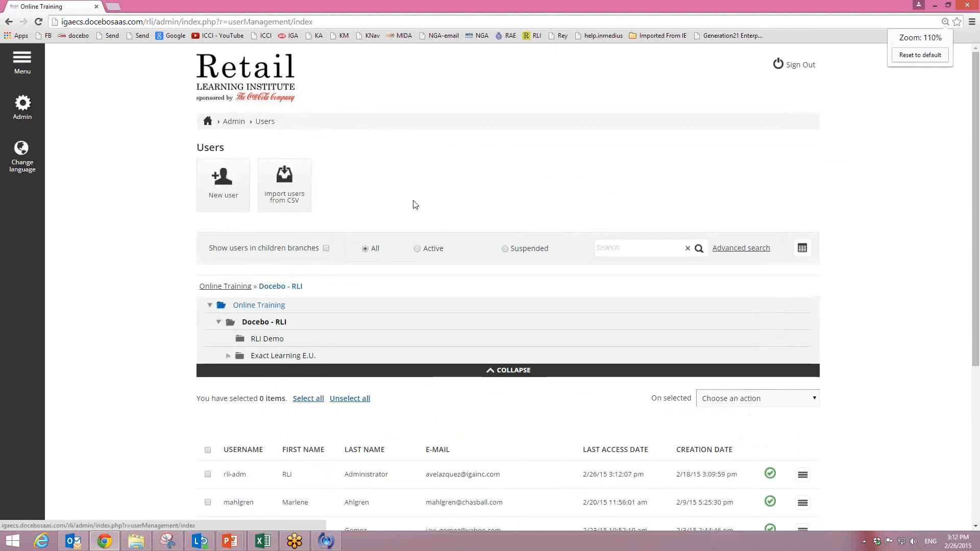
{"action": "key", "text": "ctrl+plus"}
{"action": "scroll", "coordinate": [667, 193], "scroll_direction": "down", "scroll_amount": 1}
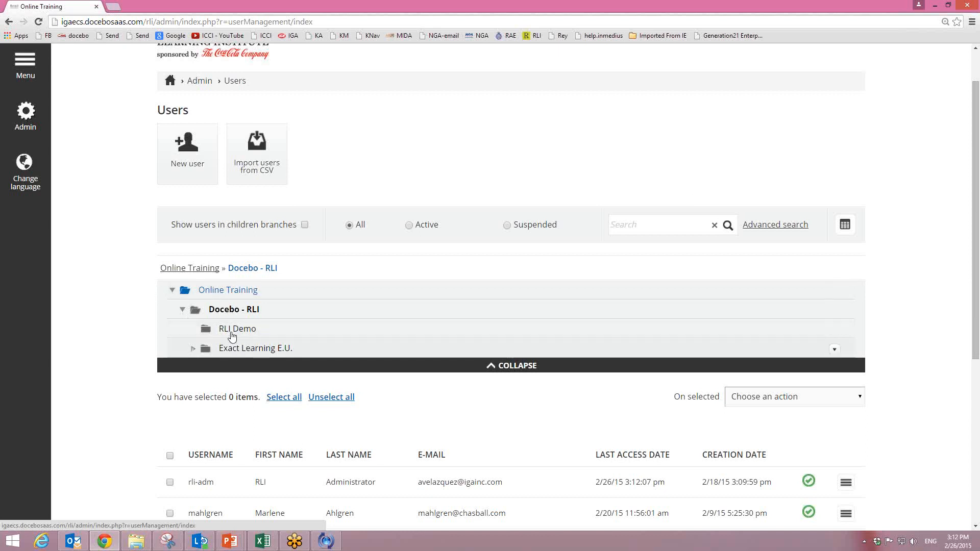
{"action": "left_click_drag", "start_coordinate": [147, 263], "coordinate": [368, 354]}
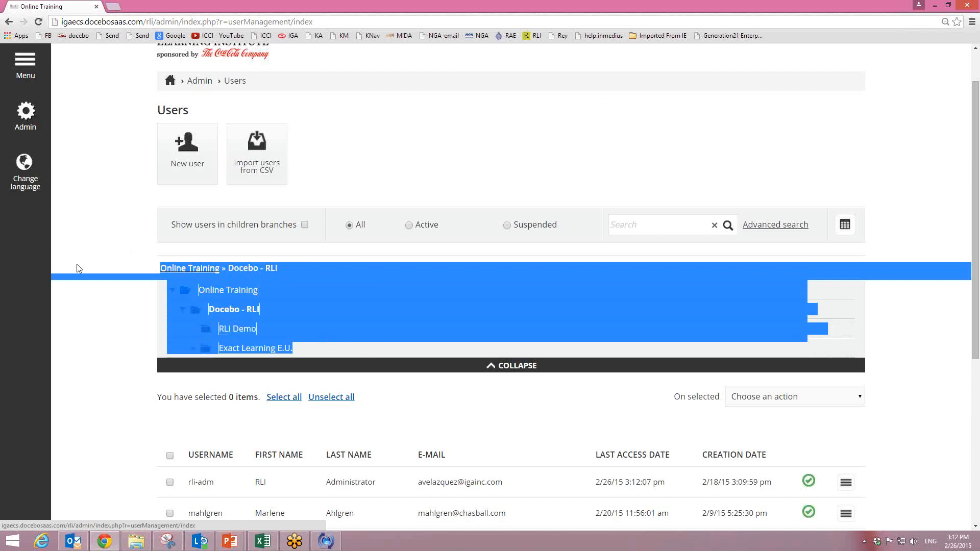
{"action": "left_click", "coordinate": [104, 314]}
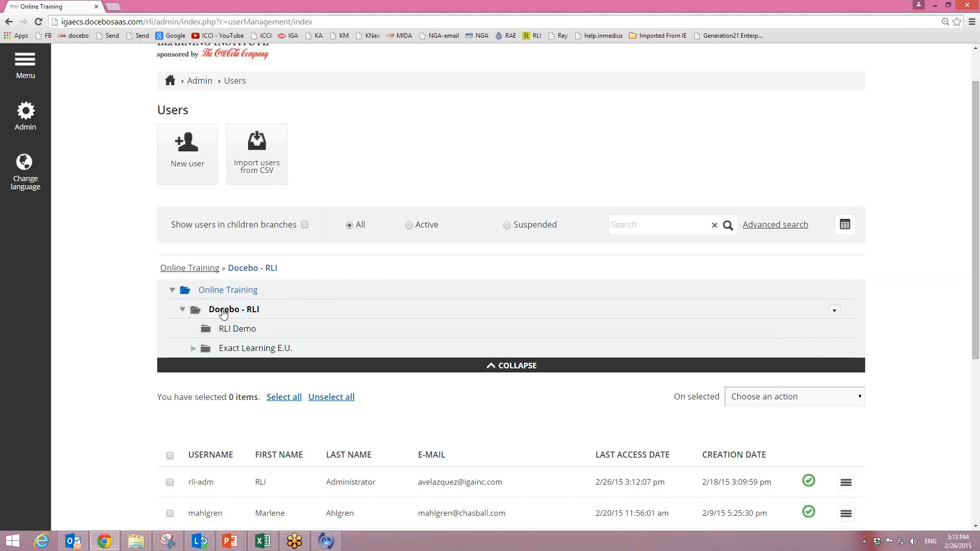
{"action": "left_click", "coordinate": [240, 332]}
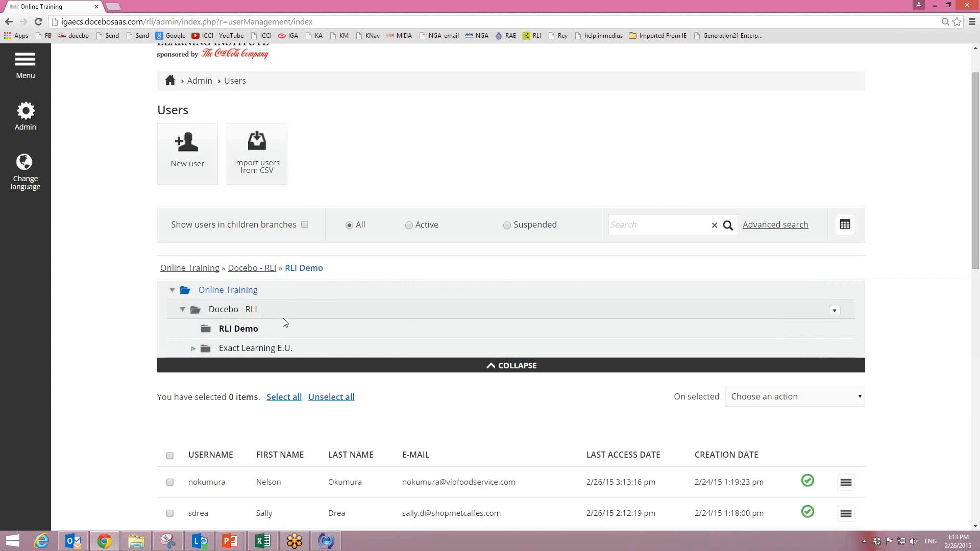
- Select the top-level Online Training branch and search its users for RLI, picking the suggested rli student account
{"action": "left_click", "coordinate": [220, 295]}
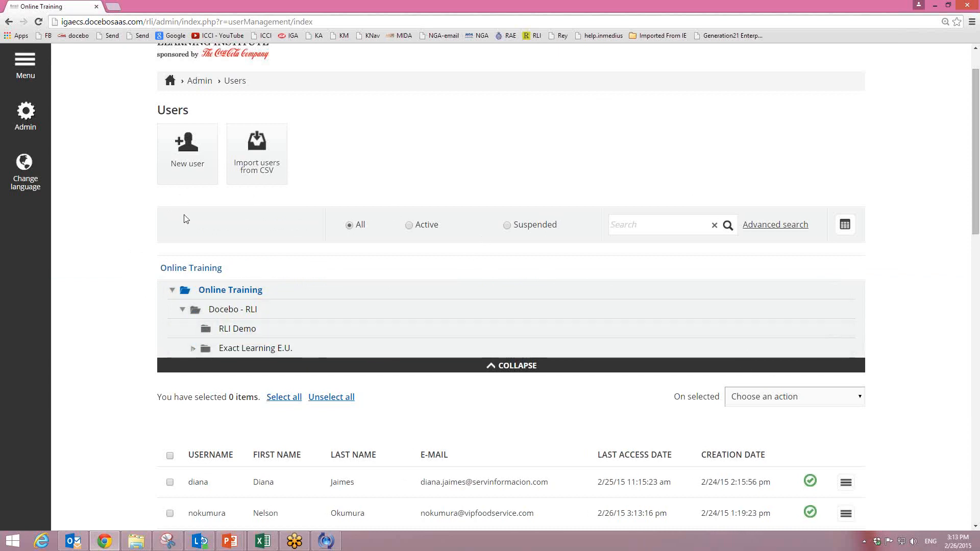
{"action": "left_click", "coordinate": [611, 223]}
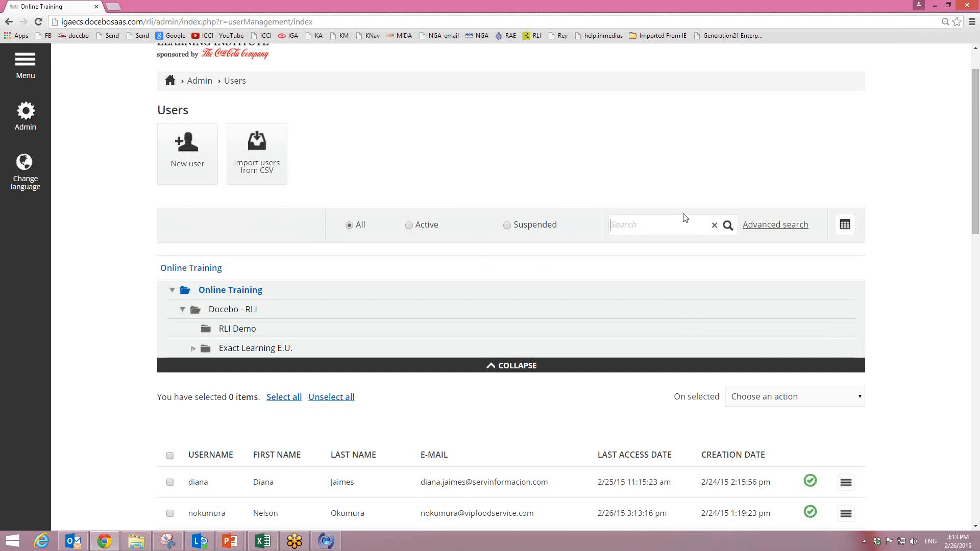
{"action": "type", "text": "RLI"}
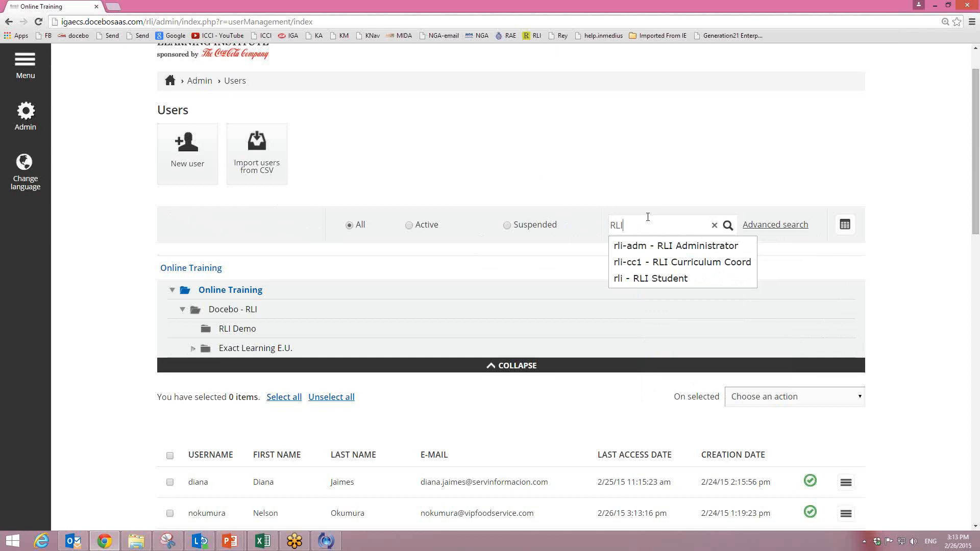
{"action": "left_click", "coordinate": [659, 279]}
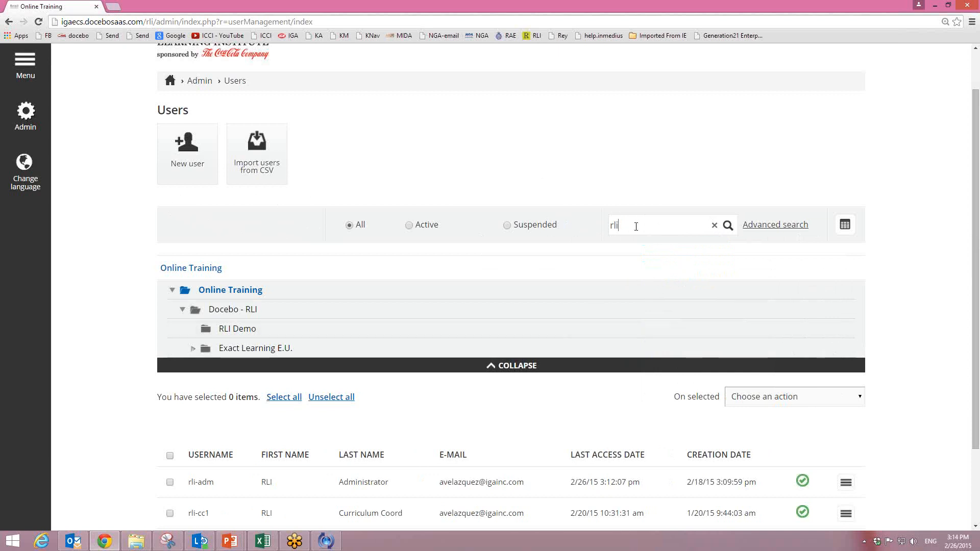
{"action": "left_click", "coordinate": [728, 226]}
- Clear the search text, enter RLI again, and pick the RLI Student suggestion to review the matching users
{"action": "left_click", "coordinate": [636, 227]}
{"action": "key", "text": "BackSpace"}
{"action": "key", "text": "BackSpace"}
{"action": "key", "text": "BackSpace"}
{"action": "type", "text": "RLI"}
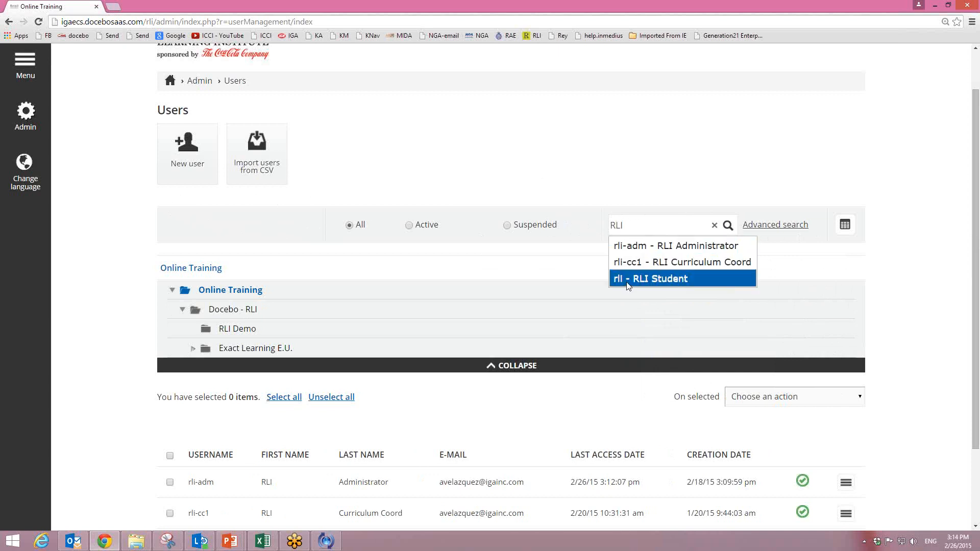
{"action": "left_click", "coordinate": [628, 284]}
{"action": "scroll", "coordinate": [842, 455], "scroll_direction": "down", "scroll_amount": 2}
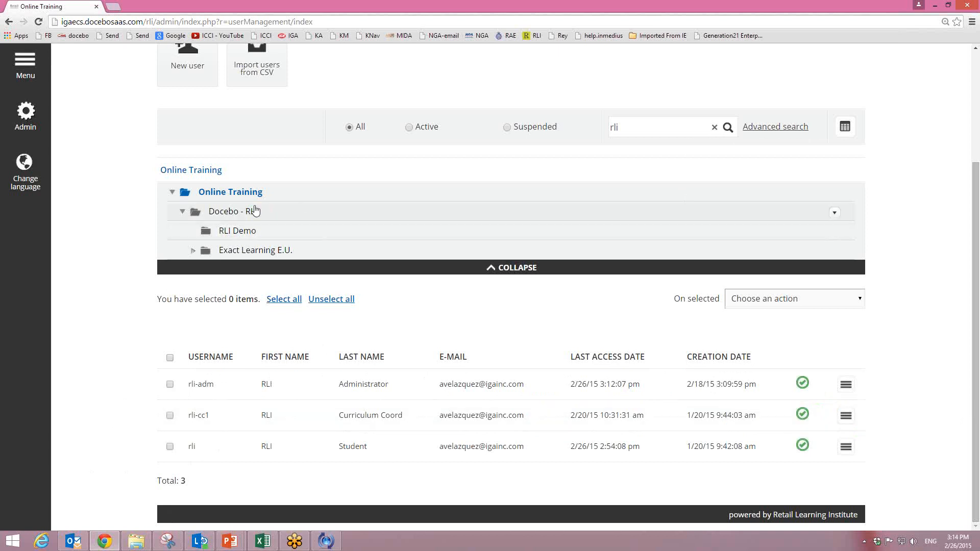
- Narrow the user search to the RLI Demo branch, and switch it to the Docebo - RLI branch
{"action": "left_click", "coordinate": [237, 232]}
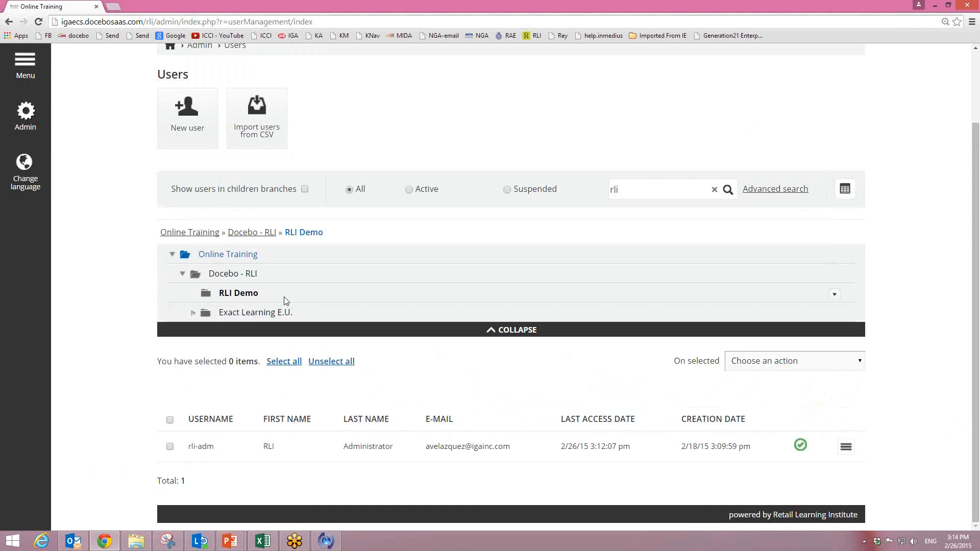
{"action": "left_click_drag", "start_coordinate": [625, 190], "coordinate": [593, 190]}
{"action": "left_click", "coordinate": [222, 276]}
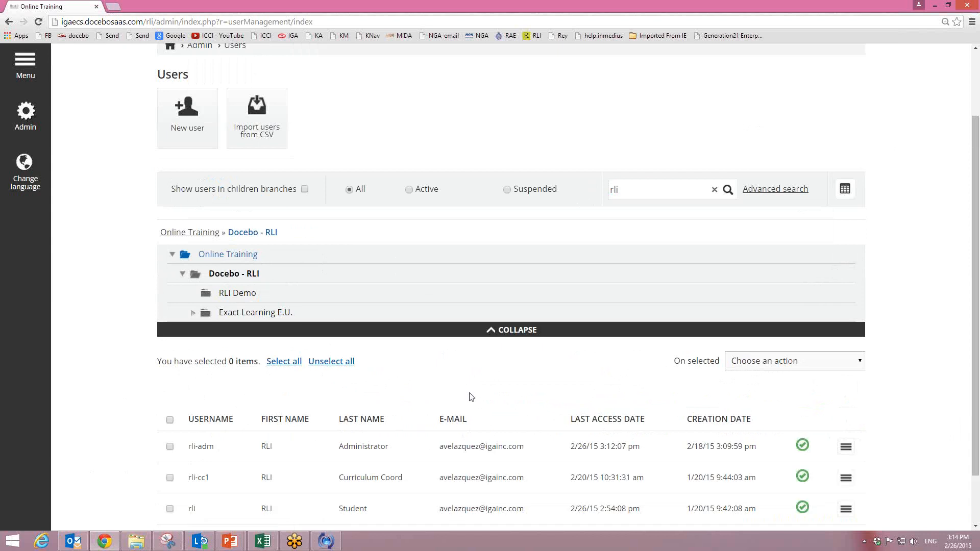
{"action": "scroll", "coordinate": [554, 462], "scroll_direction": "down", "scroll_amount": 2}
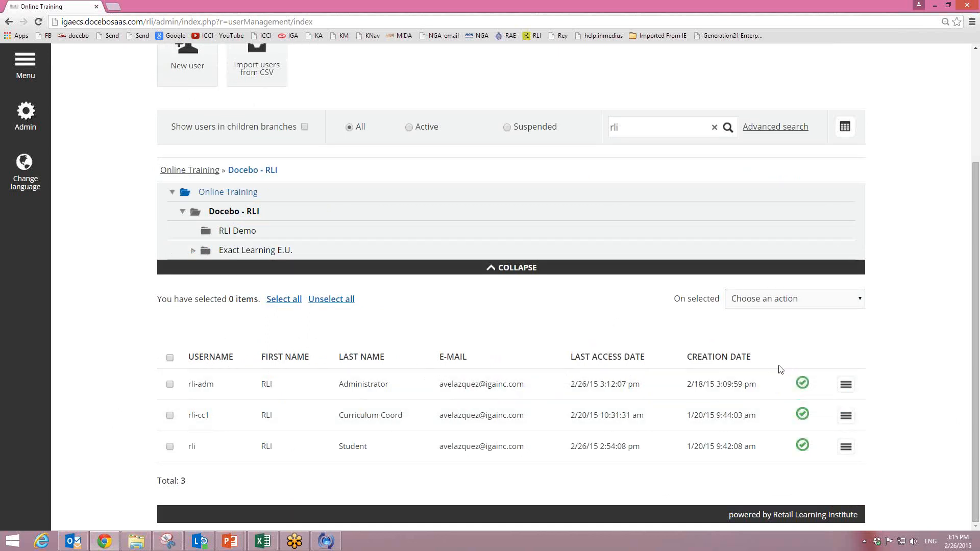
{"action": "left_click_drag", "start_coordinate": [778, 369], "coordinate": [780, 390]}
{"action": "left_click", "coordinate": [784, 382]}
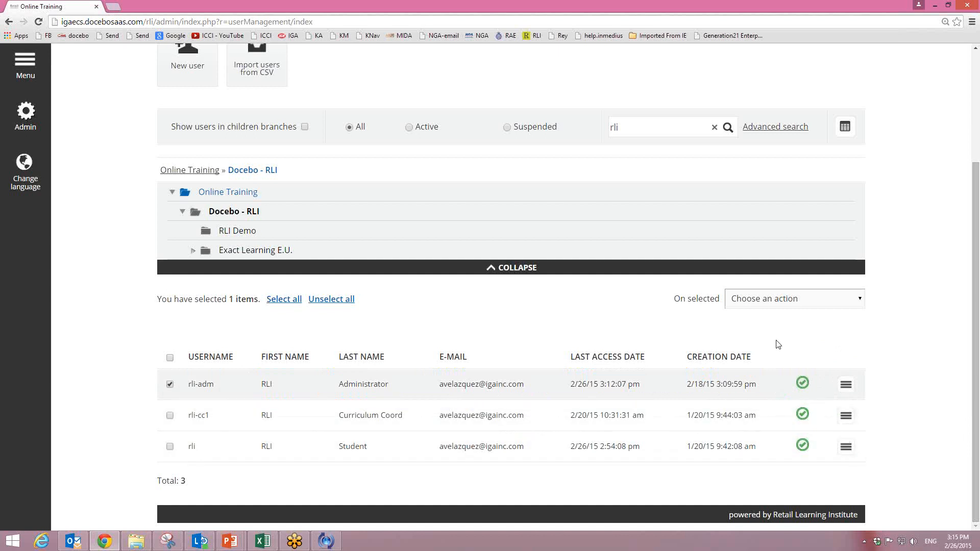
{"action": "left_click", "coordinate": [803, 385]}
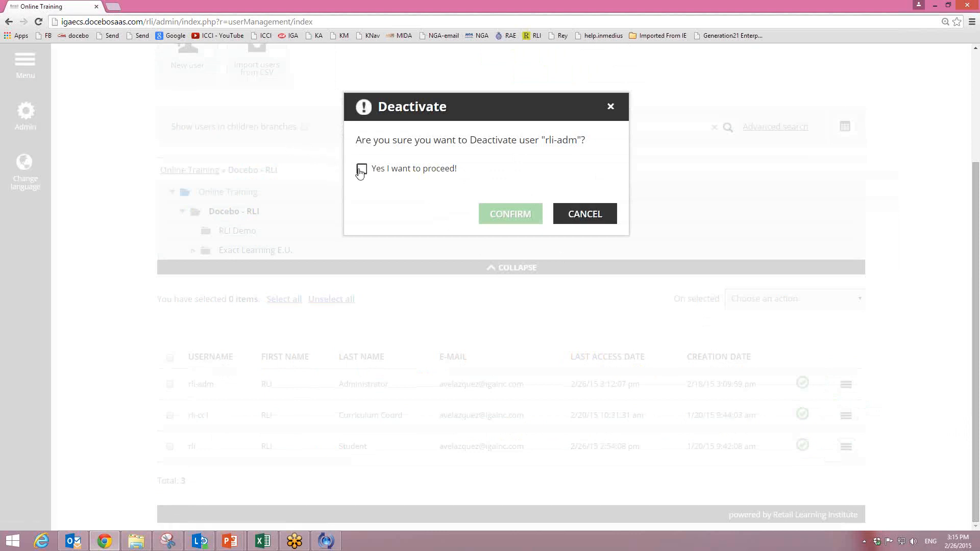
{"action": "left_click", "coordinate": [584, 214]}
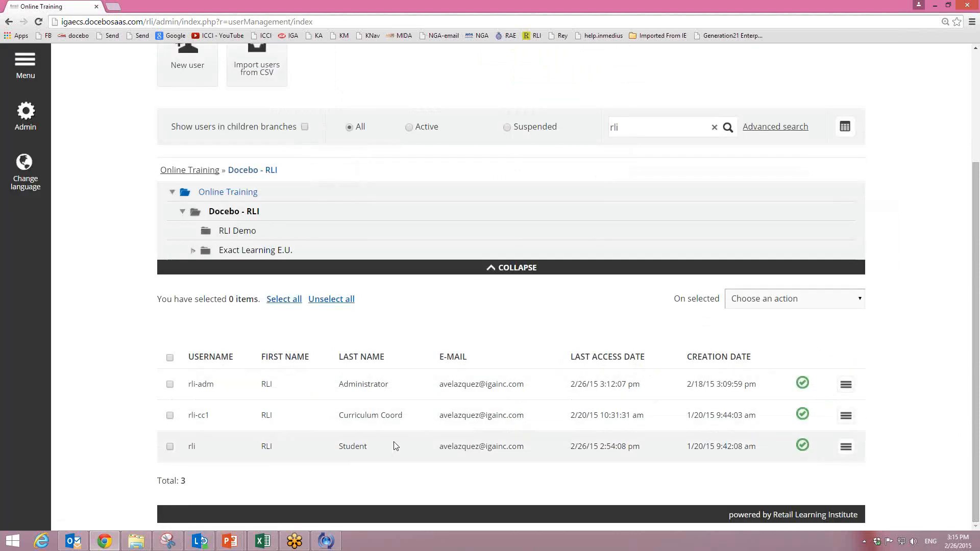
- Deactivate the RLI Student account and confirm the change
{"action": "left_click", "coordinate": [805, 451]}
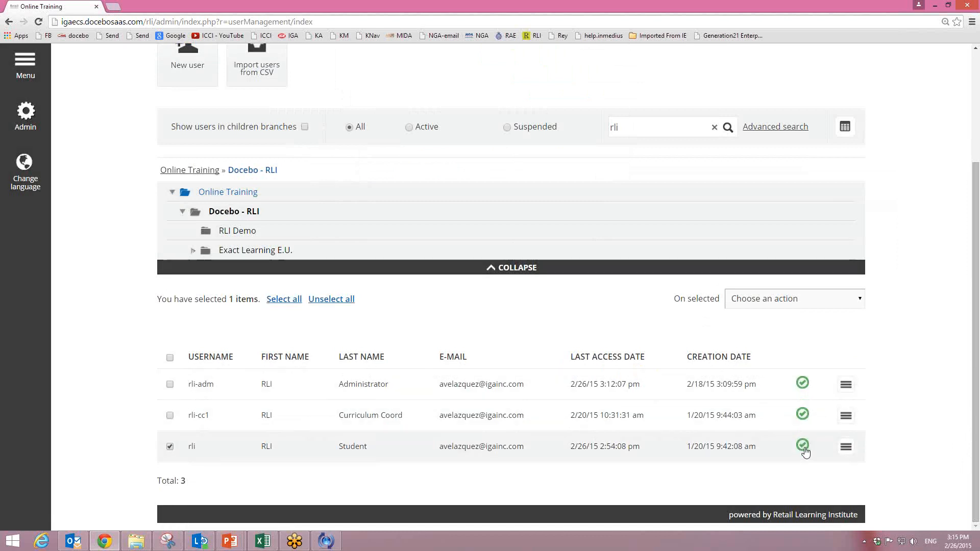
{"action": "left_click", "coordinate": [361, 169]}
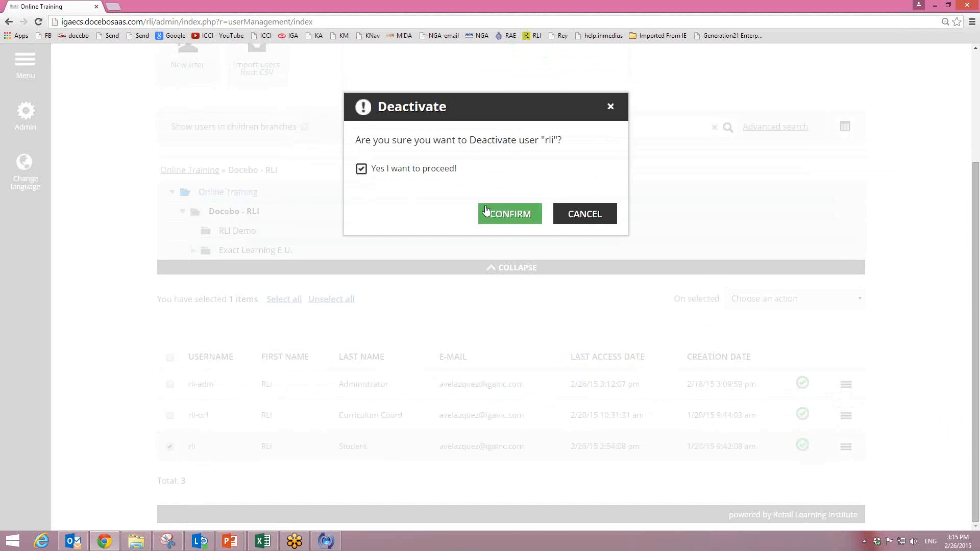
{"action": "left_click", "coordinate": [494, 216]}
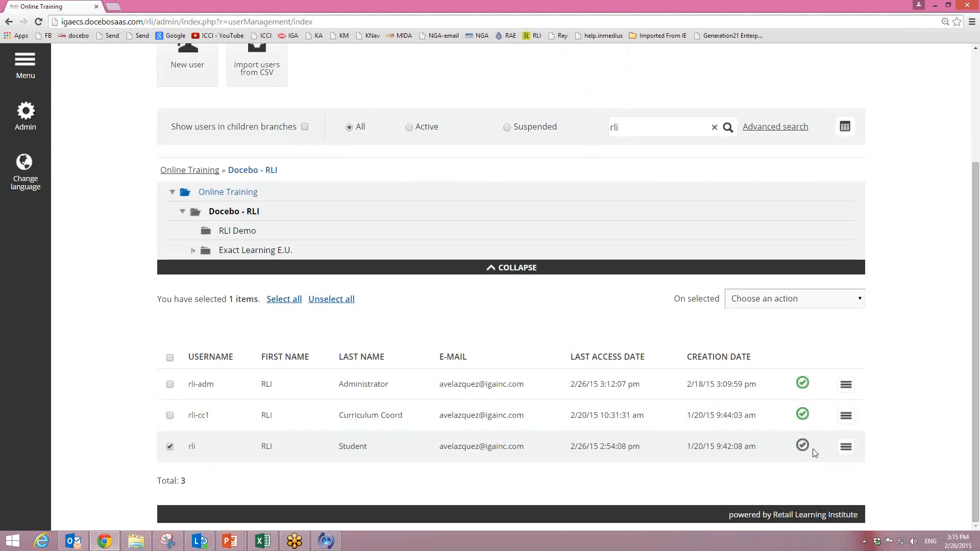
{"action": "left_click", "coordinate": [846, 449]}
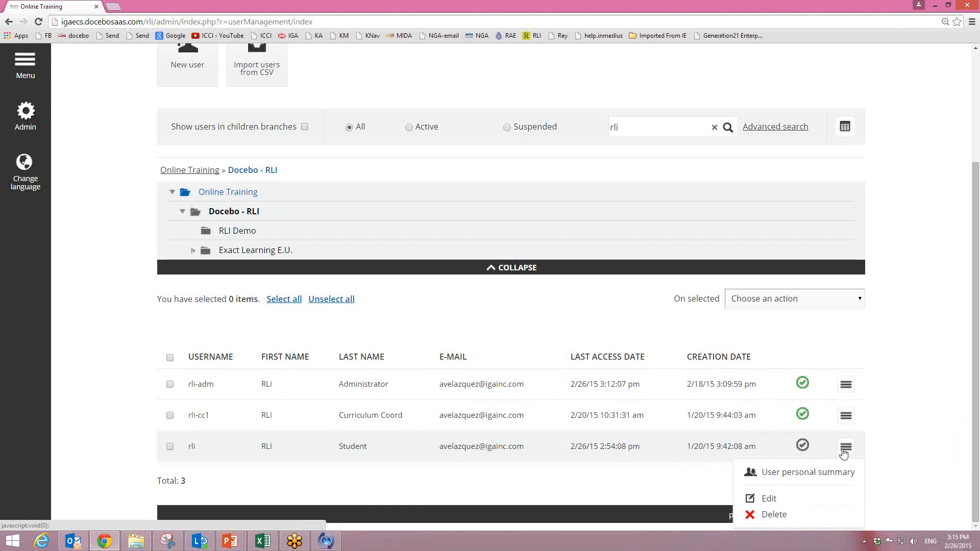
{"action": "left_click", "coordinate": [773, 516]}
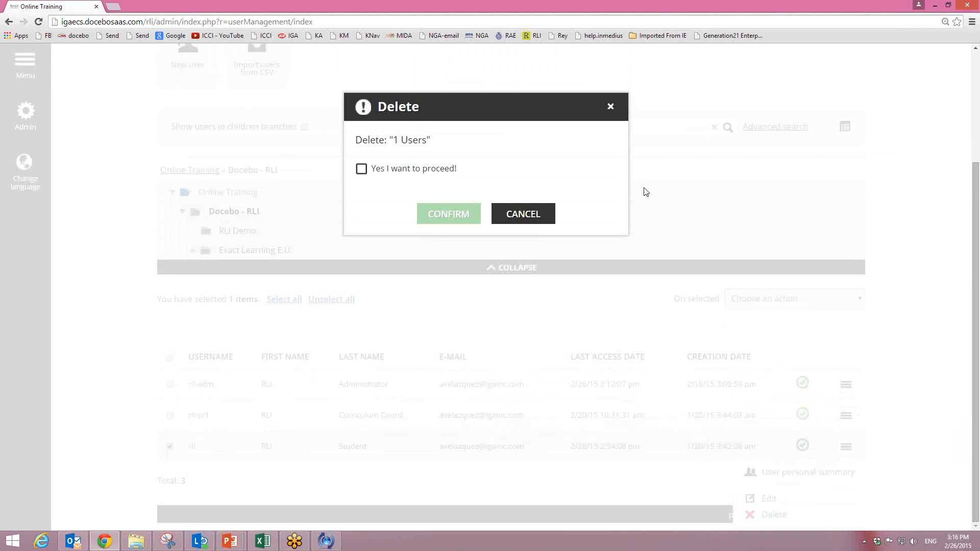
{"action": "left_click", "coordinate": [523, 216]}
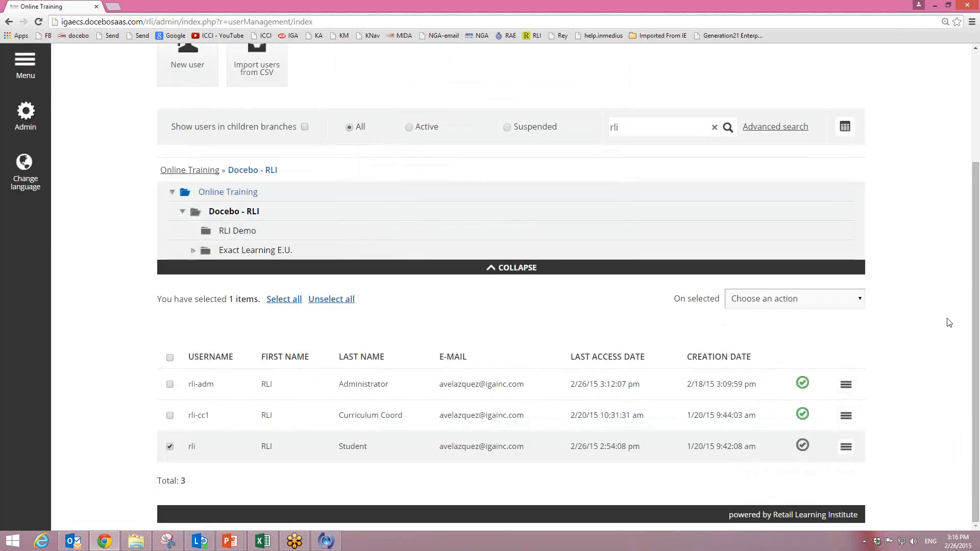
- Reactivate the RLI Student account and confirm the change
{"action": "left_click", "coordinate": [802, 447]}
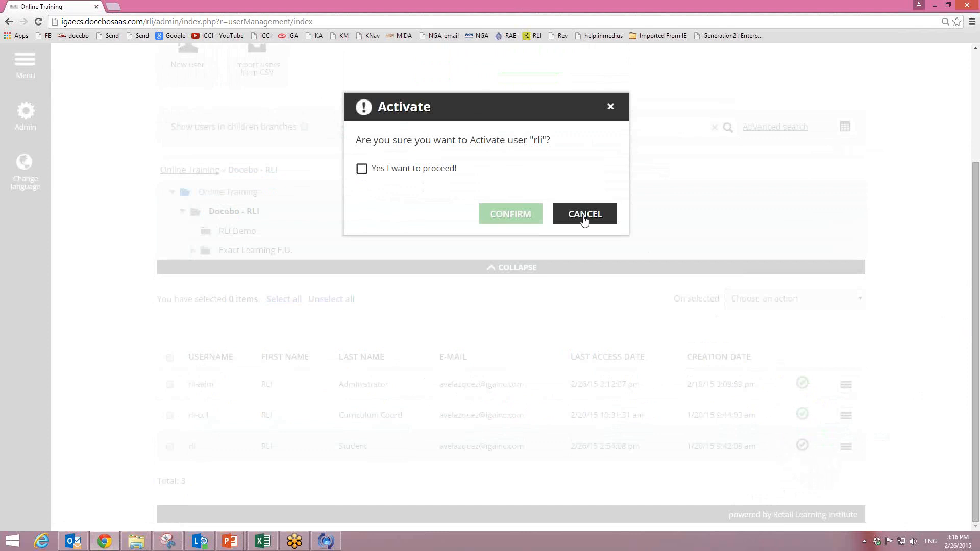
{"action": "left_click", "coordinate": [362, 170]}
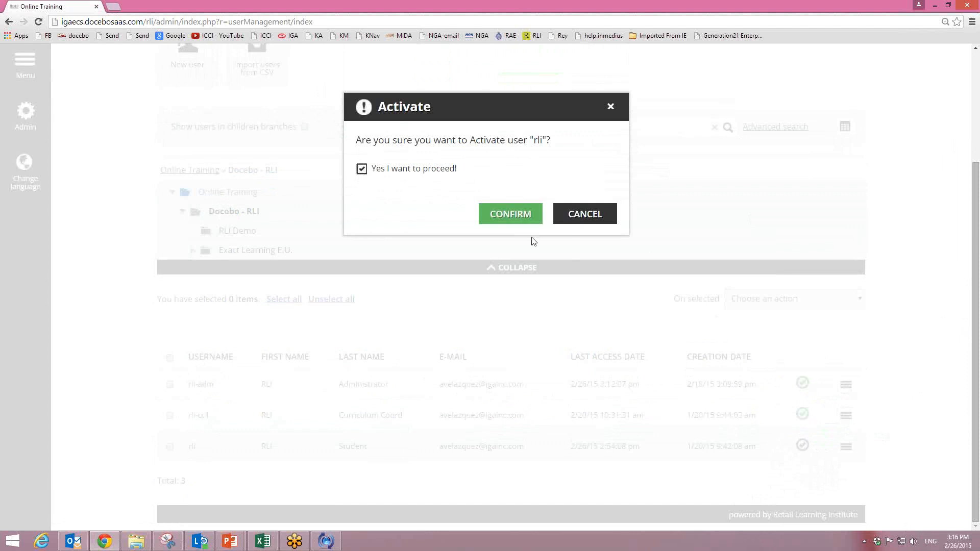
{"action": "left_click", "coordinate": [512, 215]}
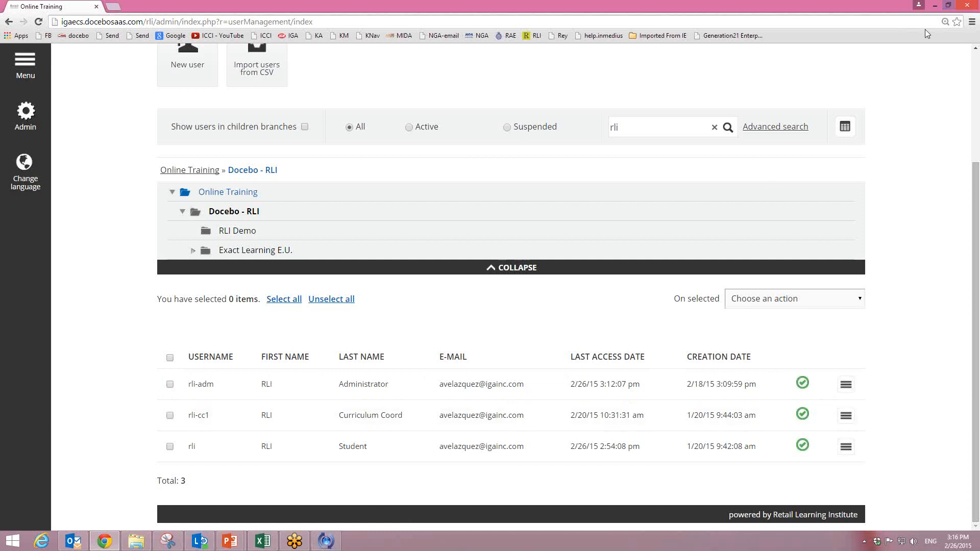
- Switch to the PowerPoint slide show, advance to the Advanced User Search slide, and return to the maximized browser's Advanced search option
{"action": "left_click", "coordinate": [948, 6]}
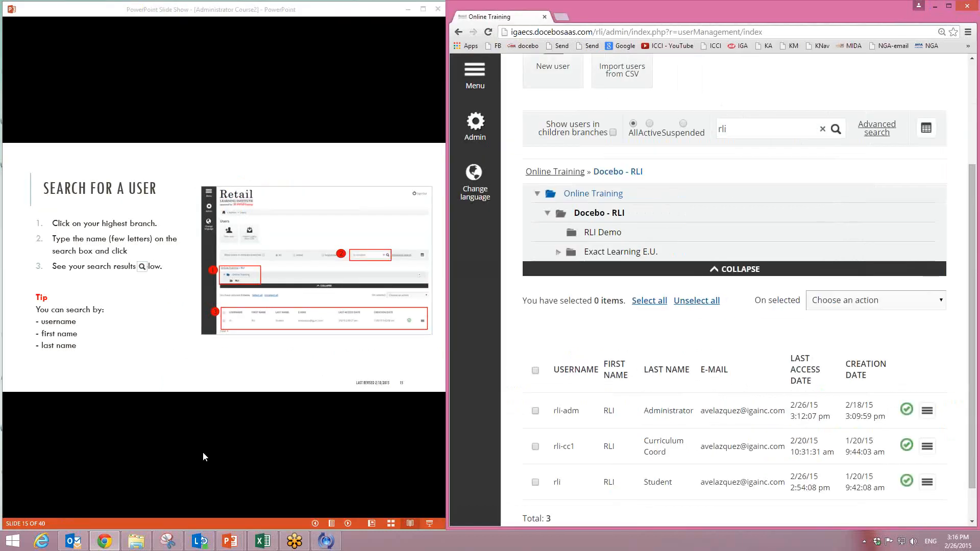
{"action": "left_click", "coordinate": [209, 411]}
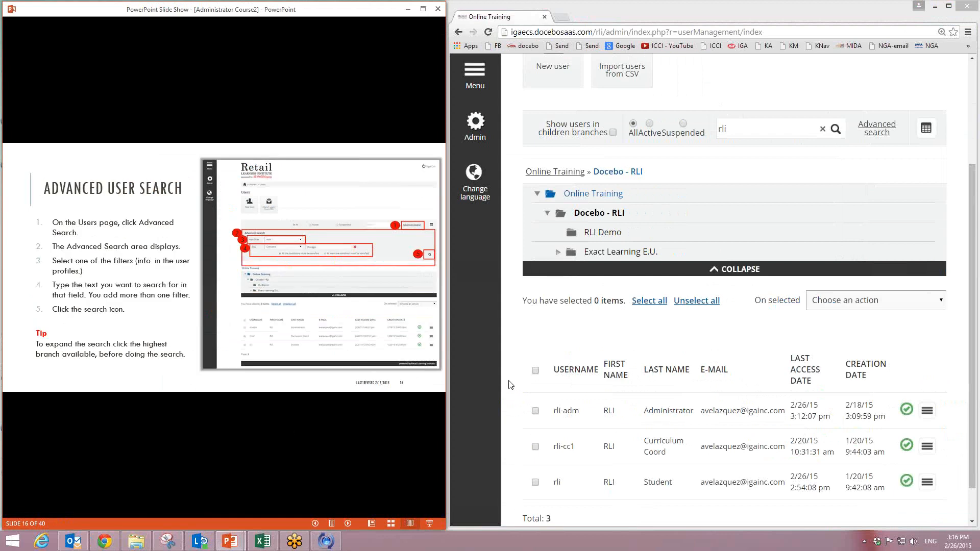
{"action": "left_click", "coordinate": [950, 7]}
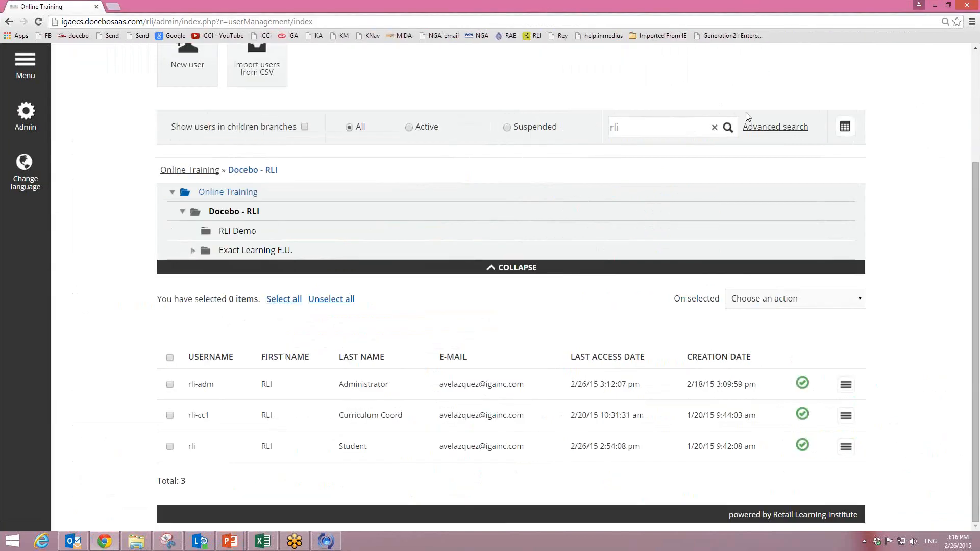
{"action": "left_click_drag", "start_coordinate": [823, 134], "coordinate": [744, 137]}
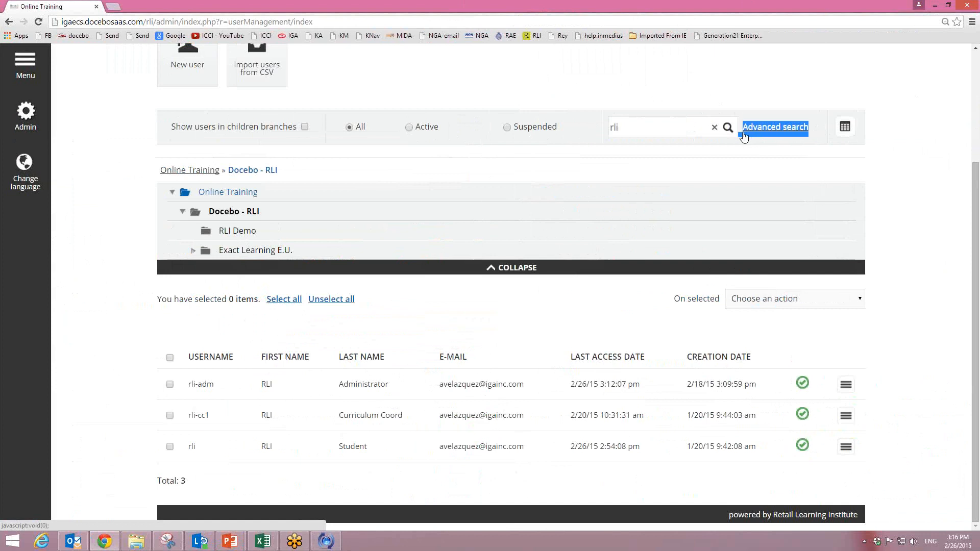
- Open the advanced user search, add a City filter containing "chicago", and run the search
{"action": "left_click", "coordinate": [785, 132]}
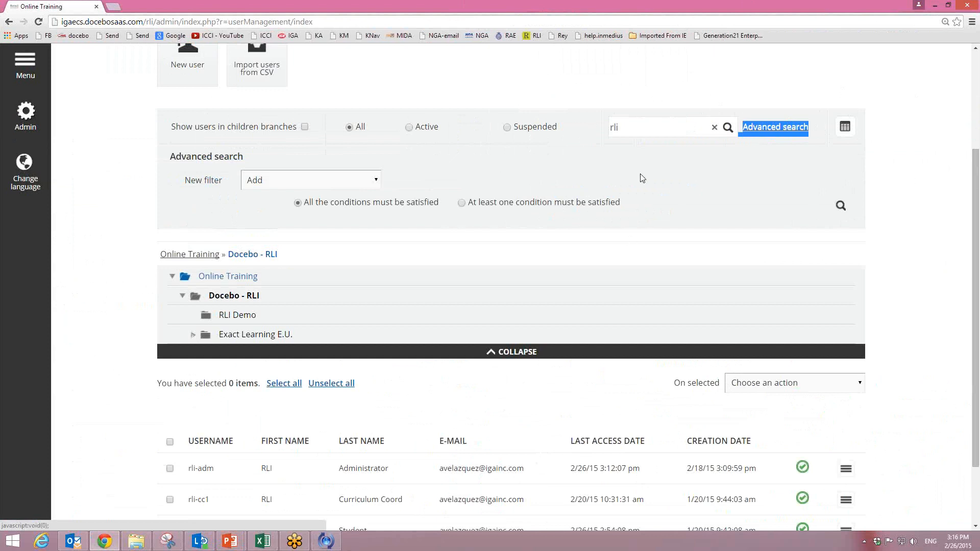
{"action": "left_click", "coordinate": [681, 193]}
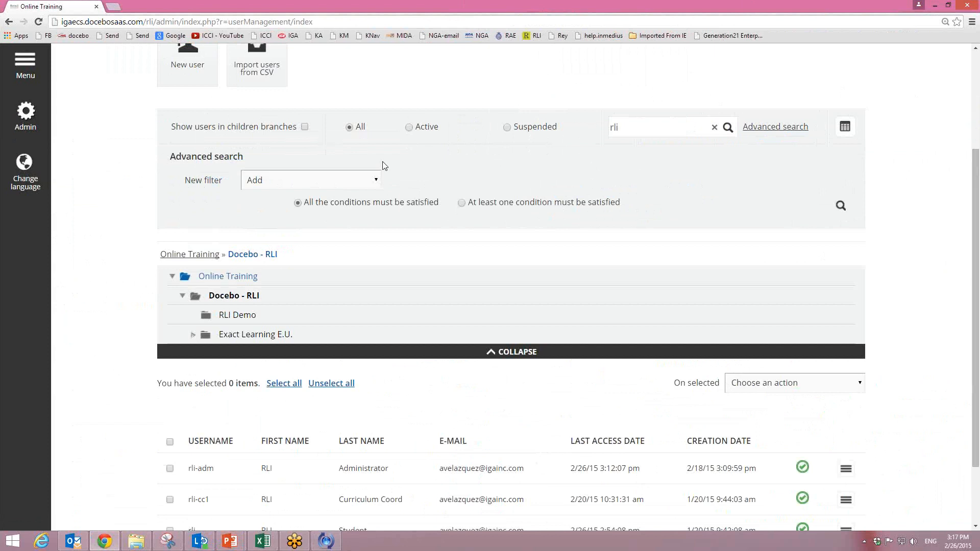
{"action": "left_click", "coordinate": [378, 180]}
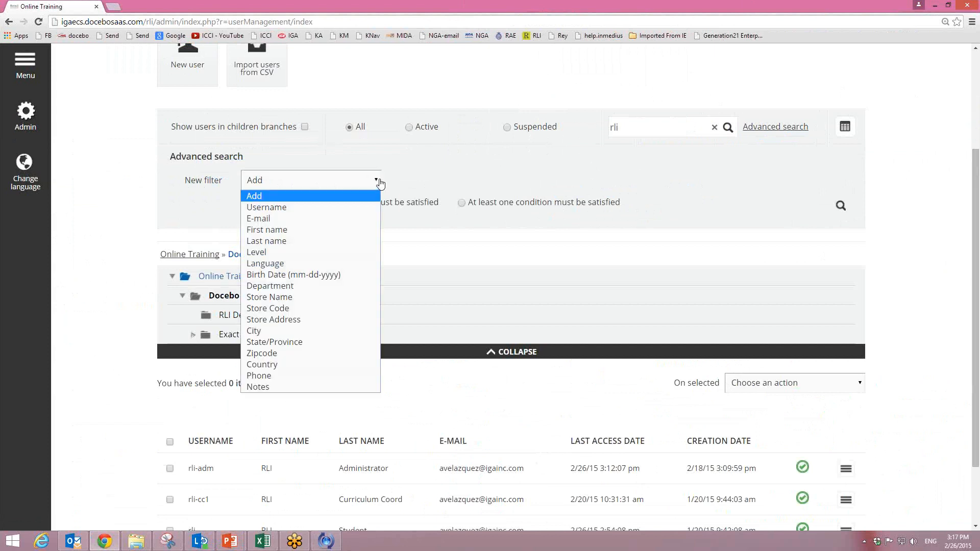
{"action": "left_click", "coordinate": [351, 332]}
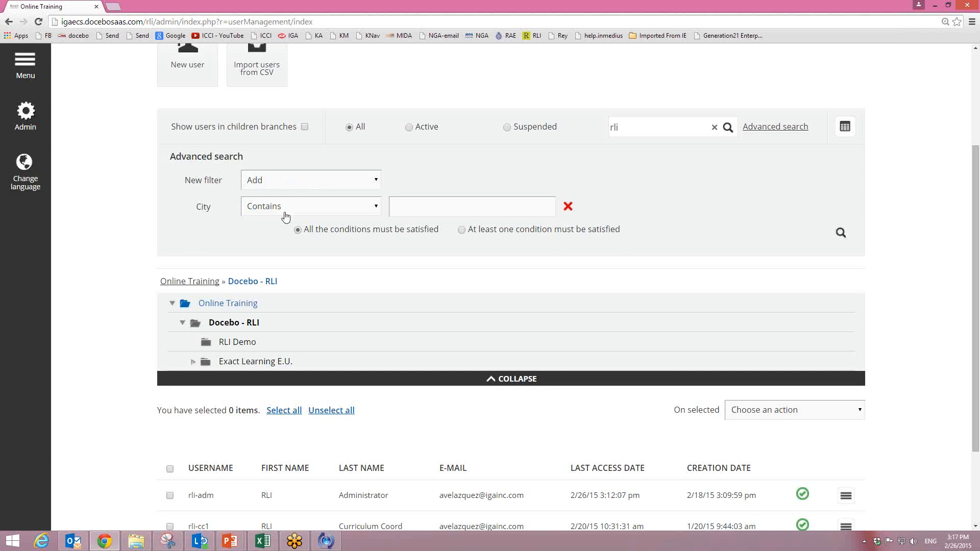
{"action": "left_click_drag", "start_coordinate": [213, 211], "coordinate": [185, 211]}
{"action": "left_click", "coordinate": [430, 208]}
{"action": "type", "text": "chicago"}
{"action": "left_click", "coordinate": [841, 234]}
{"action": "scroll", "coordinate": [769, 361], "scroll_direction": "down", "scroll_amount": 2}
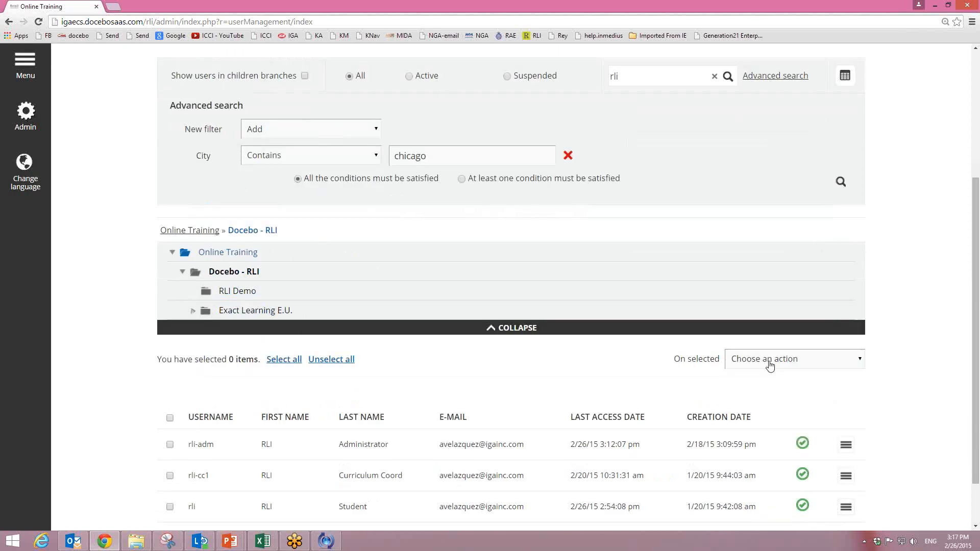
{"action": "scroll", "coordinate": [691, 373], "scroll_direction": "up", "scroll_amount": 1}
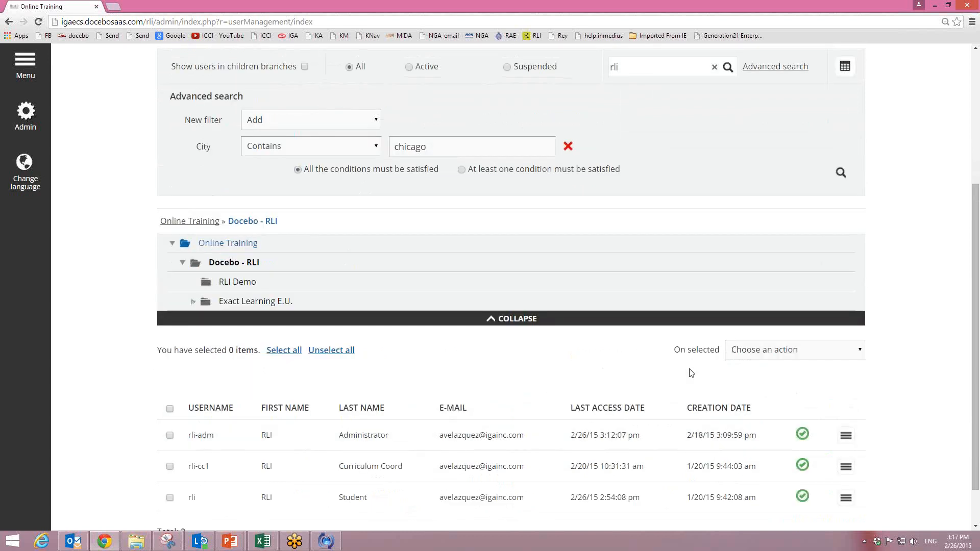
- Check the user list in the Online Training, Exact Learning E.U. and RLI Demo branches, and rerun the search in RLI Demo
{"action": "left_click", "coordinate": [225, 246]}
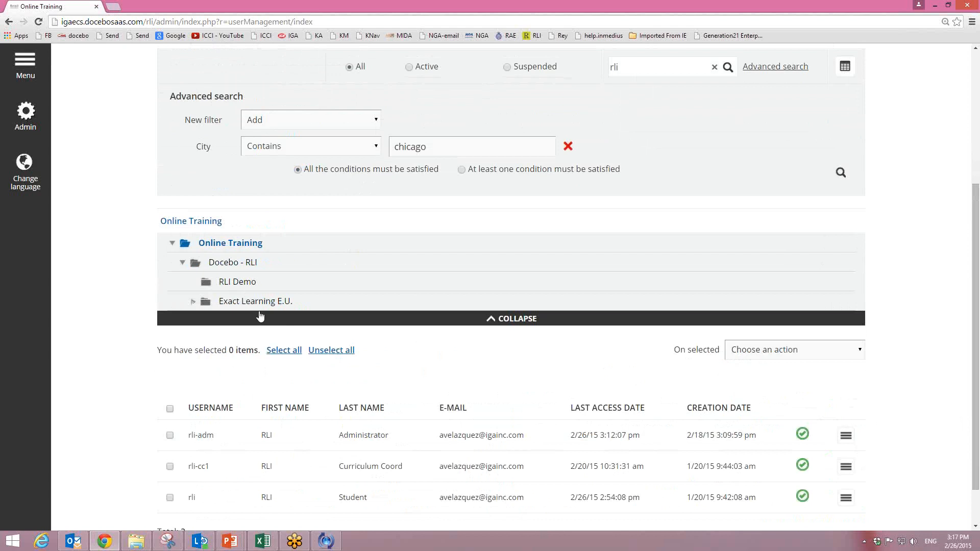
{"action": "scroll", "coordinate": [256, 296], "scroll_direction": "down", "scroll_amount": 1}
{"action": "left_click", "coordinate": [243, 256]}
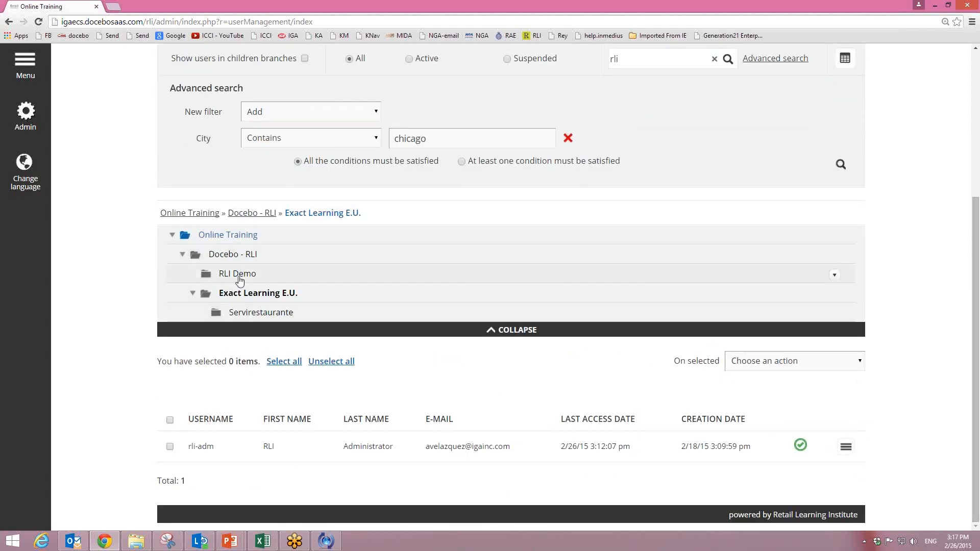
{"action": "left_click", "coordinate": [230, 279]}
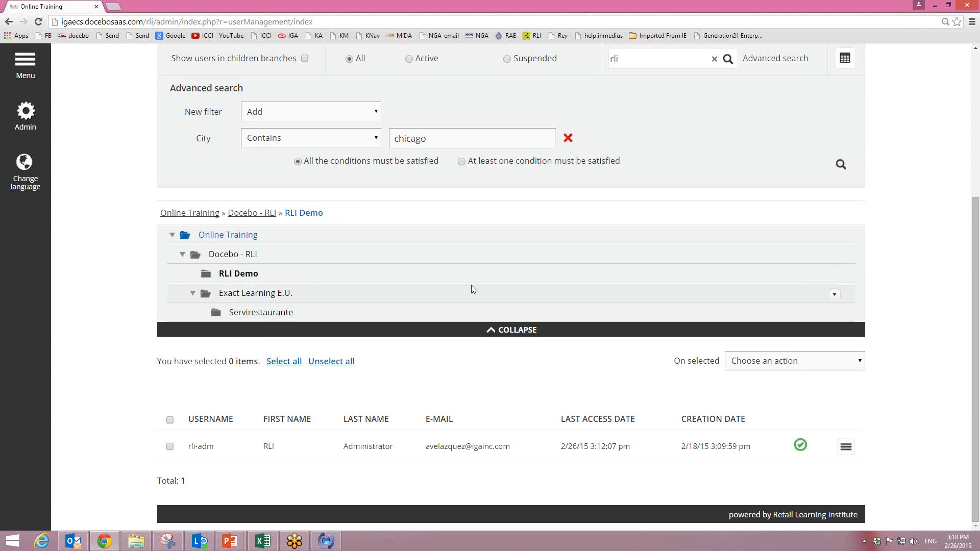
{"action": "scroll", "coordinate": [553, 298], "scroll_direction": "up", "scroll_amount": 3}
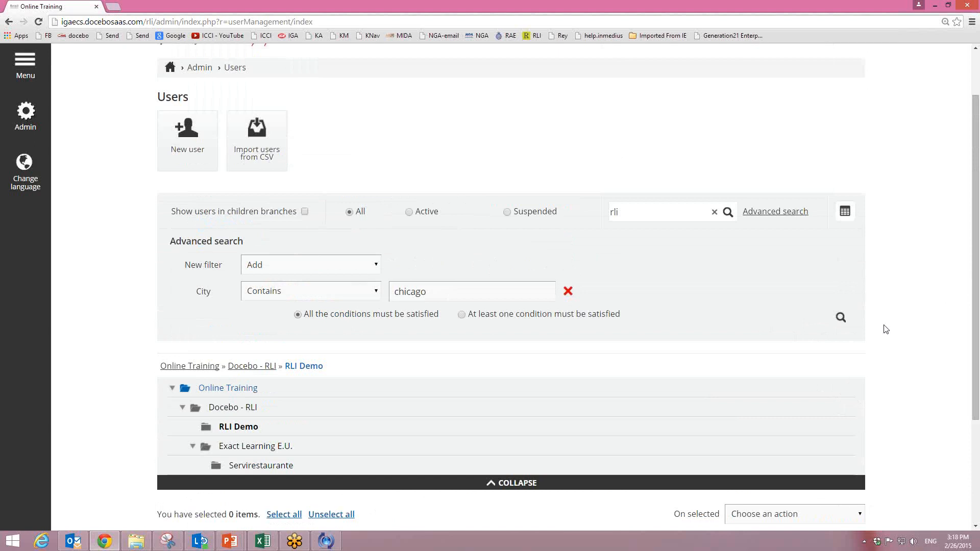
{"action": "left_click", "coordinate": [841, 318]}
{"action": "scroll", "coordinate": [811, 357], "scroll_direction": "down", "scroll_amount": 3}
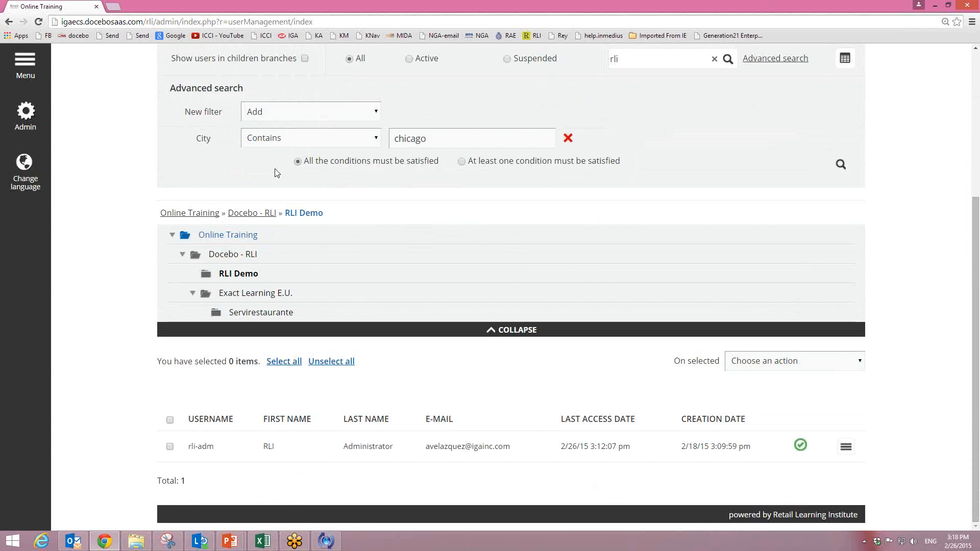
- Review the City filter's operators and add a second filter for First name containing "rli"
{"action": "left_click", "coordinate": [374, 141]}
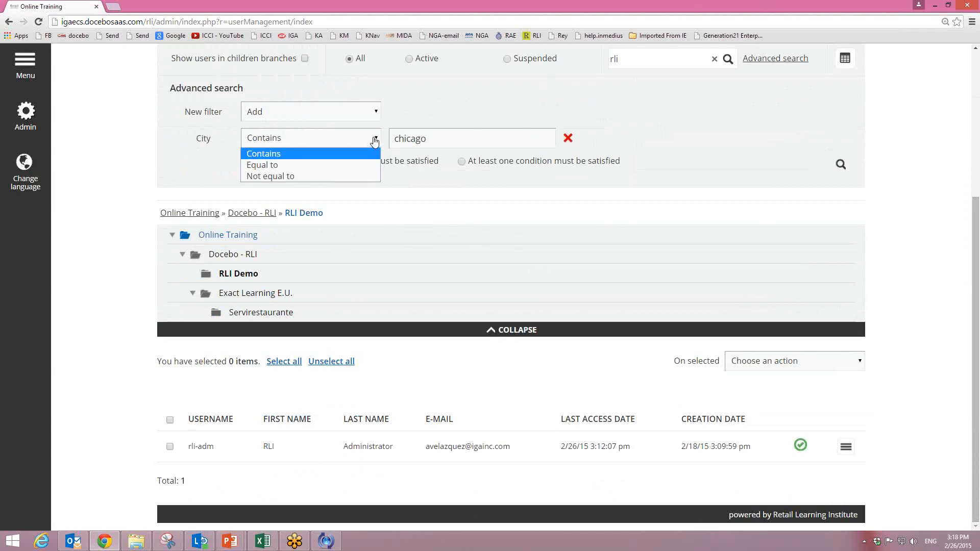
{"action": "left_click", "coordinate": [374, 141]}
{"action": "left_click", "coordinate": [379, 113]}
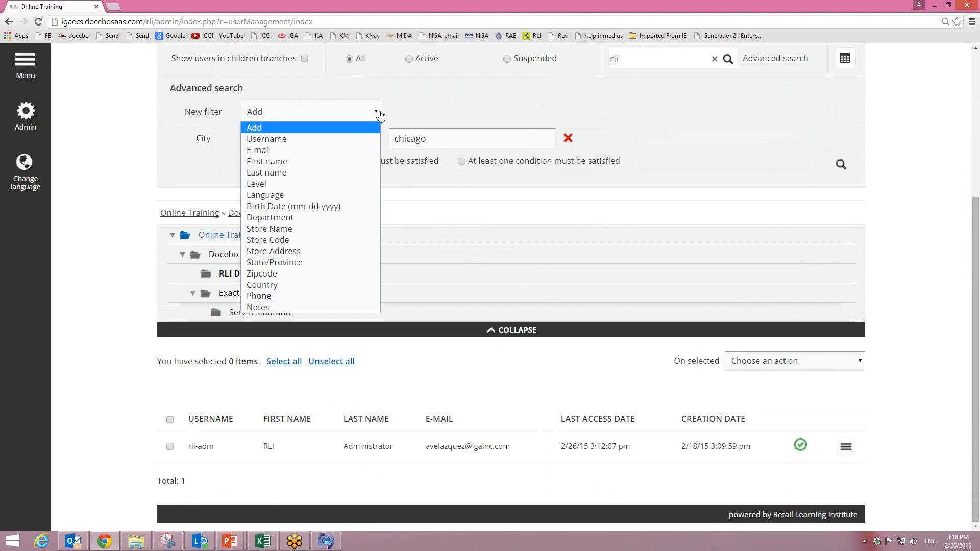
{"action": "left_click", "coordinate": [717, 123]}
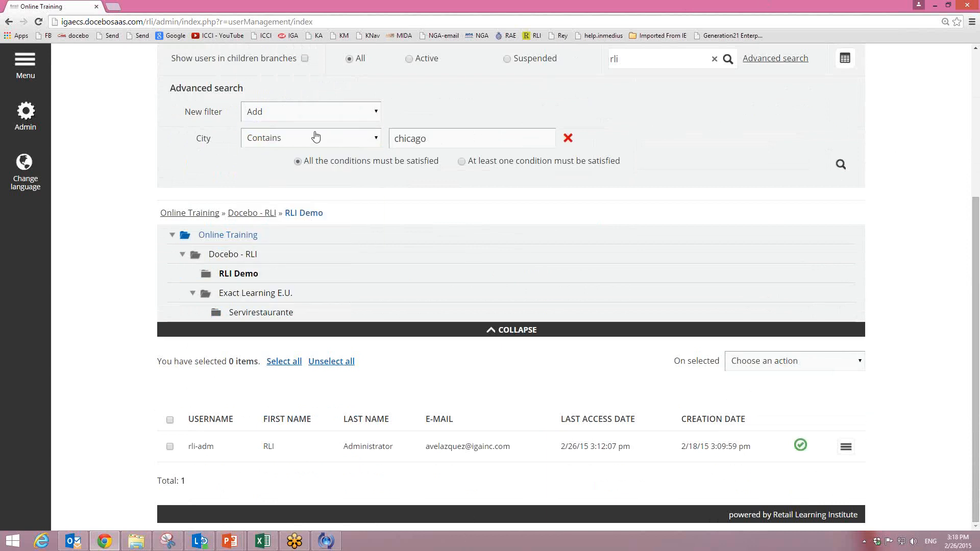
{"action": "left_click", "coordinate": [374, 112]}
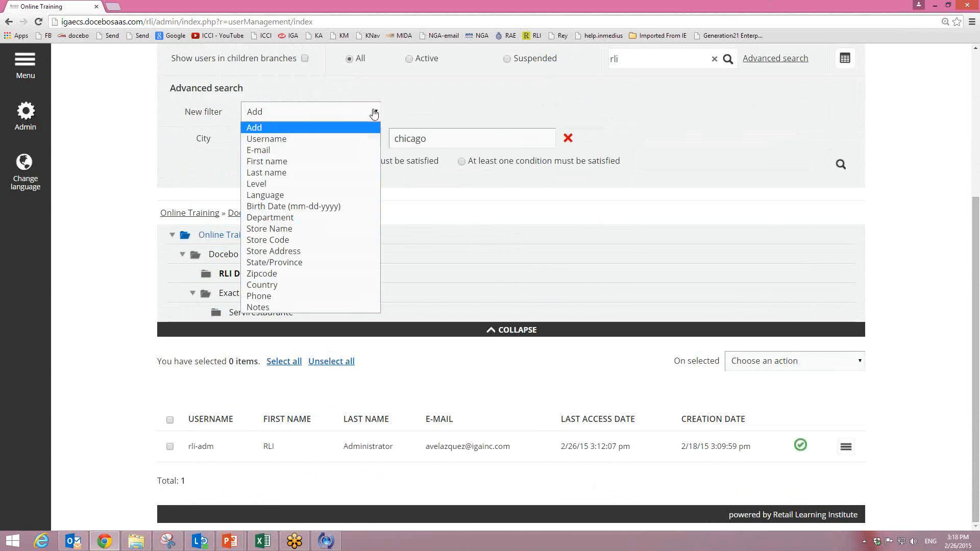
{"action": "left_click", "coordinate": [318, 162]}
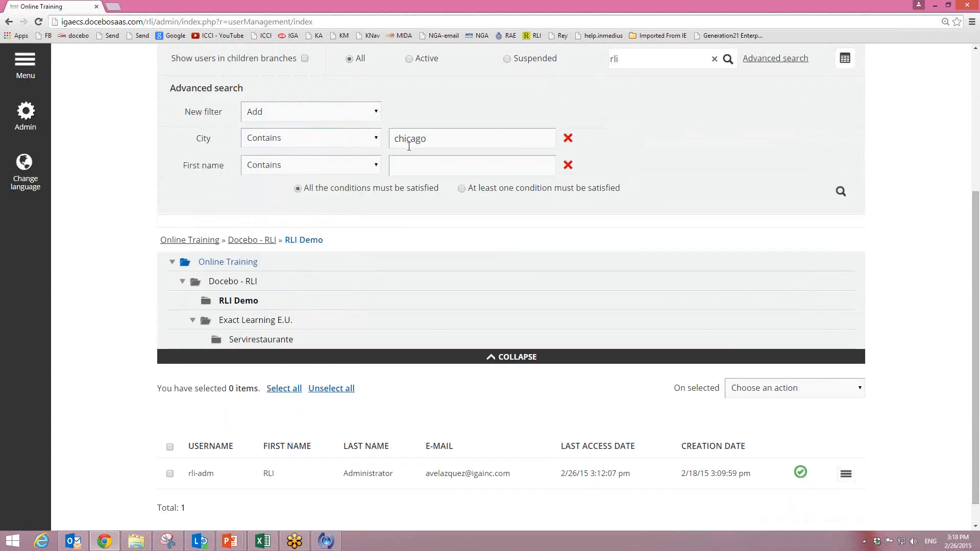
{"action": "type", "text": "rli"}
- Run the two-filter search from the top-level Online Training branch and review the listed users
{"action": "left_click", "coordinate": [230, 264]}
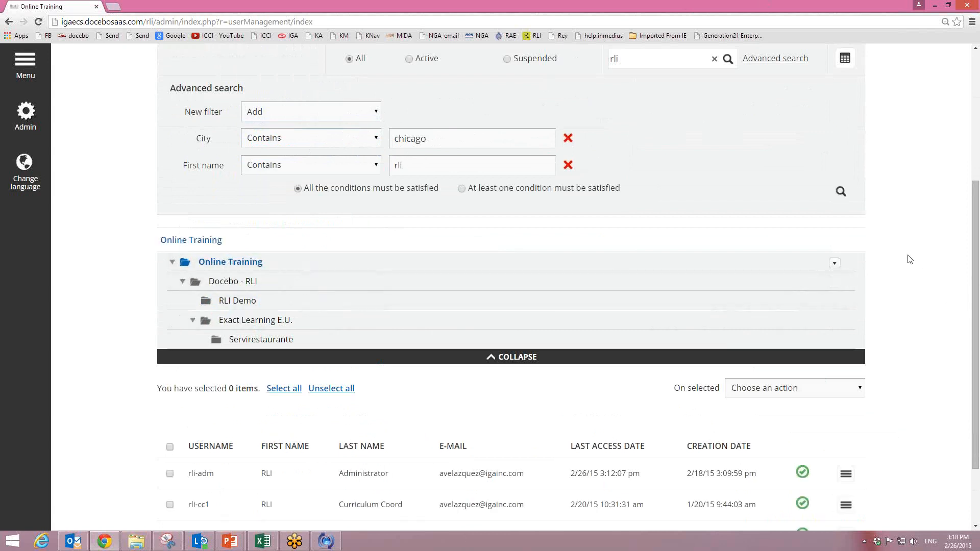
{"action": "left_click", "coordinate": [844, 193]}
{"action": "scroll", "coordinate": [908, 320], "scroll_direction": "down", "scroll_amount": 2}
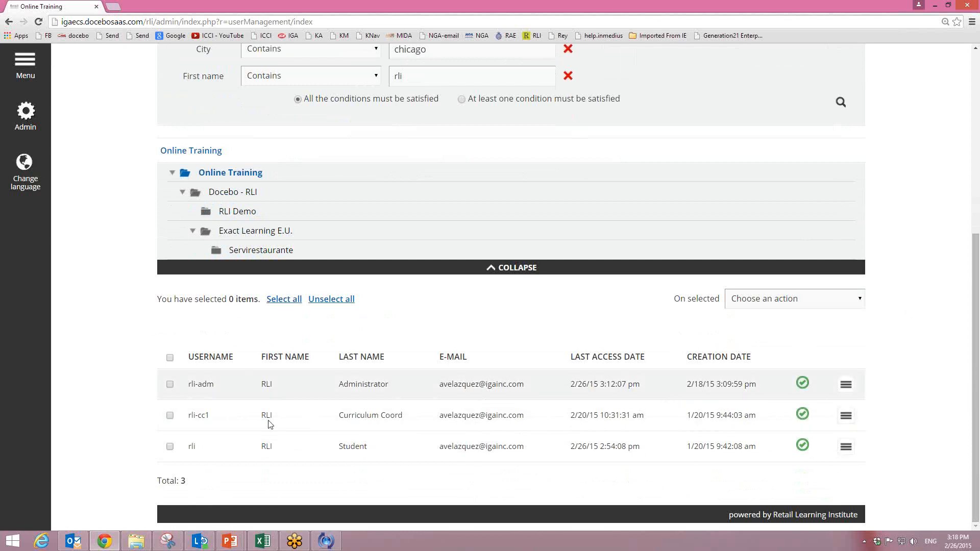
{"action": "scroll", "coordinate": [403, 486], "scroll_direction": "up", "scroll_amount": 1}
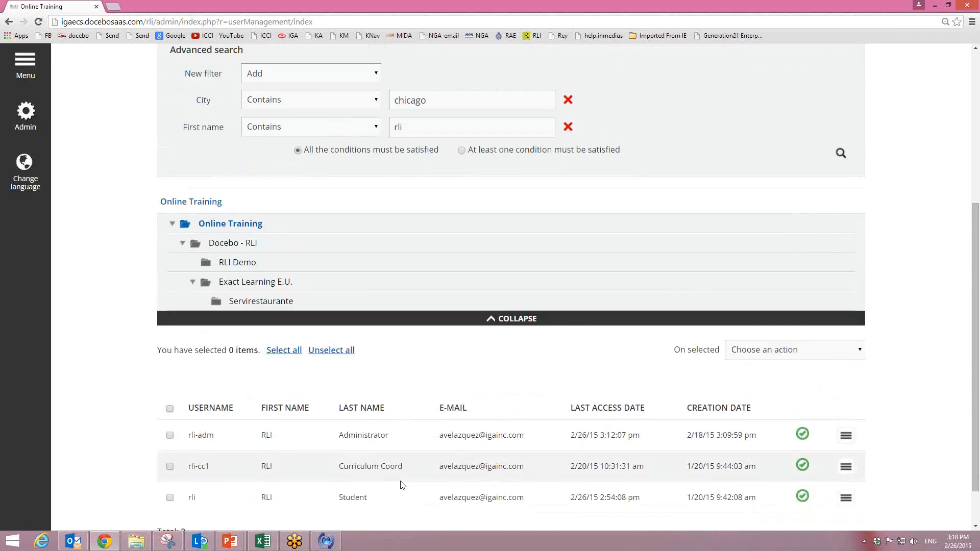
{"action": "scroll", "coordinate": [403, 485], "scroll_direction": "down", "scroll_amount": 1}
- Remove the City and First name filters from the advanced search
{"action": "scroll", "coordinate": [433, 378], "scroll_direction": "up", "scroll_amount": 3}
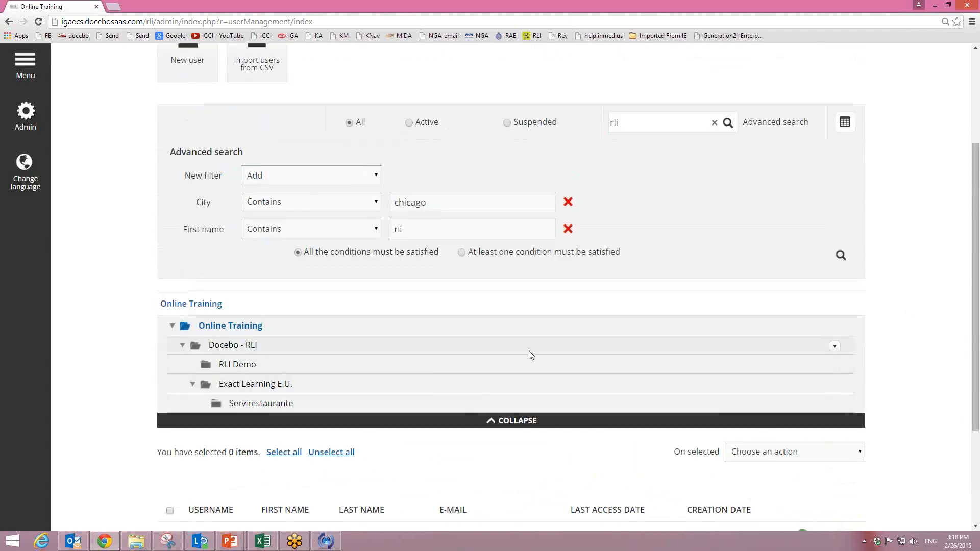
{"action": "scroll", "coordinate": [738, 211], "scroll_direction": "up", "scroll_amount": 1}
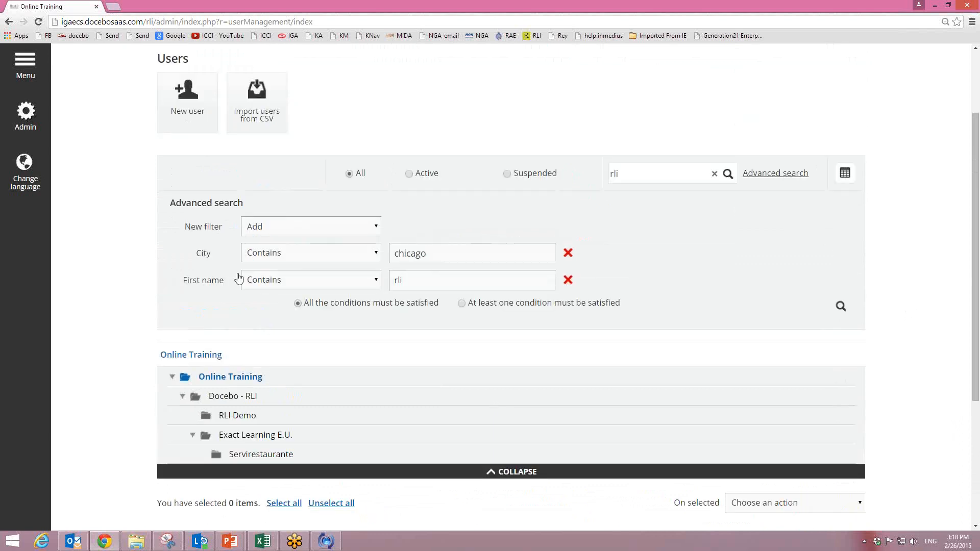
{"action": "left_click", "coordinate": [568, 253]}
{"action": "left_click", "coordinate": [568, 252]}
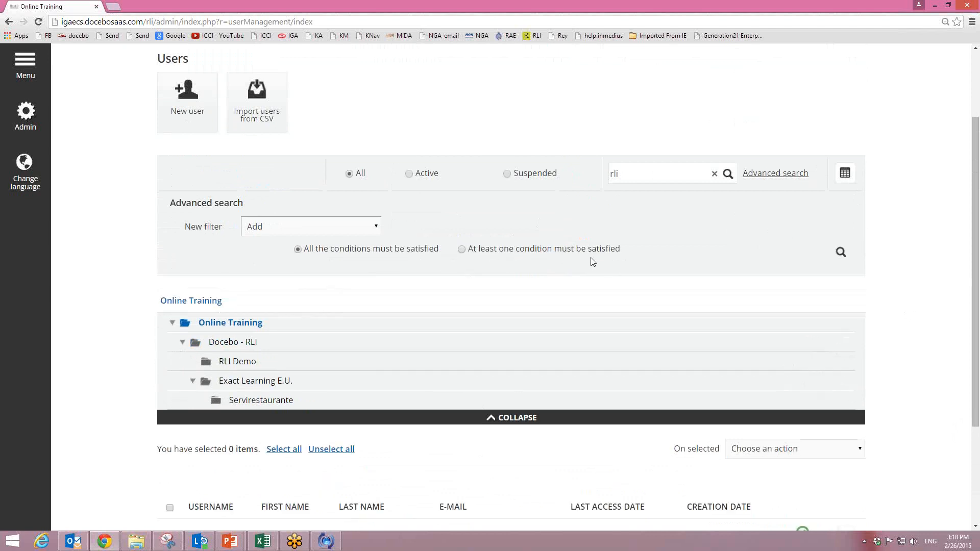
{"action": "scroll", "coordinate": [679, 212], "scroll_direction": "up", "scroll_amount": 2}
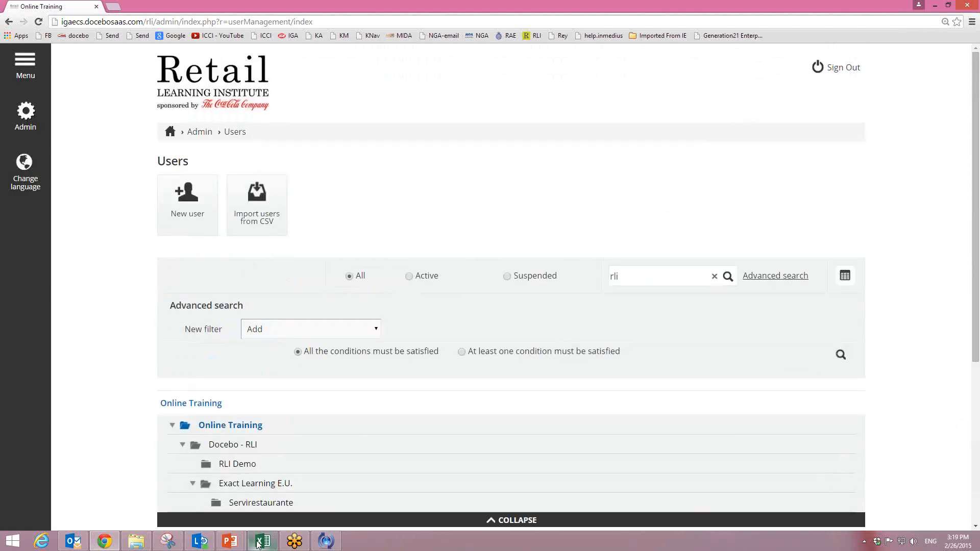
- Switch to the PowerPoint slide show and advance from Advanced User Search to the Update User (1/3) slide
{"action": "mouse_move", "coordinate": [240, 542]}
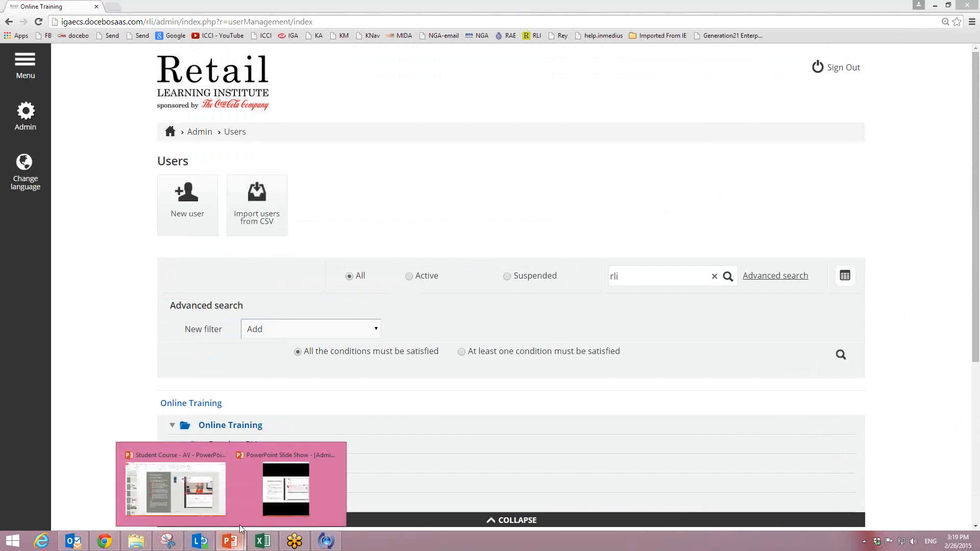
{"action": "left_click", "coordinate": [846, 80]}
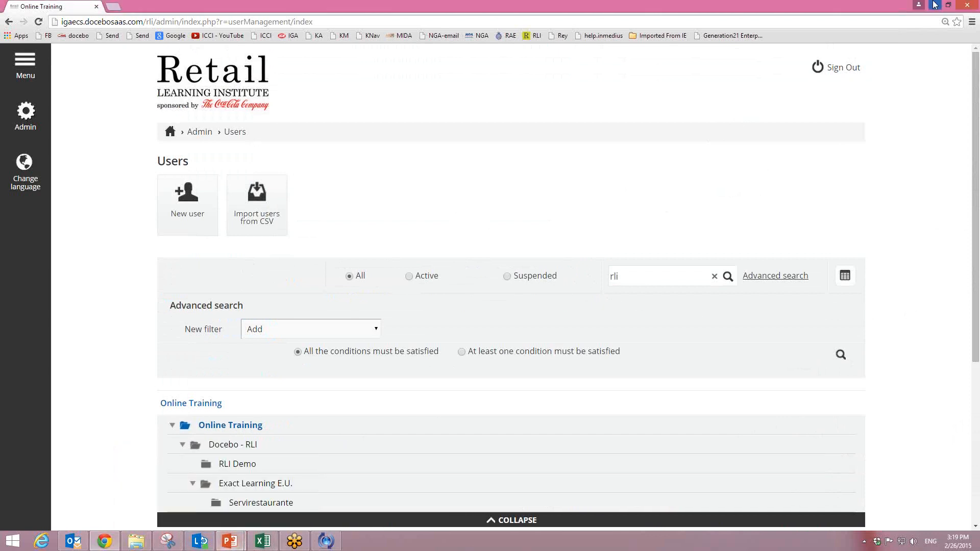
{"action": "left_click", "coordinate": [935, 6]}
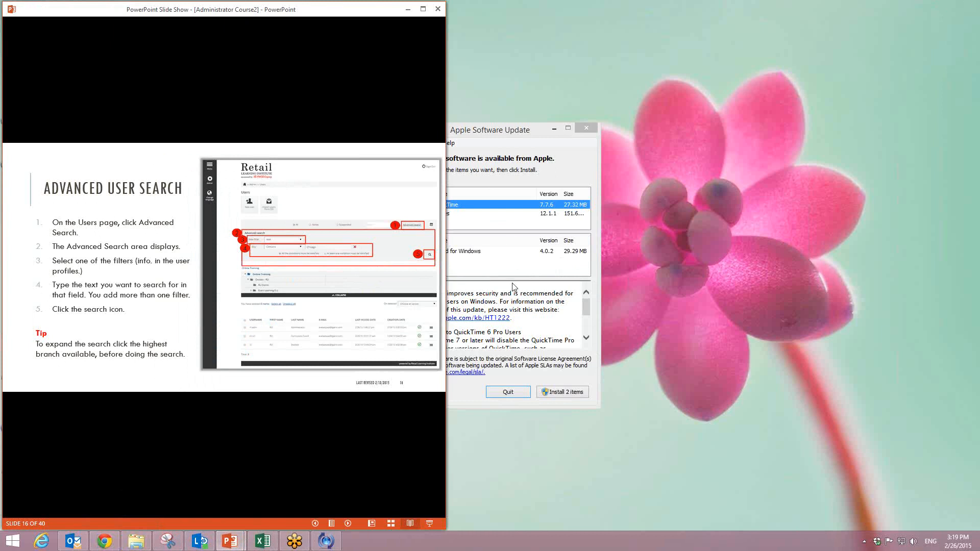
{"action": "left_click", "coordinate": [165, 404]}
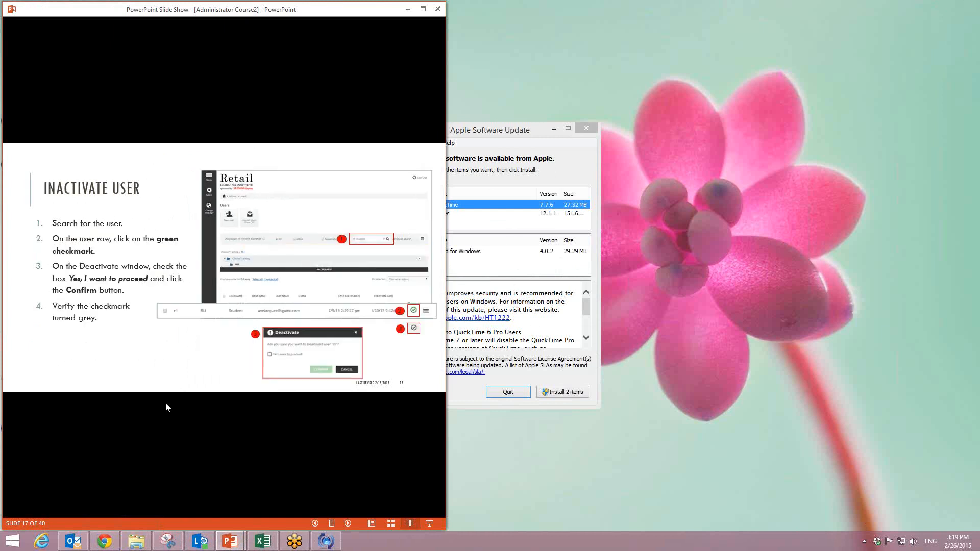
{"action": "left_click", "coordinate": [252, 395]}
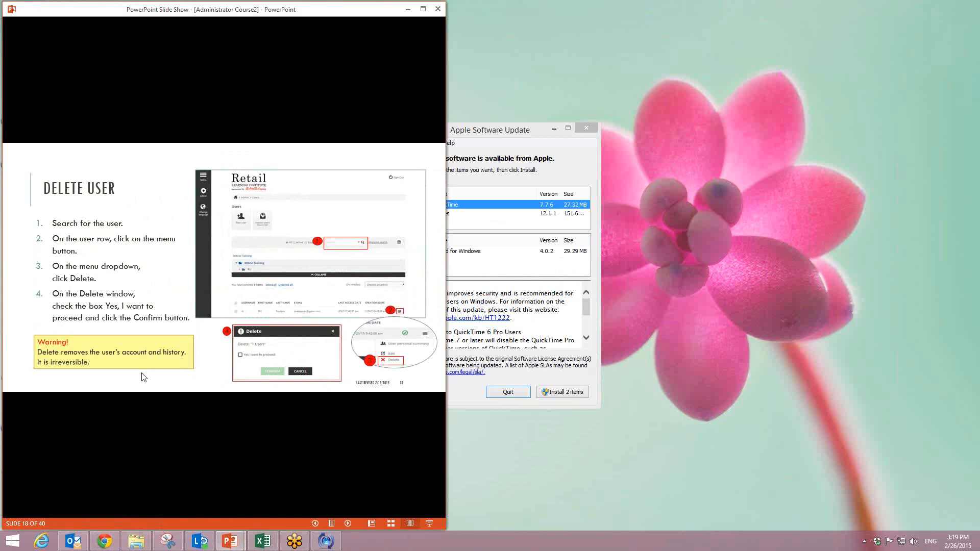
{"action": "left_click", "coordinate": [143, 378]}
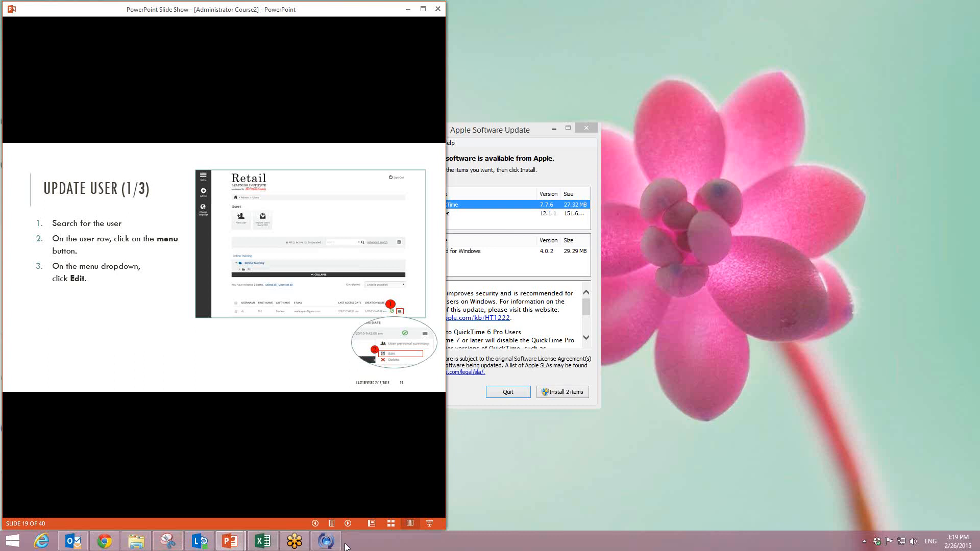
- Switch back to the training site in Chrome, open the user rli for editing, and look through the profile fields
{"action": "left_click", "coordinate": [109, 547]}
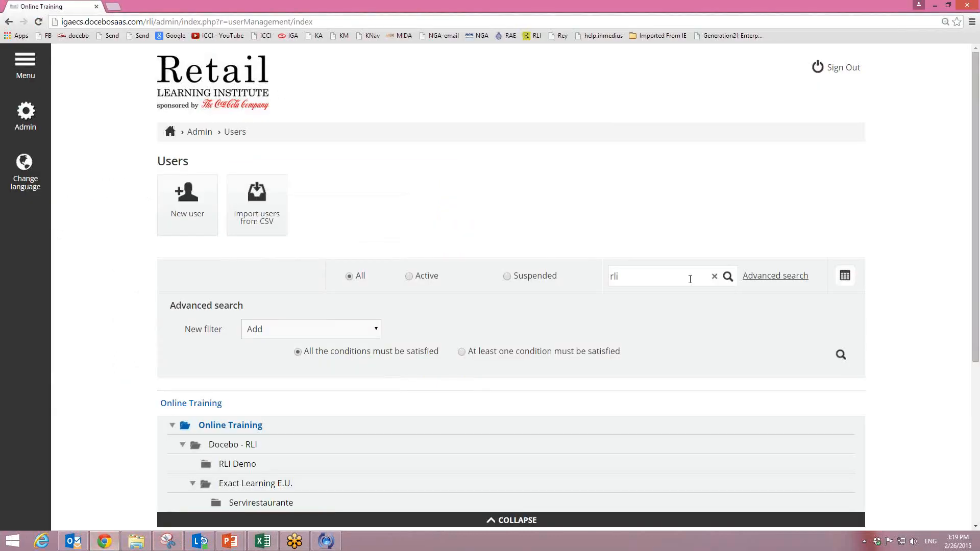
{"action": "scroll", "coordinate": [654, 329], "scroll_direction": "down", "scroll_amount": 5}
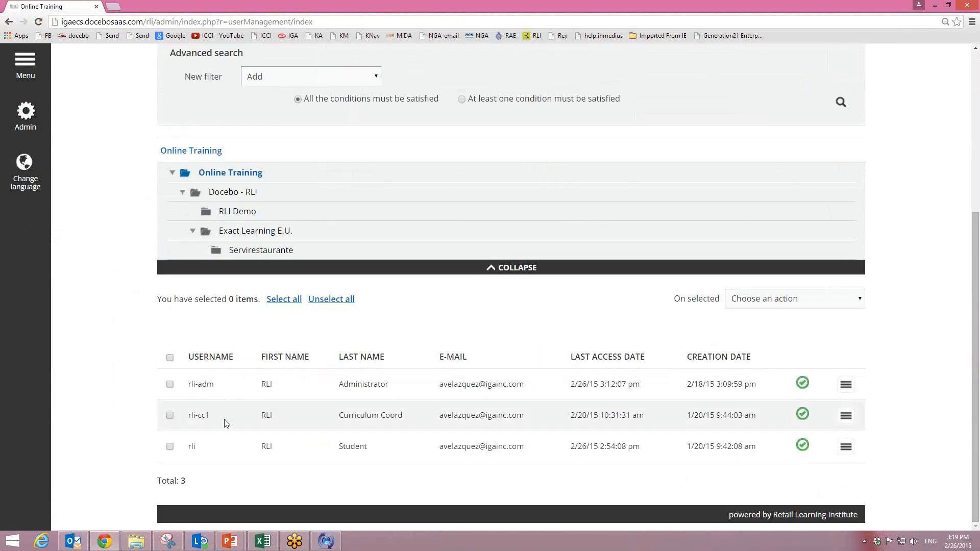
{"action": "left_click", "coordinate": [846, 447]}
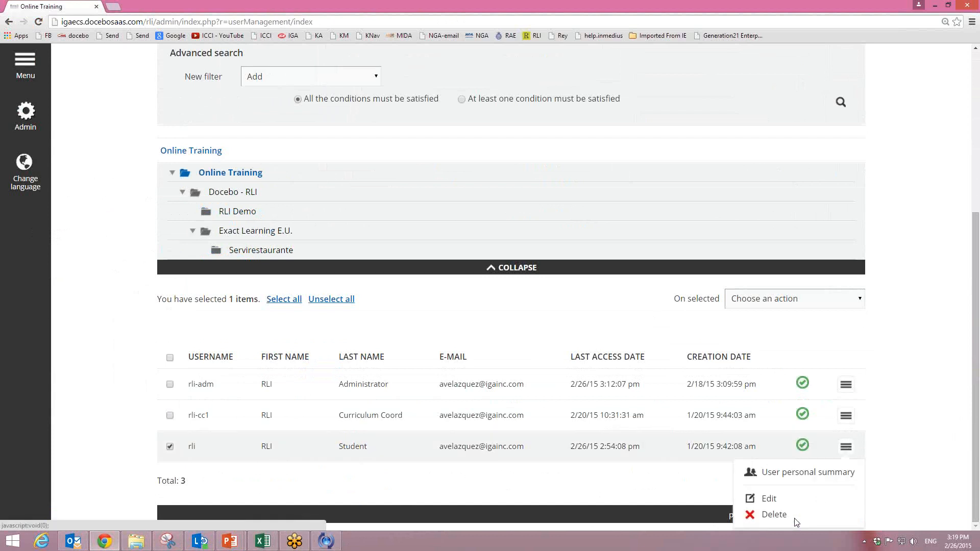
{"action": "left_click", "coordinate": [770, 501]}
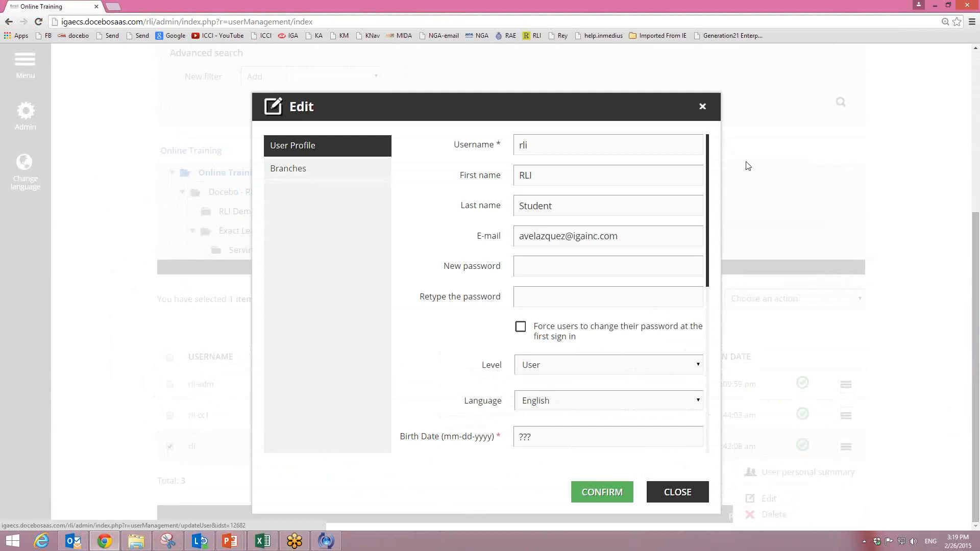
{"action": "left_click_drag", "start_coordinate": [709, 163], "coordinate": [715, 265]}
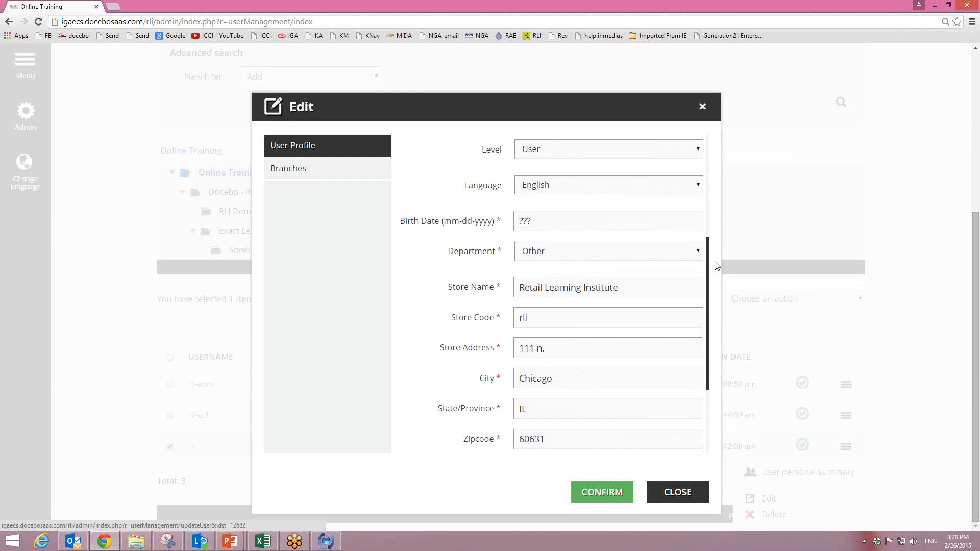
{"action": "left_click_drag", "start_coordinate": [717, 266], "coordinate": [721, 244]}
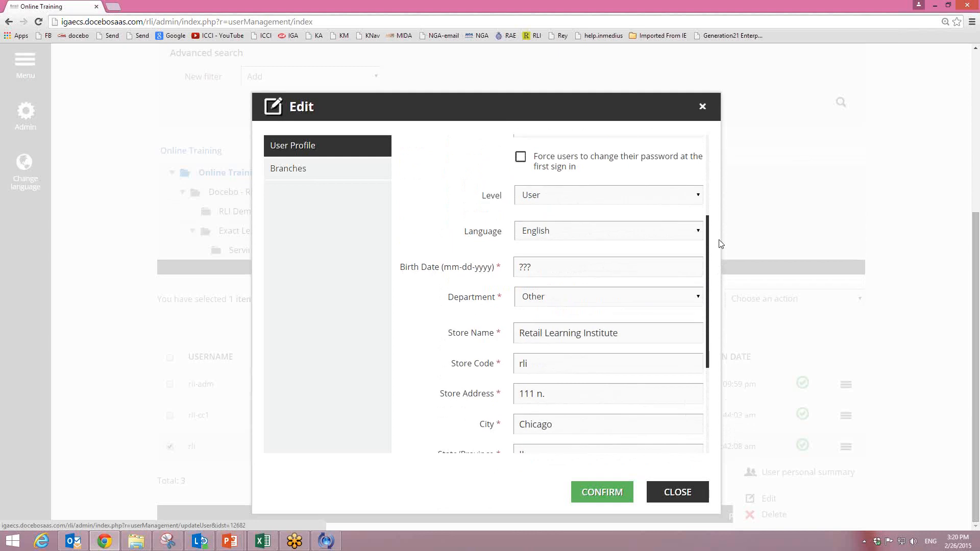
{"action": "left_click_drag", "start_coordinate": [721, 244], "coordinate": [729, 159]}
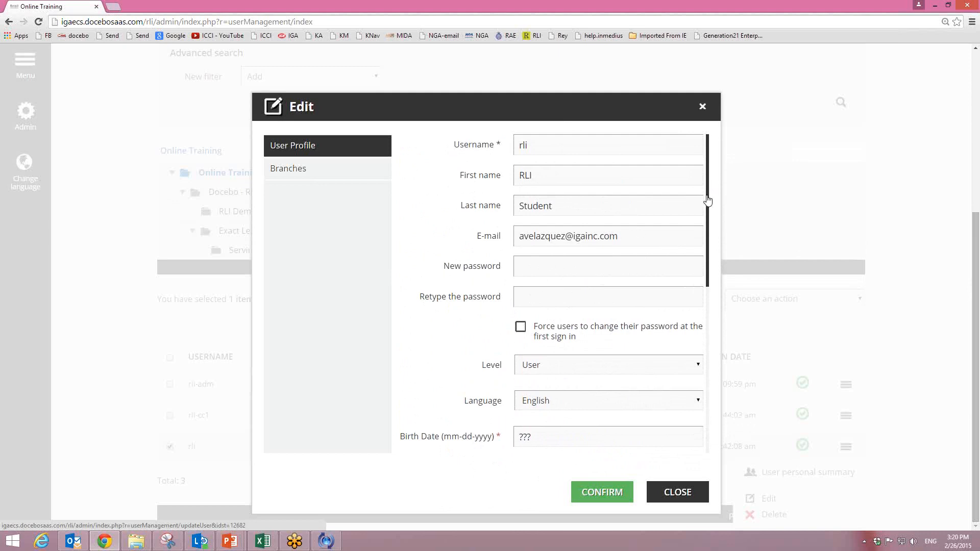
- Replace the Birth Date entry in the rli user's profile with n/a
{"action": "scroll", "coordinate": [702, 205], "scroll_direction": "down", "scroll_amount": 2}
{"action": "scroll", "coordinate": [703, 254], "scroll_direction": "down", "scroll_amount": 2}
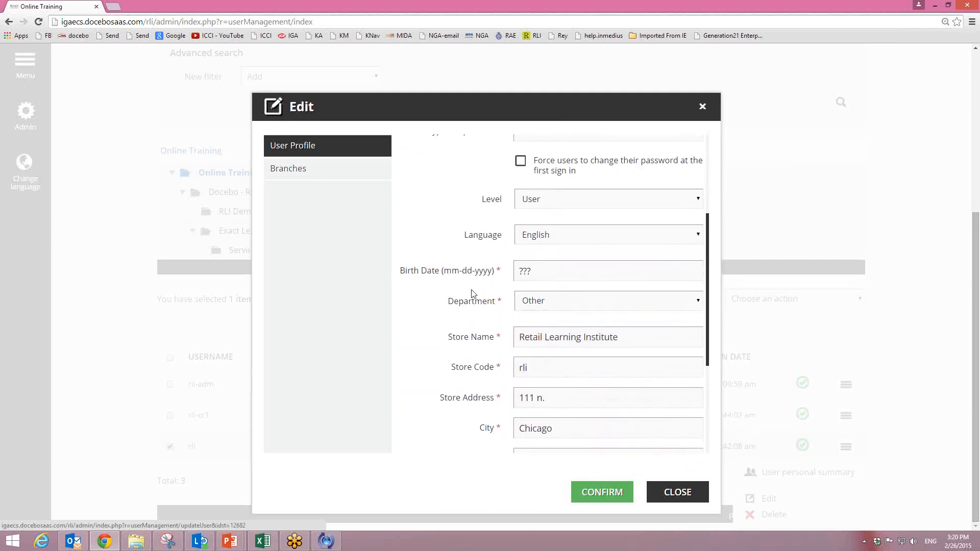
{"action": "left_click_drag", "start_coordinate": [505, 271], "coordinate": [393, 275]}
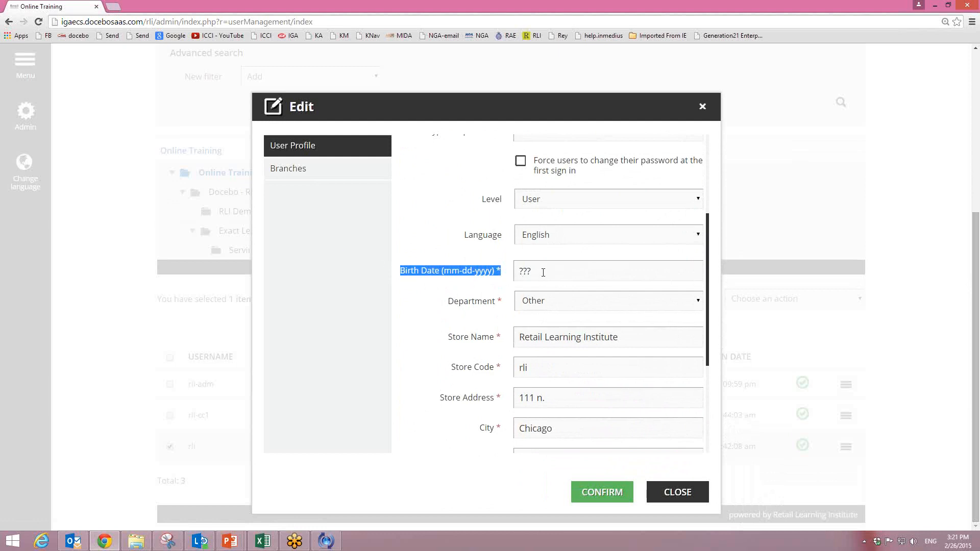
{"action": "left_click_drag", "start_coordinate": [543, 272], "coordinate": [513, 274]}
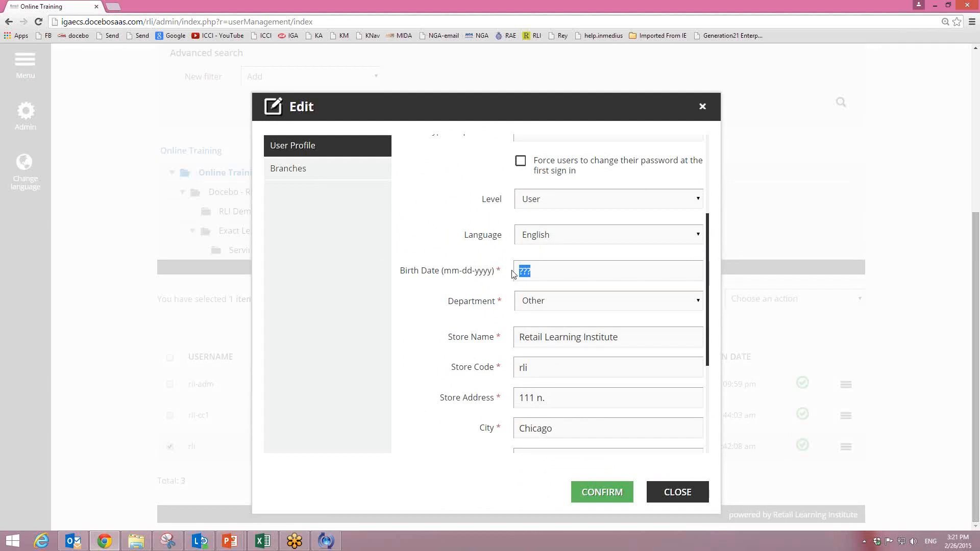
{"action": "type", "text": "n/a"}
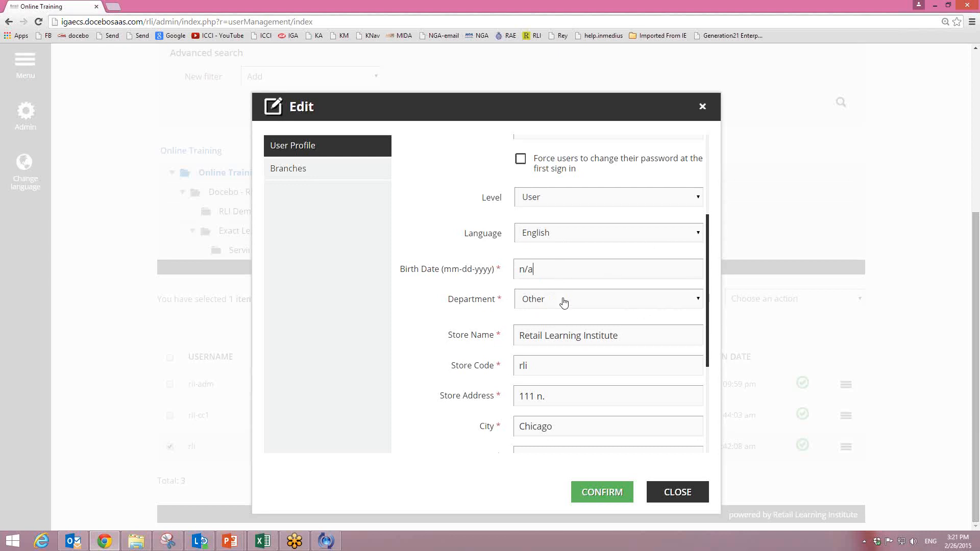
- Review the Department options, the Store Code, and the remaining address and contact fields of the rli user's profile
{"action": "left_click", "coordinate": [698, 302]}
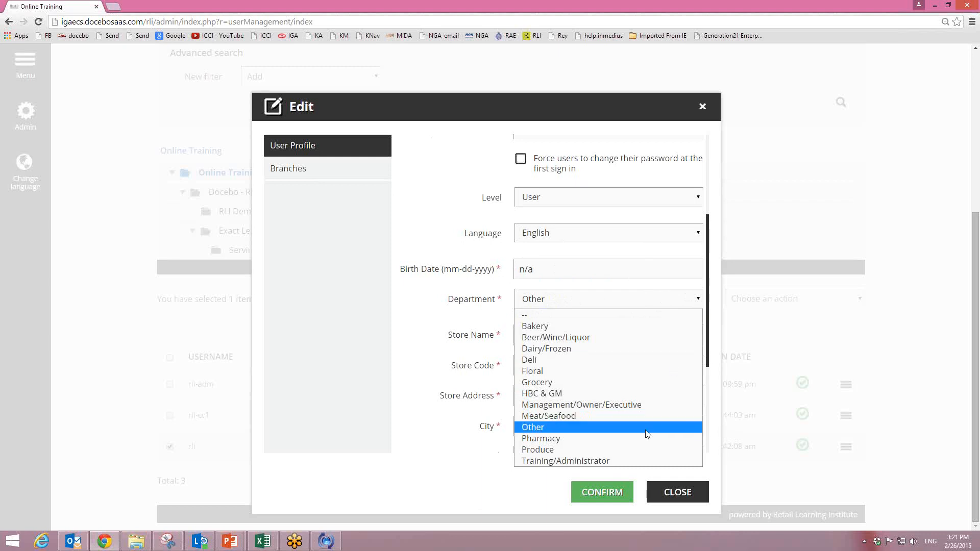
{"action": "left_click", "coordinate": [383, 348]}
{"action": "left_click_drag", "start_coordinate": [543, 368], "coordinate": [507, 369]}
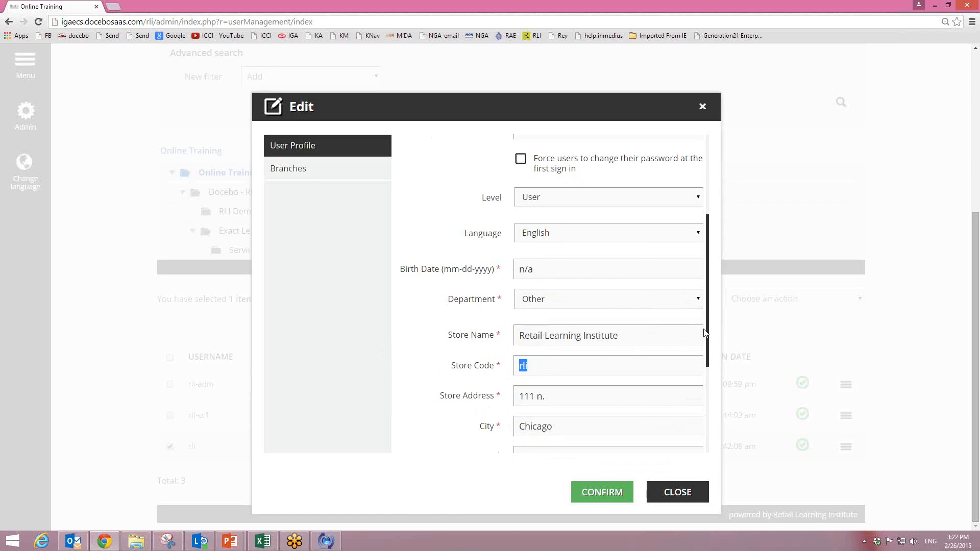
{"action": "left_click_drag", "start_coordinate": [709, 317], "coordinate": [710, 340]}
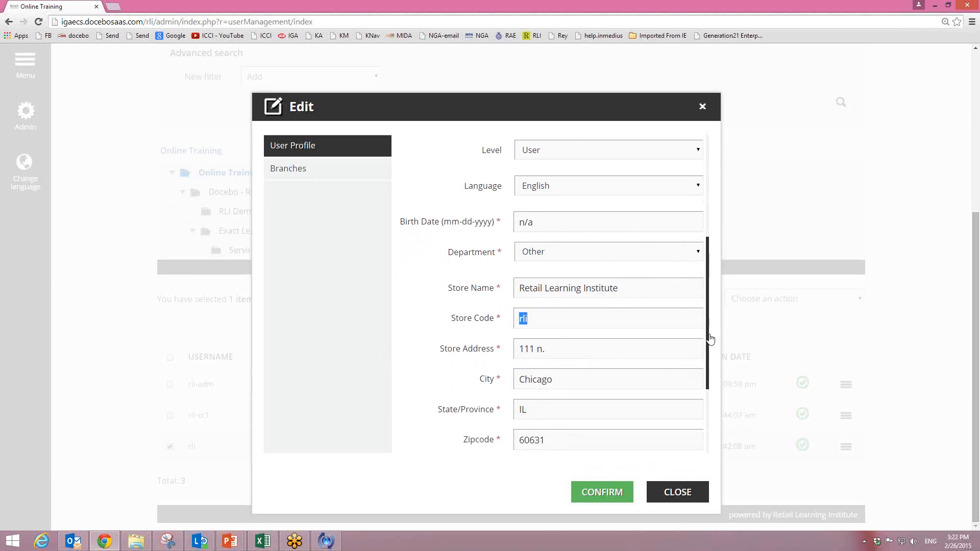
{"action": "left_click_drag", "start_coordinate": [710, 339], "coordinate": [705, 408]}
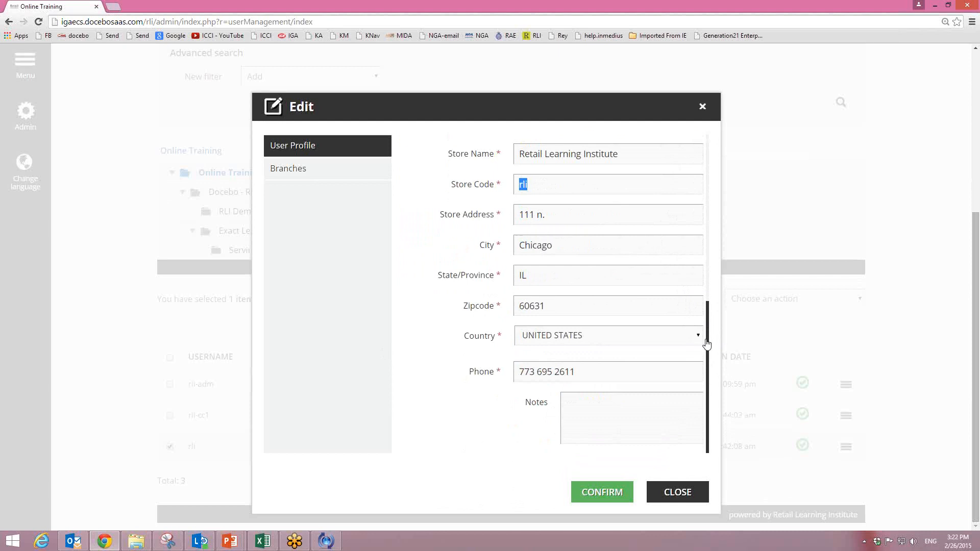
{"action": "left_click_drag", "start_coordinate": [708, 346], "coordinate": [713, 281]}
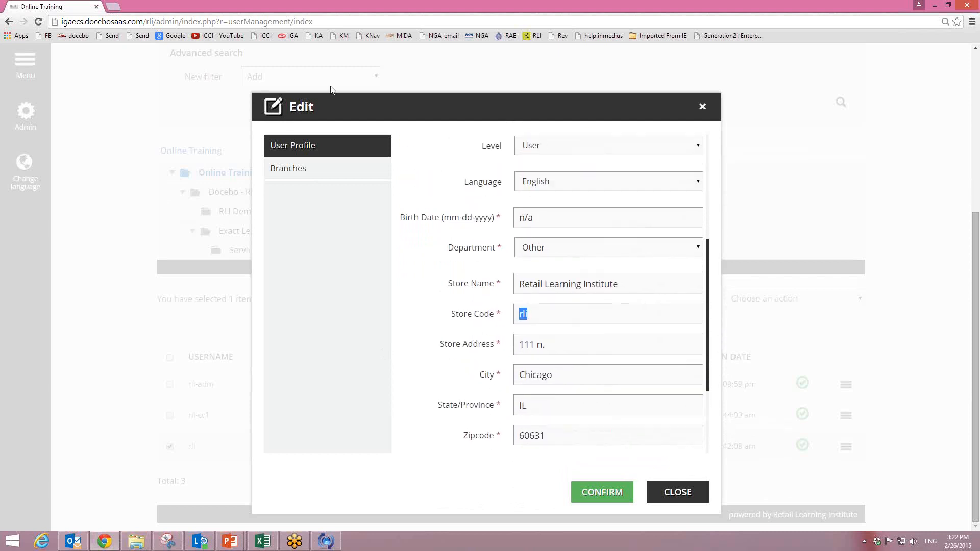
- Examine the rli user's branch assignment with Docebo - RLI expanded, and close the edit form without confirming
{"action": "left_click", "coordinate": [293, 172]}
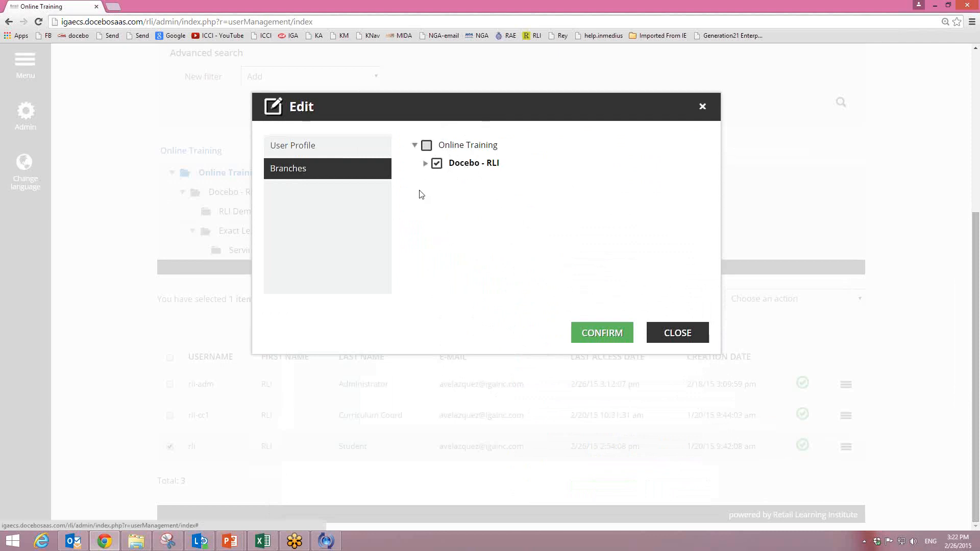
{"action": "left_click", "coordinate": [425, 164]}
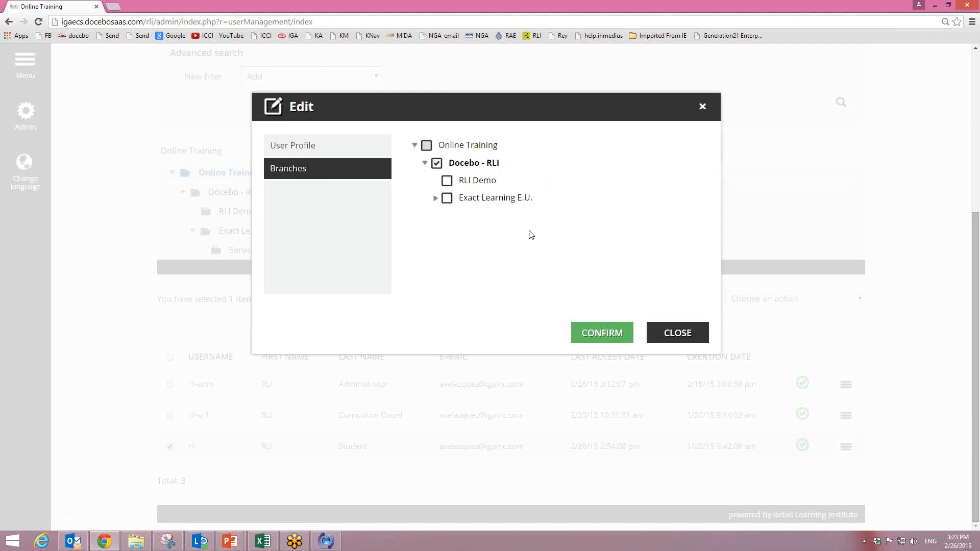
{"action": "left_click", "coordinate": [678, 335]}
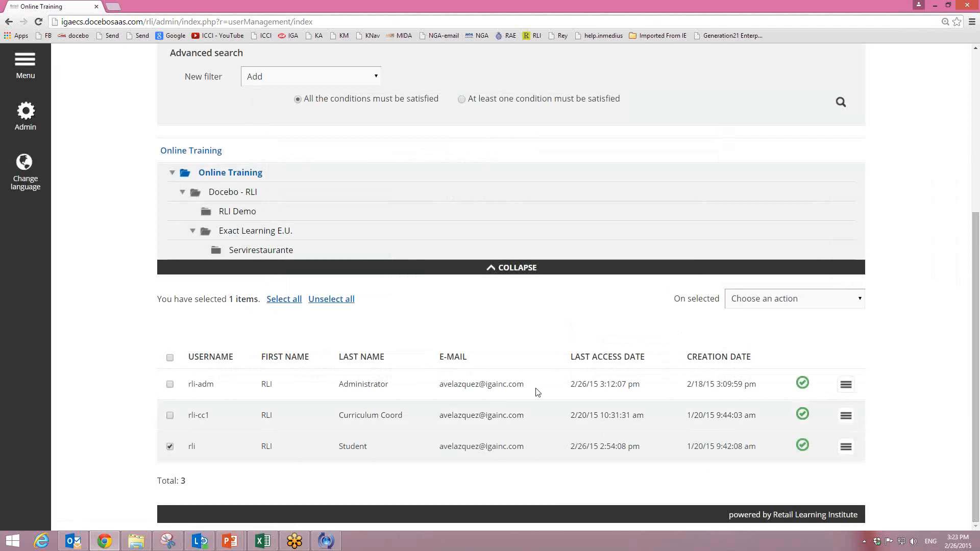
- Open the New user form from the Online Training branch, examine its profile fields and branch choices, and close it without creating a user
{"action": "scroll", "coordinate": [367, 307], "scroll_direction": "up", "scroll_amount": 1}
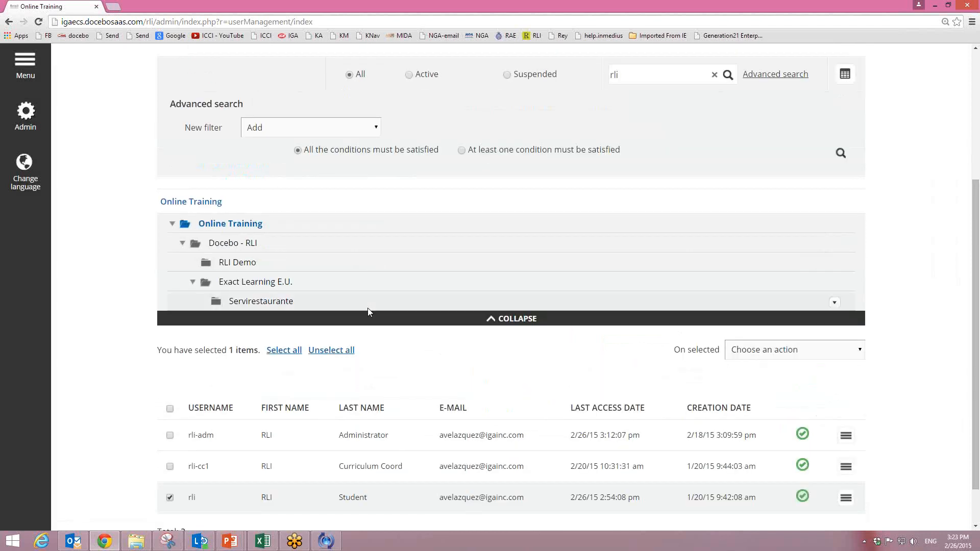
{"action": "scroll", "coordinate": [443, 344], "scroll_direction": "up", "scroll_amount": 3}
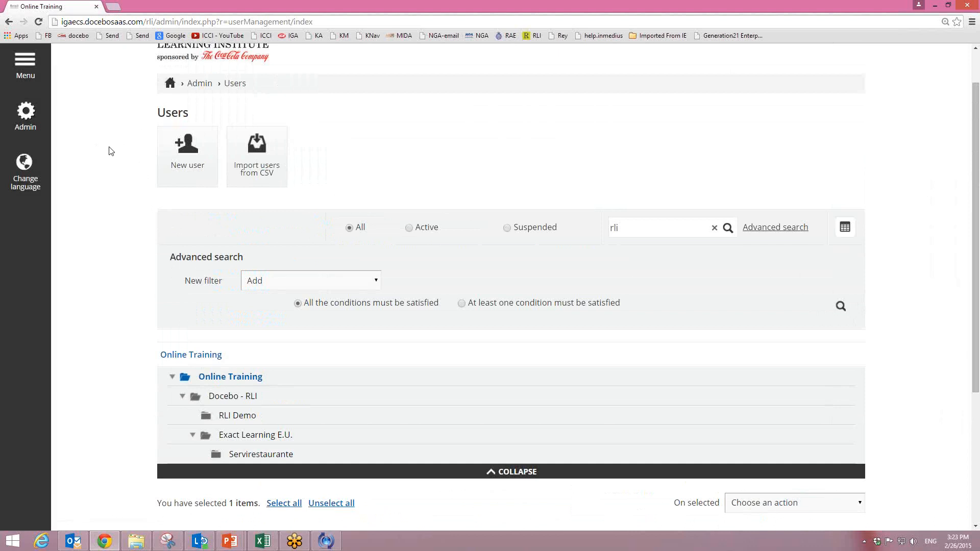
{"action": "scroll", "coordinate": [110, 151], "scroll_direction": "up", "scroll_amount": 1}
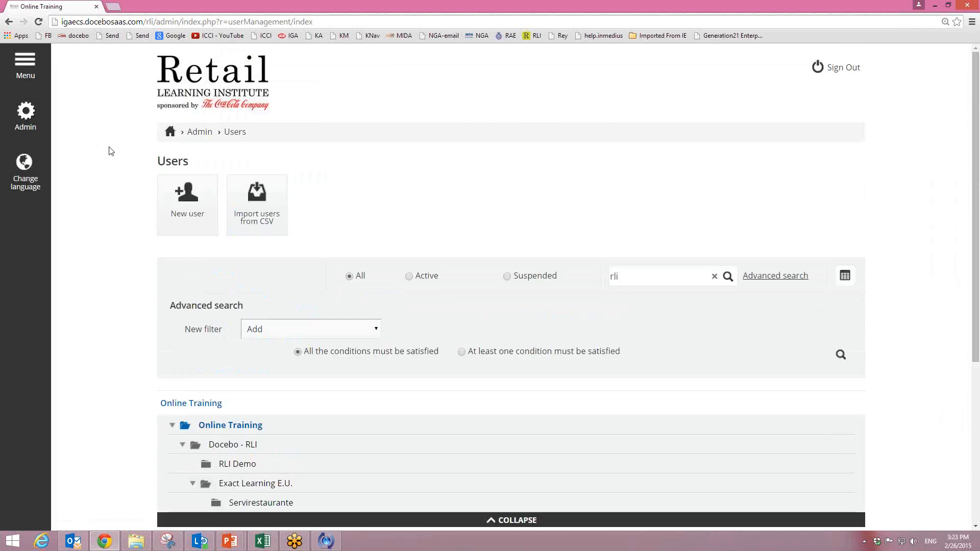
{"action": "left_click", "coordinate": [181, 204]}
{"action": "scroll", "coordinate": [578, 396], "scroll_direction": "down", "scroll_amount": 1}
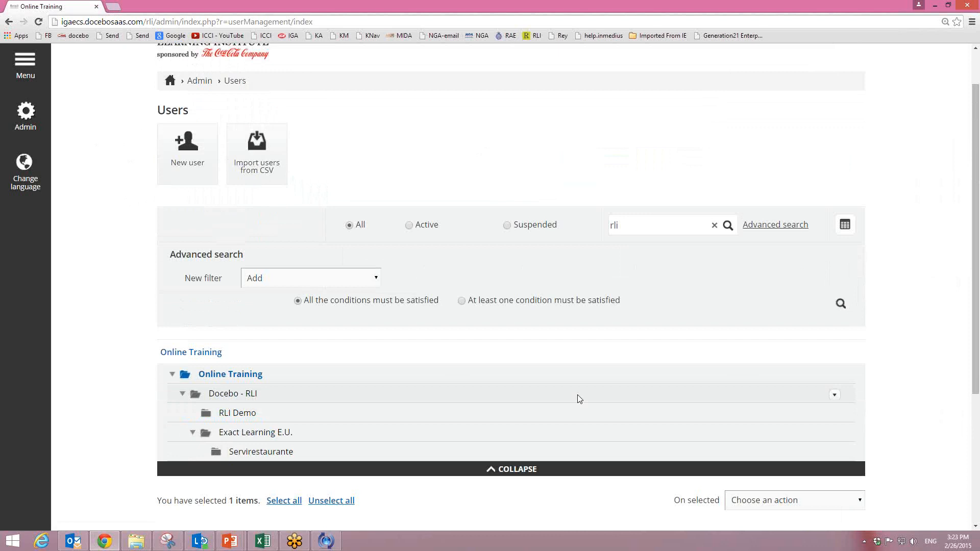
{"action": "left_click", "coordinate": [198, 144]}
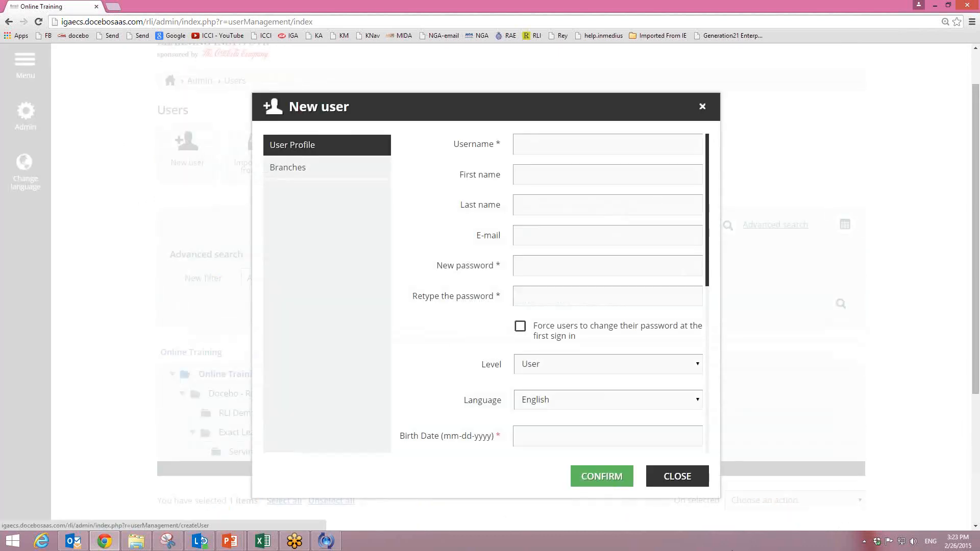
{"action": "mouse_move", "coordinate": [707, 187]}
{"action": "left_mouse_down"}
{"action": "mouse_move", "coordinate": [706, 344]}
{"action": "mouse_move", "coordinate": [712, 187]}
{"action": "left_mouse_up"}
{"action": "left_click", "coordinate": [289, 169]}
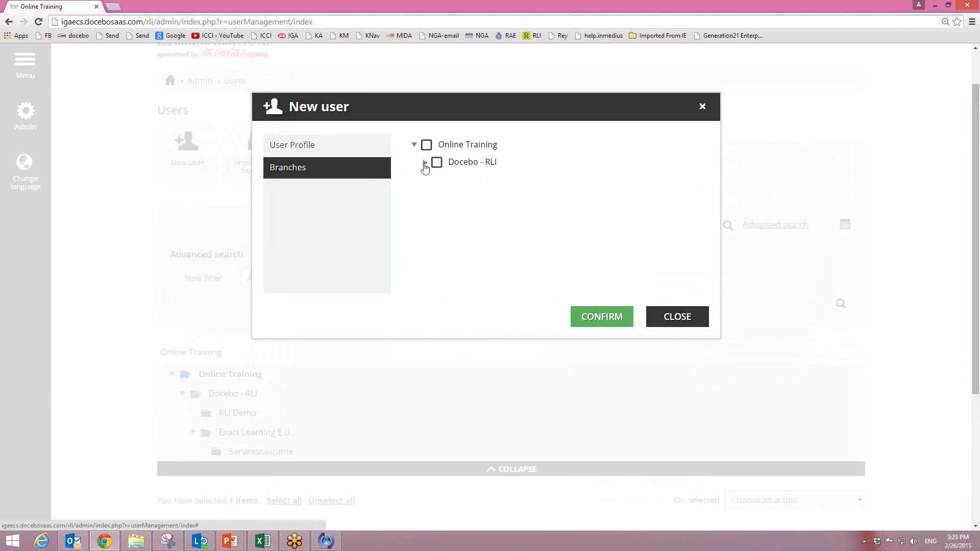
{"action": "left_click", "coordinate": [425, 164]}
{"action": "left_click", "coordinate": [424, 163]}
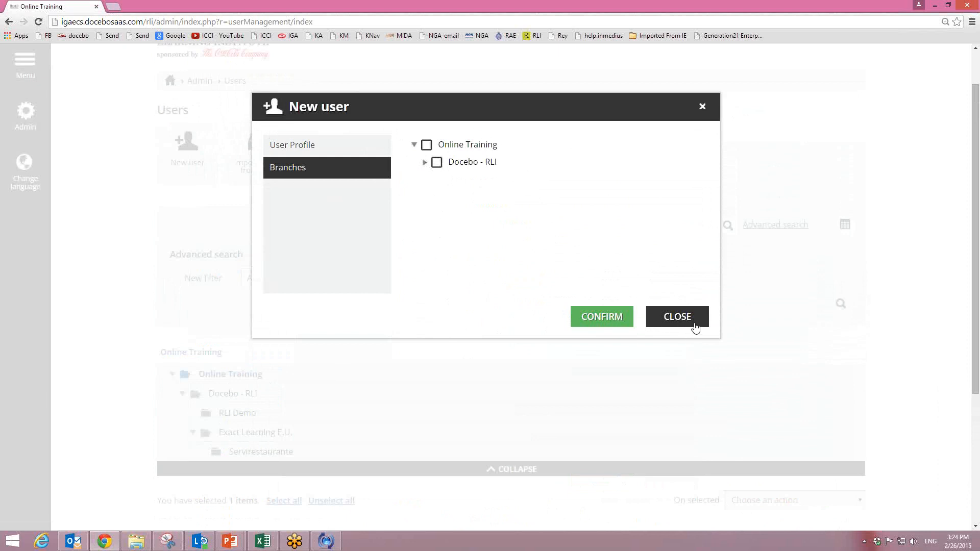
{"action": "left_click", "coordinate": [679, 318]}
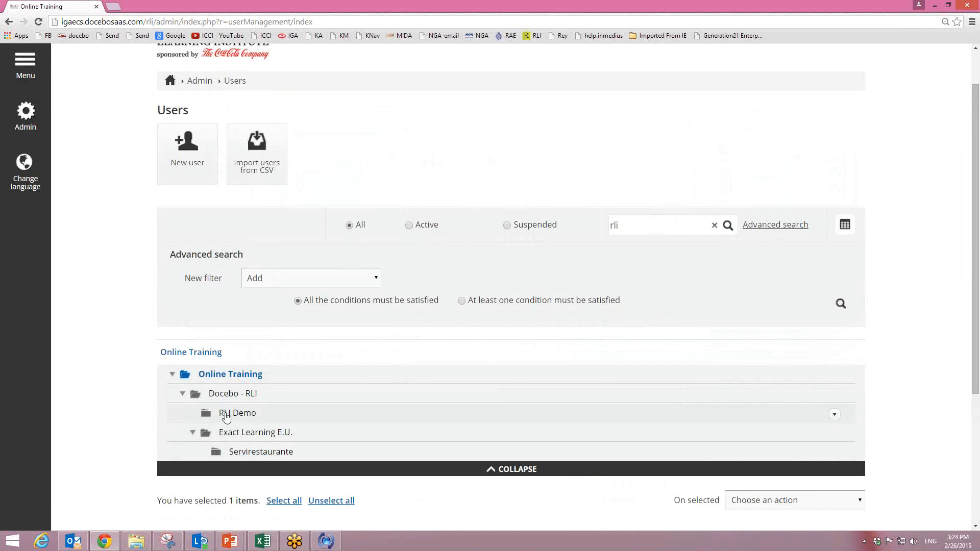
- Select the RLI Demo branch, check the branch assignment in a New user form, and close the form without creating a user
{"action": "left_click", "coordinate": [226, 414]}
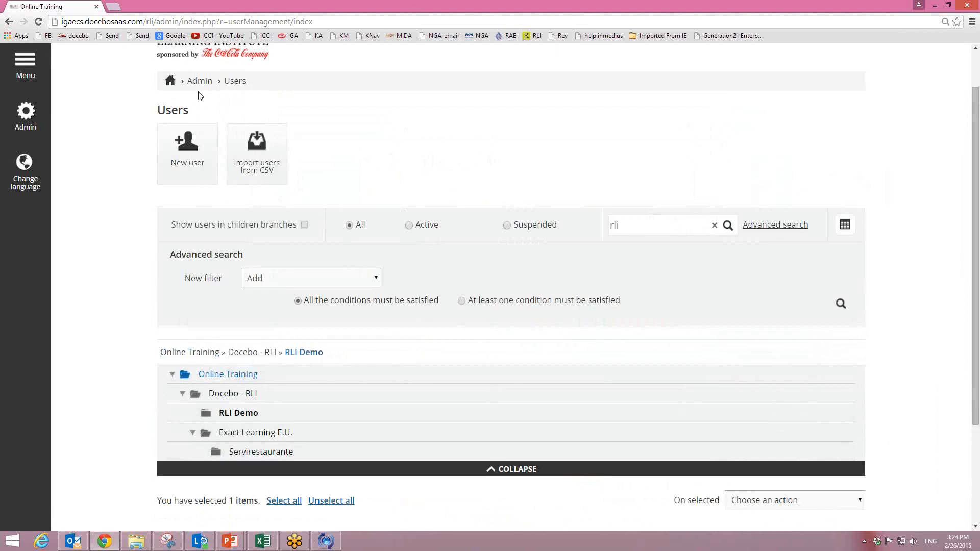
{"action": "left_click", "coordinate": [189, 163]}
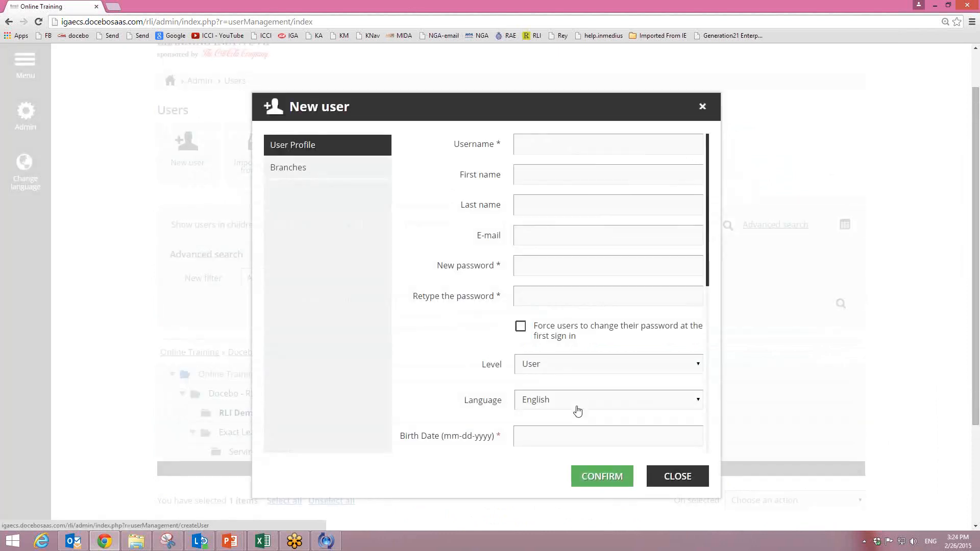
{"action": "left_click", "coordinate": [294, 171]}
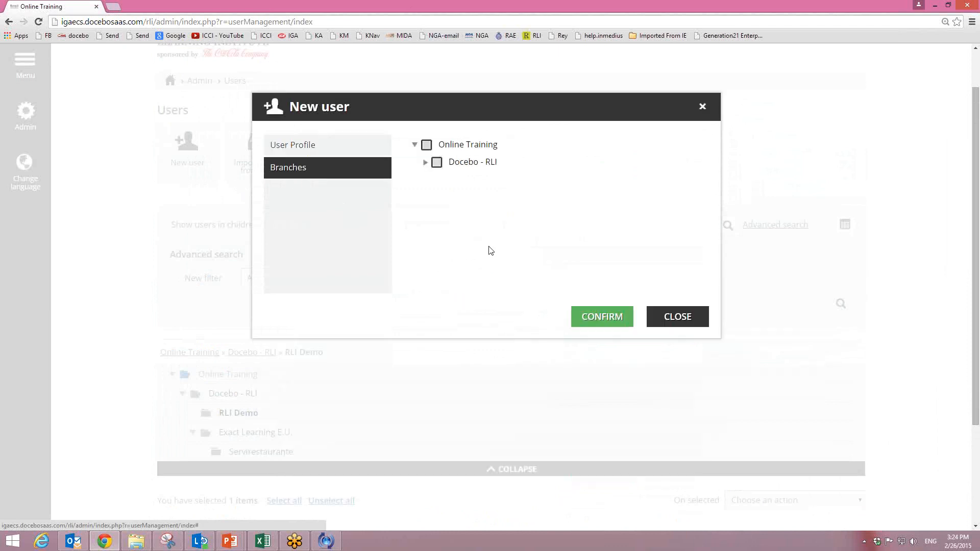
{"action": "left_click", "coordinate": [426, 162]}
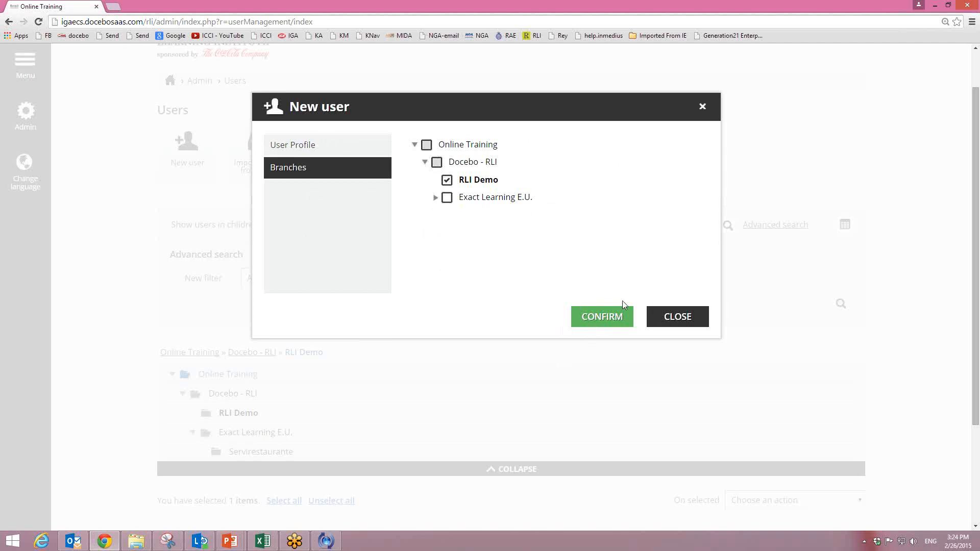
{"action": "left_click", "coordinate": [684, 322]}
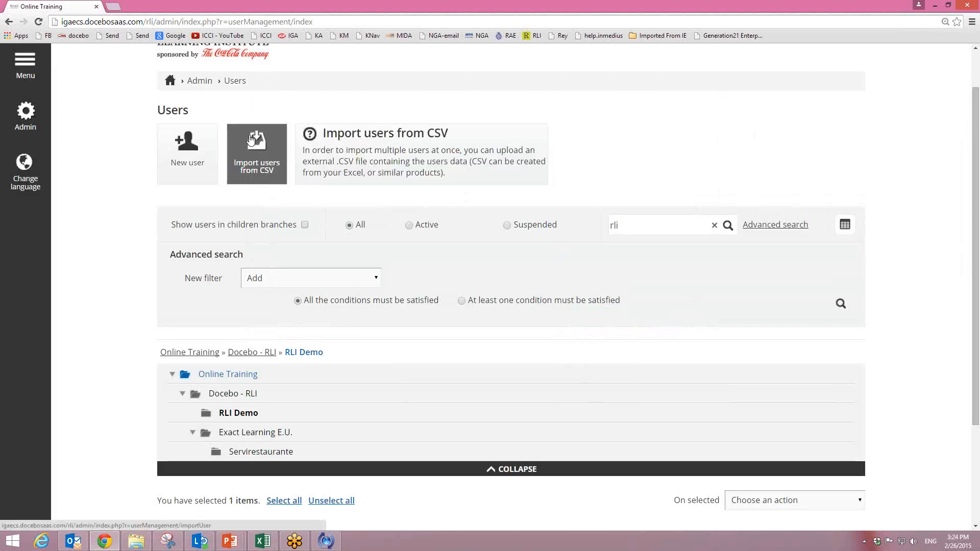
- Start a user import from CSV and choose the file DoceboSampleStudents.csv from the Desktop
{"action": "mouse_move", "coordinate": [259, 170]}
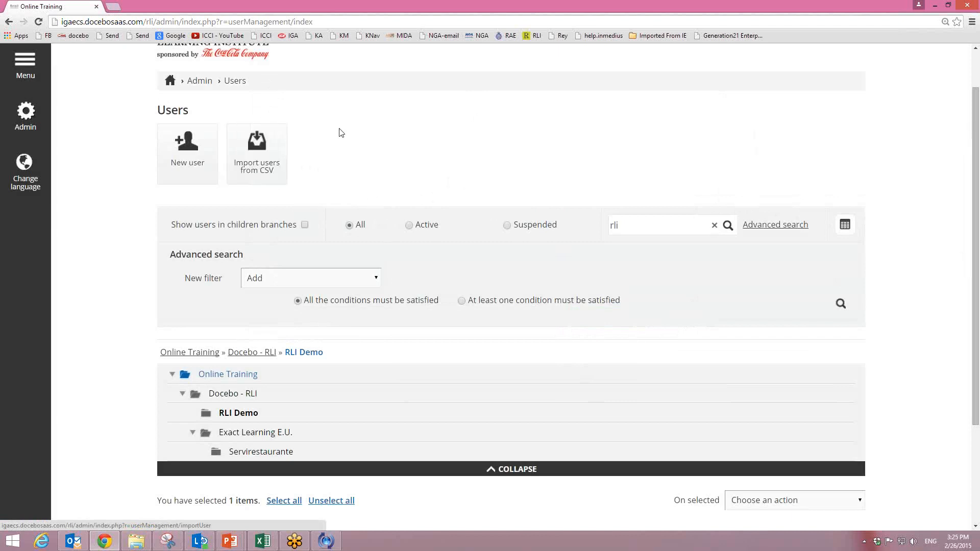
{"action": "left_click", "coordinate": [258, 158]}
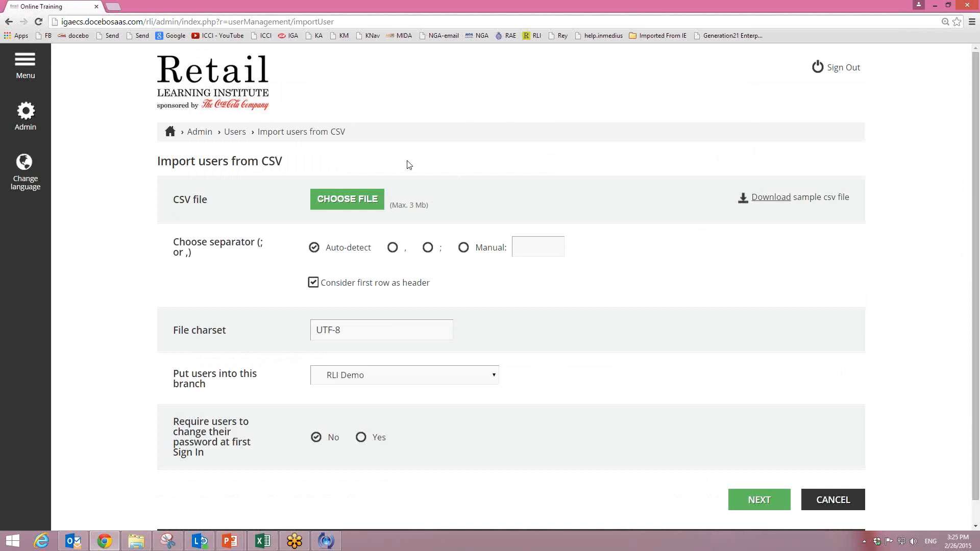
{"action": "left_click", "coordinate": [343, 201]}
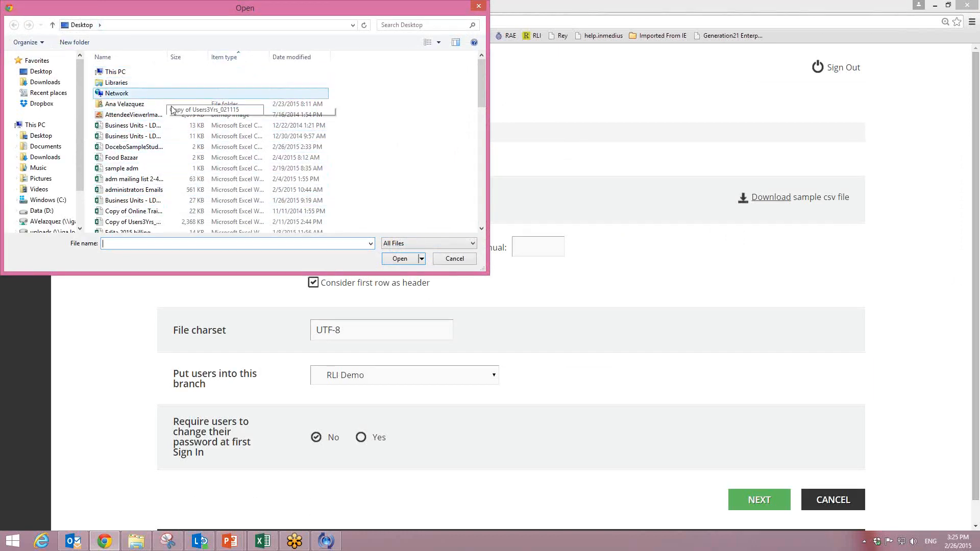
{"action": "left_click", "coordinate": [137, 150]}
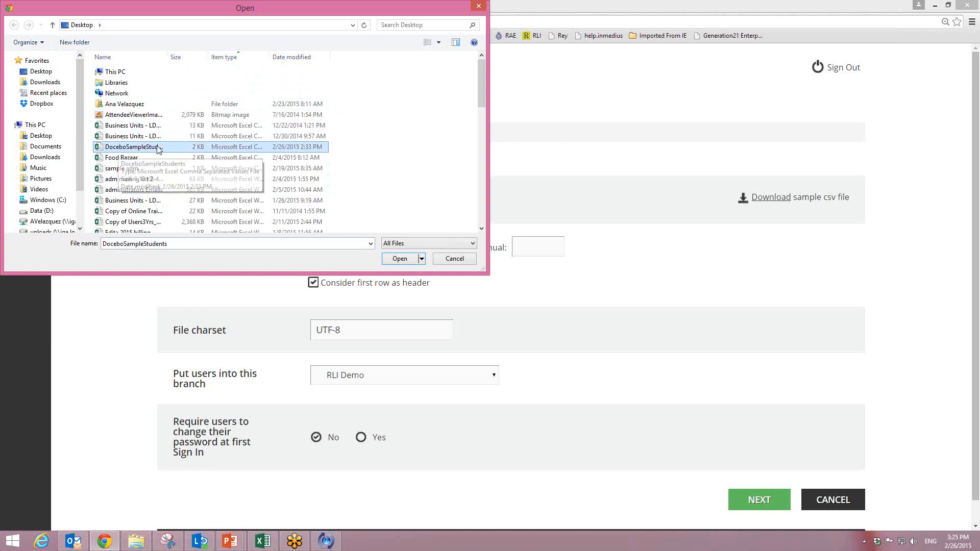
{"action": "left_click", "coordinate": [403, 260]}
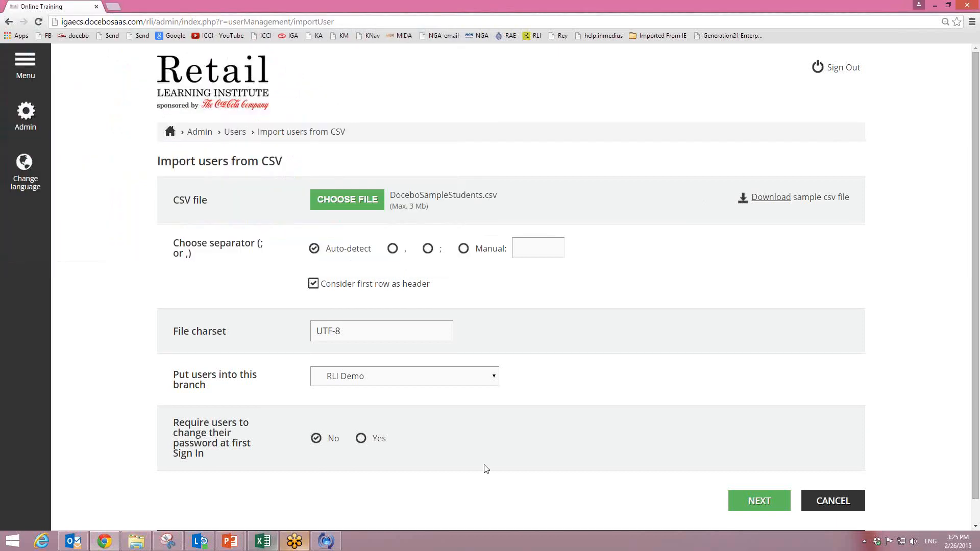
- Keep RLI Demo as the branch for the imported users and continue to the import schema
{"action": "left_click_drag", "start_coordinate": [510, 199], "coordinate": [382, 200]}
{"action": "left_click", "coordinate": [444, 173]}
{"action": "left_click", "coordinate": [376, 381]}
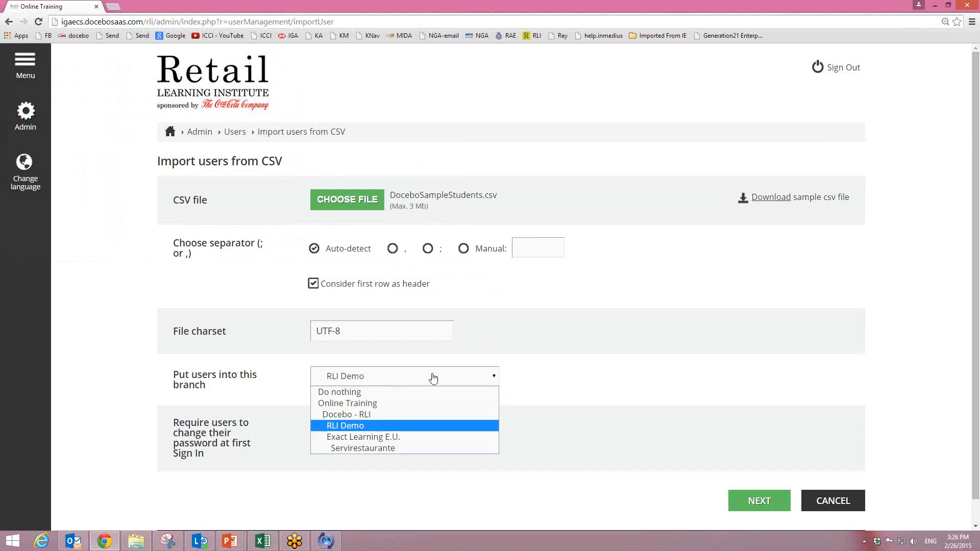
{"action": "left_click", "coordinate": [431, 426]}
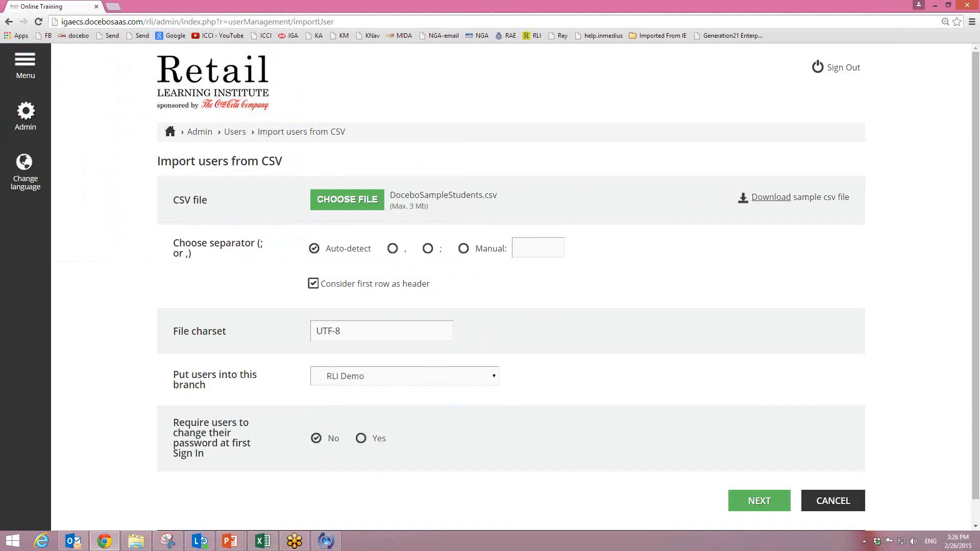
{"action": "scroll", "coordinate": [689, 277], "scroll_direction": "down", "scroll_amount": 1}
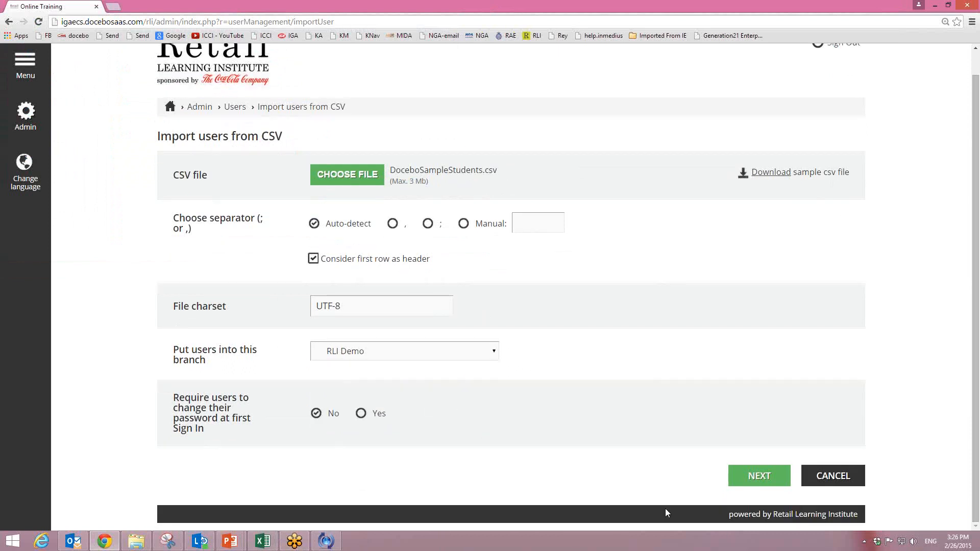
{"action": "left_click", "coordinate": [763, 477]}
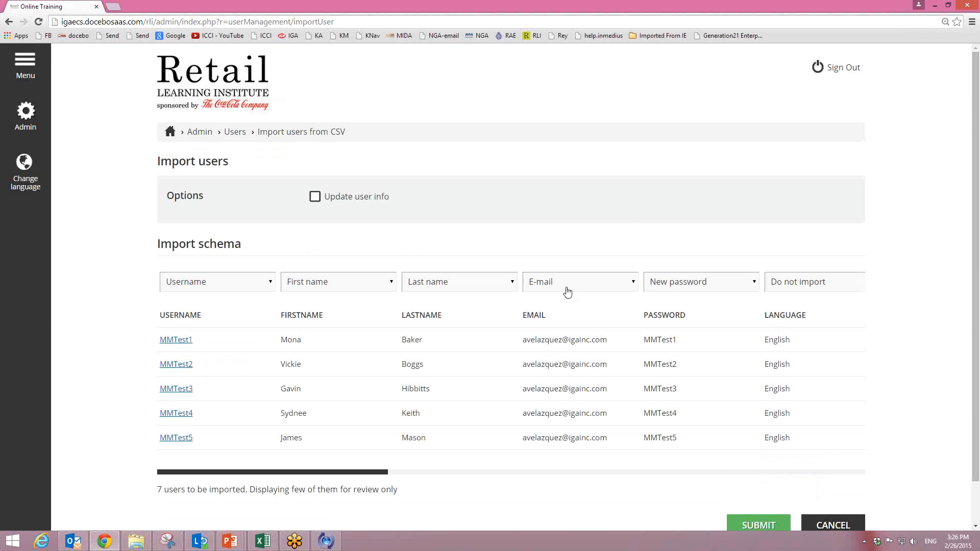
- Review the field choices for the Username column, and map the Language and Branch columns to Language and branch
{"action": "left_click", "coordinate": [270, 286]}
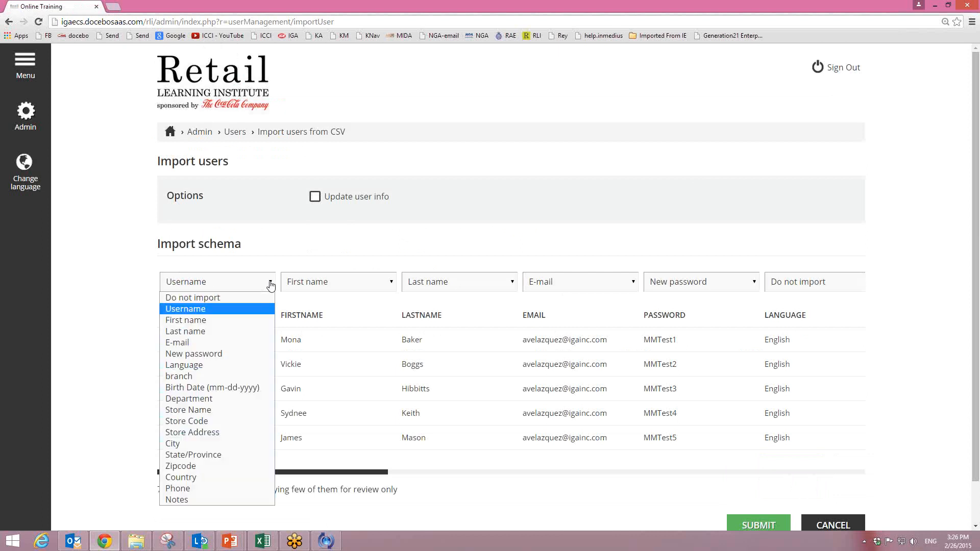
{"action": "left_click", "coordinate": [270, 285]}
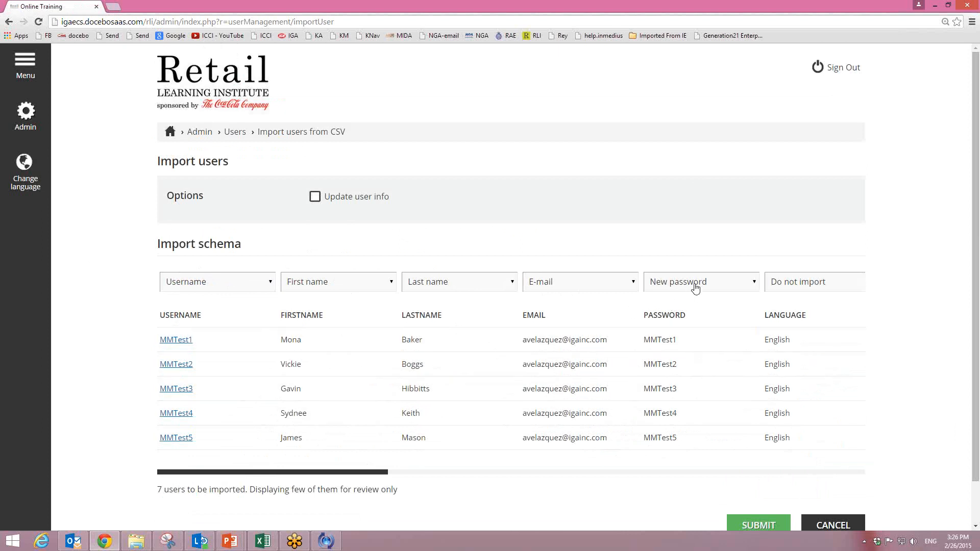
{"action": "left_click_drag", "start_coordinate": [311, 473], "coordinate": [486, 472]}
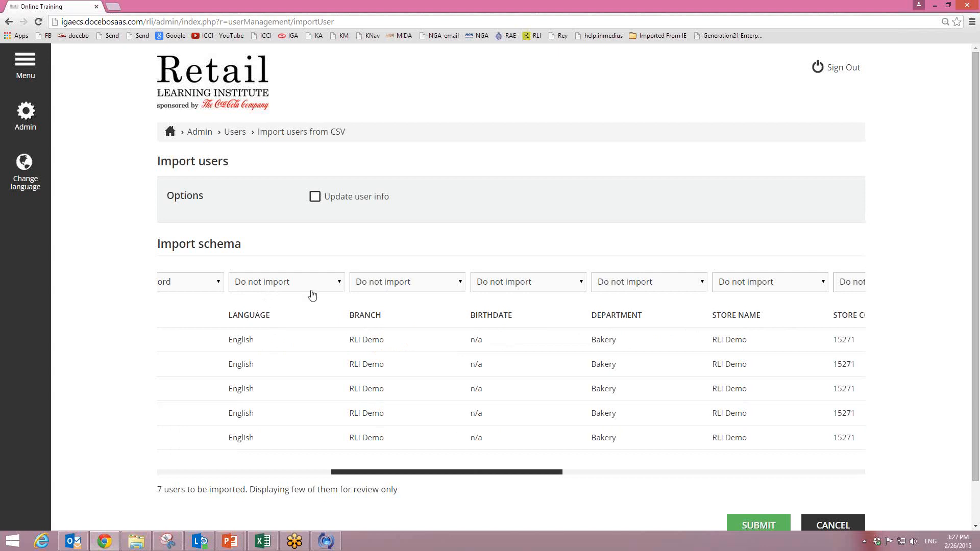
{"action": "left_click", "coordinate": [341, 286]}
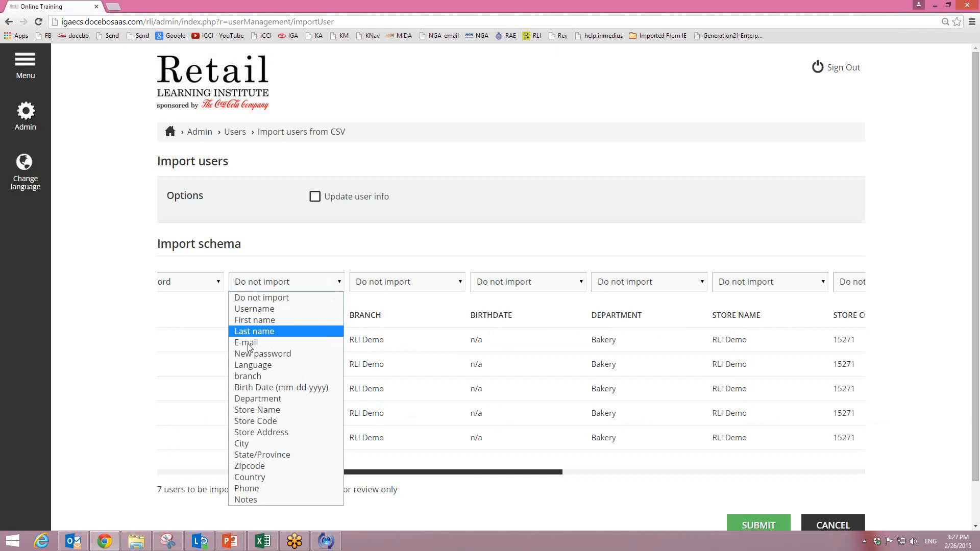
{"action": "left_click", "coordinate": [252, 365]}
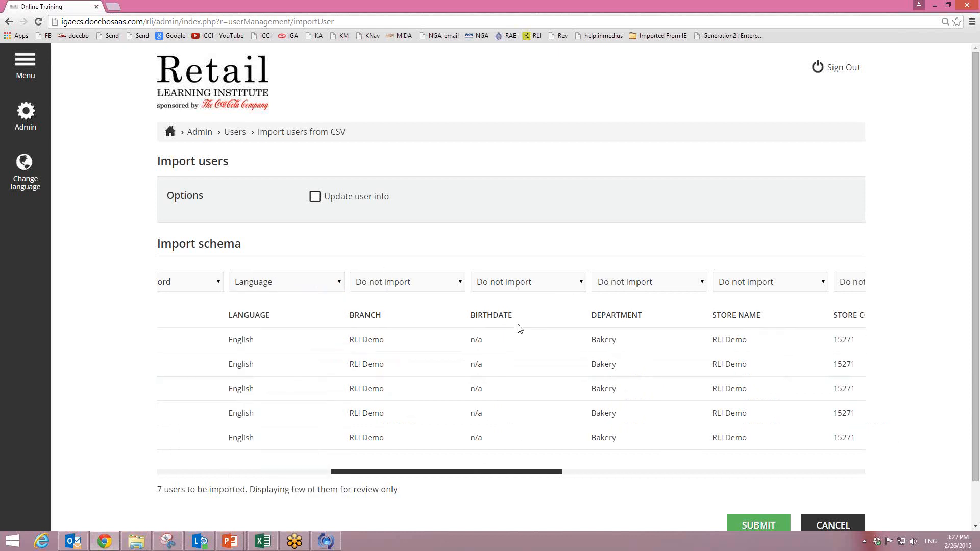
{"action": "left_click", "coordinate": [461, 285]}
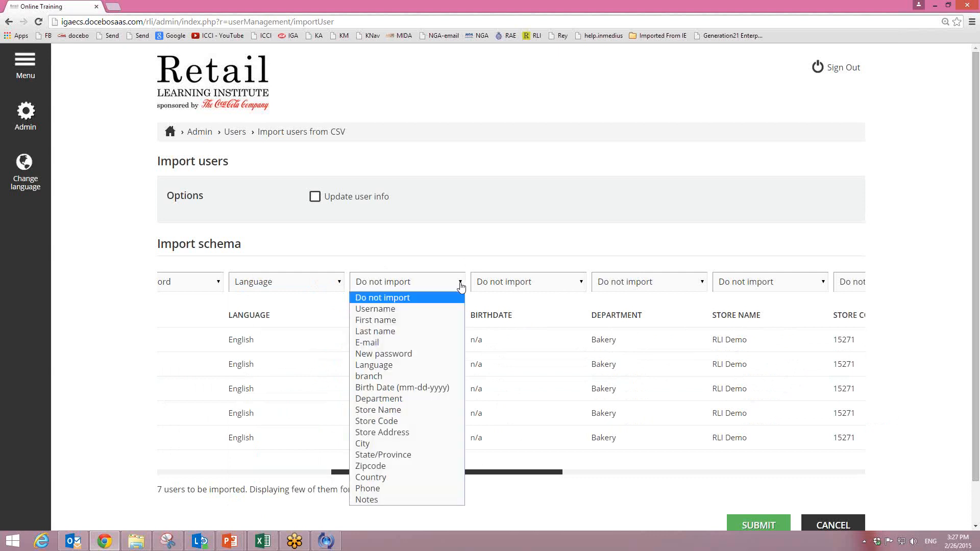
{"action": "left_click", "coordinate": [435, 376]}
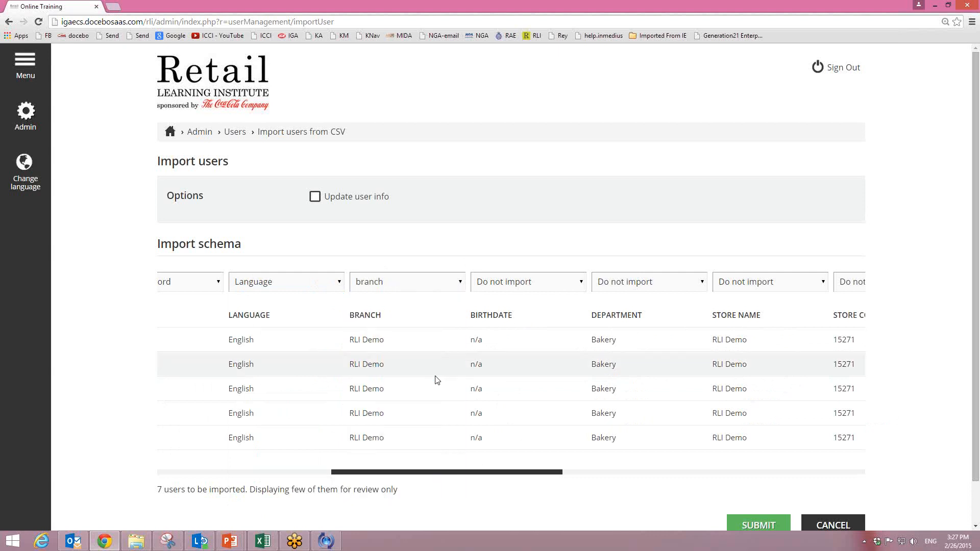
- Map the Birthdate column to Birth Date (mm-dd-yyyy) and the Department column to Department
{"action": "left_click", "coordinate": [581, 284]}
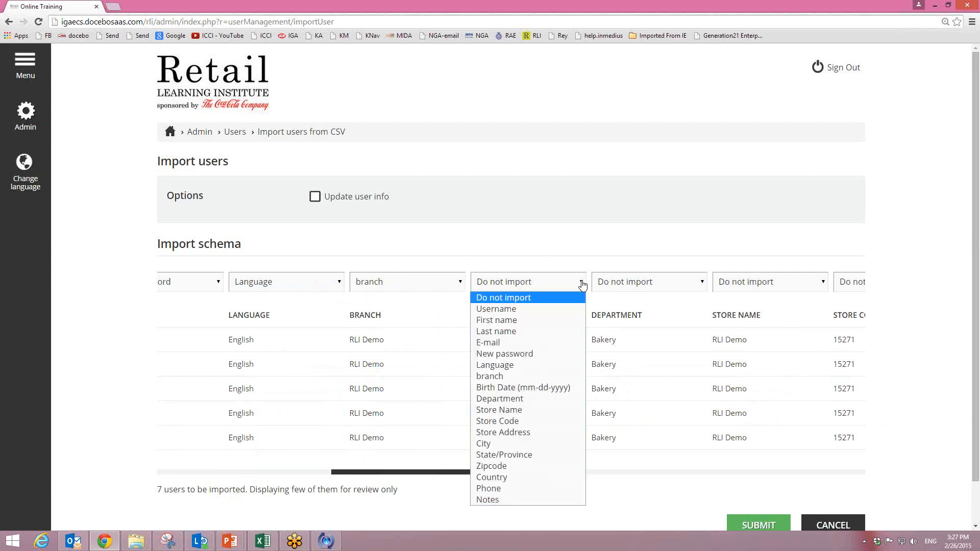
{"action": "left_click", "coordinate": [550, 387]}
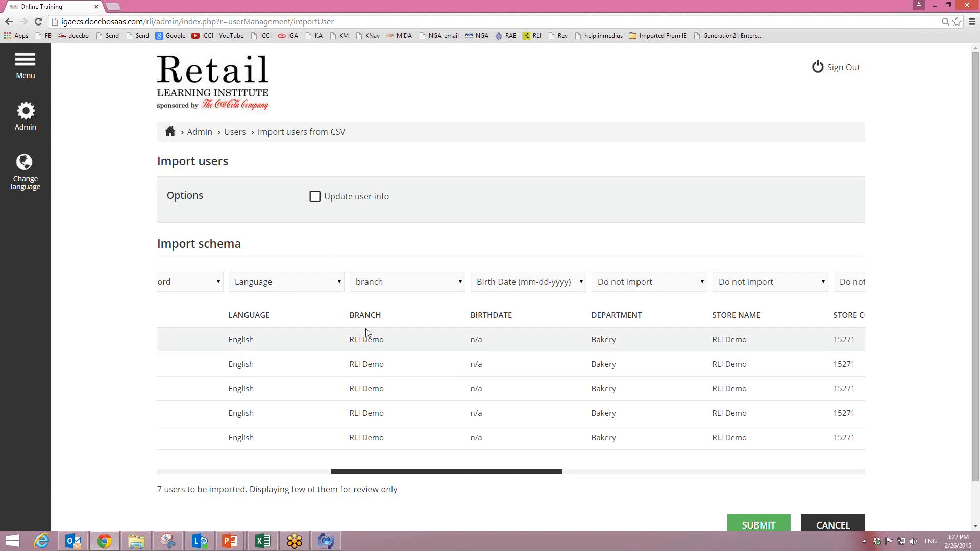
{"action": "left_click", "coordinate": [703, 282]}
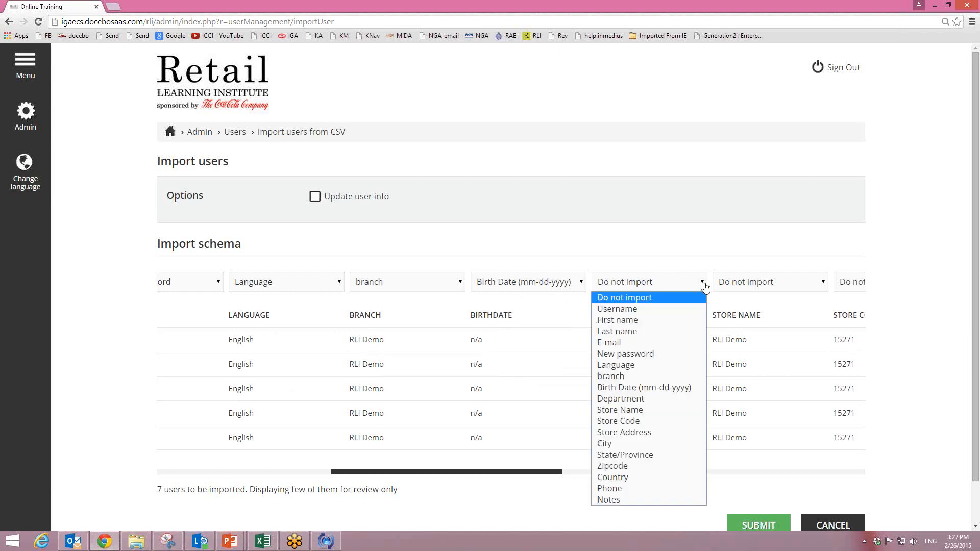
{"action": "left_click", "coordinate": [666, 399]}
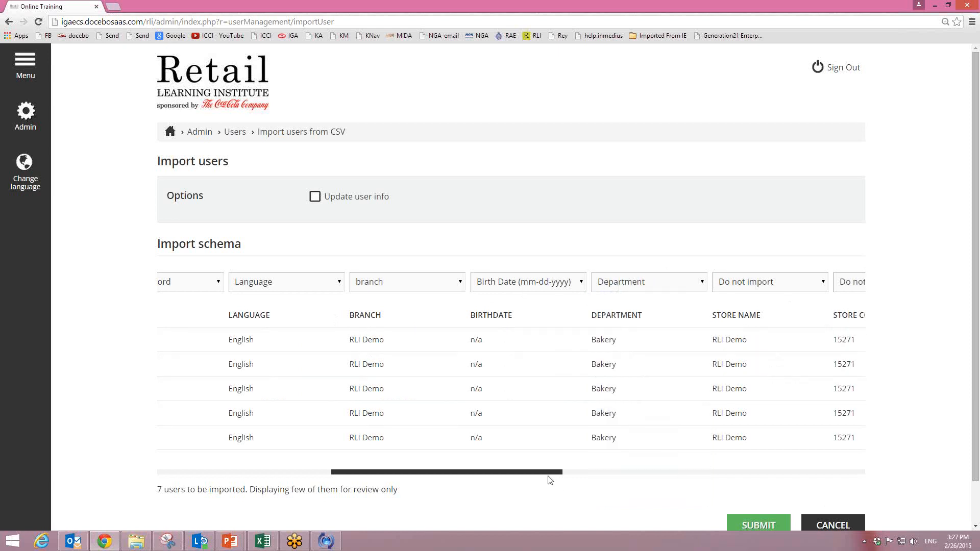
- Map the three store columns of the import schema to Store Name, Store Code and Store Address
{"action": "left_click_drag", "start_coordinate": [544, 477], "coordinate": [608, 478]}
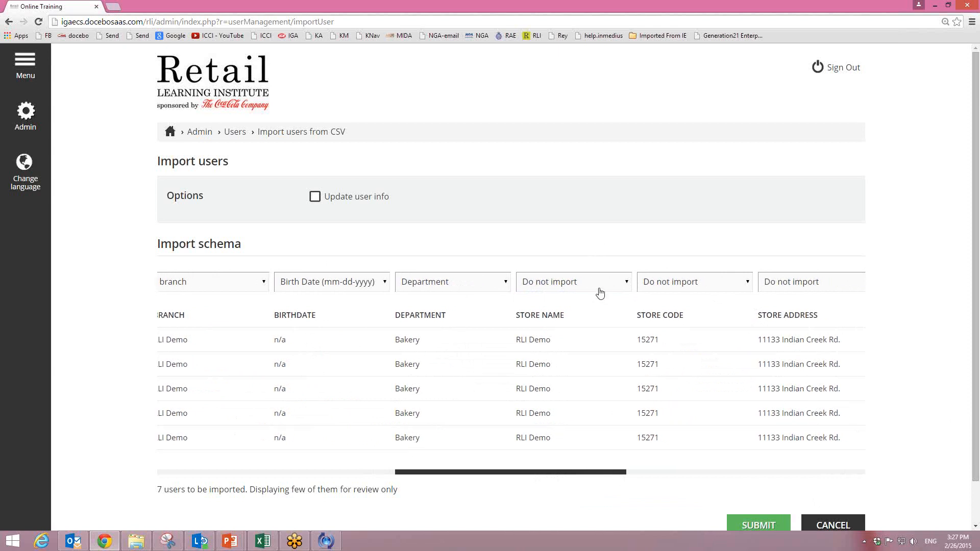
{"action": "left_click", "coordinate": [627, 285]}
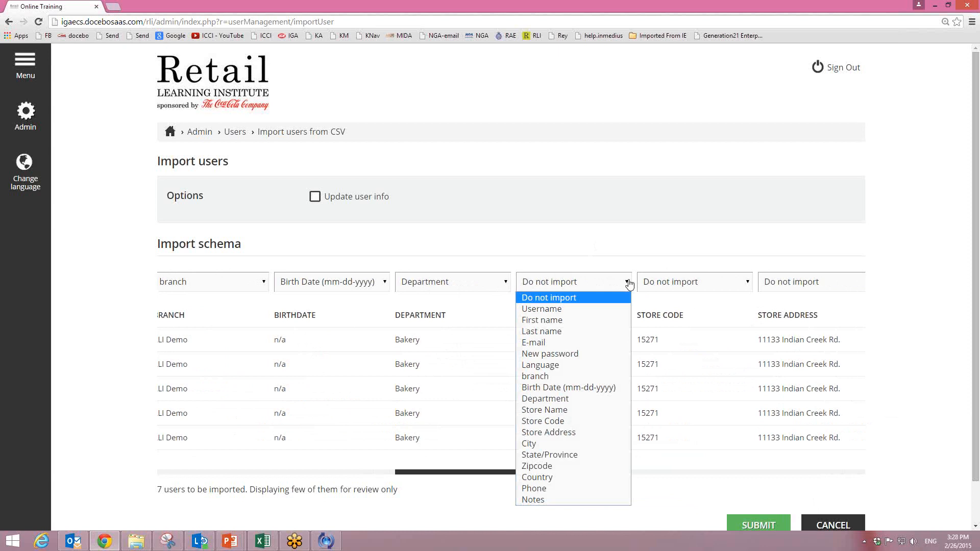
{"action": "left_click", "coordinate": [602, 410]}
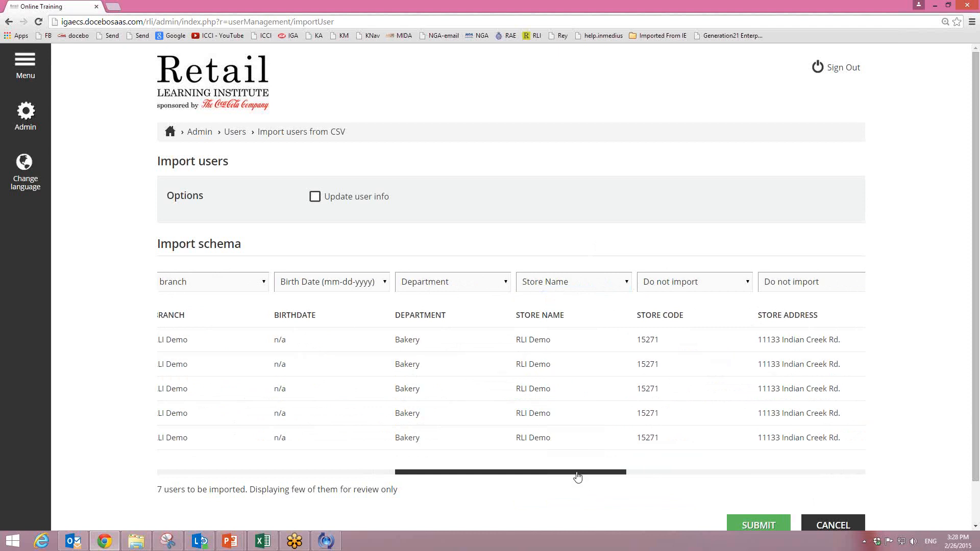
{"action": "left_click_drag", "start_coordinate": [577, 476], "coordinate": [694, 483]}
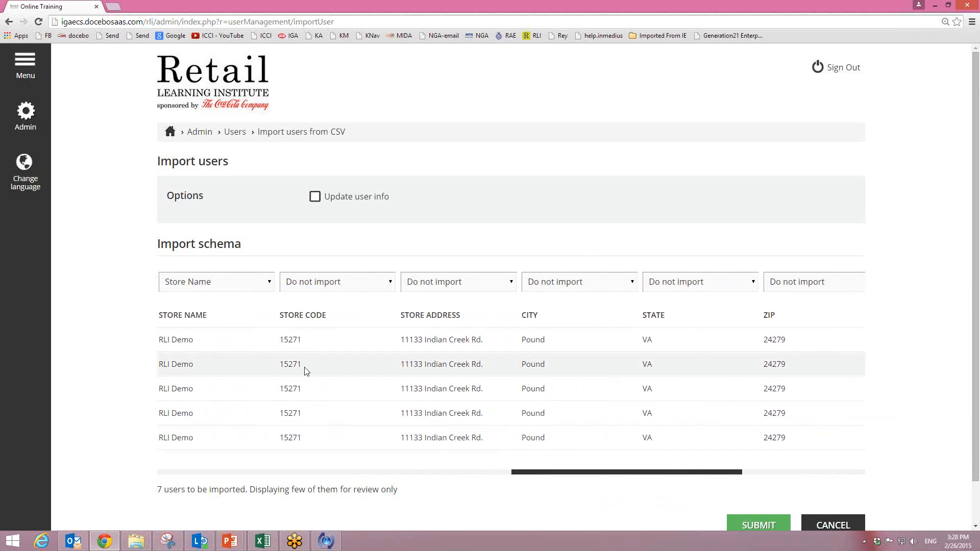
{"action": "left_click", "coordinate": [391, 283]}
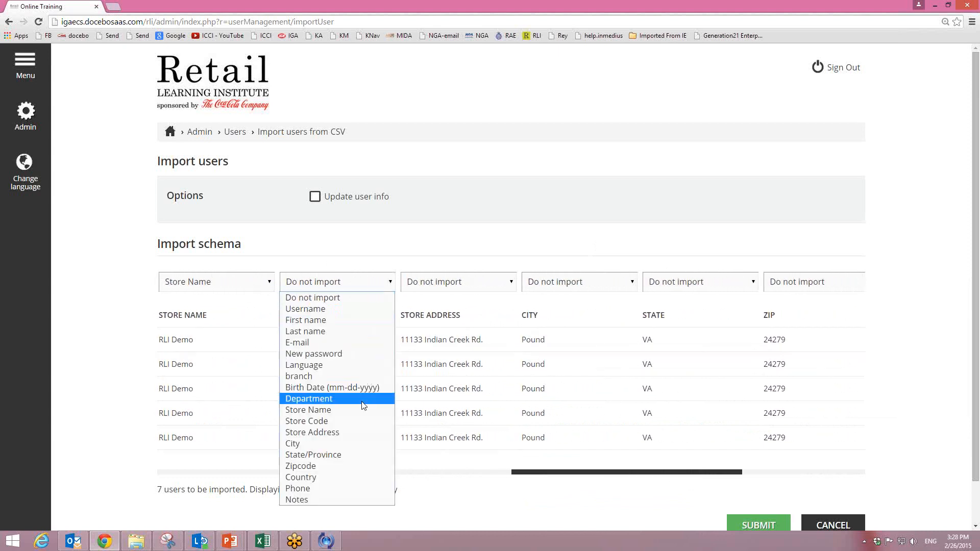
{"action": "left_click", "coordinate": [360, 427]}
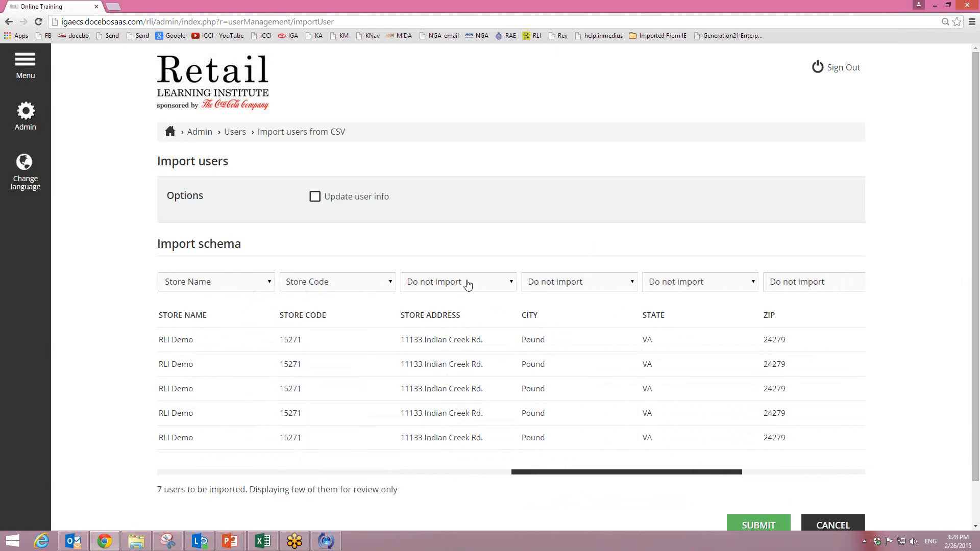
{"action": "left_click", "coordinate": [508, 284]}
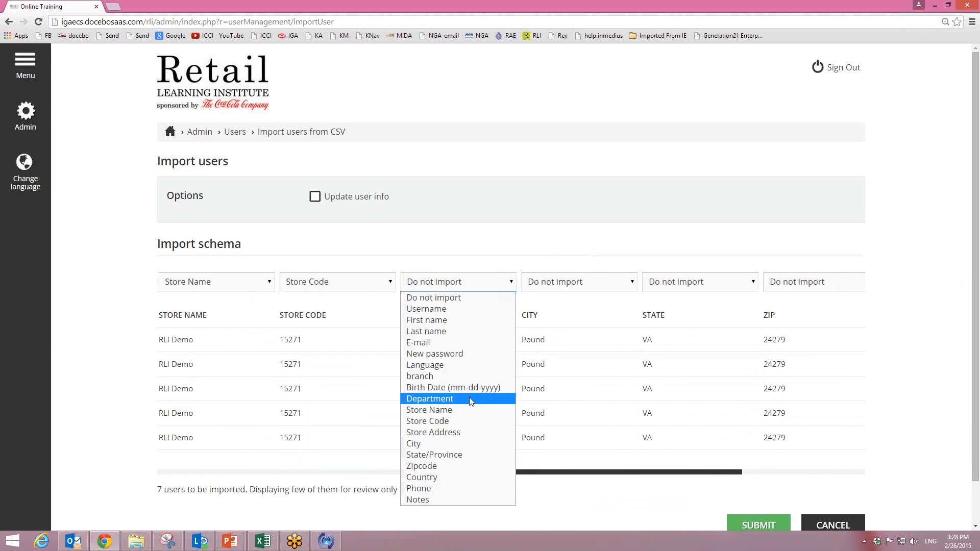
{"action": "left_click", "coordinate": [460, 434]}
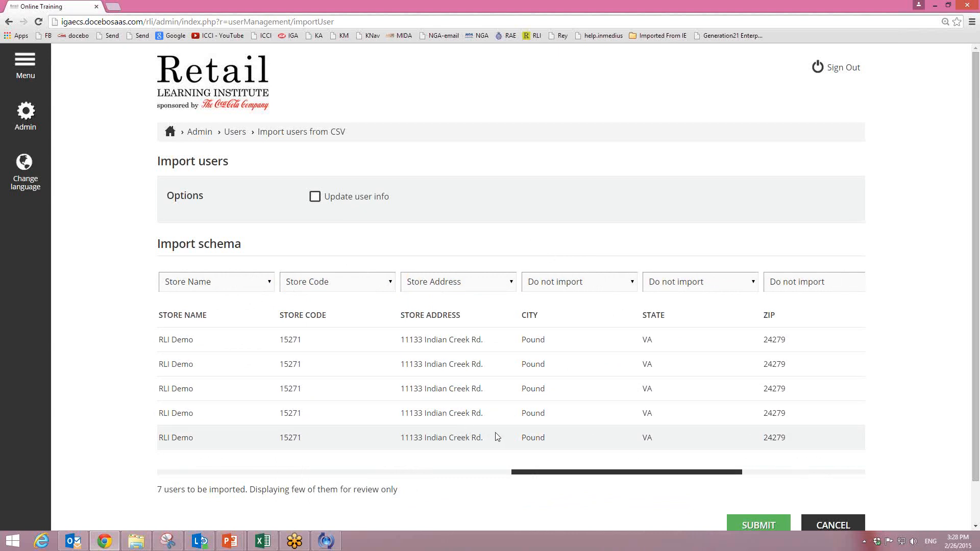
- Map the City, State and Zip columns to City, State/Province and Zipcode
{"action": "left_click", "coordinate": [633, 283]}
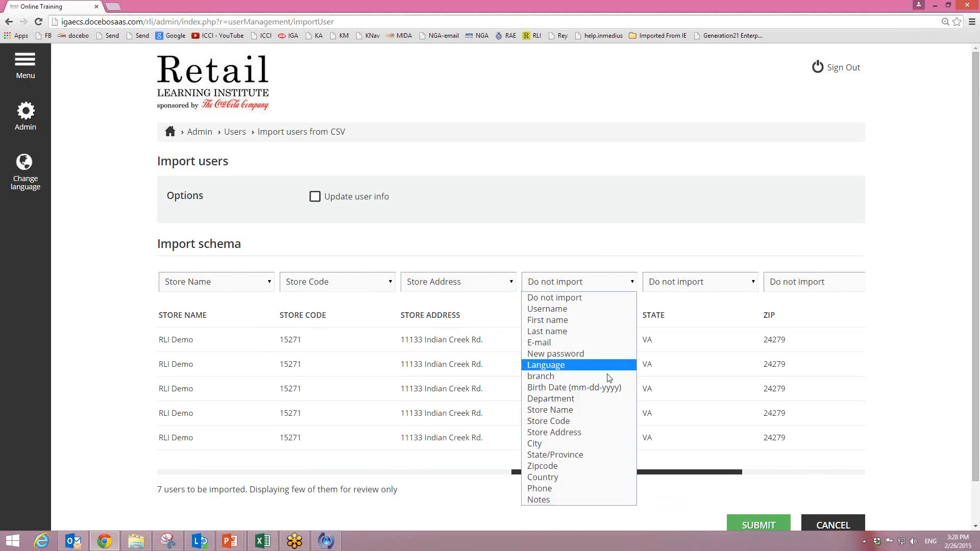
{"action": "left_click", "coordinate": [608, 297]}
{"action": "left_click", "coordinate": [633, 282]}
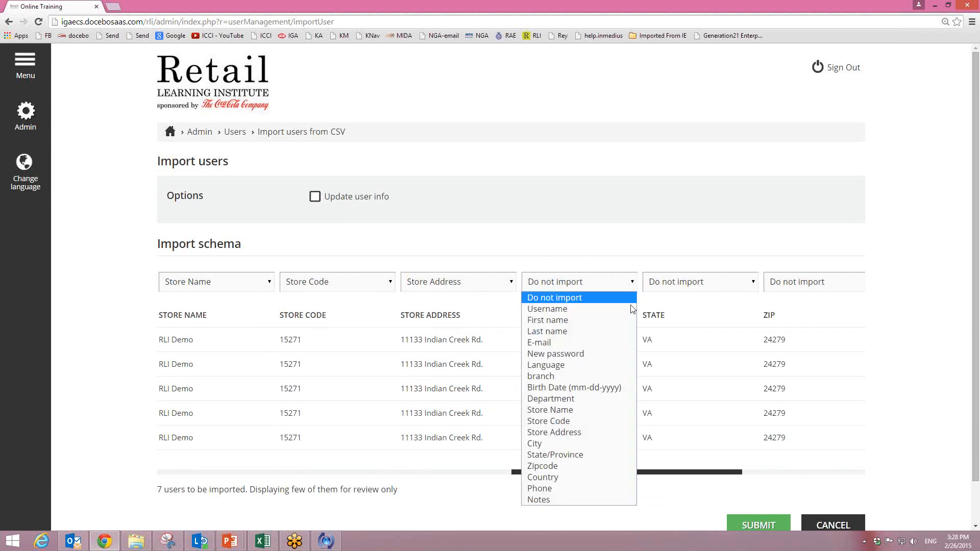
{"action": "left_click", "coordinate": [597, 447]}
{"action": "left_click", "coordinate": [671, 284]}
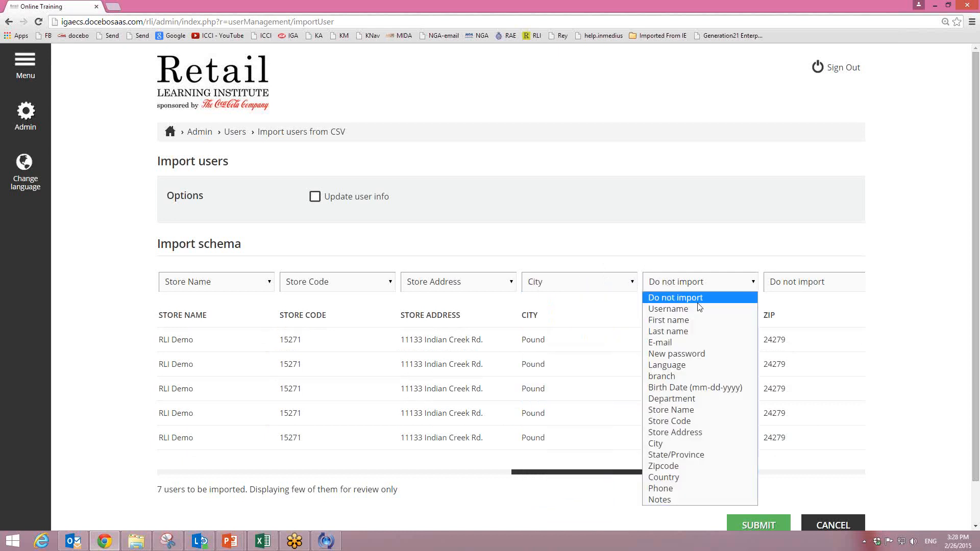
{"action": "left_click", "coordinate": [699, 456]}
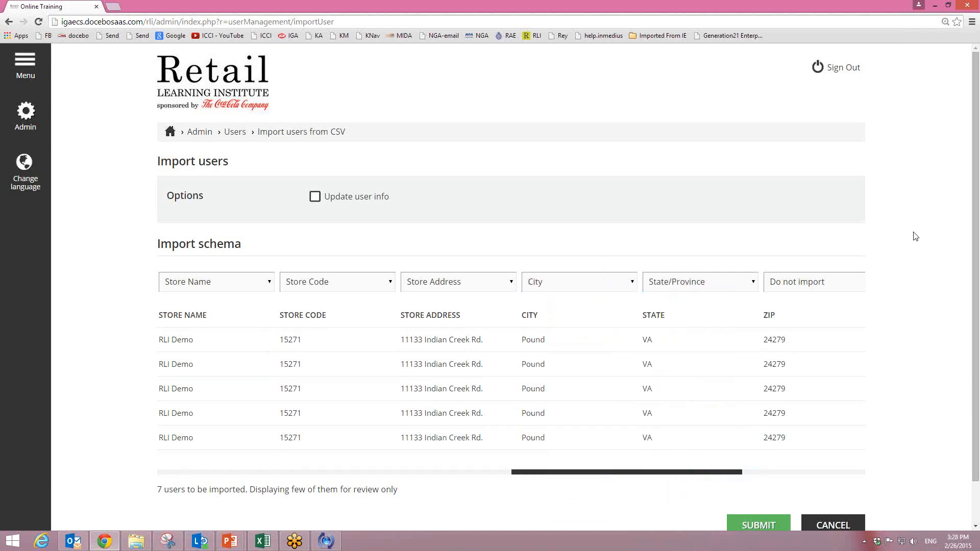
{"action": "left_click", "coordinate": [805, 284]}
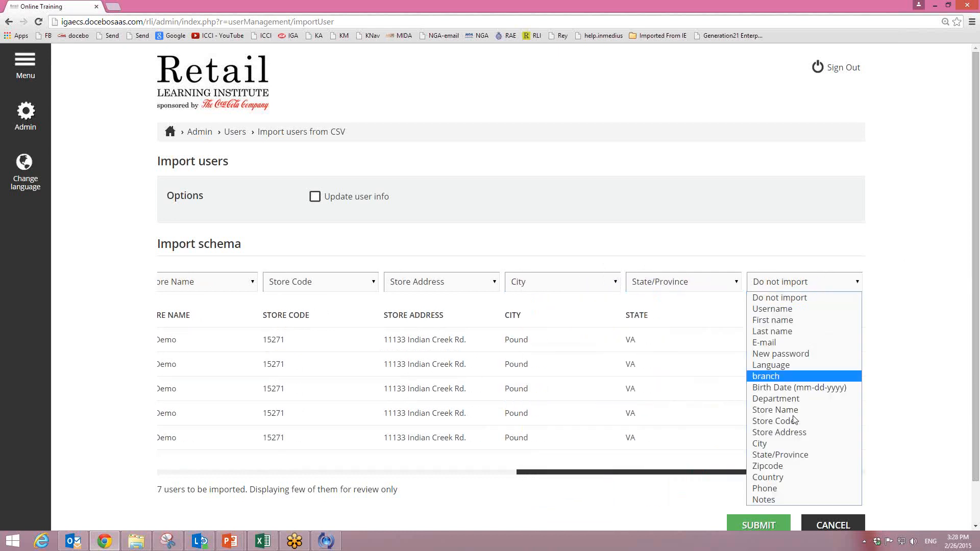
{"action": "left_click", "coordinate": [786, 466]}
- Map the Country column of the import schema to Country
{"action": "left_click_drag", "start_coordinate": [712, 478], "coordinate": [864, 475]}
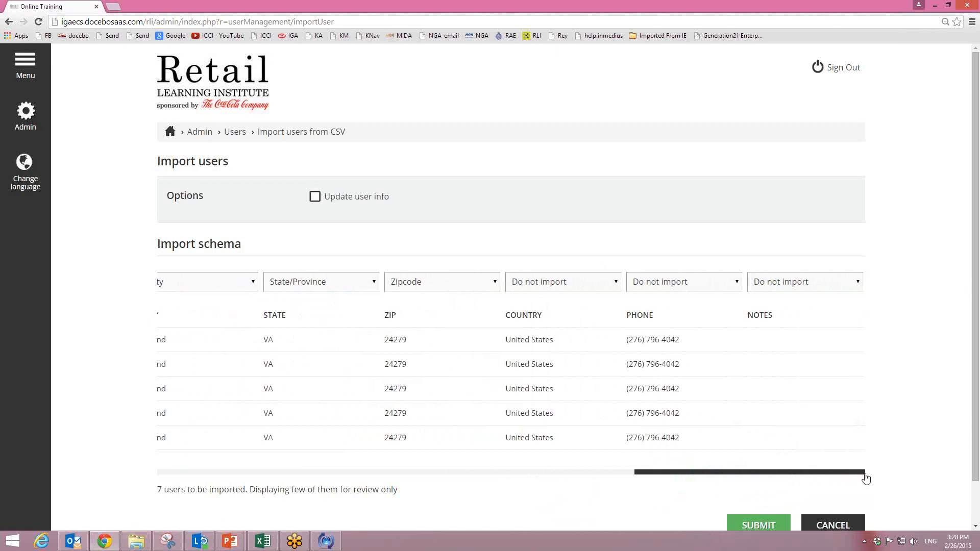
{"action": "left_click", "coordinate": [616, 282]}
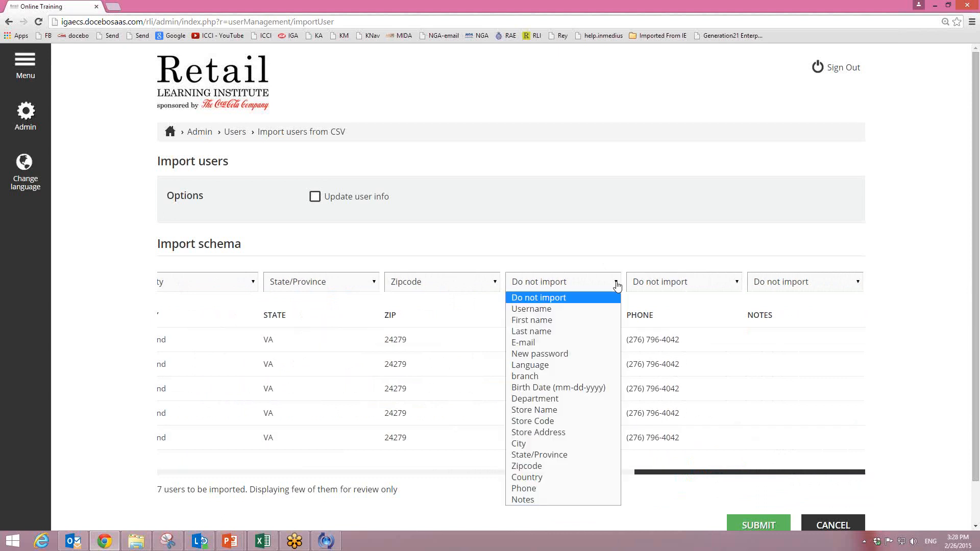
{"action": "left_click", "coordinate": [580, 456]}
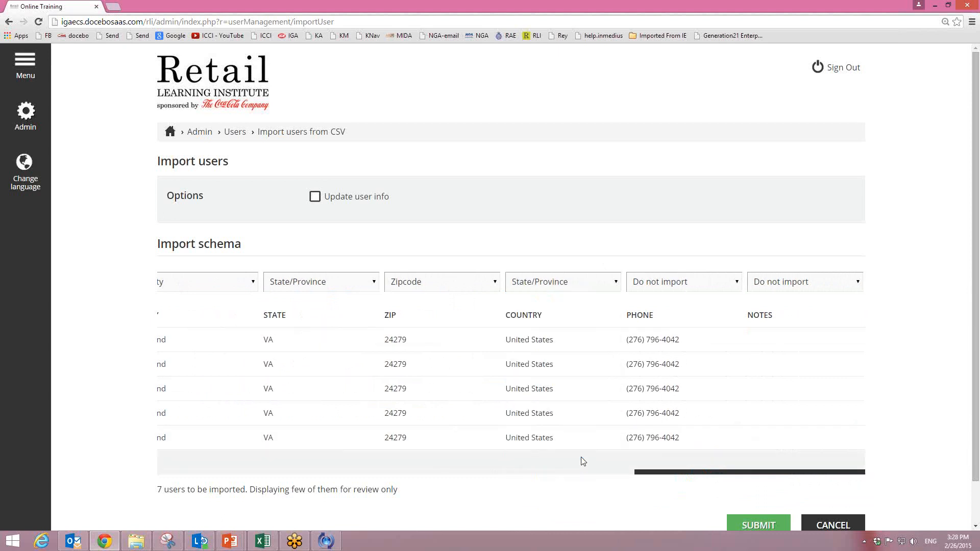
{"action": "left_click", "coordinate": [616, 284]}
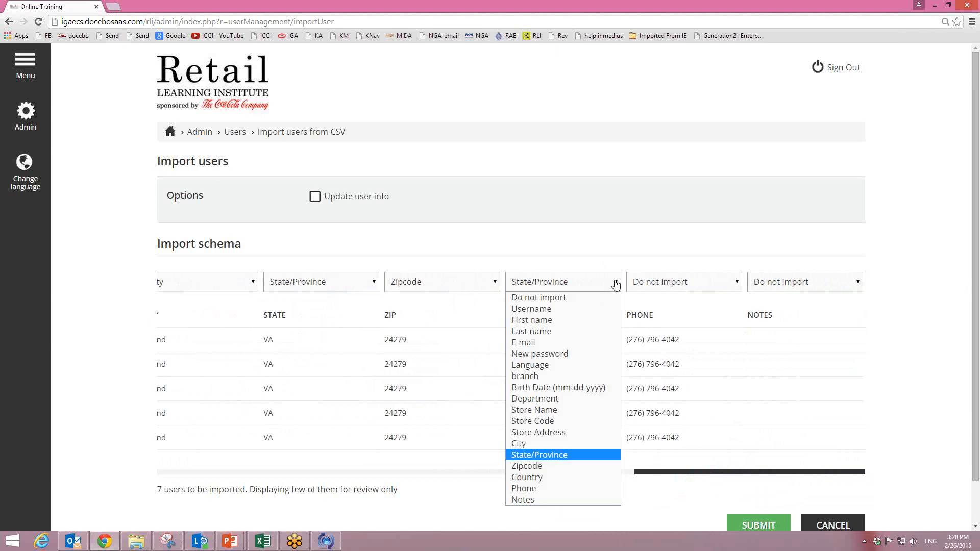
{"action": "left_click", "coordinate": [546, 478]}
- Map the Phone column to Phone and submit the user import, leaving the Notes column as Do not import
{"action": "left_click", "coordinate": [693, 287]}
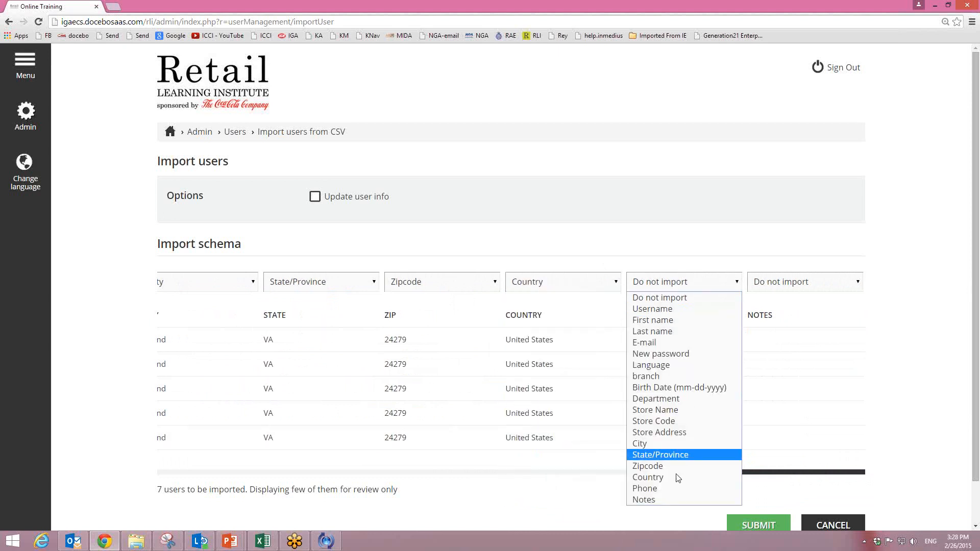
{"action": "left_click", "coordinate": [671, 487]}
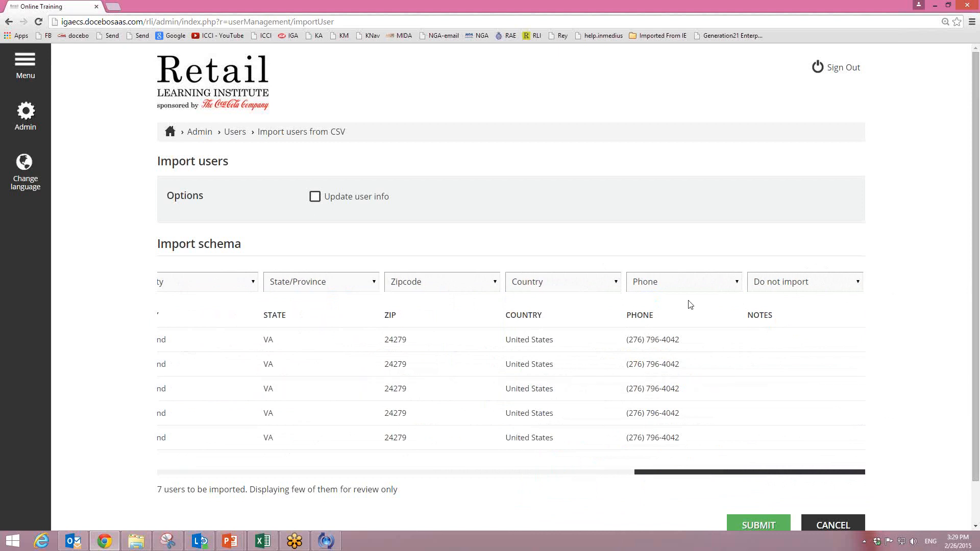
{"action": "scroll", "coordinate": [869, 313], "scroll_direction": "down", "scroll_amount": 2}
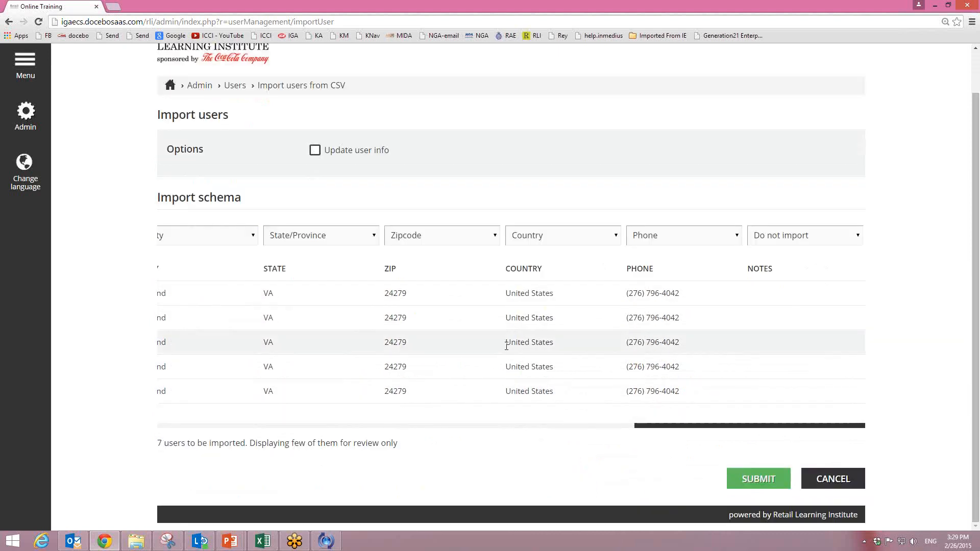
{"action": "left_click", "coordinate": [758, 483]}
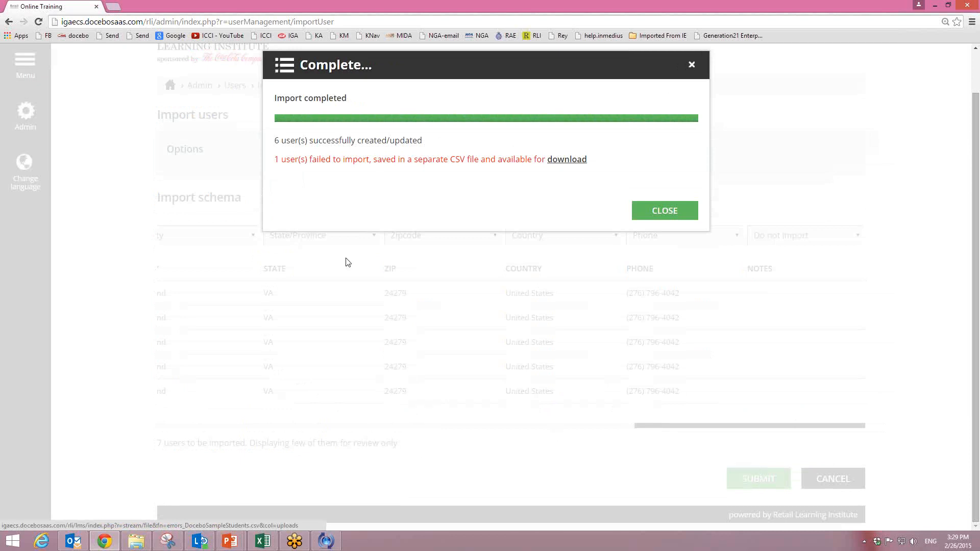
- Download the CSV of failed imports, read its error line in Excel, and return to the Users page by closing the import summary
{"action": "left_click", "coordinate": [566, 160]}
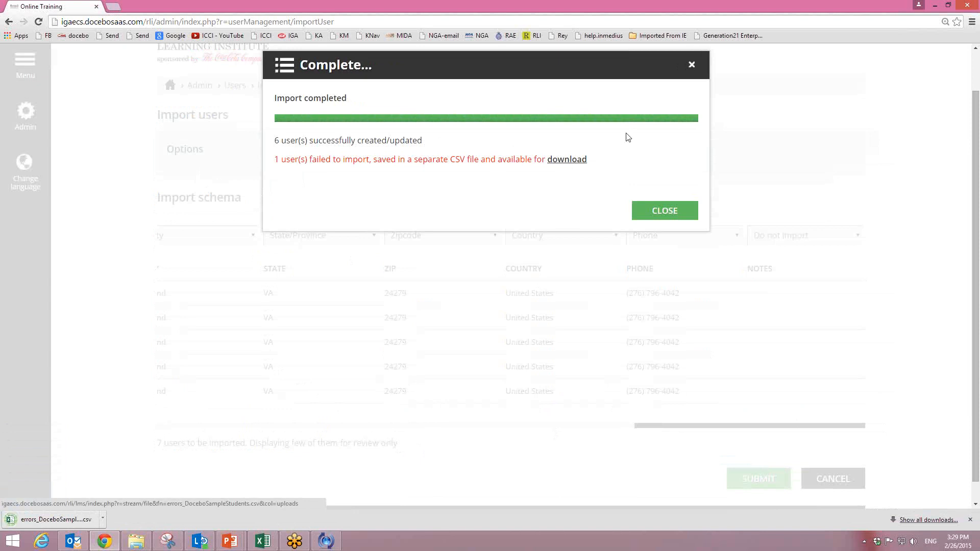
{"action": "left_click", "coordinate": [37, 520]}
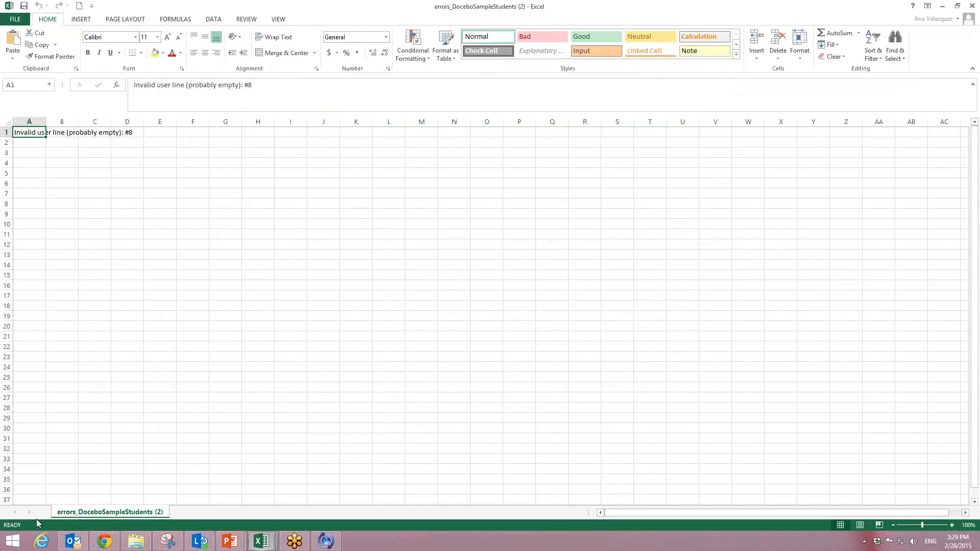
{"action": "double_click", "coordinate": [45, 122]}
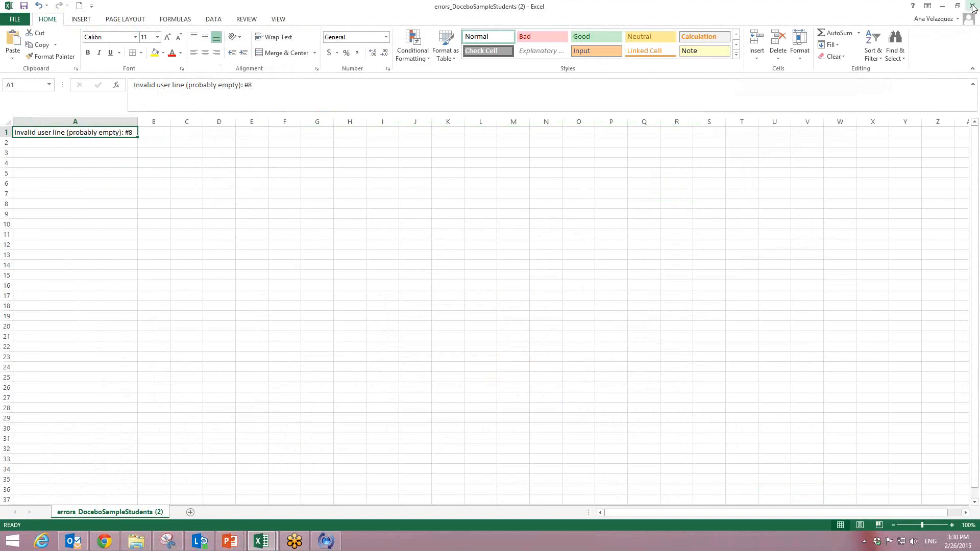
{"action": "left_click", "coordinate": [942, 6]}
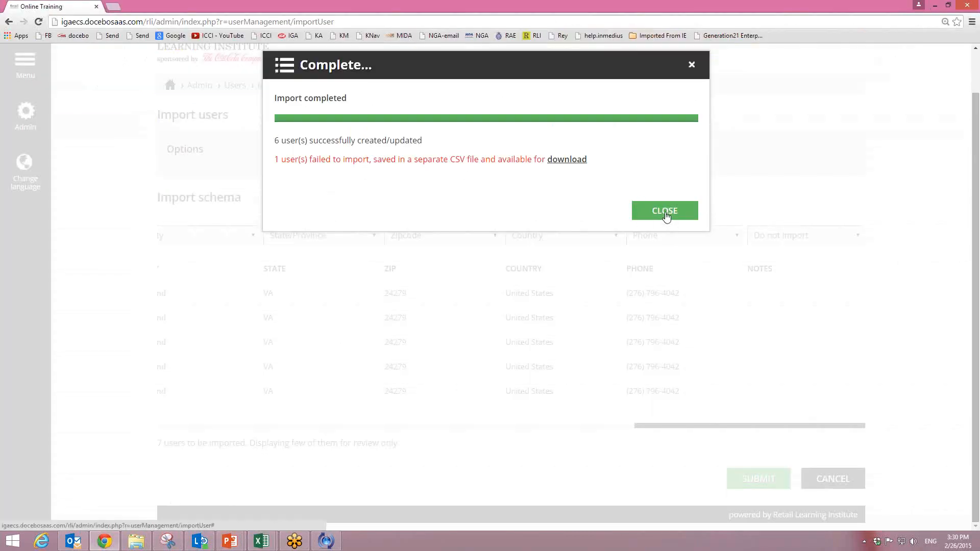
{"action": "left_click", "coordinate": [666, 217]}
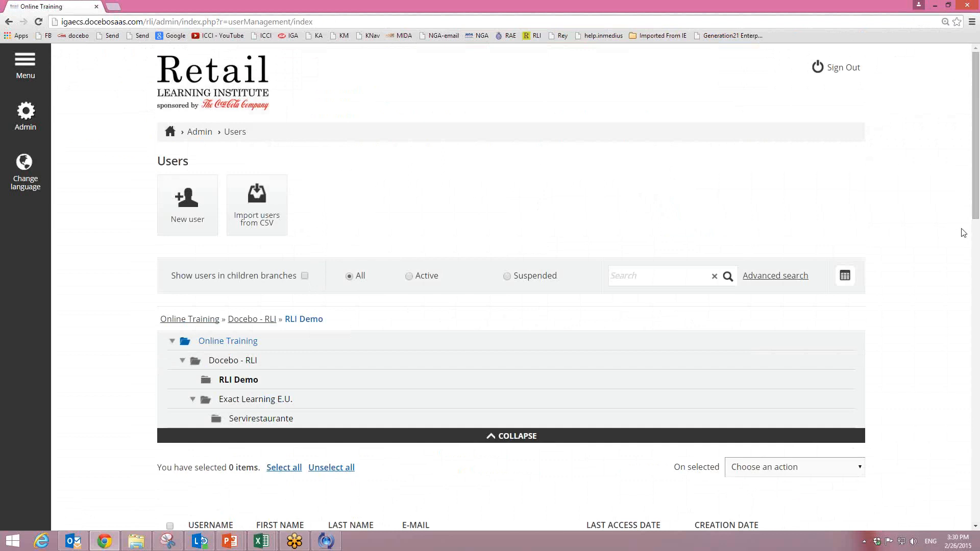
- Select the newly imported users MMTest1 to MMTest6 in the RLI Demo user list
{"action": "left_click_drag", "start_coordinate": [976, 190], "coordinate": [975, 292]}
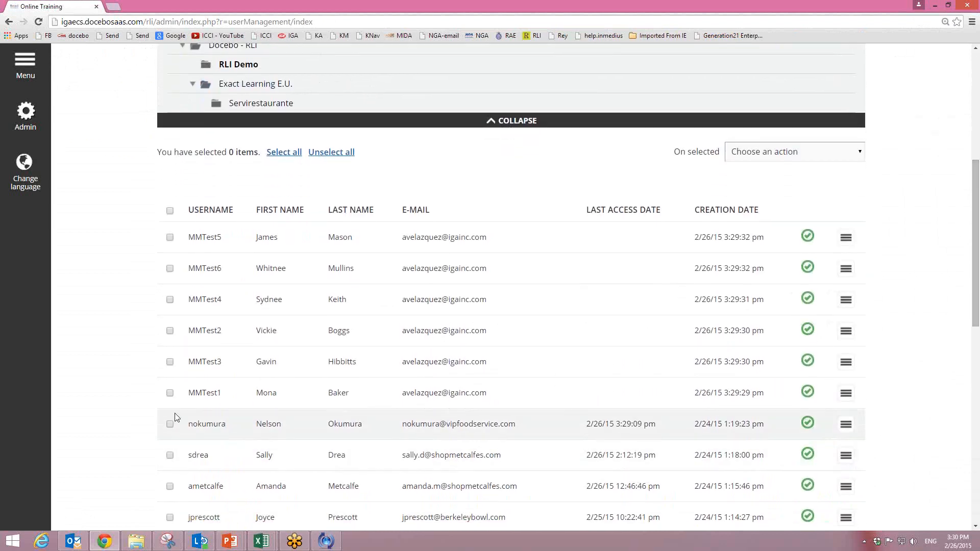
{"action": "left_click", "coordinate": [170, 394]}
{"action": "left_click", "coordinate": [170, 362]}
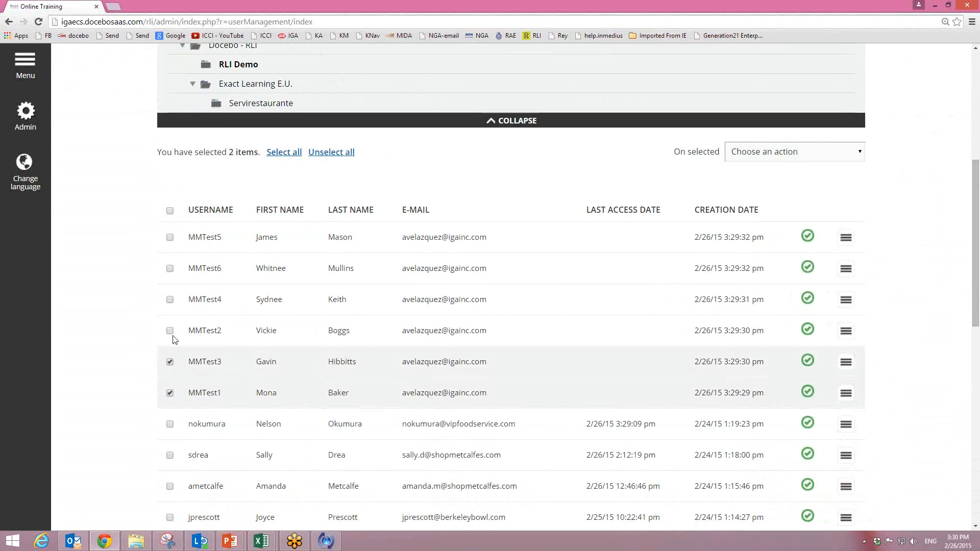
{"action": "left_click", "coordinate": [170, 331]}
{"action": "left_click", "coordinate": [170, 299]}
{"action": "left_click", "coordinate": [170, 268]}
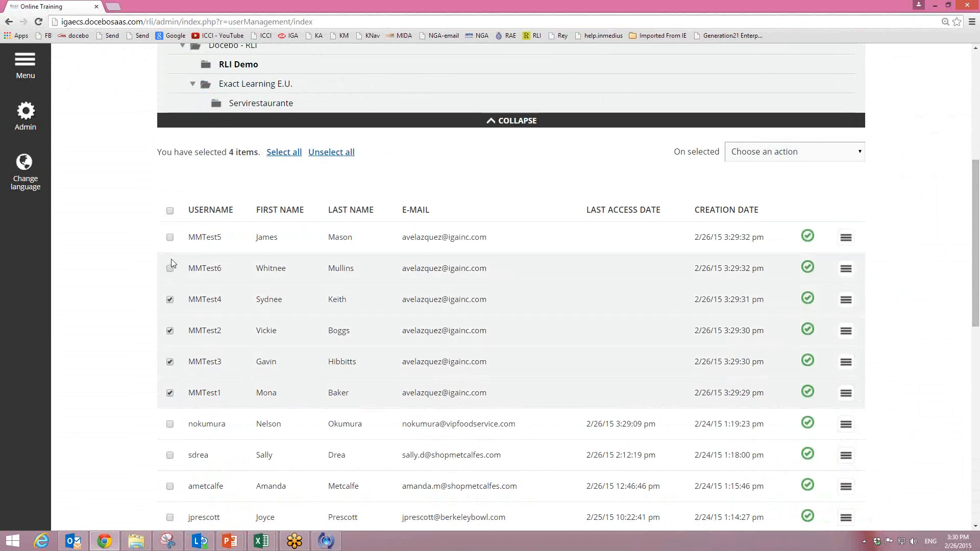
{"action": "left_click", "coordinate": [170, 237]}
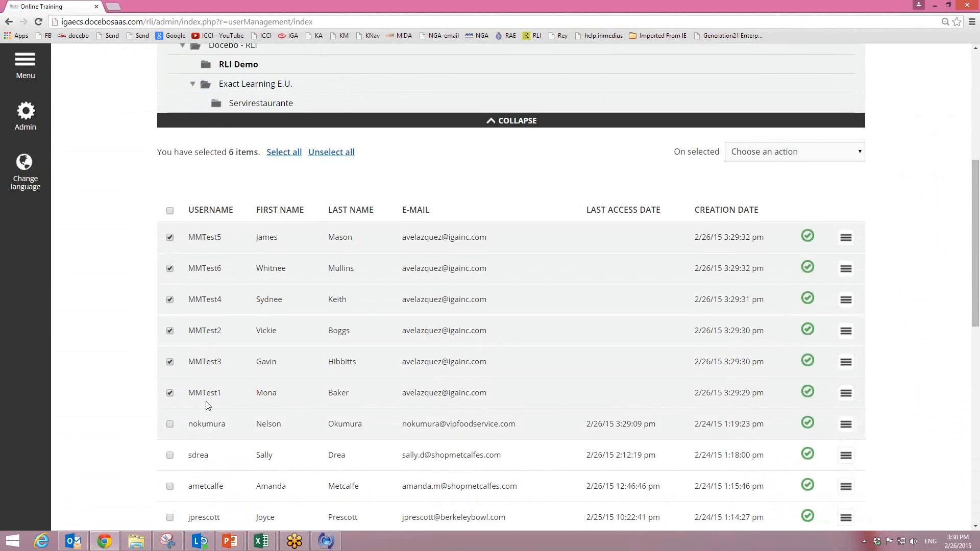
{"action": "left_click_drag", "start_coordinate": [173, 237], "coordinate": [836, 396]}
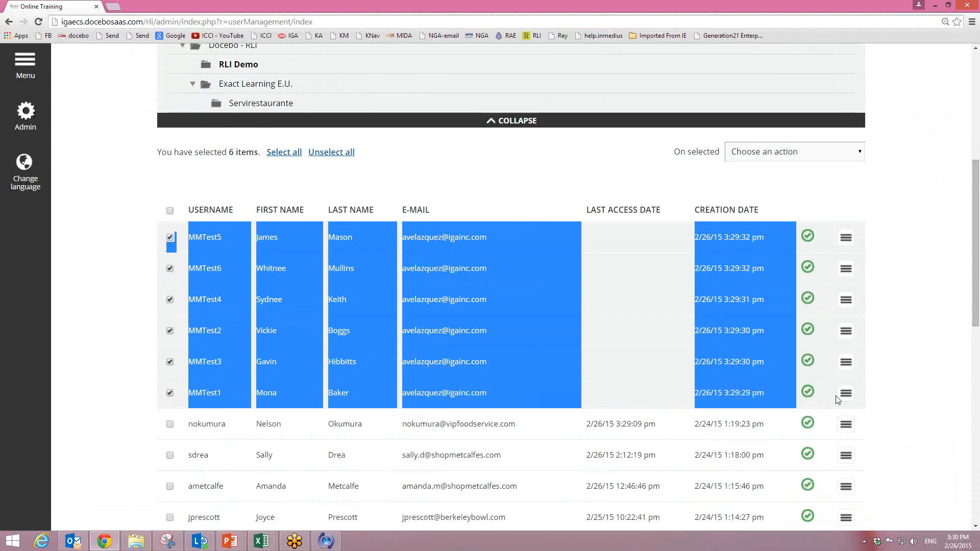
{"action": "left_click", "coordinate": [897, 373]}
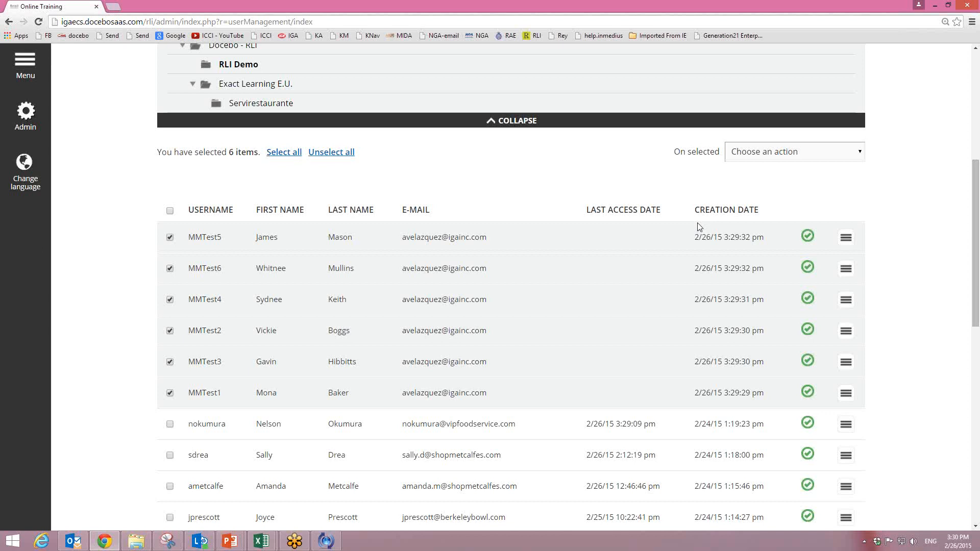
- Download the sample CSV file from the CSV user import page and open it in Excel
{"action": "scroll", "coordinate": [699, 227], "scroll_direction": "up", "scroll_amount": 3}
{"action": "scroll", "coordinate": [700, 226], "scroll_direction": "up", "scroll_amount": 1}
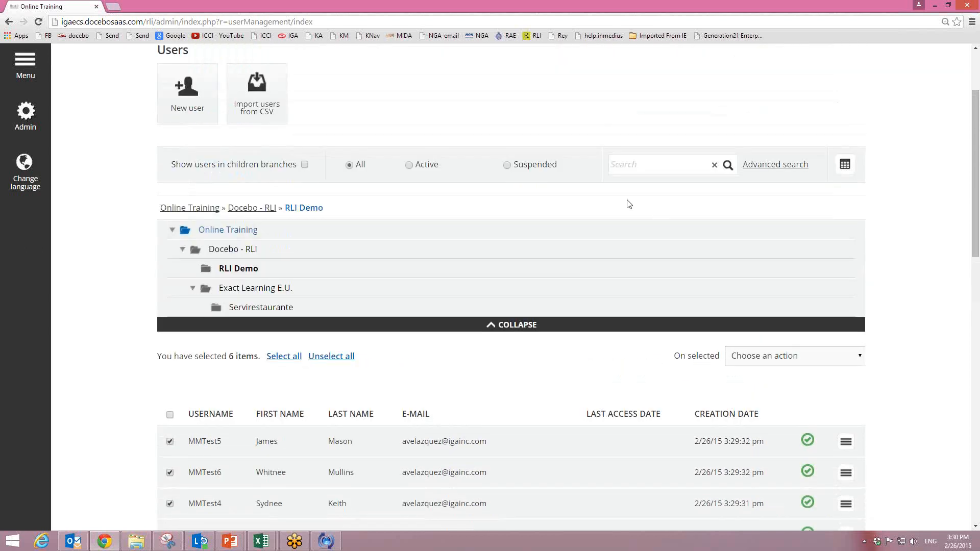
{"action": "scroll", "coordinate": [526, 143], "scroll_direction": "up", "scroll_amount": 1}
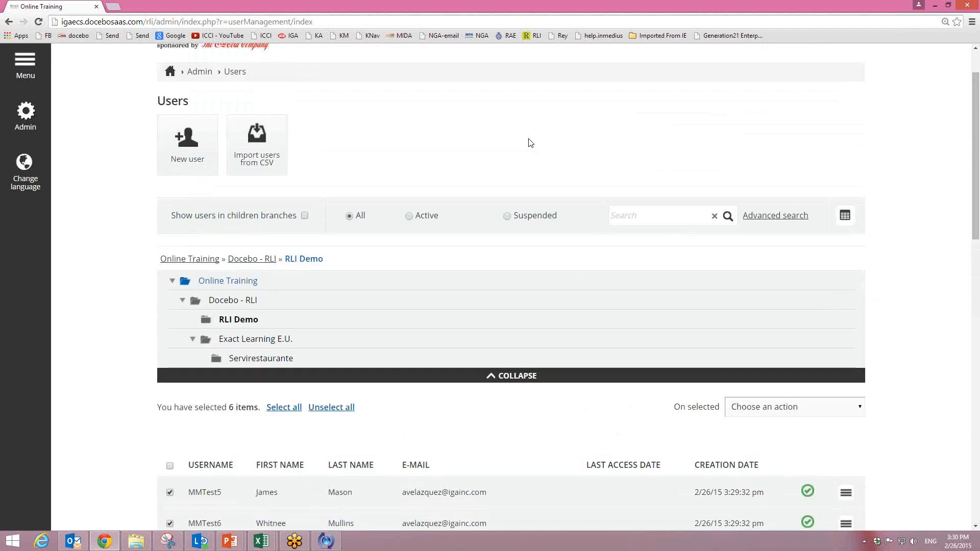
{"action": "left_click", "coordinate": [259, 153]}
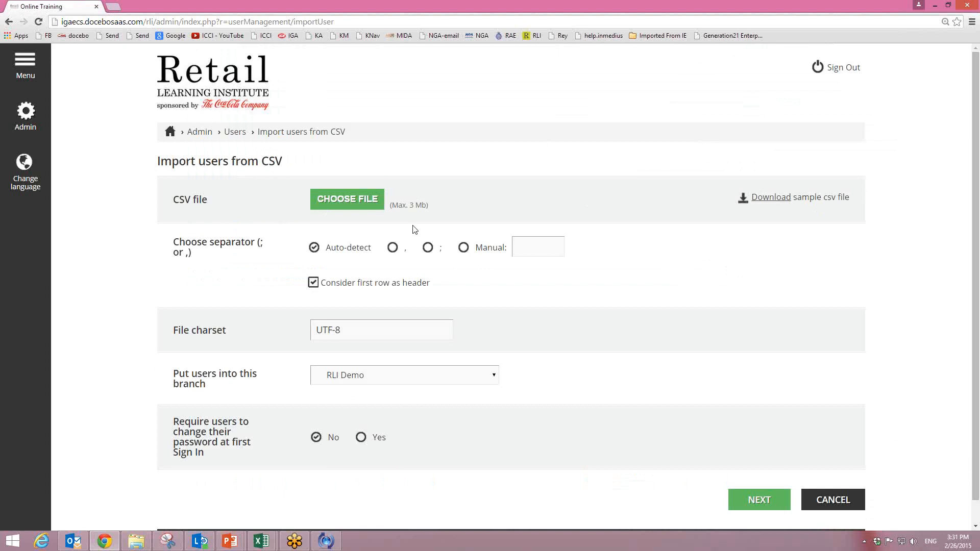
{"action": "left_click", "coordinate": [760, 201]}
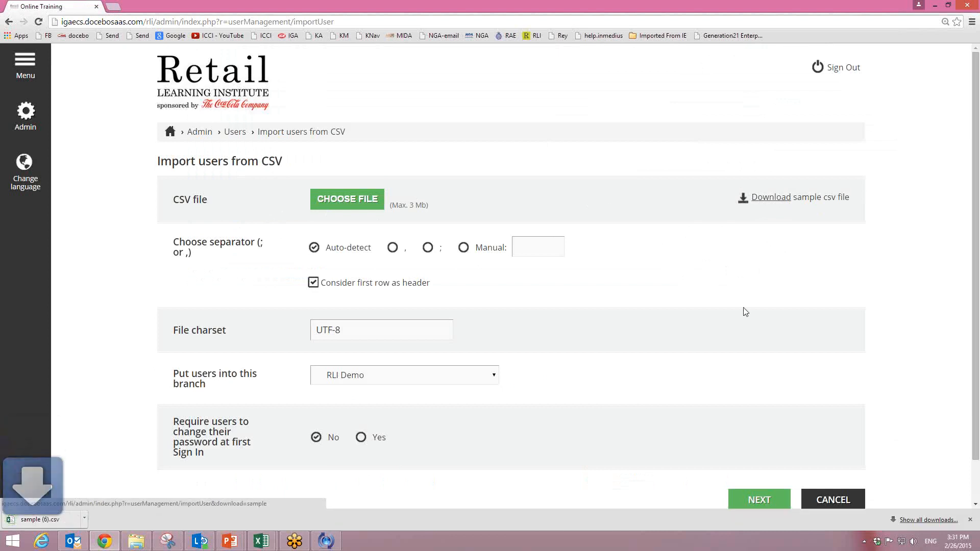
{"action": "left_click", "coordinate": [45, 524]}
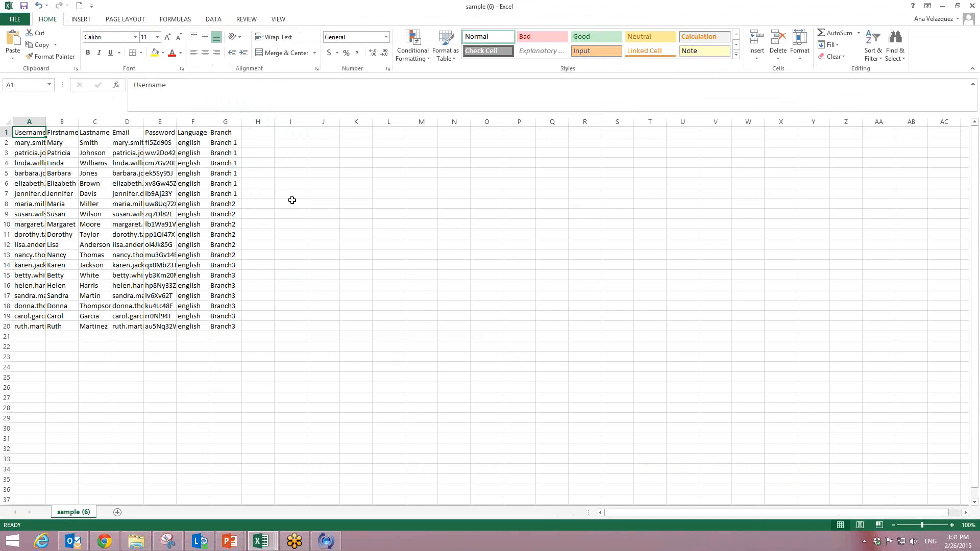
- Fit the sample file's columns to their contents to review the layout, close it without saving, and return to the browser
{"action": "left_click", "coordinate": [9, 121]}
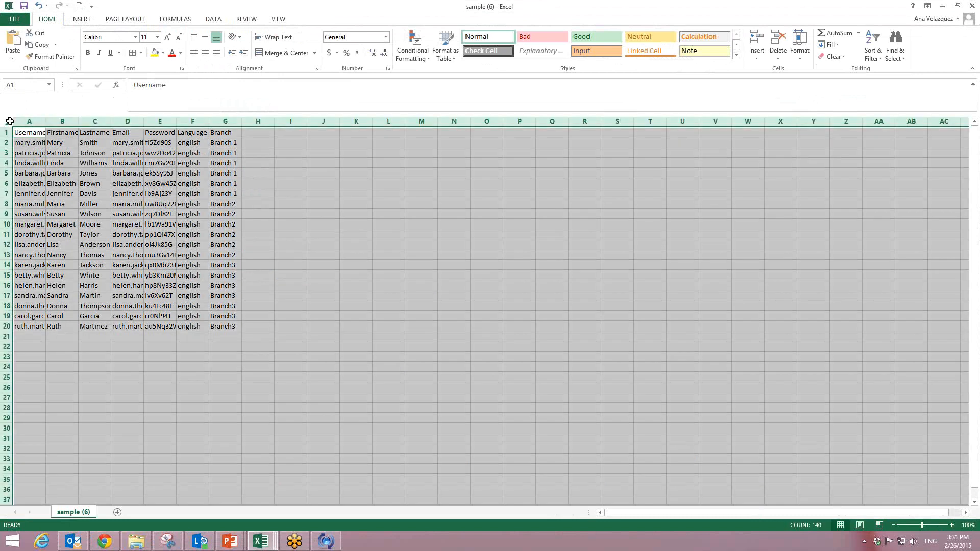
{"action": "double_click", "coordinate": [44, 121]}
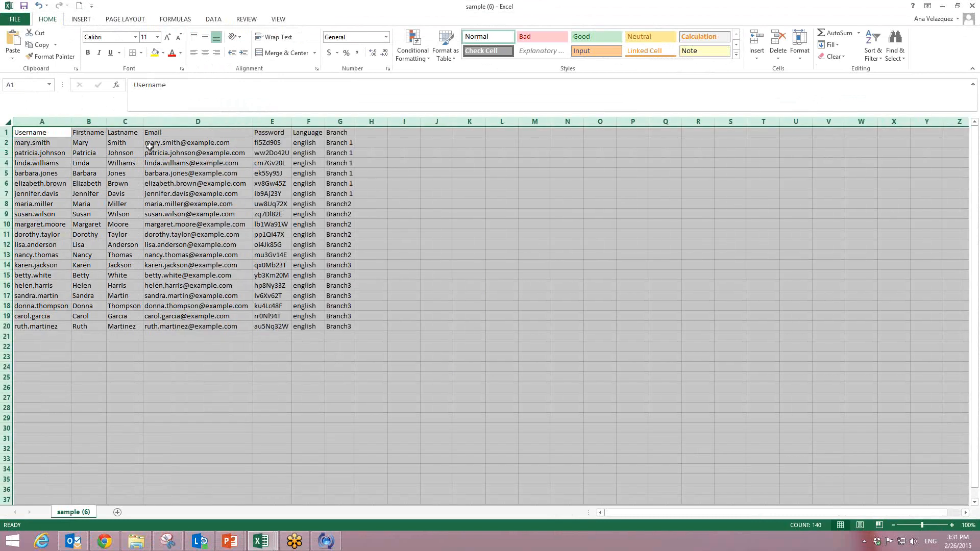
{"action": "left_click", "coordinate": [969, 7]}
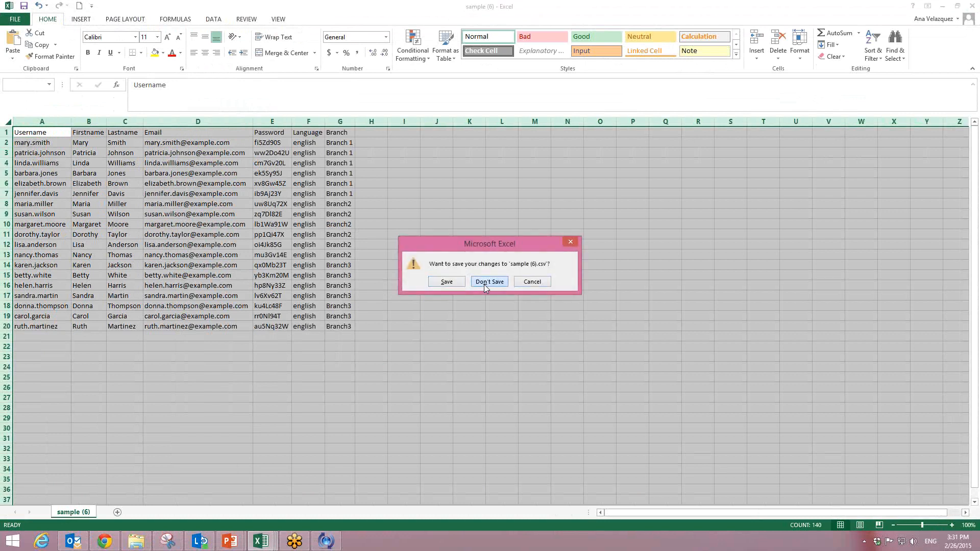
{"action": "left_click", "coordinate": [483, 283]}
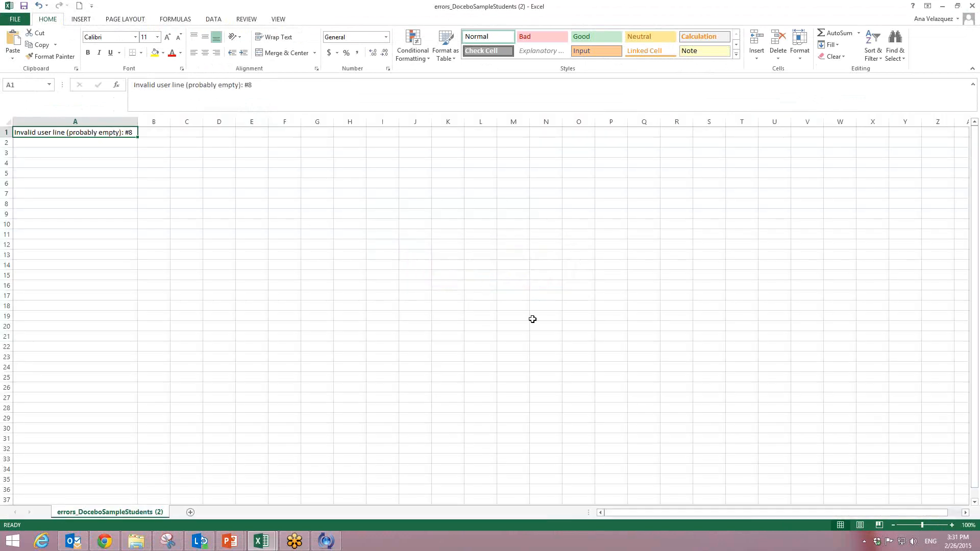
{"action": "left_click", "coordinate": [942, 6]}
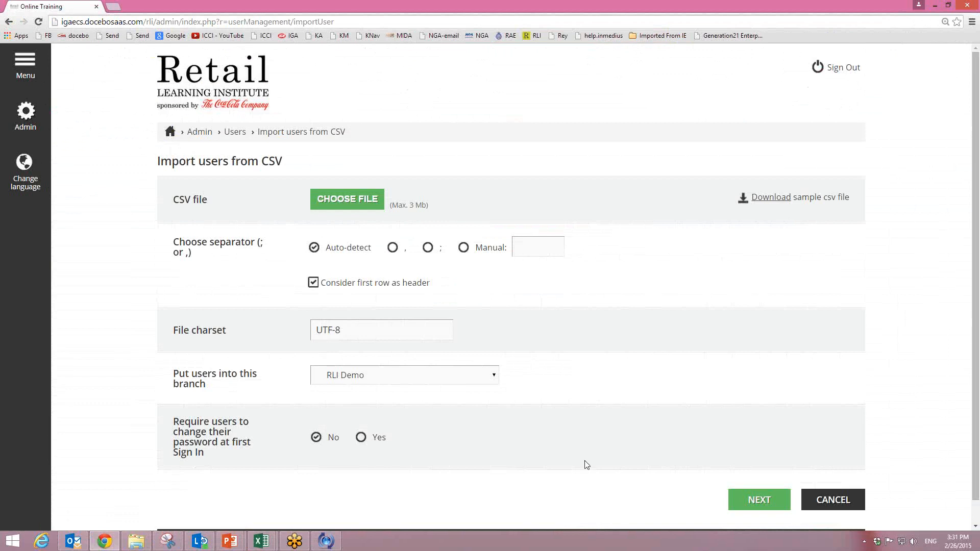
- Switch to the Administrator Course PowerPoint slide show beside the browser and advance to the Register Multiple Users slide about preparing the user's file
{"action": "left_click", "coordinate": [949, 6]}
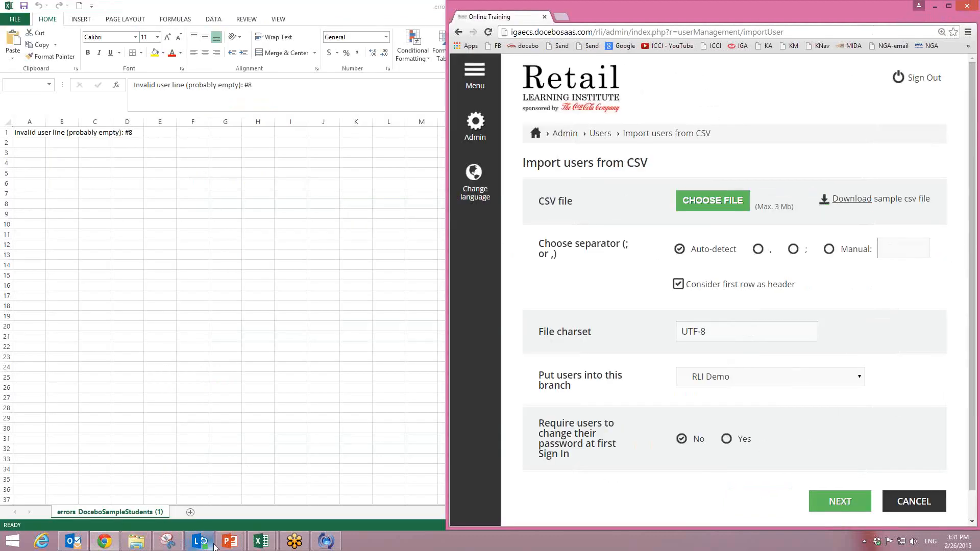
{"action": "mouse_move", "coordinate": [230, 541]}
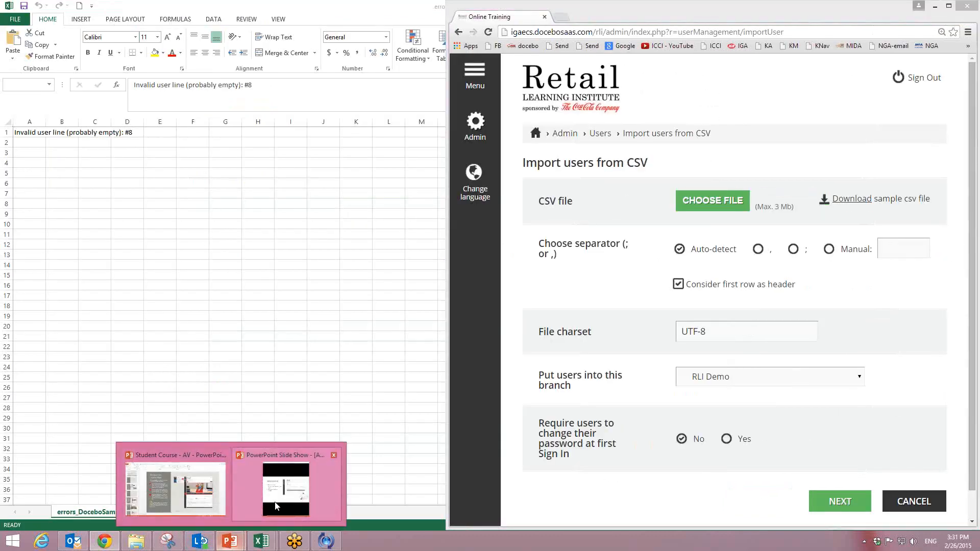
{"action": "left_click", "coordinate": [264, 503]}
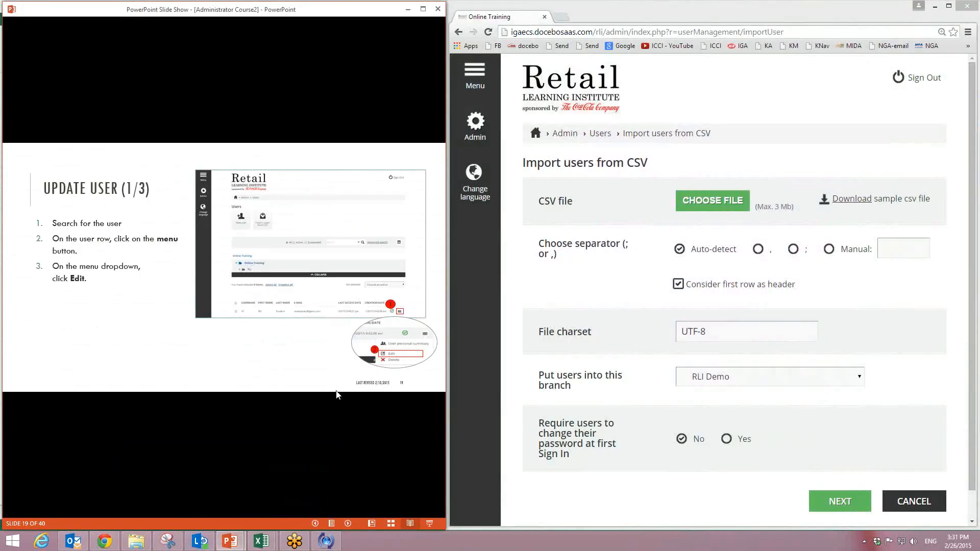
{"action": "left_click", "coordinate": [168, 308]}
{"action": "left_click", "coordinate": [169, 307]}
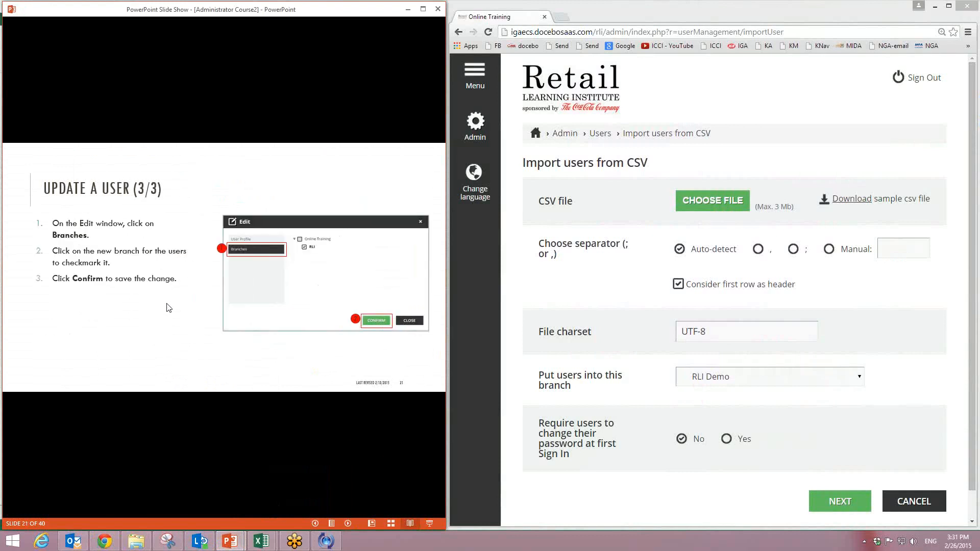
{"action": "left_click", "coordinate": [168, 308]}
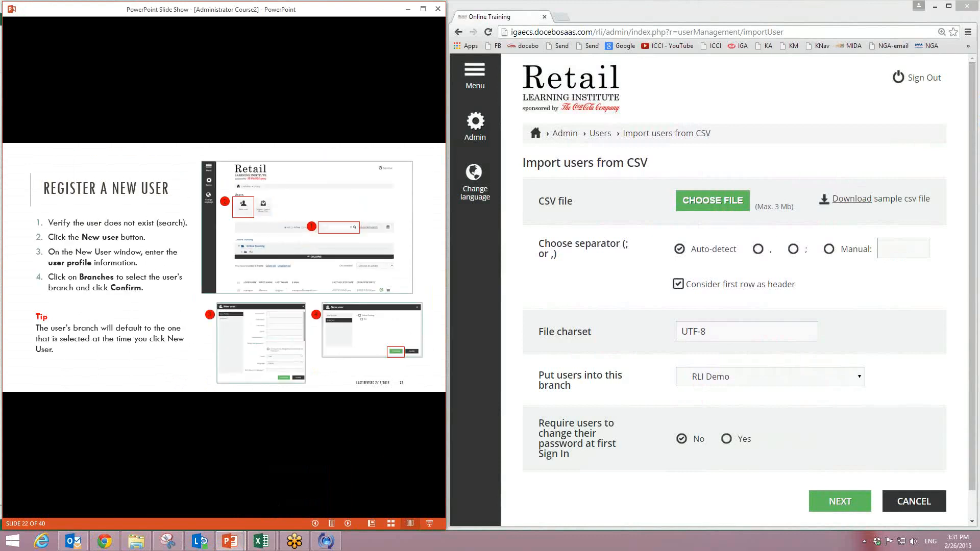
{"action": "key", "text": "Right"}
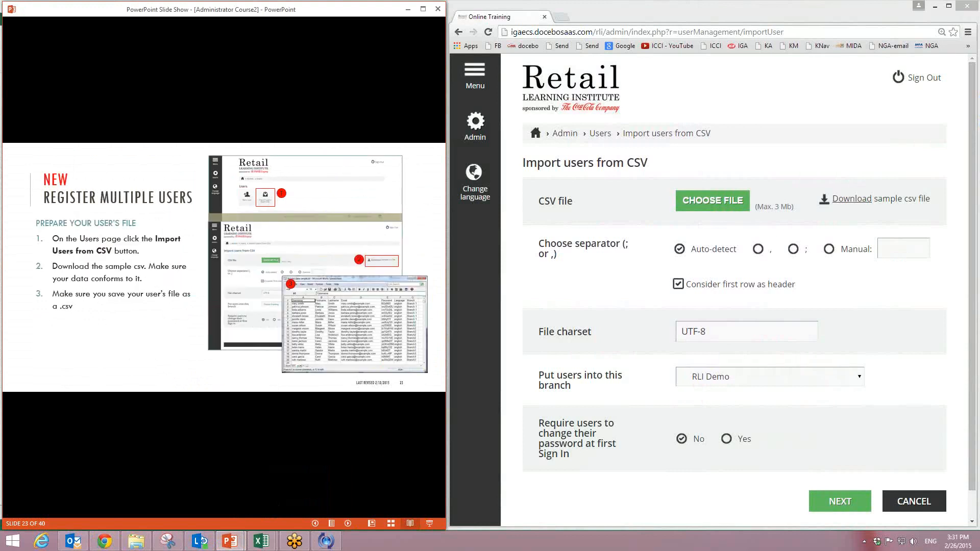
- Advance the slide show from the user import slides through Store Management to the Dashboard slide, enlarging the slide show window to full screen
{"action": "key", "text": "Right"}
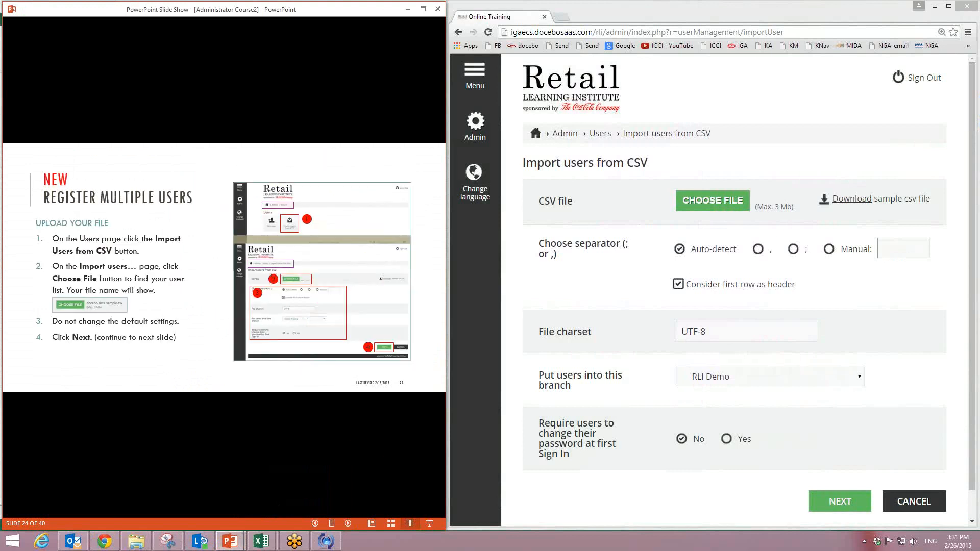
{"action": "key", "text": "Right"}
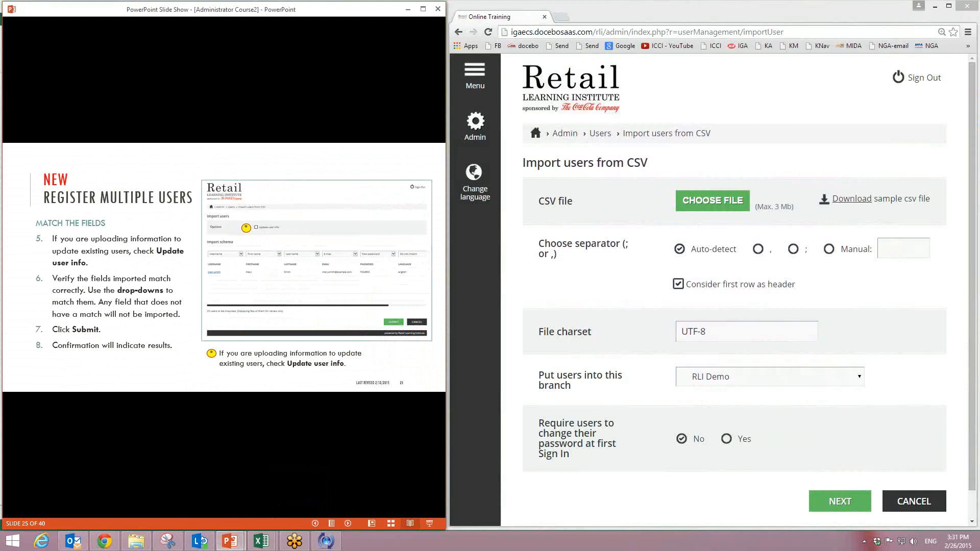
{"action": "key", "text": "Right"}
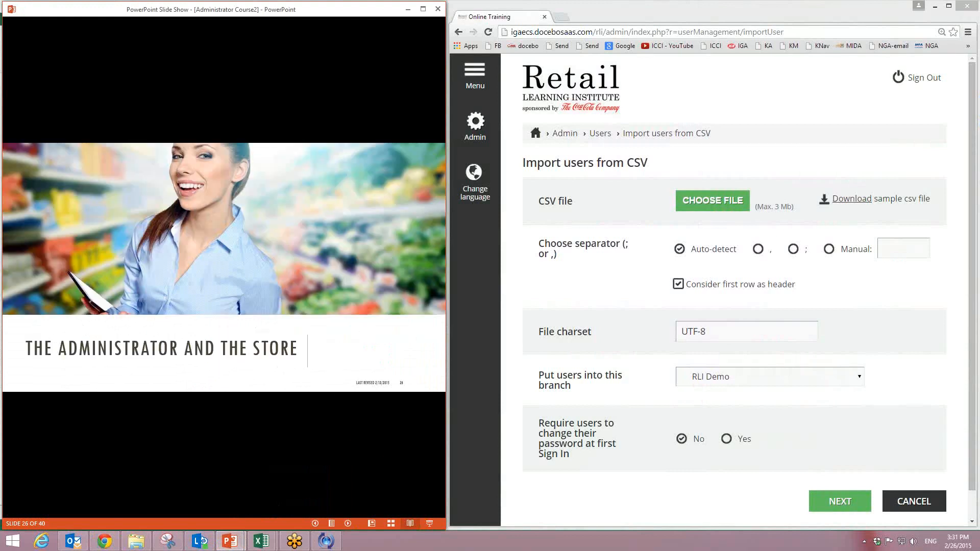
{"action": "key", "text": "Right"}
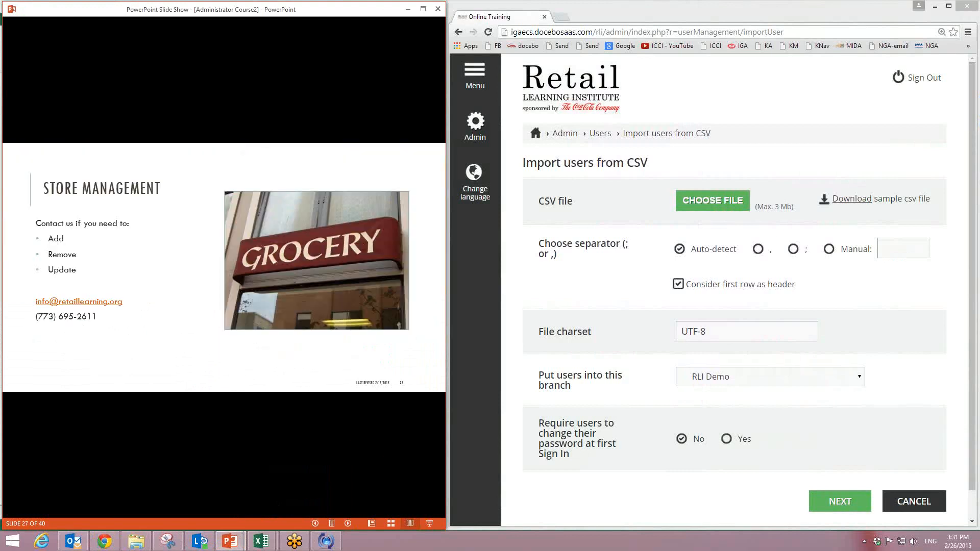
{"action": "left_click", "coordinate": [423, 9]}
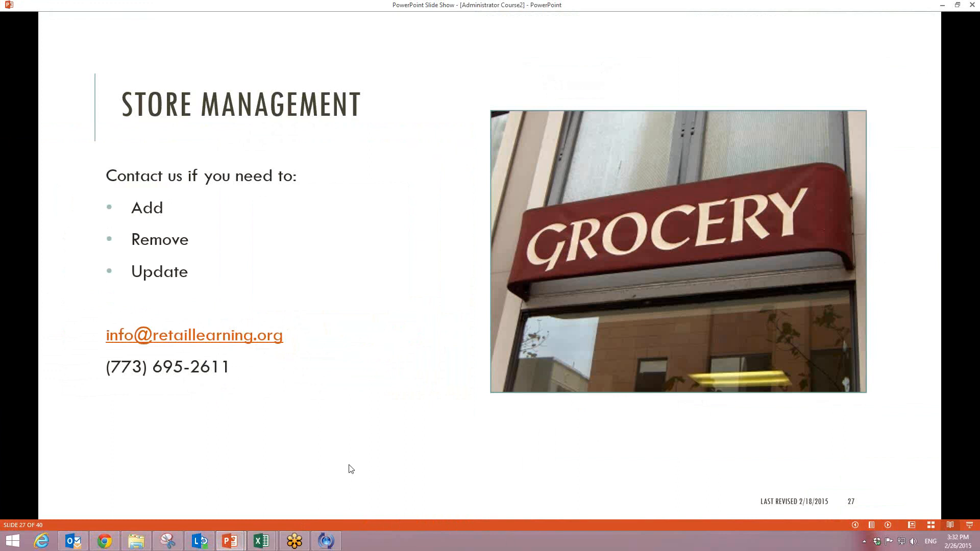
{"action": "left_click", "coordinate": [428, 290]}
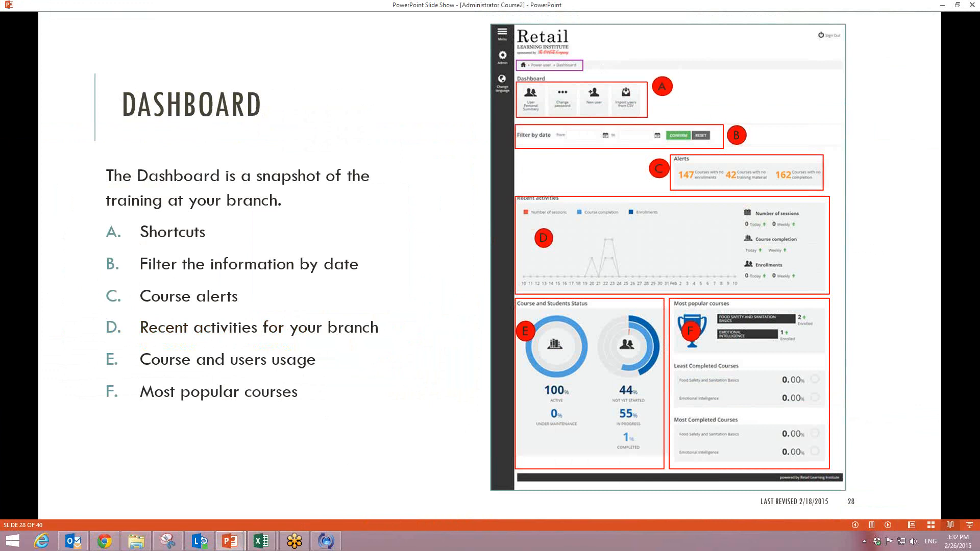
- Switch to the Chrome browser, maximize its window, and open the administrator's E-Learning Dashboard
{"action": "left_click", "coordinate": [112, 543]}
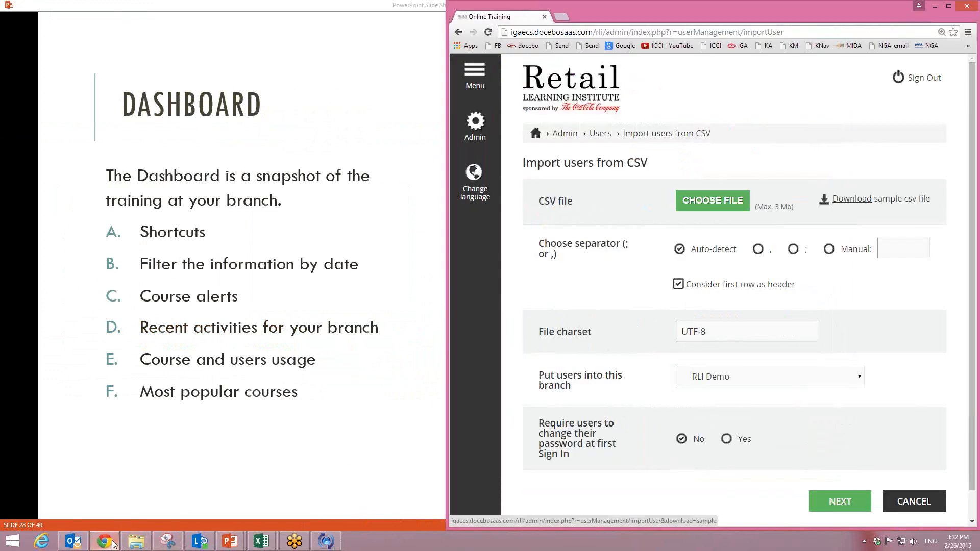
{"action": "left_click", "coordinate": [950, 6]}
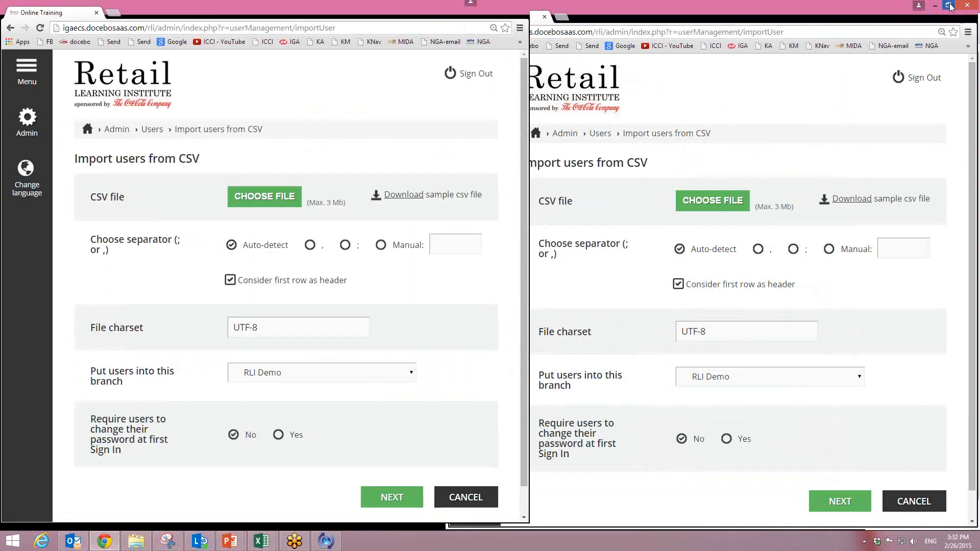
{"action": "left_click", "coordinate": [24, 67]}
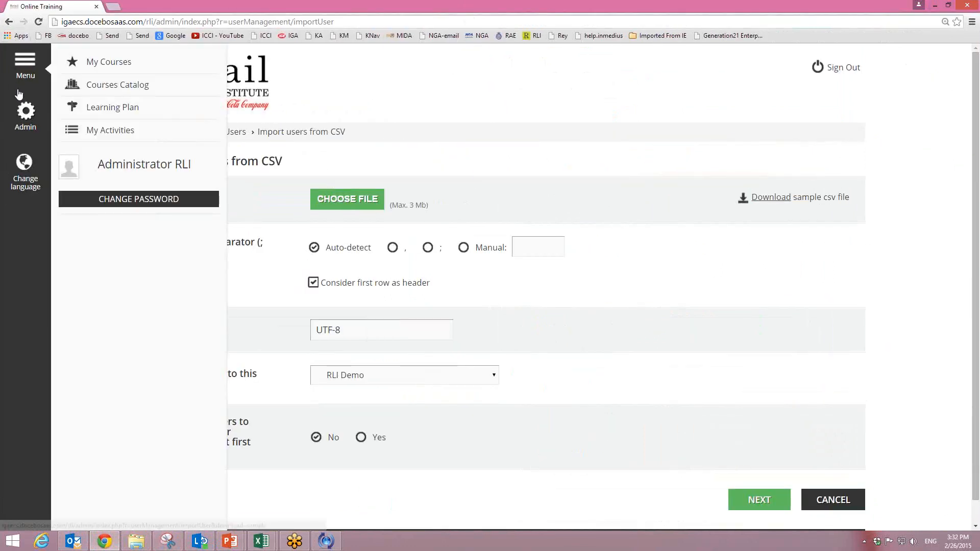
{"action": "left_click", "coordinate": [24, 112]}
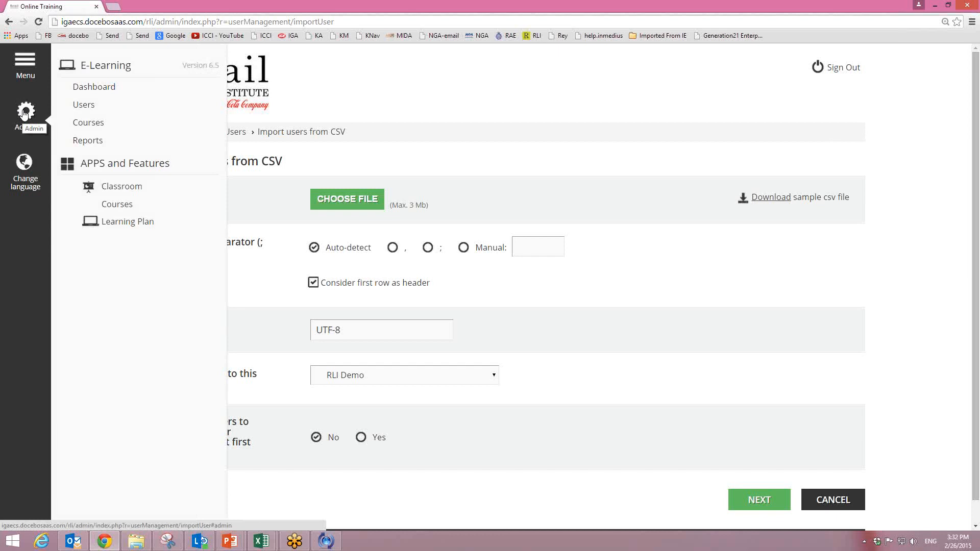
{"action": "left_click", "coordinate": [99, 90]}
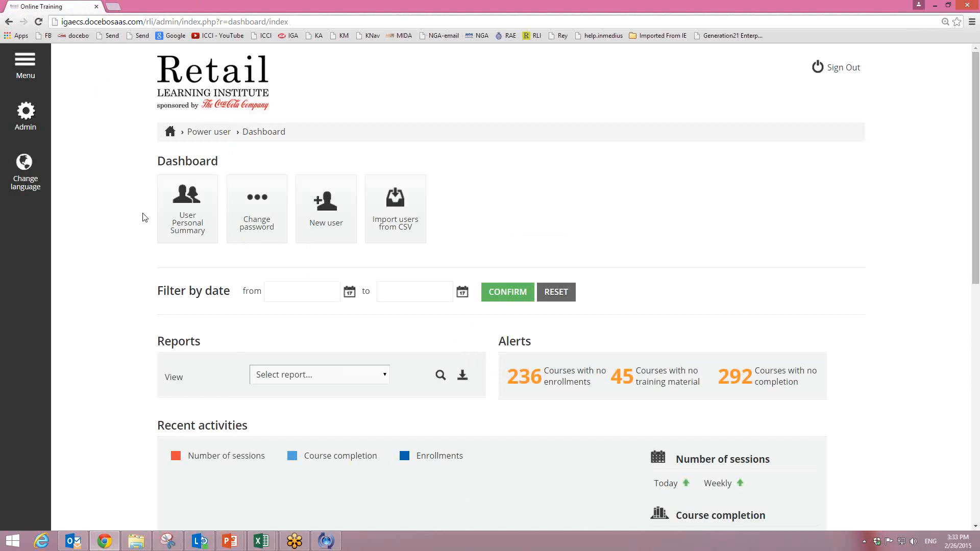
- Examine the Dashboard's shortcut tiles, the start-date calendar of the date filter, and the available report types, without choosing any
{"action": "mouse_move", "coordinate": [402, 215]}
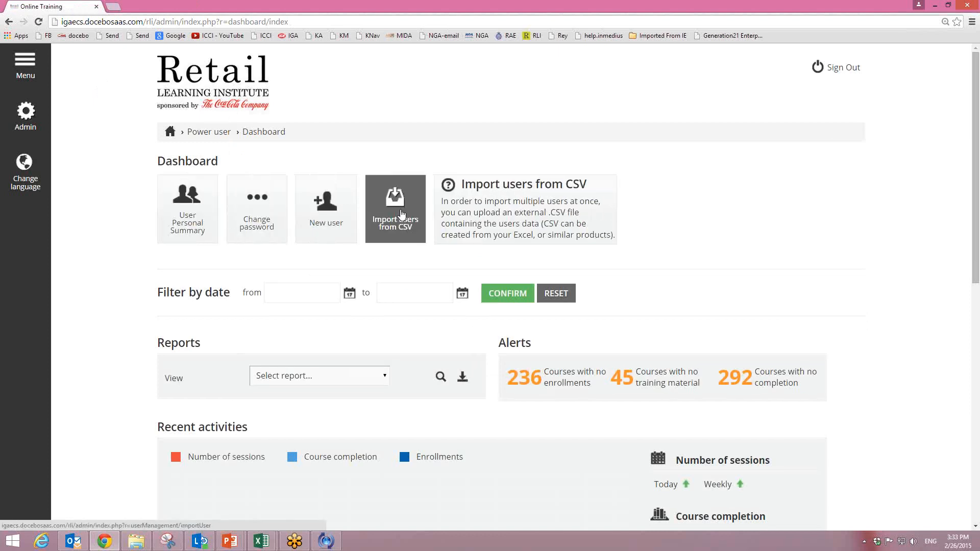
{"action": "mouse_move", "coordinate": [330, 234]}
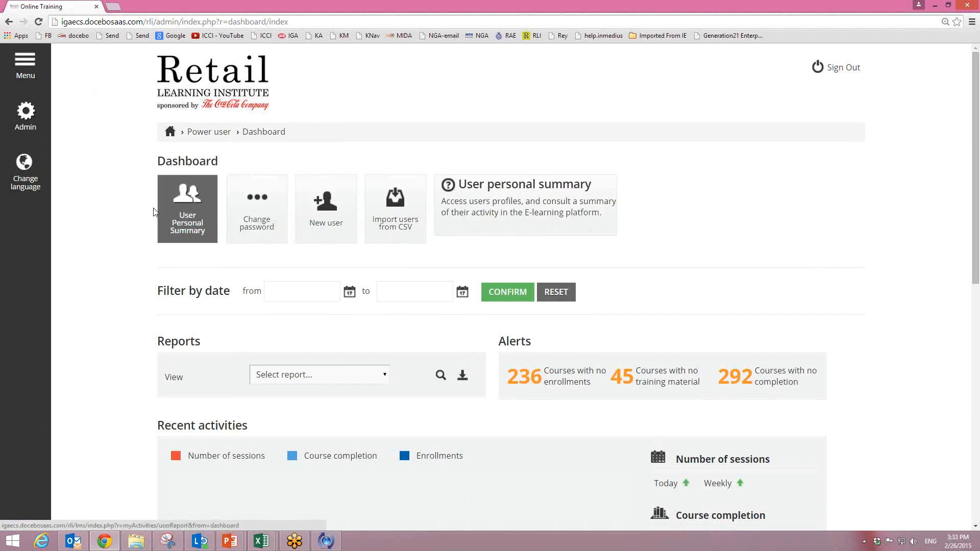
{"action": "scroll", "coordinate": [658, 187], "scroll_direction": "down", "scroll_amount": 1}
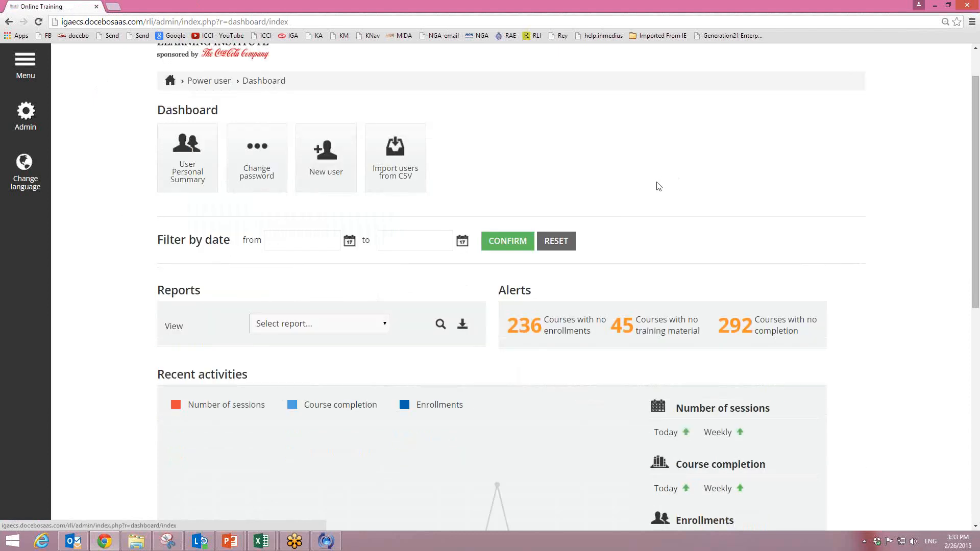
{"action": "scroll", "coordinate": [658, 187], "scroll_direction": "down", "scroll_amount": 1}
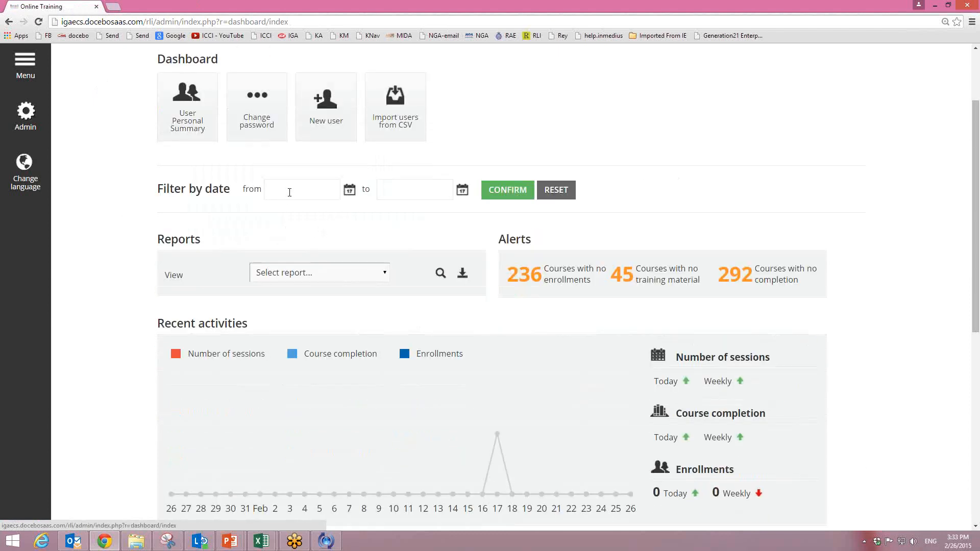
{"action": "left_click", "coordinate": [289, 192]}
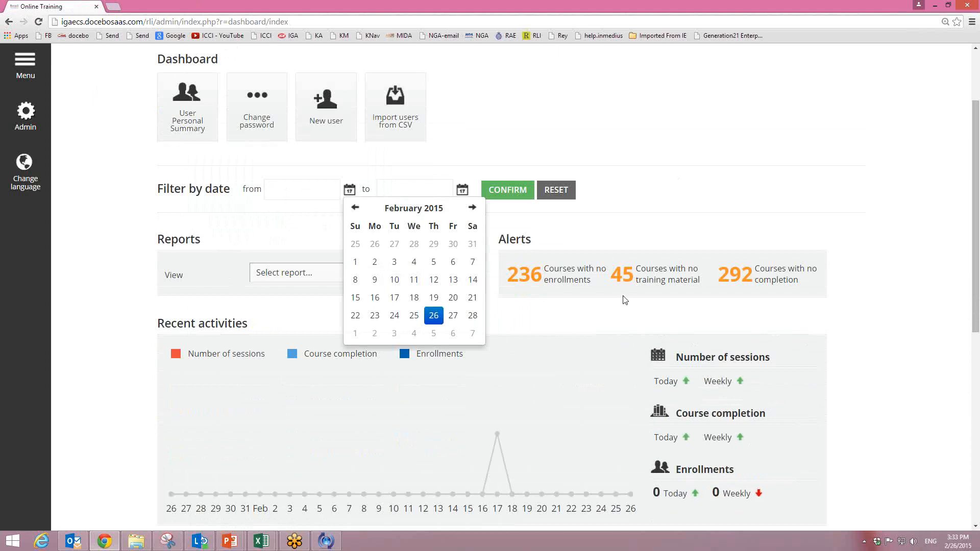
{"action": "left_click", "coordinate": [679, 169]}
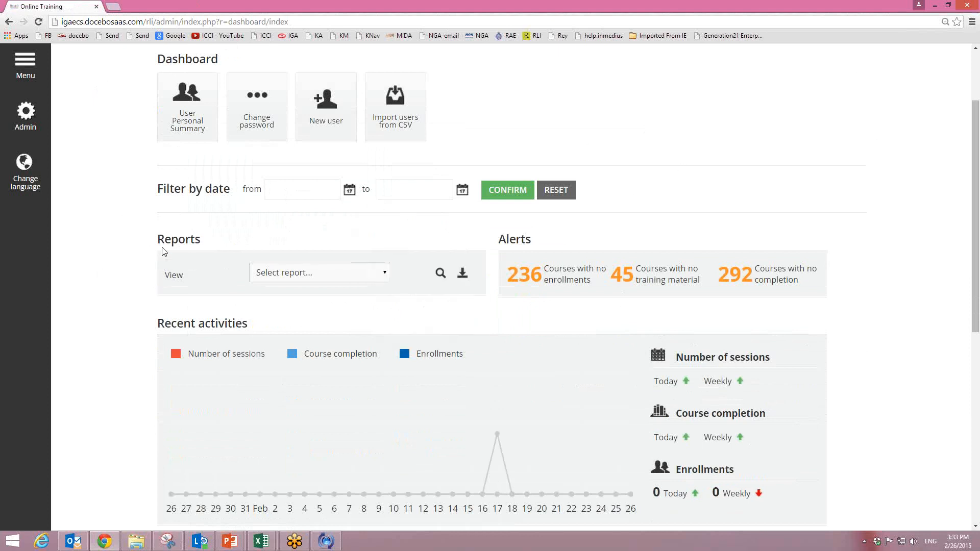
{"action": "left_click", "coordinate": [385, 277]}
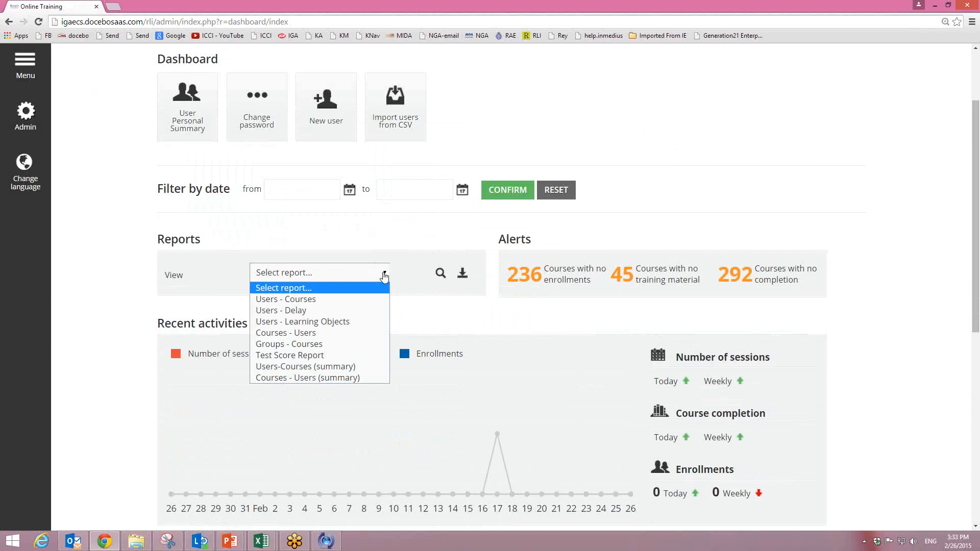
{"action": "left_click", "coordinate": [421, 244]}
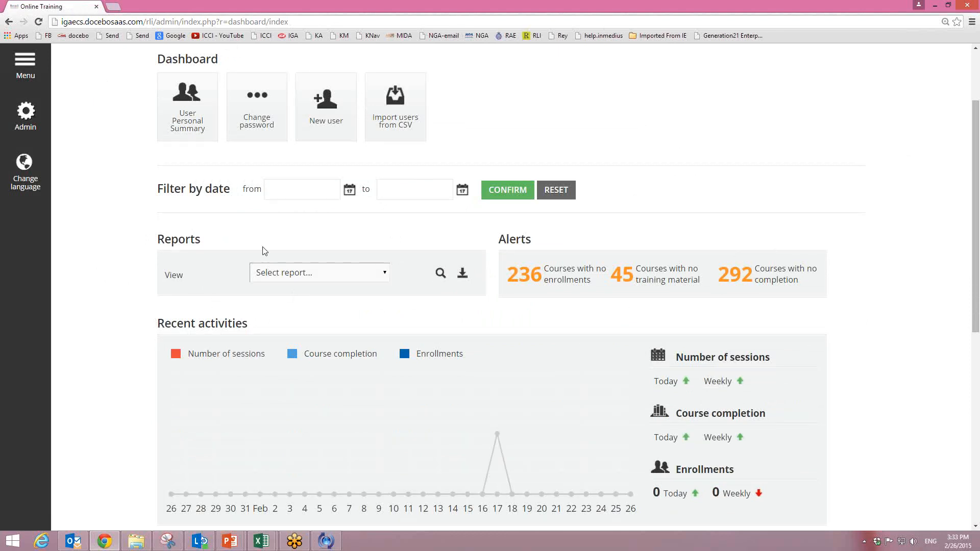
- Review the Alerts and the Recent activities chart, highlighting its heading, date axis and the Number of sessions label
{"action": "scroll", "coordinate": [893, 306], "scroll_direction": "down", "scroll_amount": 1}
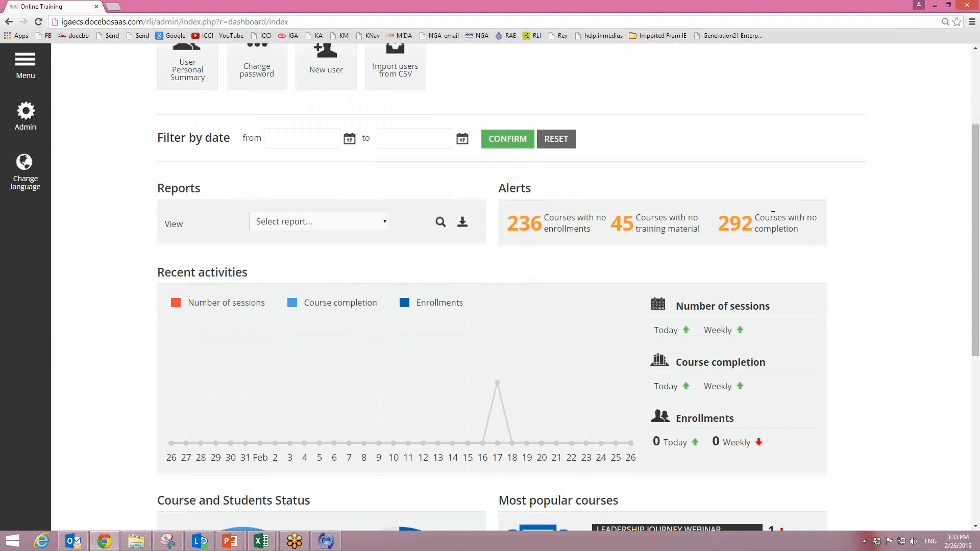
{"action": "scroll", "coordinate": [770, 309], "scroll_direction": "down", "scroll_amount": 1}
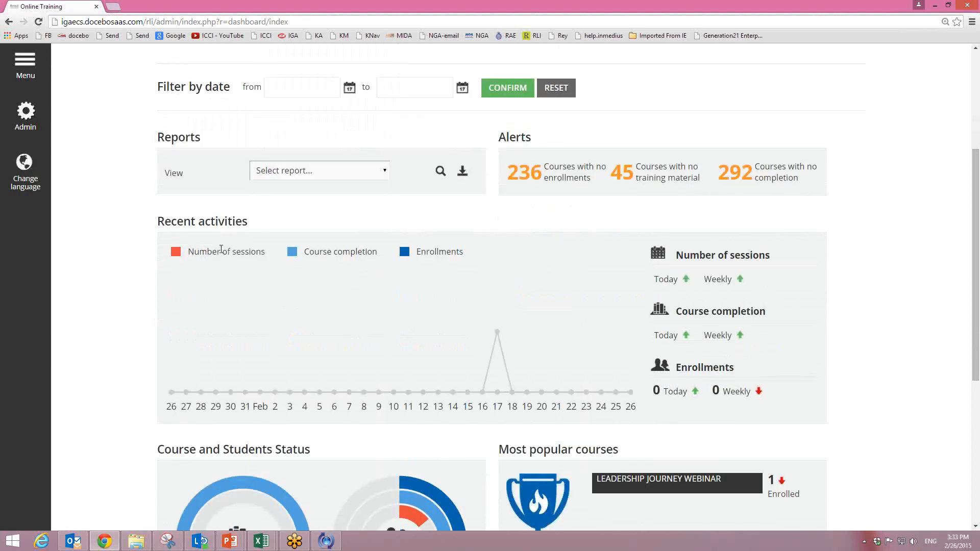
{"action": "left_click_drag", "start_coordinate": [248, 223], "coordinate": [144, 219]}
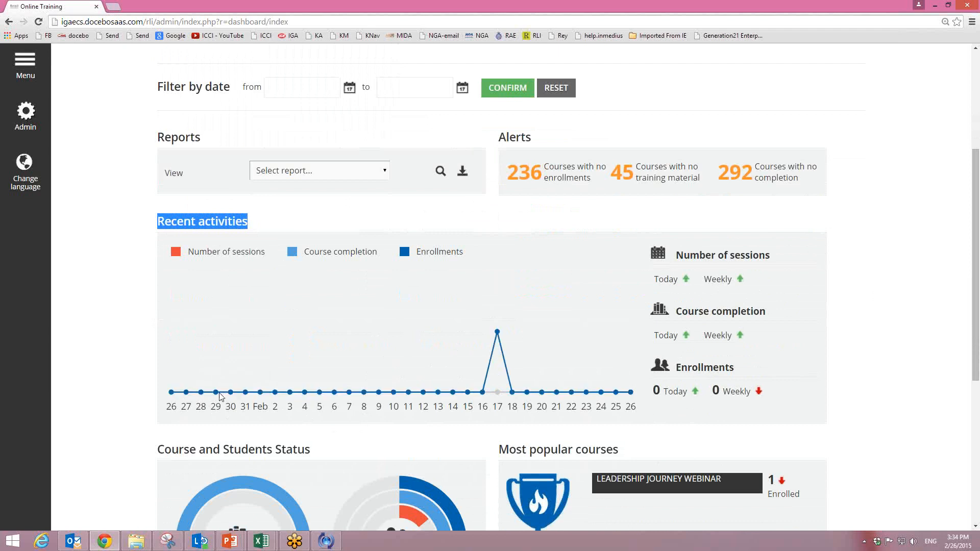
{"action": "mouse_move", "coordinate": [233, 393]}
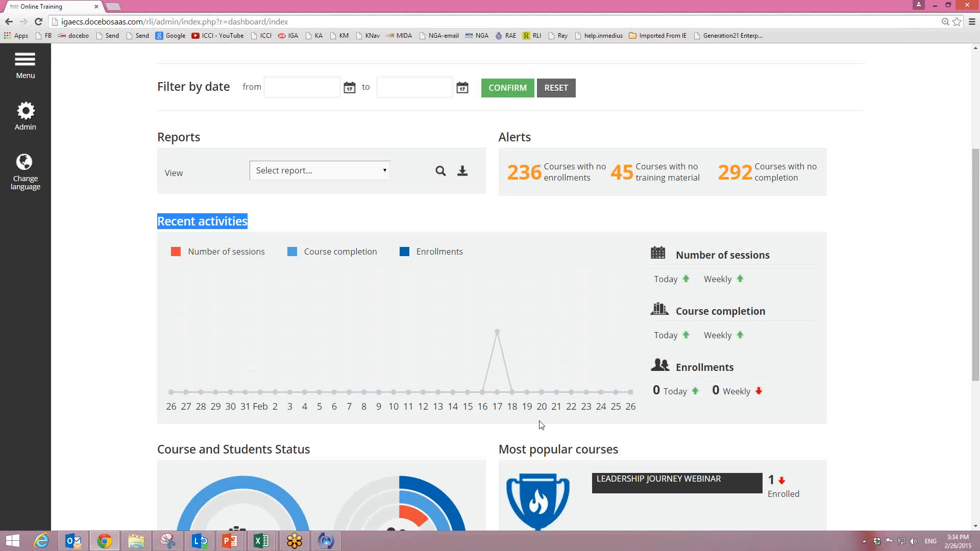
{"action": "left_click_drag", "start_coordinate": [641, 409], "coordinate": [170, 408]}
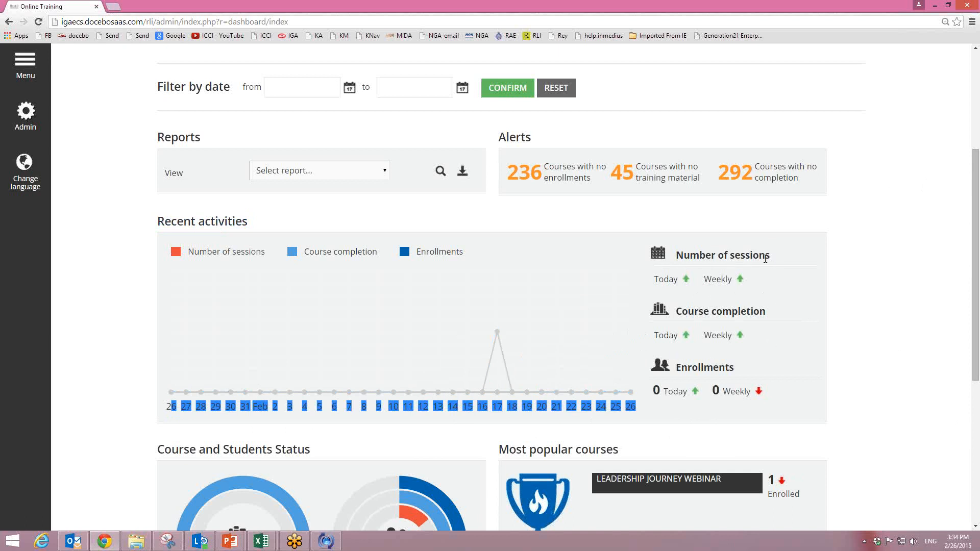
{"action": "left_click_drag", "start_coordinate": [770, 258], "coordinate": [675, 289]}
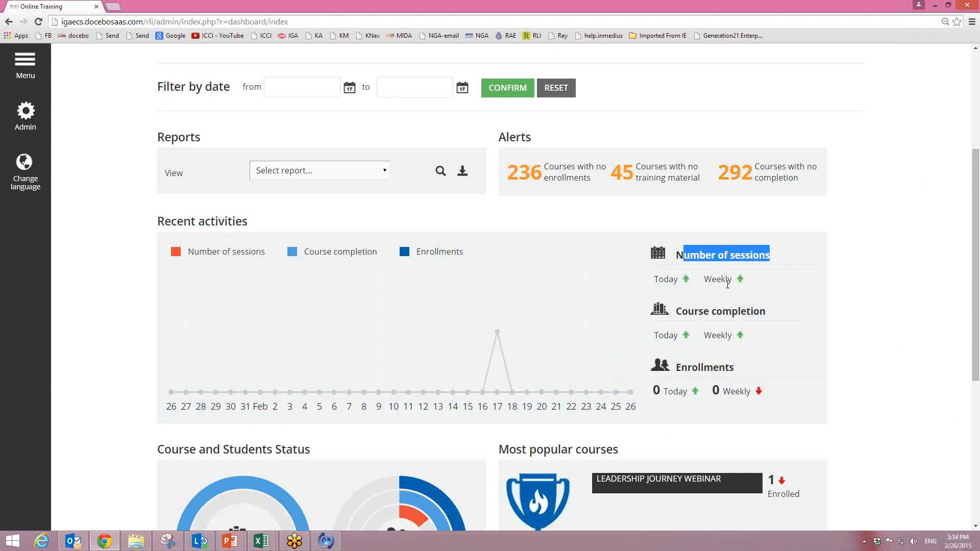
{"action": "left_click", "coordinate": [747, 282]}
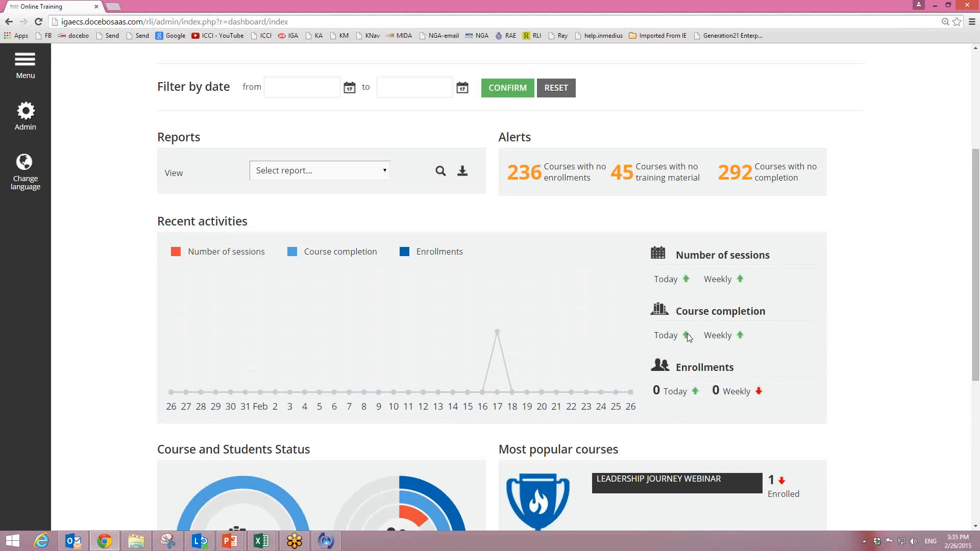
- Highlight the Today and Weekly enrollment figures in Recent activities, clearing the selection after each
{"action": "scroll", "coordinate": [770, 388], "scroll_direction": "down", "scroll_amount": 1}
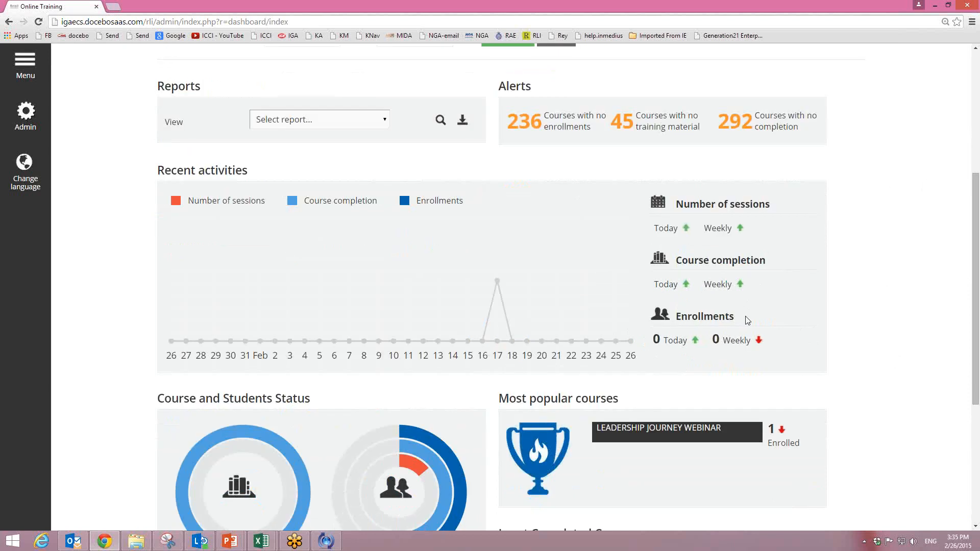
{"action": "left_click_drag", "start_coordinate": [698, 343], "coordinate": [656, 339]}
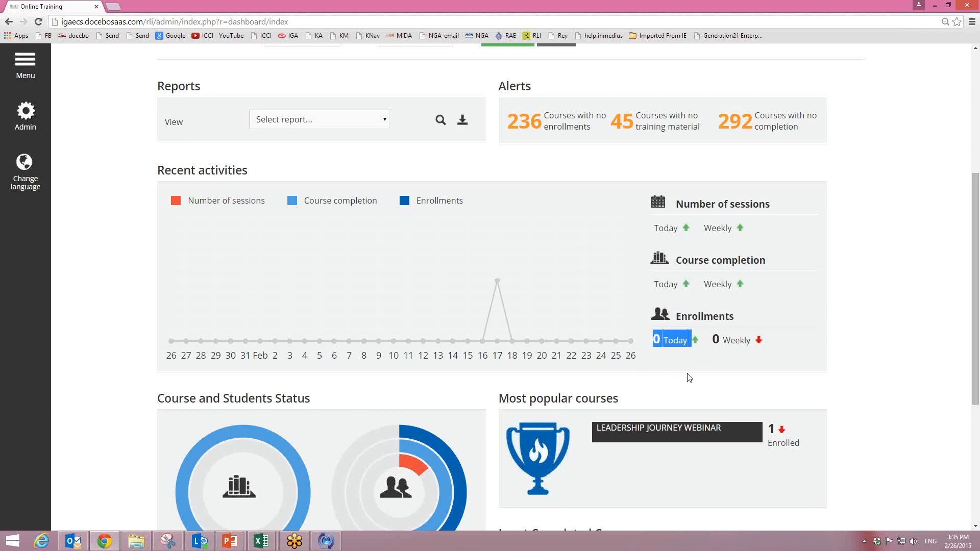
{"action": "left_click", "coordinate": [658, 341]}
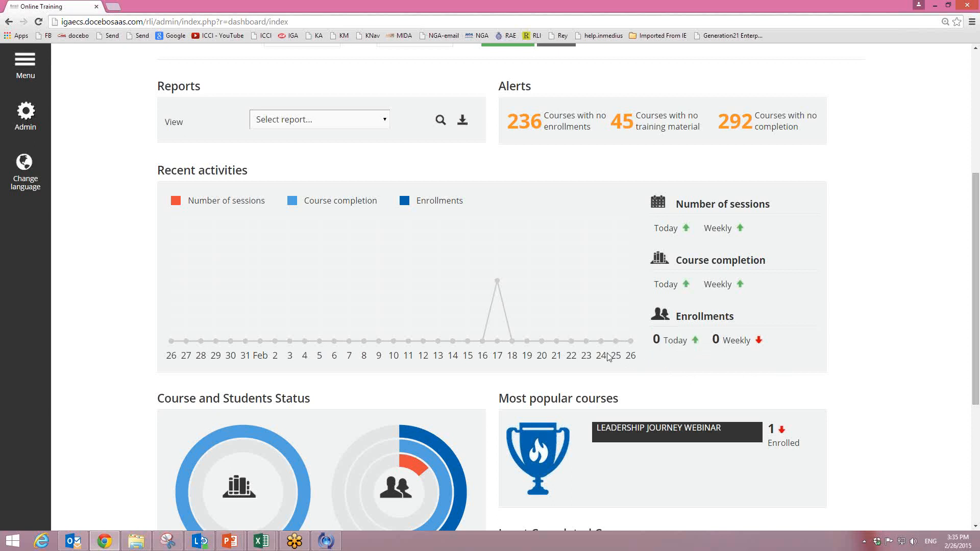
{"action": "triple_click", "coordinate": [770, 345]}
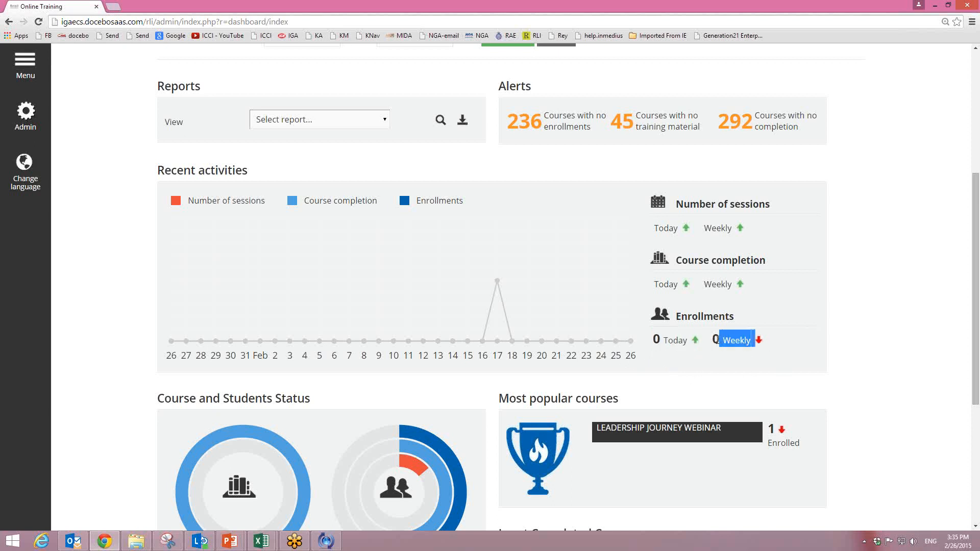
{"action": "scroll", "coordinate": [848, 355], "scroll_direction": "down", "scroll_amount": 1}
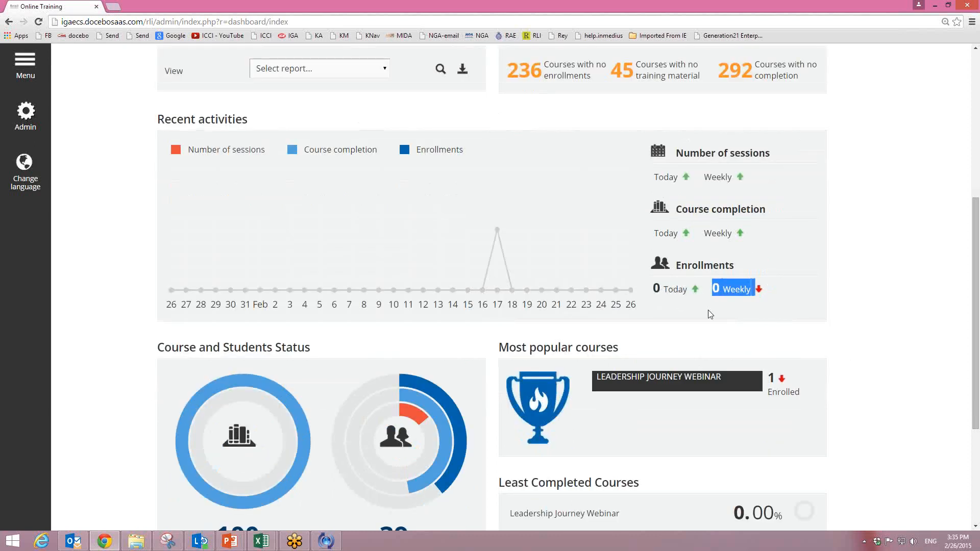
{"action": "left_click", "coordinate": [798, 310]}
- Examine the Course and Students Status charts and the course rankings, briefly highlighting the student status chart
{"action": "scroll", "coordinate": [798, 310], "scroll_direction": "down", "scroll_amount": 3}
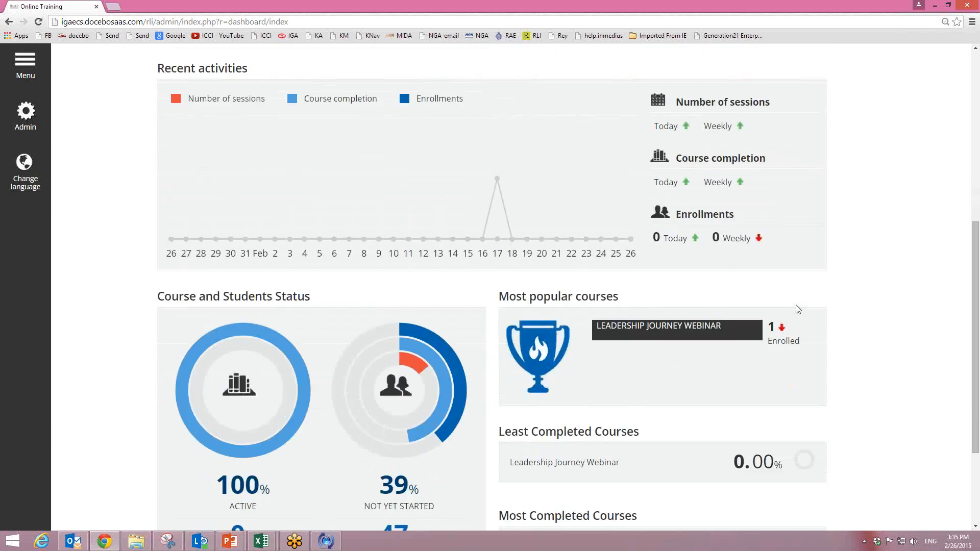
{"action": "scroll", "coordinate": [798, 310], "scroll_direction": "down", "scroll_amount": 1}
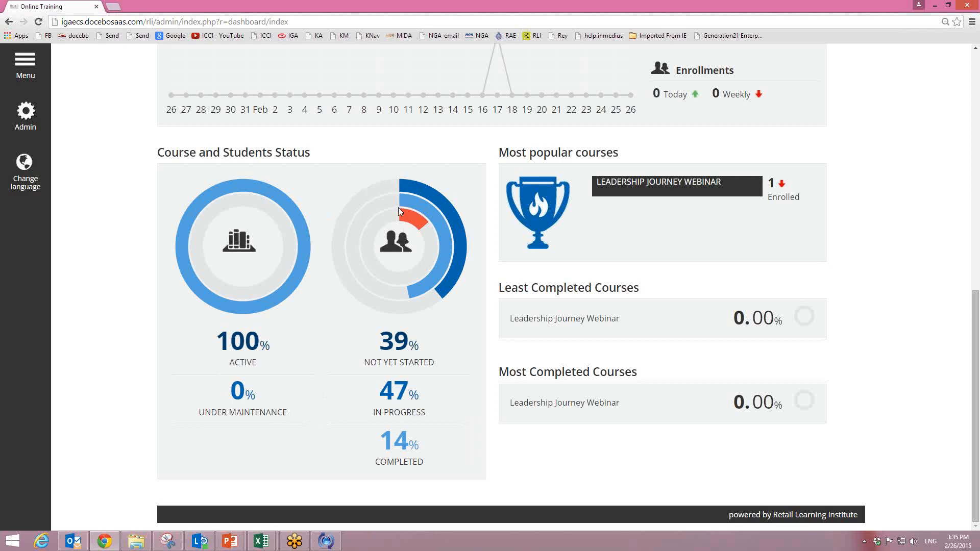
{"action": "double_click", "coordinate": [408, 243]}
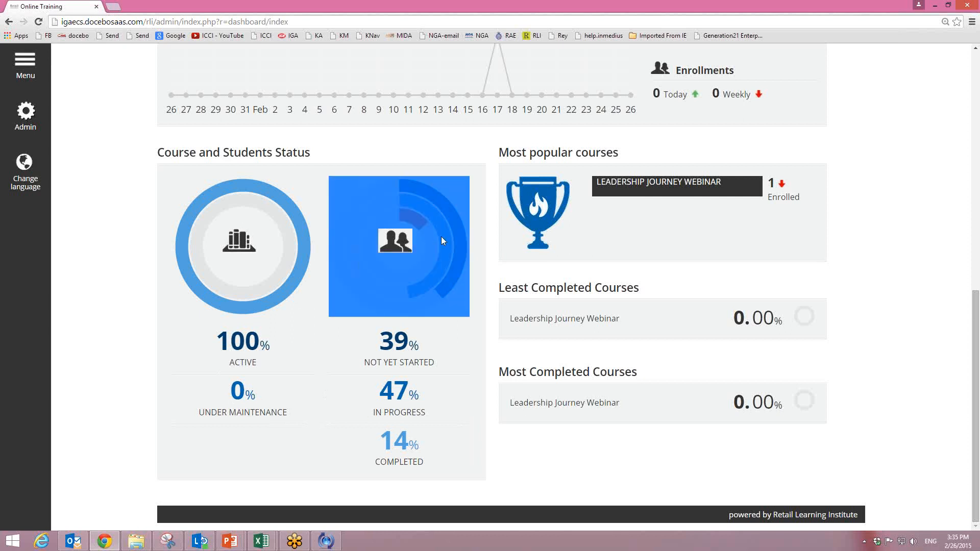
{"action": "left_click", "coordinate": [427, 335]}
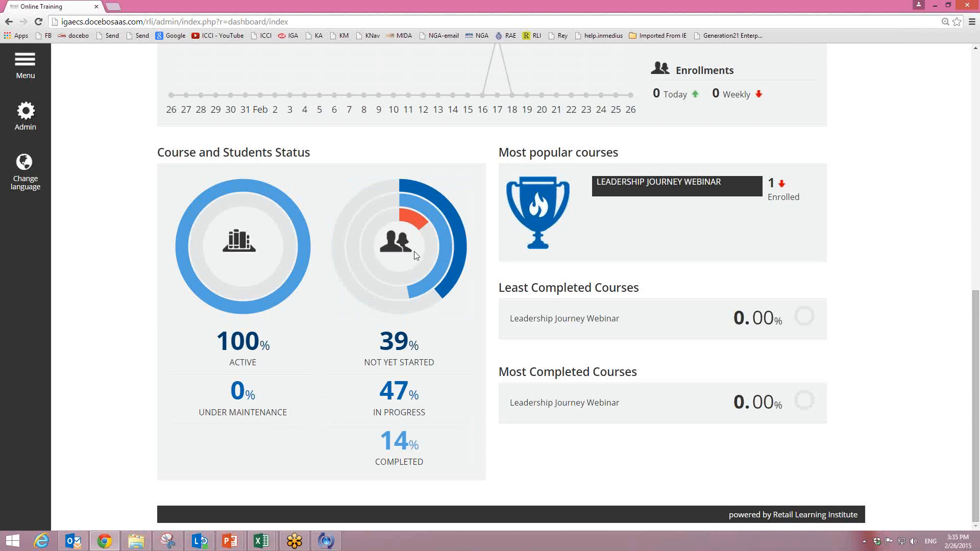
- Highlight the Not Yet Started, In Progress and Completed figures of the student status chart, clearing the selection after each
{"action": "triple_click", "coordinate": [442, 364]}
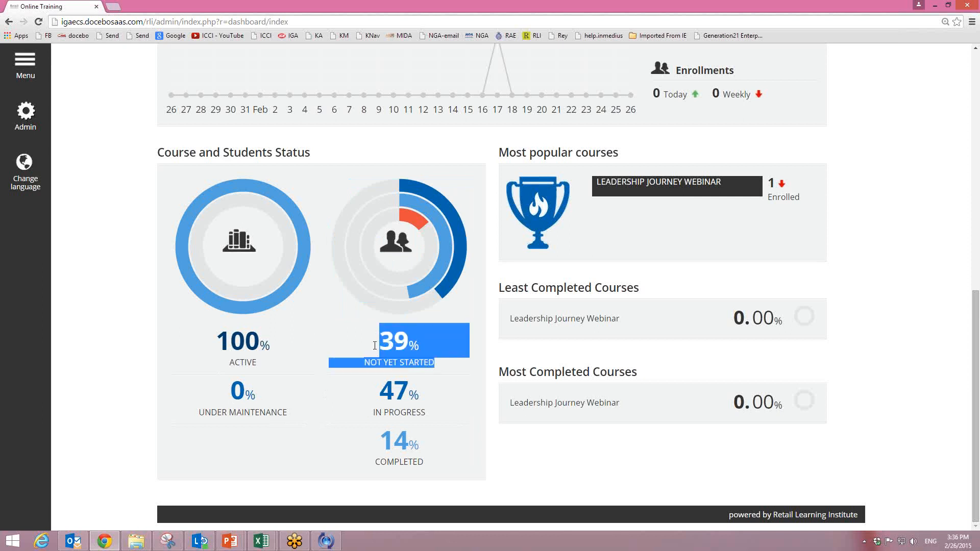
{"action": "left_click", "coordinate": [442, 365]}
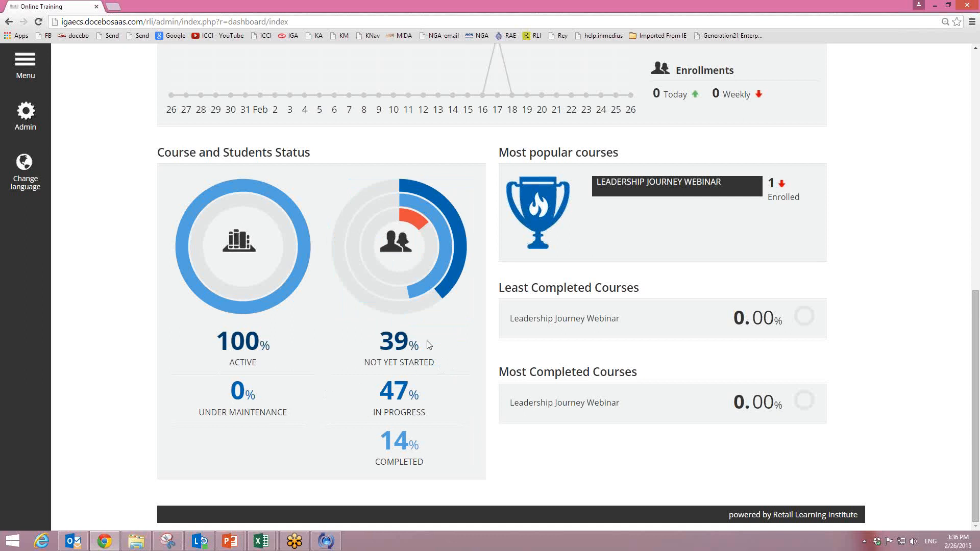
{"action": "mouse_move", "coordinate": [431, 414]}
{"action": "left_mouse_down"}
{"action": "mouse_move", "coordinate": [373, 413]}
{"action": "mouse_move", "coordinate": [424, 406]}
{"action": "left_mouse_up"}
{"action": "left_click", "coordinate": [444, 417]}
{"action": "left_click_drag", "start_coordinate": [426, 456], "coordinate": [381, 439]}
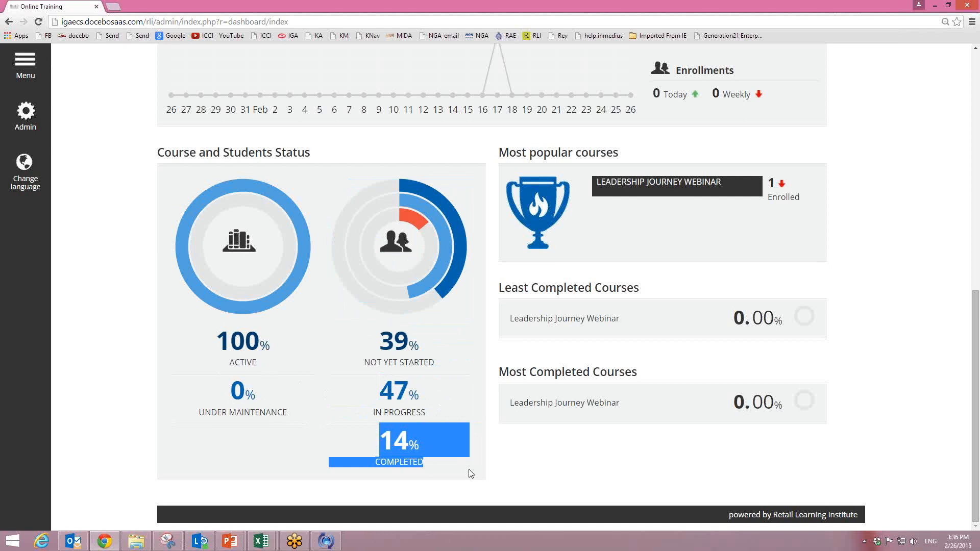
{"action": "left_click", "coordinate": [523, 456]}
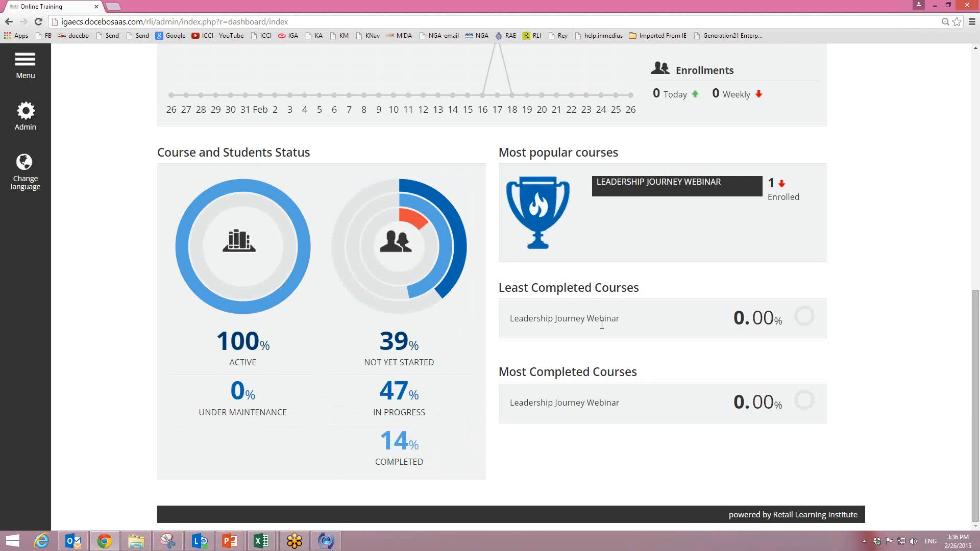
- Highlight the course listed under Least Completed Courses and Most Completed Courses, and look over the Dashboard sections again
{"action": "left_click_drag", "start_coordinate": [628, 324], "coordinate": [501, 323]}
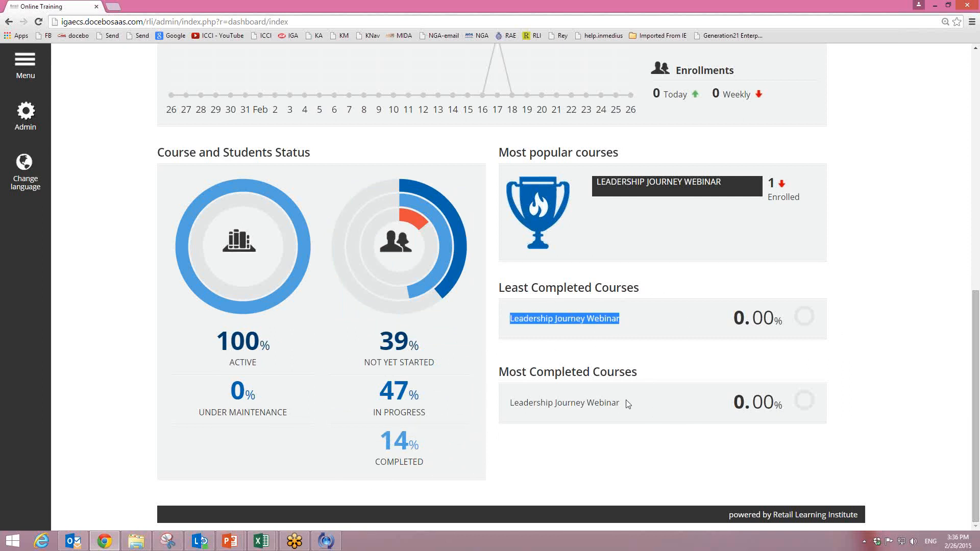
{"action": "left_click_drag", "start_coordinate": [631, 404], "coordinate": [503, 404]}
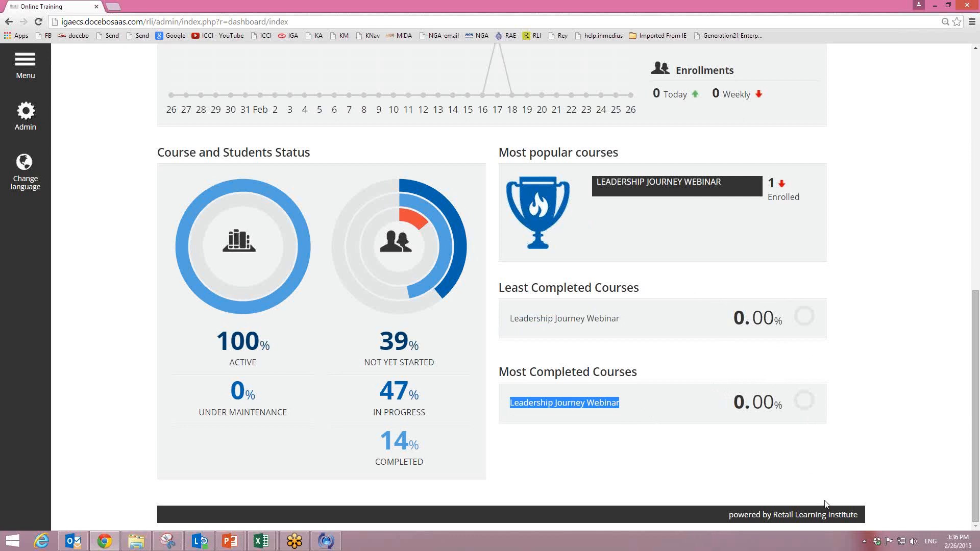
{"action": "scroll", "coordinate": [862, 363], "scroll_direction": "up", "scroll_amount": 1}
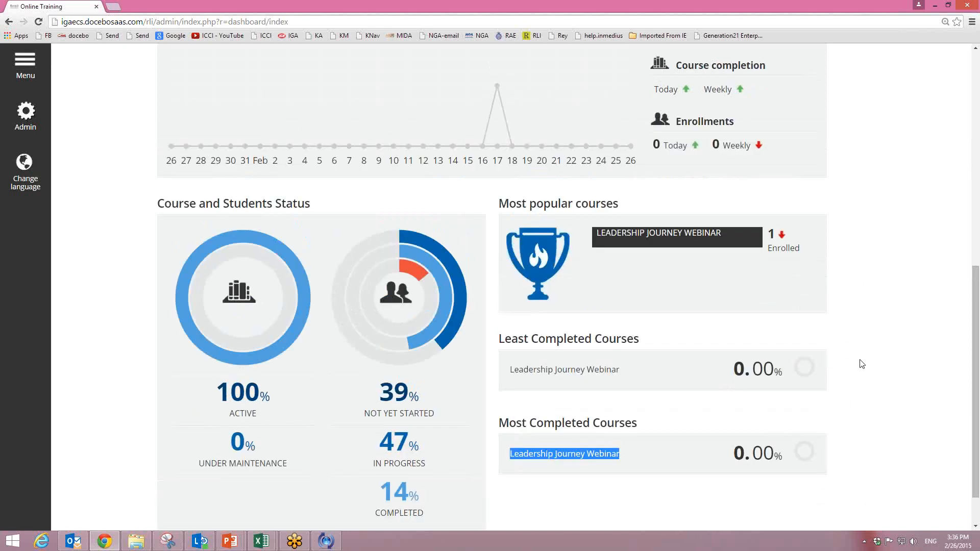
{"action": "scroll", "coordinate": [863, 363], "scroll_direction": "up", "scroll_amount": 8}
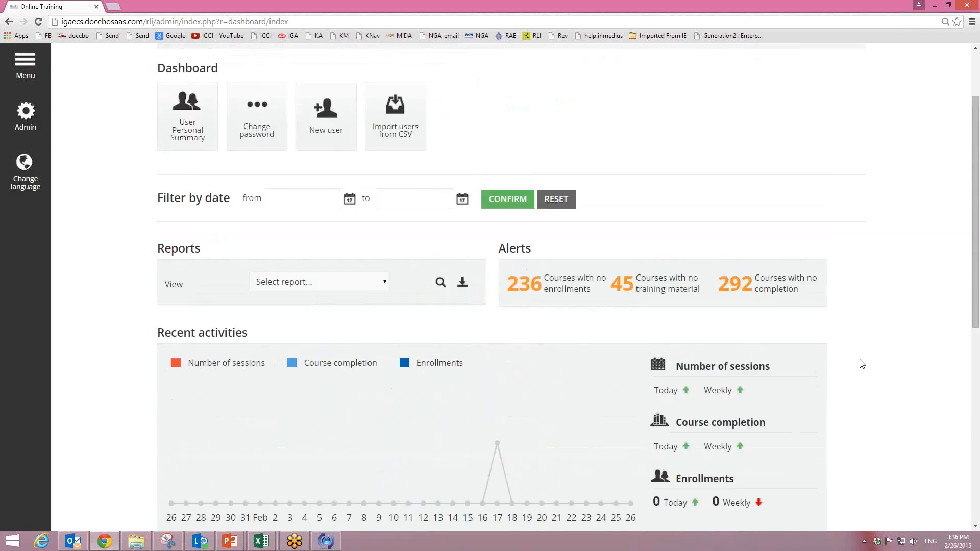
{"action": "scroll", "coordinate": [863, 363], "scroll_direction": "down", "scroll_amount": 4}
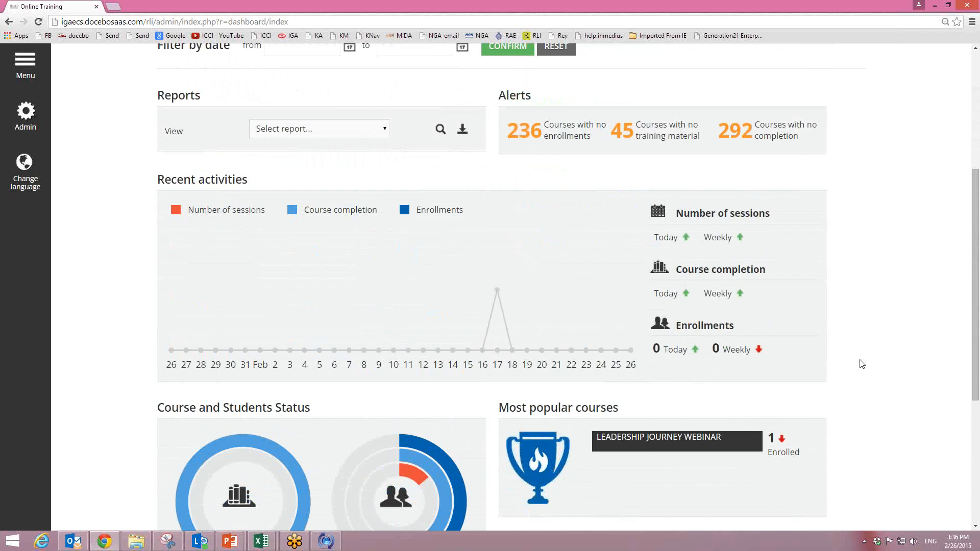
{"action": "scroll", "coordinate": [862, 363], "scroll_direction": "down", "scroll_amount": 1}
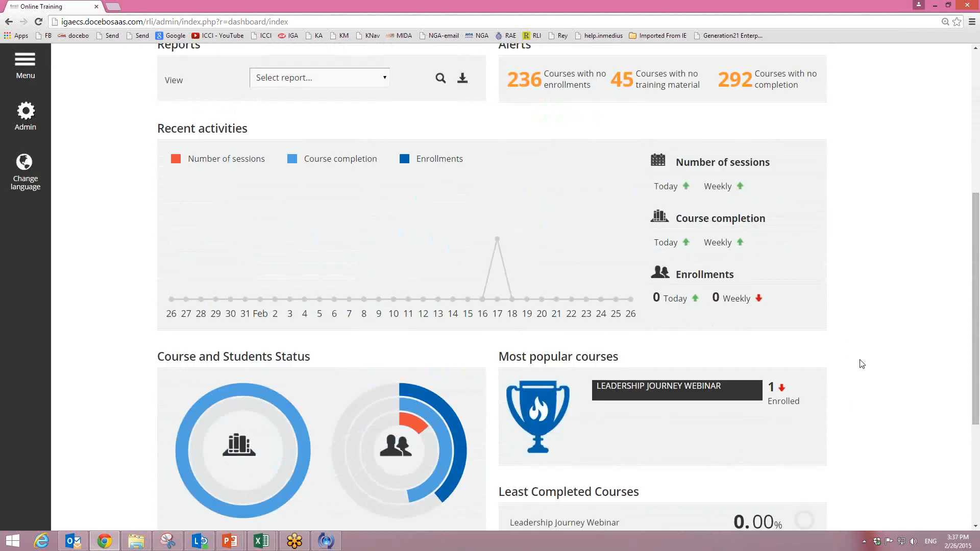
{"action": "scroll", "coordinate": [862, 364], "scroll_direction": "up", "scroll_amount": 4}
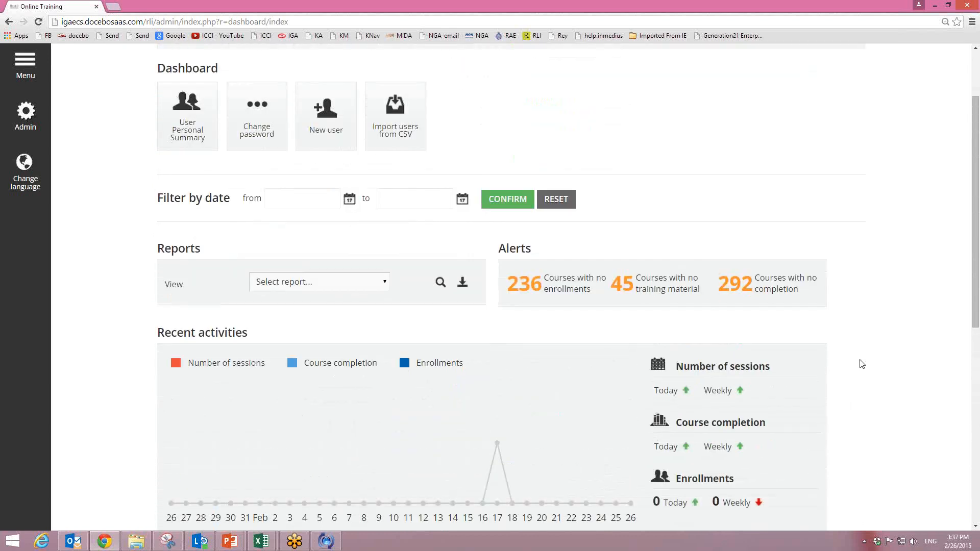
{"action": "scroll", "coordinate": [862, 363], "scroll_direction": "up", "scroll_amount": 1}
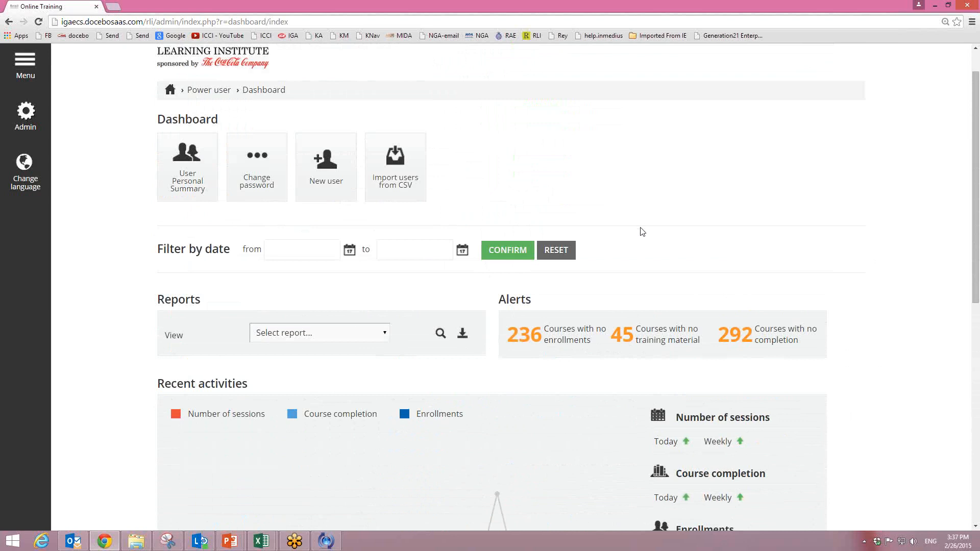
- Open the User Personal Summary from the Dashboard's shortcut tiles
{"action": "scroll", "coordinate": [707, 244], "scroll_direction": "up", "scroll_amount": 1}
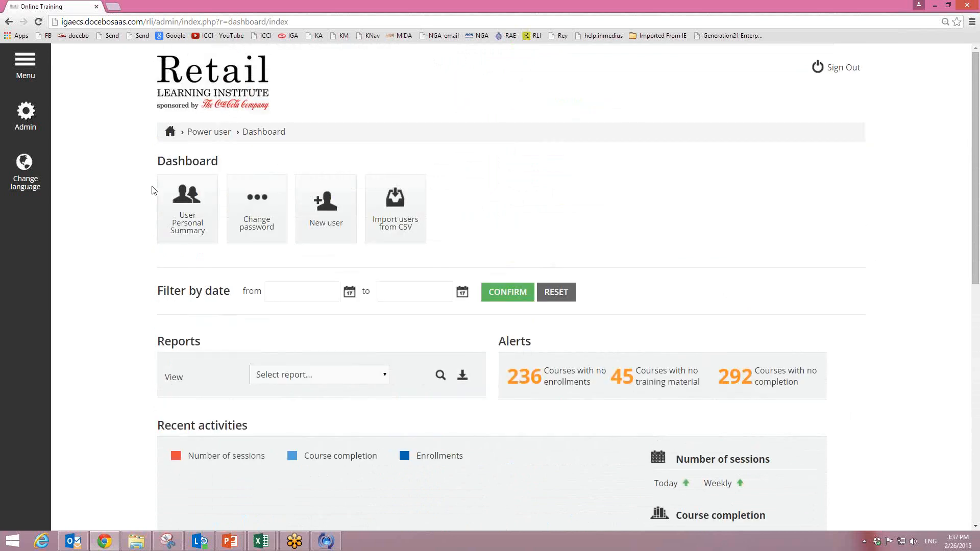
{"action": "mouse_move", "coordinate": [160, 225]}
{"action": "mouse_move", "coordinate": [176, 196]}
{"action": "mouse_move", "coordinate": [33, 120]}
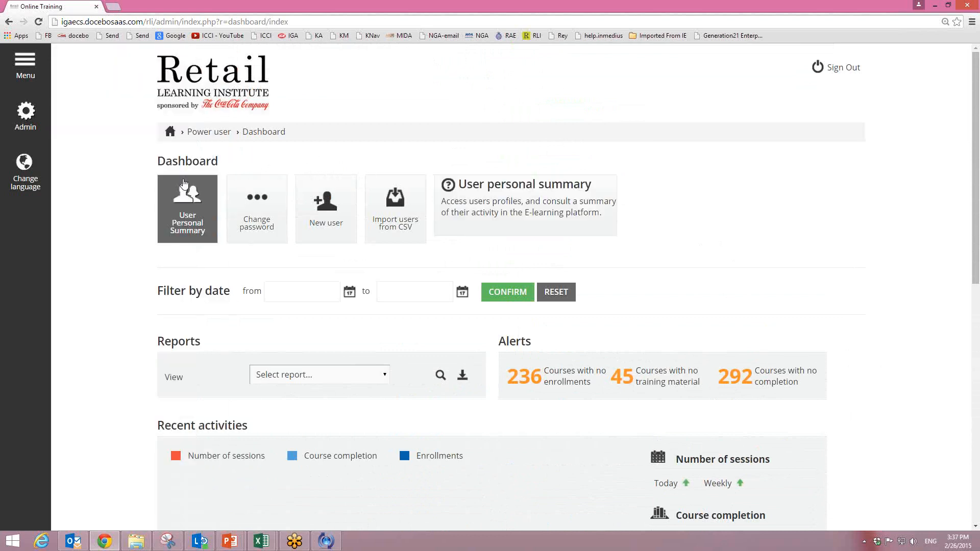
{"action": "left_click", "coordinate": [193, 208]}
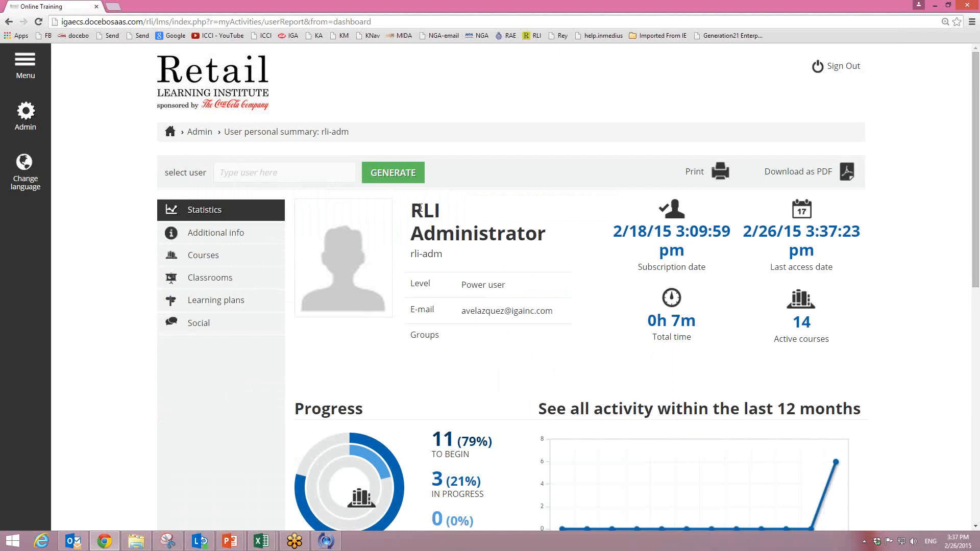
- Find the RLI Student account by entering "rl" and generate its personal summary
{"action": "type", "text": "l"}
{"action": "key", "text": "BackSpace"}
{"action": "type", "text": "rl"}
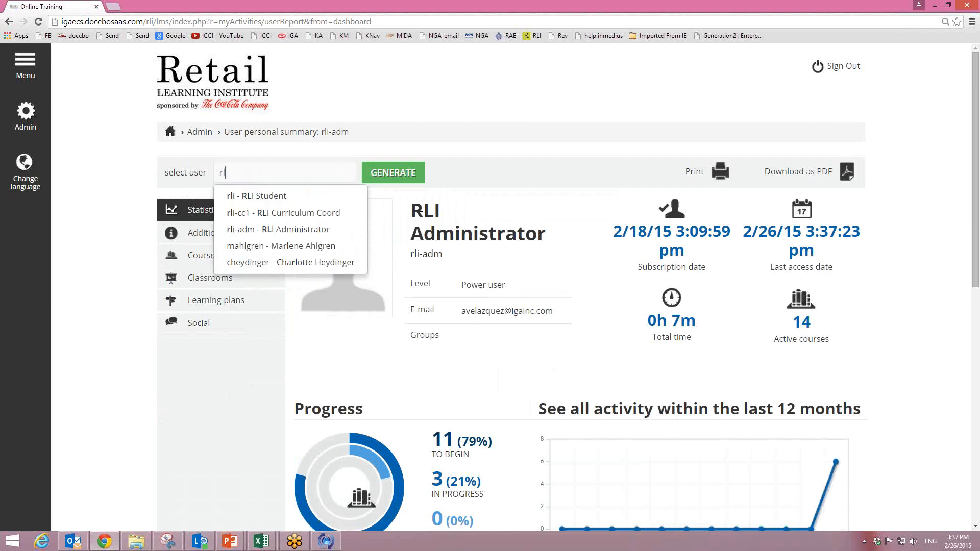
{"action": "left_click", "coordinate": [280, 198]}
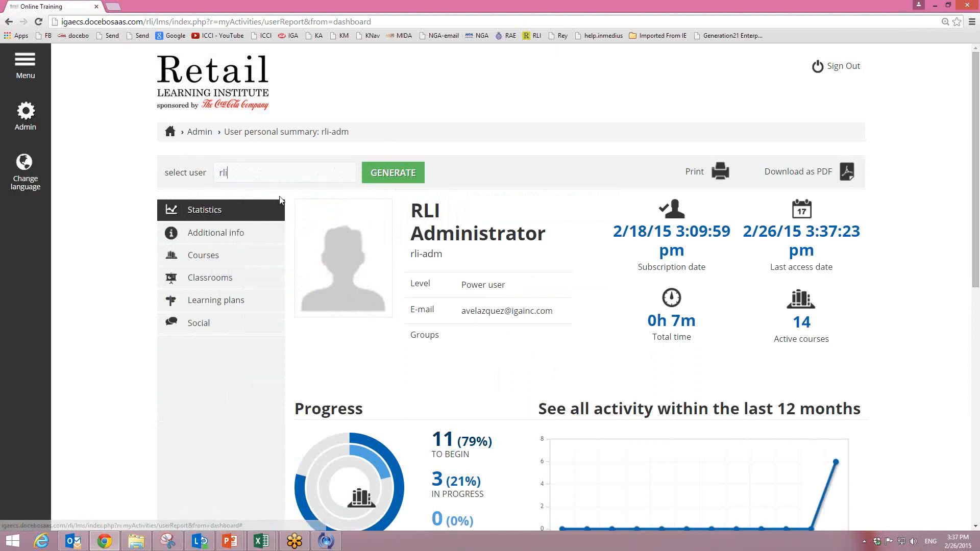
{"action": "left_click", "coordinate": [389, 175]}
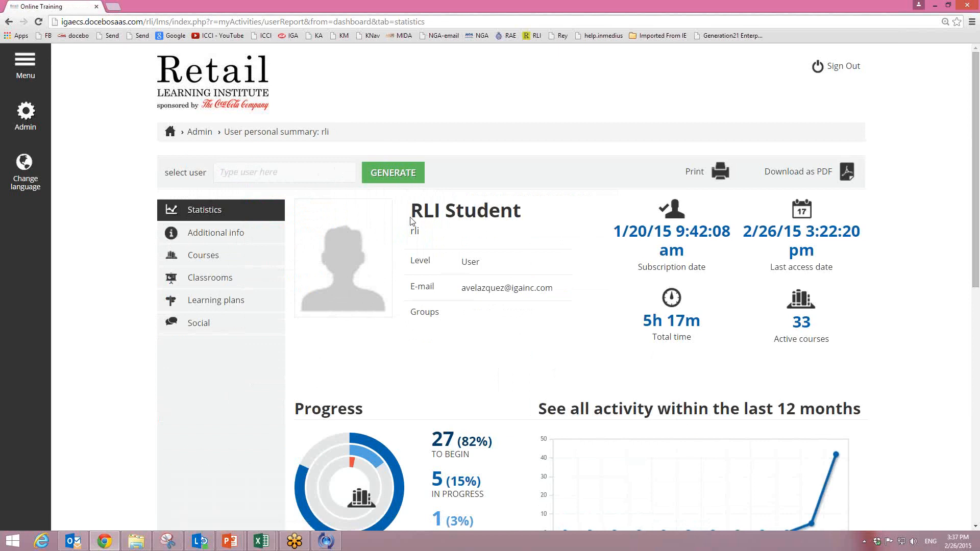
- Review the student's profile, progress, 12-month activity, most viewed courses and performance statistics, and highlight the Print label
{"action": "scroll", "coordinate": [820, 352], "scroll_direction": "down", "scroll_amount": 2}
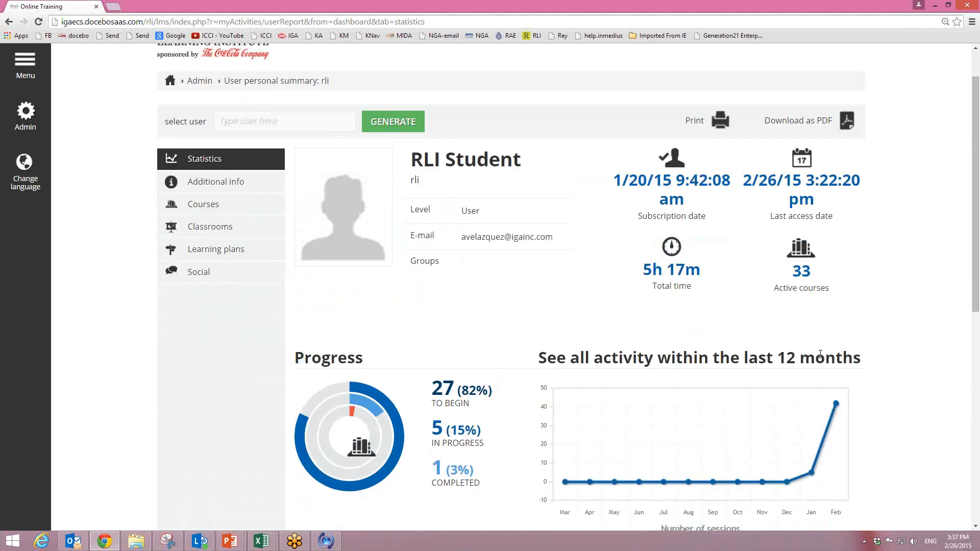
{"action": "scroll", "coordinate": [851, 376], "scroll_direction": "down", "scroll_amount": 4}
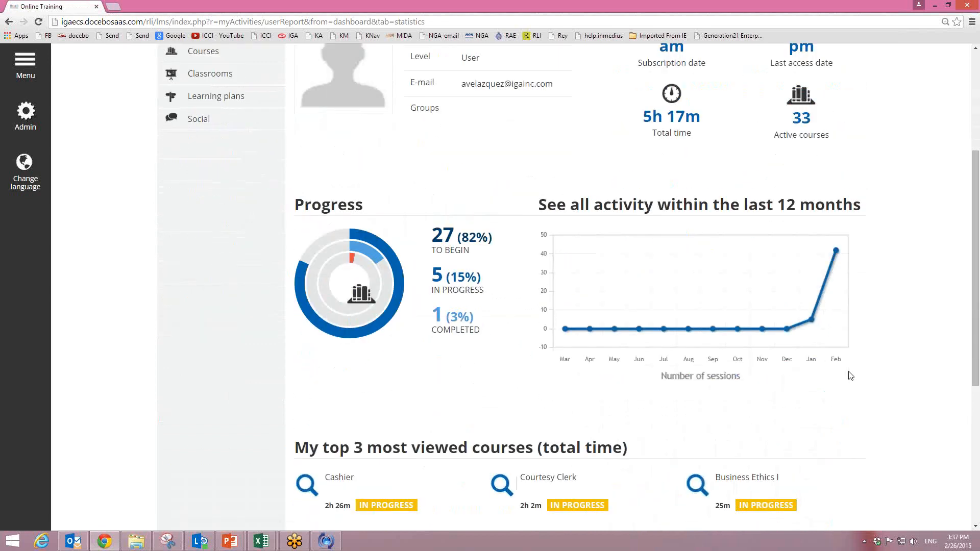
{"action": "scroll", "coordinate": [851, 375], "scroll_direction": "down", "scroll_amount": 3}
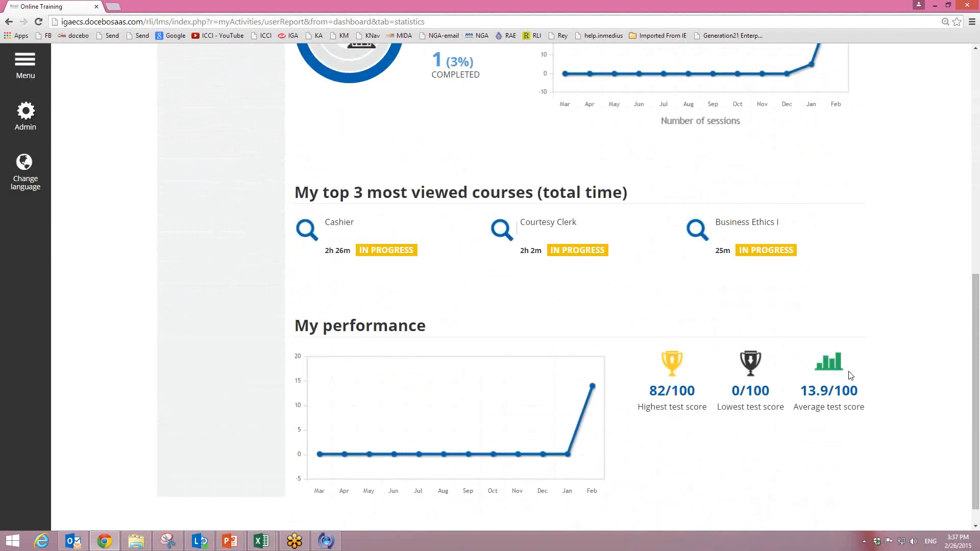
{"action": "scroll", "coordinate": [851, 376], "scroll_direction": "up", "scroll_amount": 6}
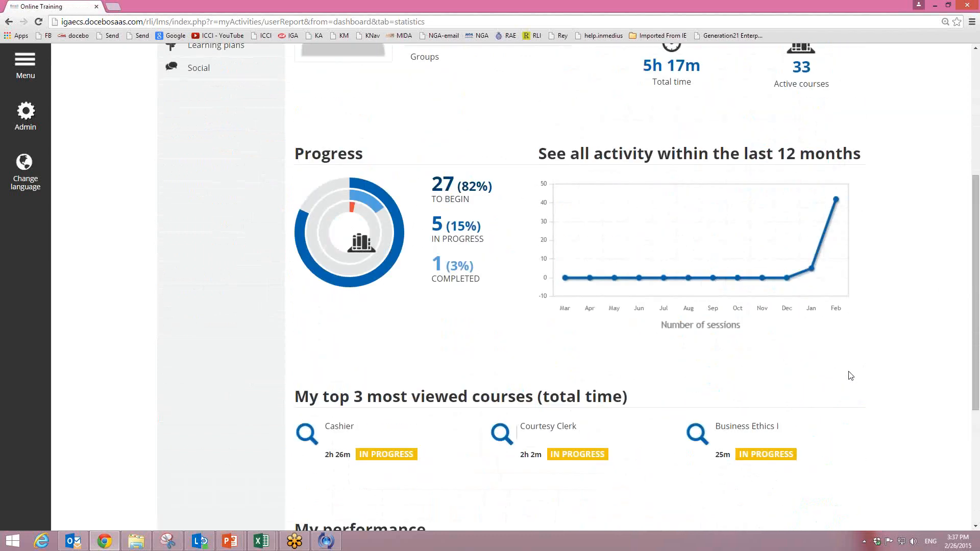
{"action": "scroll", "coordinate": [851, 376], "scroll_direction": "up", "scroll_amount": 3}
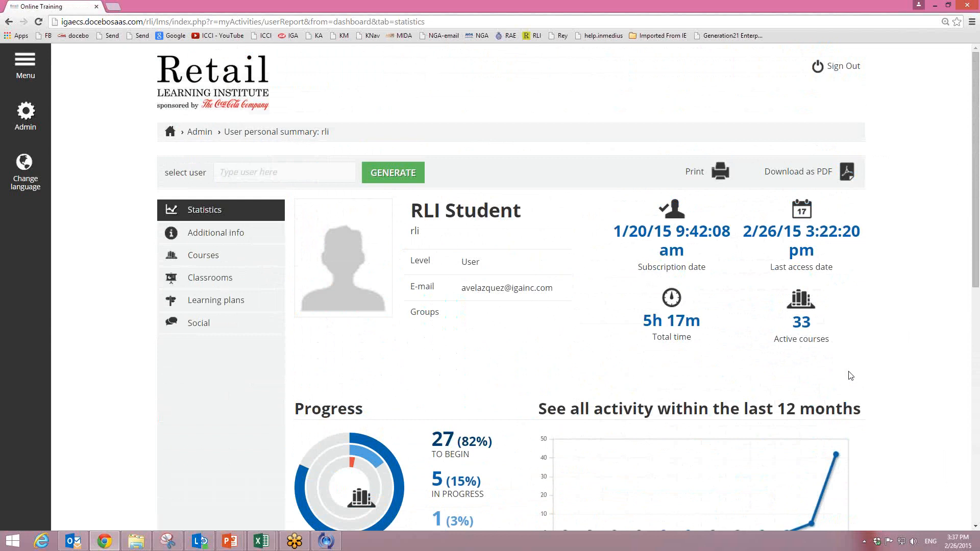
{"action": "double_click", "coordinate": [713, 176]}
{"action": "scroll", "coordinate": [720, 386], "scroll_direction": "down", "scroll_amount": 2}
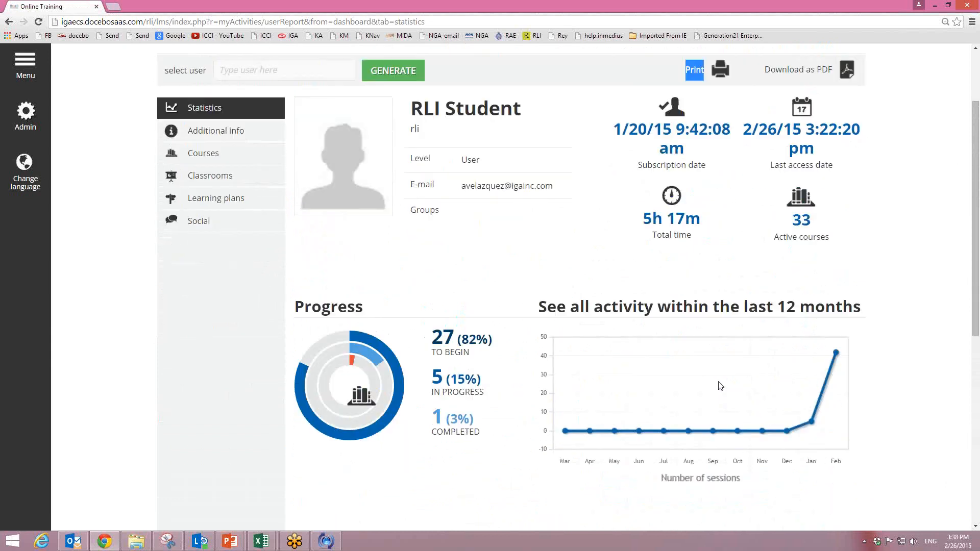
{"action": "scroll", "coordinate": [720, 386], "scroll_direction": "up", "scroll_amount": 1}
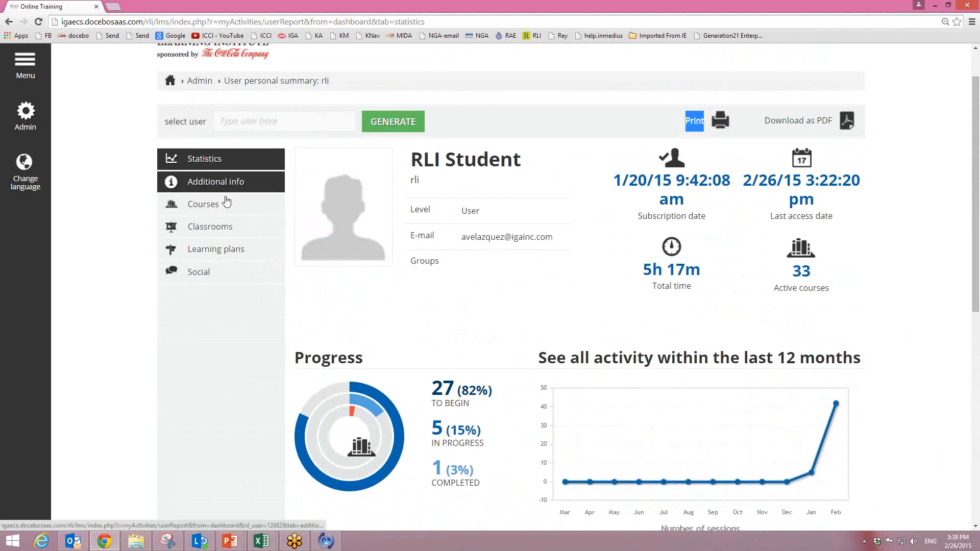
- View the student's additional info, and examine the Courses list with its status, enrollment and total time columns
{"action": "left_click", "coordinate": [194, 183]}
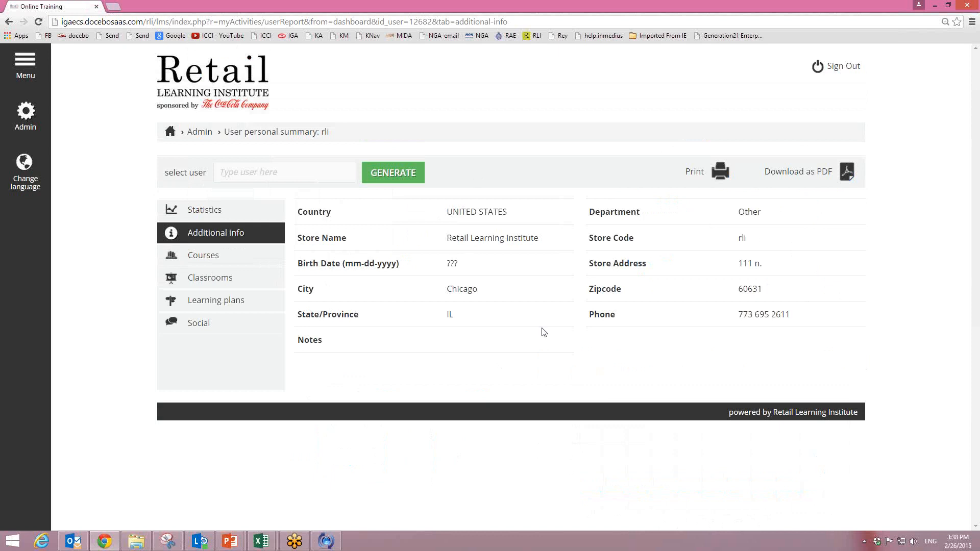
{"action": "left_click", "coordinate": [203, 265]}
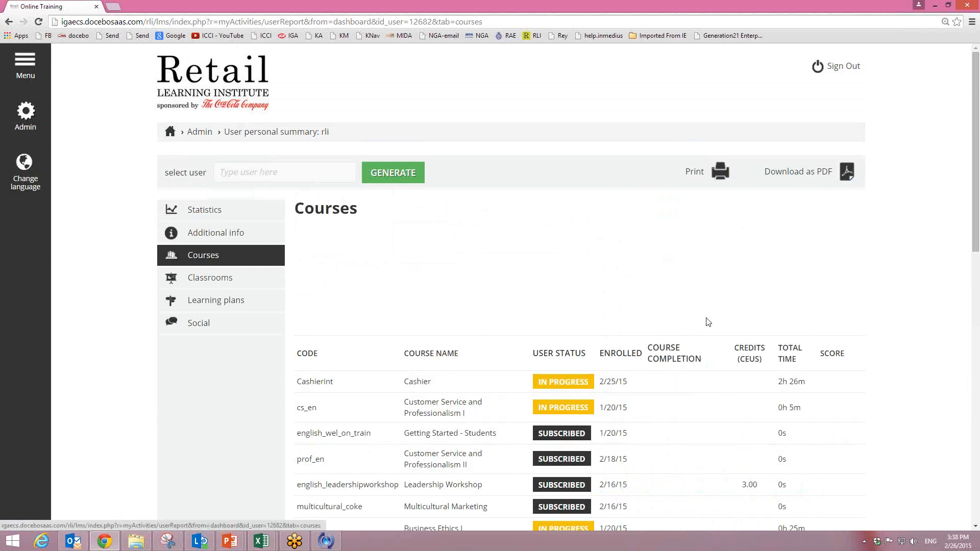
{"action": "scroll", "coordinate": [707, 322], "scroll_direction": "down", "scroll_amount": 5}
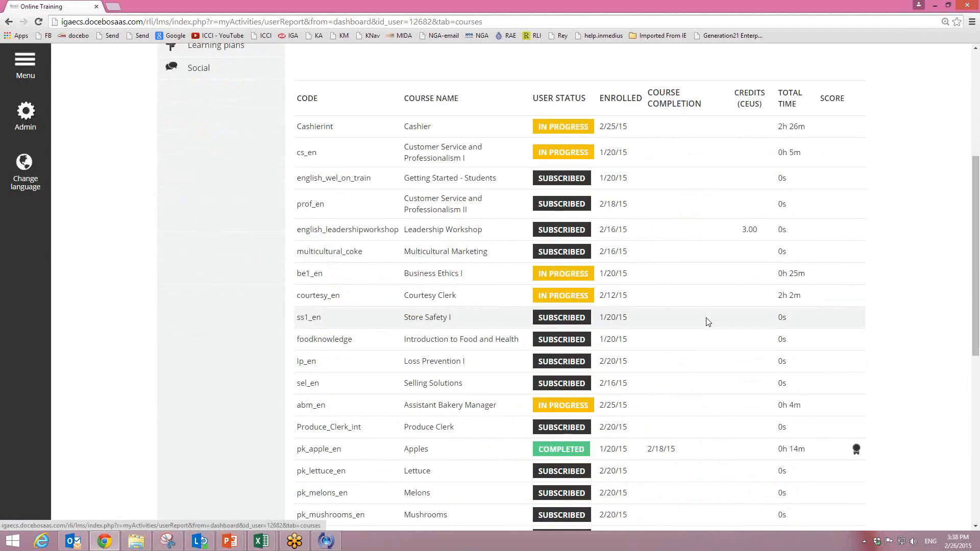
{"action": "scroll", "coordinate": [707, 321], "scroll_direction": "up", "scroll_amount": 2}
{"action": "scroll", "coordinate": [494, 265], "scroll_direction": "down", "scroll_amount": 2}
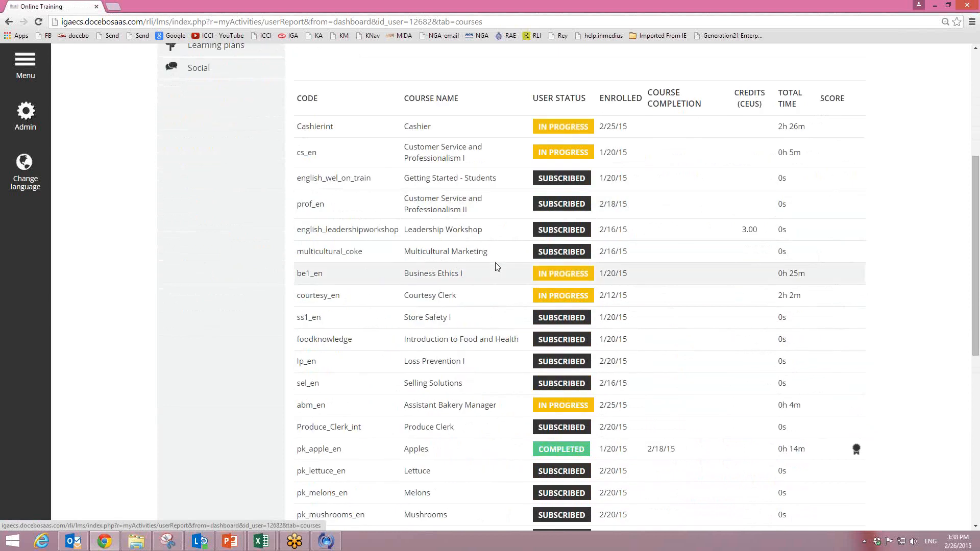
{"action": "scroll", "coordinate": [552, 378], "scroll_direction": "down", "scroll_amount": 2}
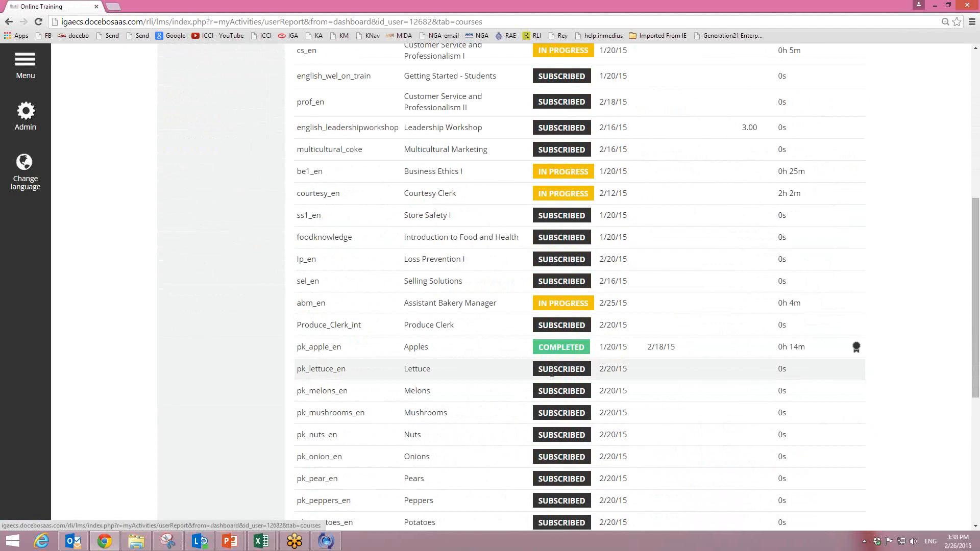
- Download the certificate for the completed Apples course, open the PDF, and return to the student's course list
{"action": "left_click", "coordinate": [857, 349]}
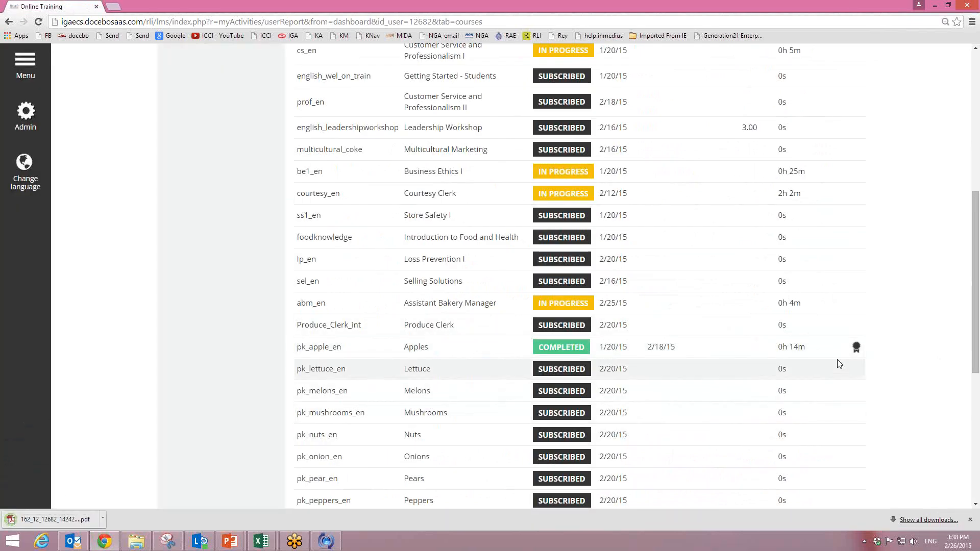
{"action": "left_click", "coordinate": [64, 521]}
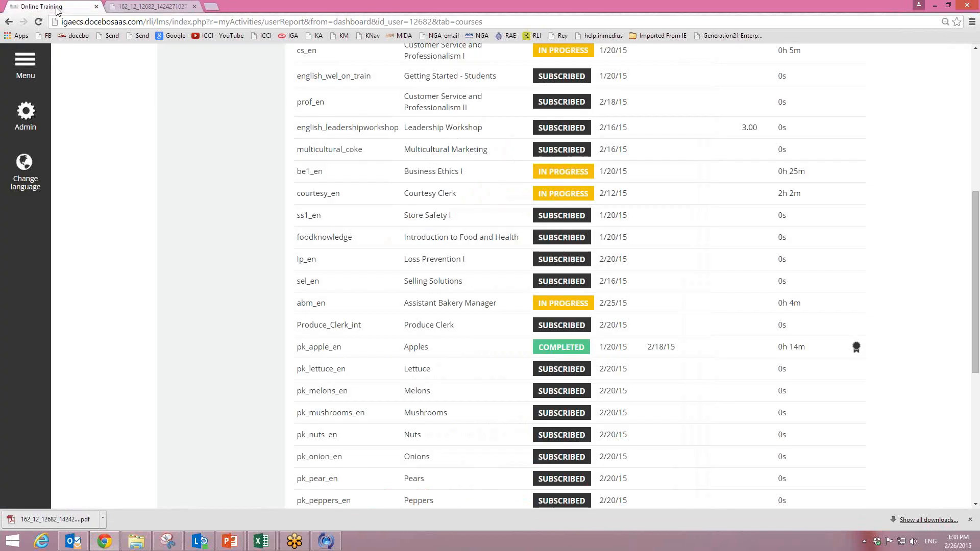
{"action": "left_click", "coordinate": [57, 7]}
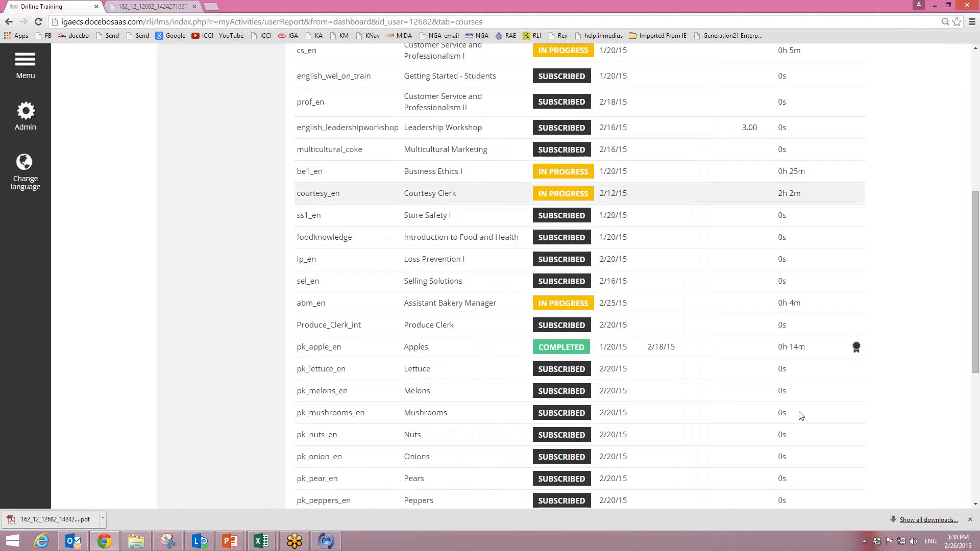
- Look through the remaining courses in the student's list and return to its beginning
{"action": "scroll", "coordinate": [706, 420], "scroll_direction": "down", "scroll_amount": 5}
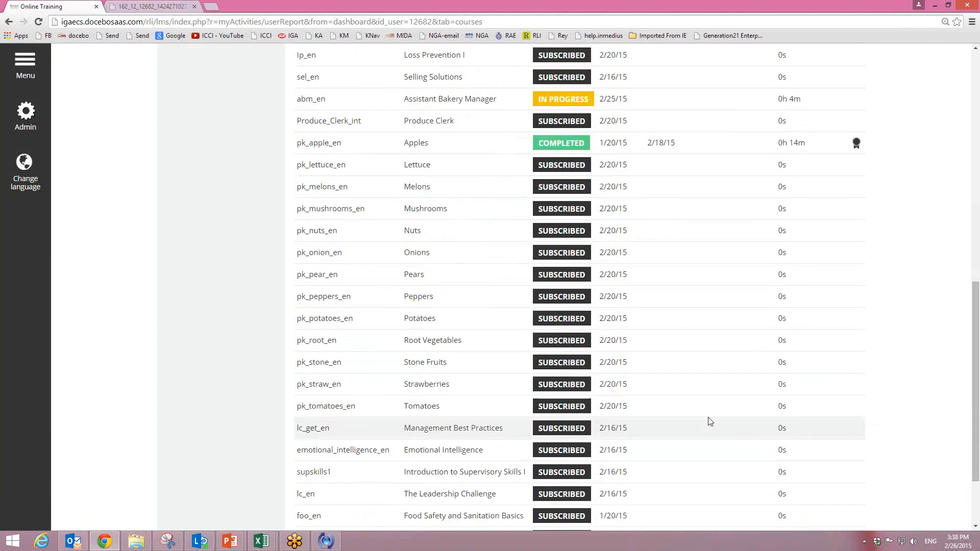
{"action": "scroll", "coordinate": [709, 422], "scroll_direction": "up", "scroll_amount": 6}
{"action": "scroll", "coordinate": [708, 421], "scroll_direction": "up", "scroll_amount": 4}
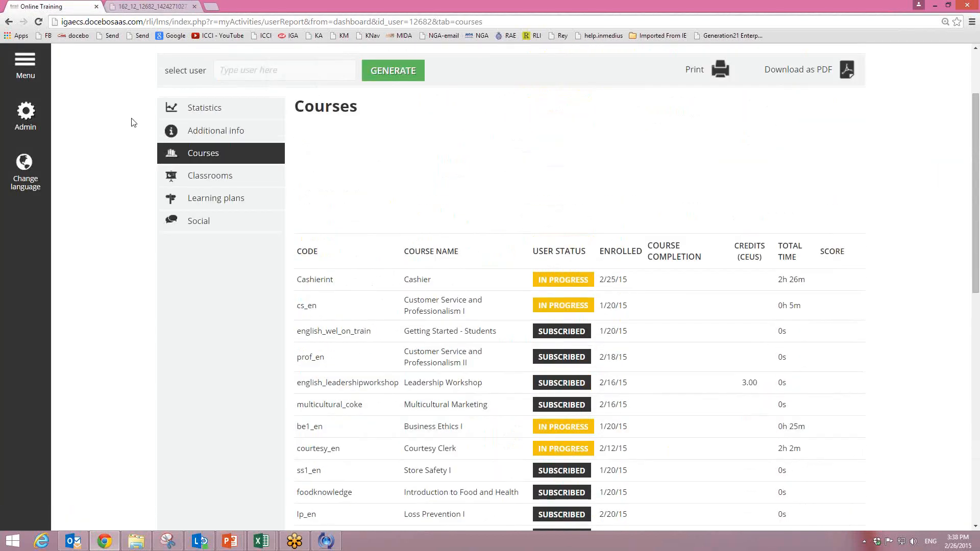
- View the student's learning plans and return to the admin Dashboard
{"action": "scroll", "coordinate": [462, 186], "scroll_direction": "up", "scroll_amount": 1}
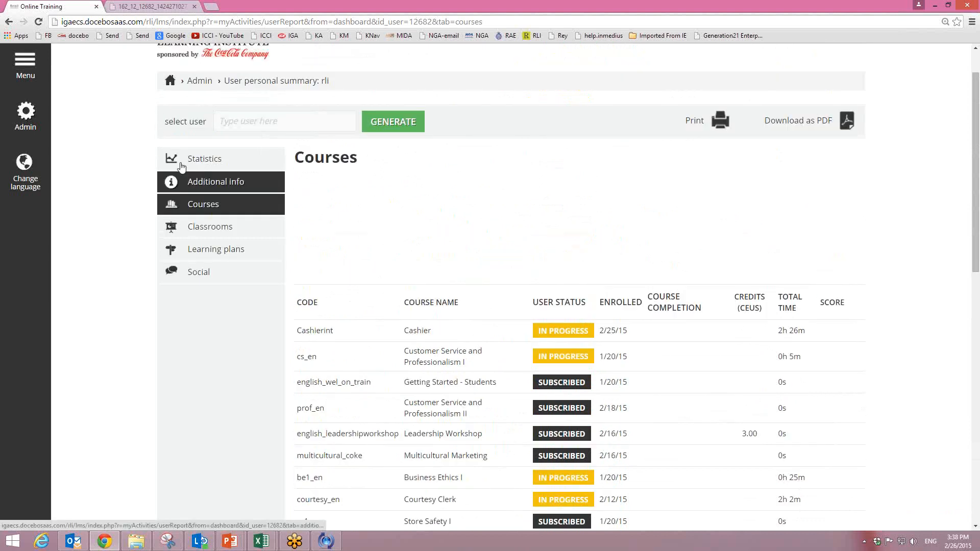
{"action": "left_click", "coordinate": [215, 252]}
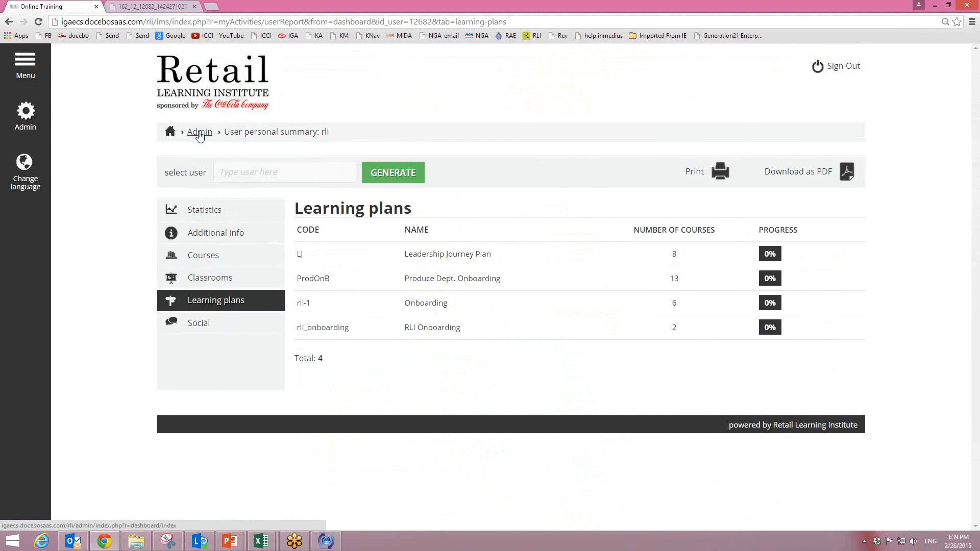
{"action": "mouse_move", "coordinate": [24, 112]}
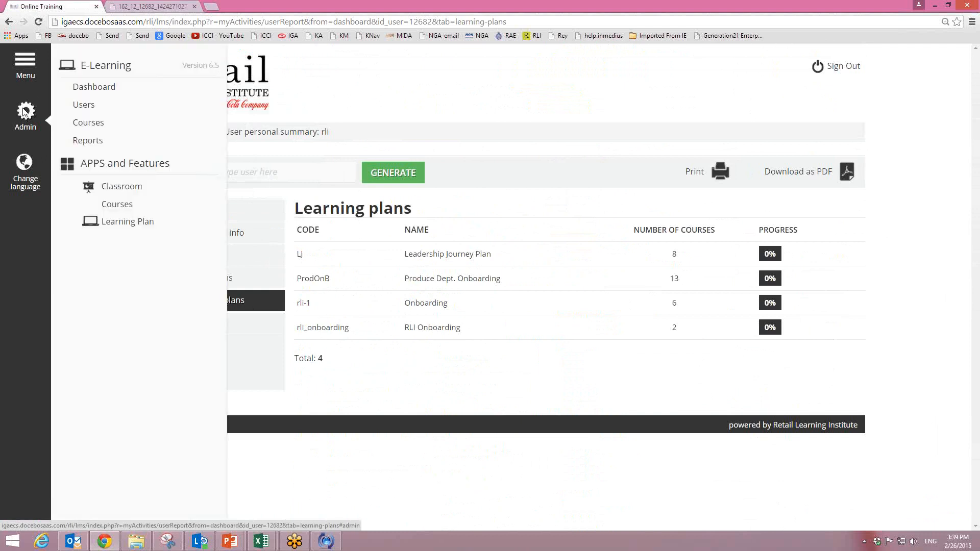
{"action": "left_click", "coordinate": [101, 91]}
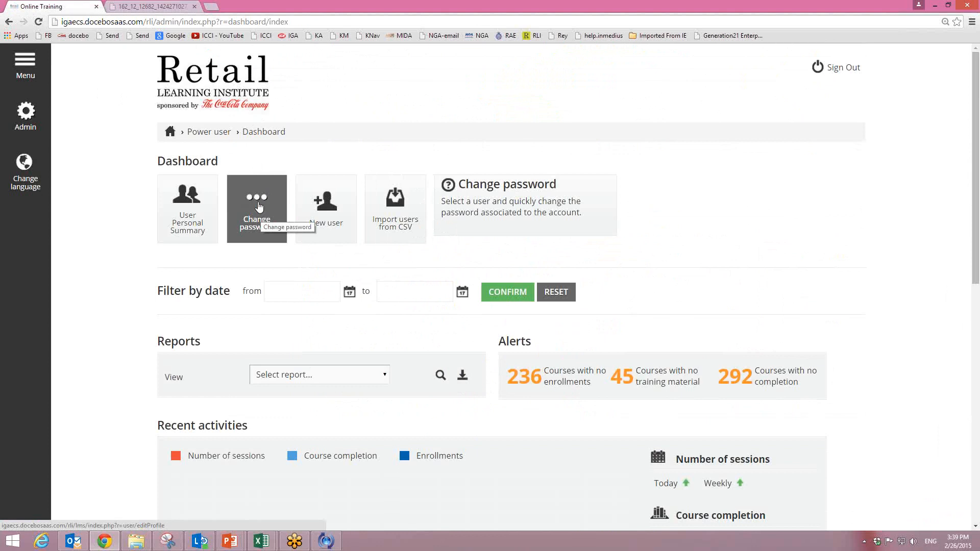
- Open the Change password form to examine its new and retyped password fields, and close it without saving
{"action": "left_click", "coordinate": [258, 205]}
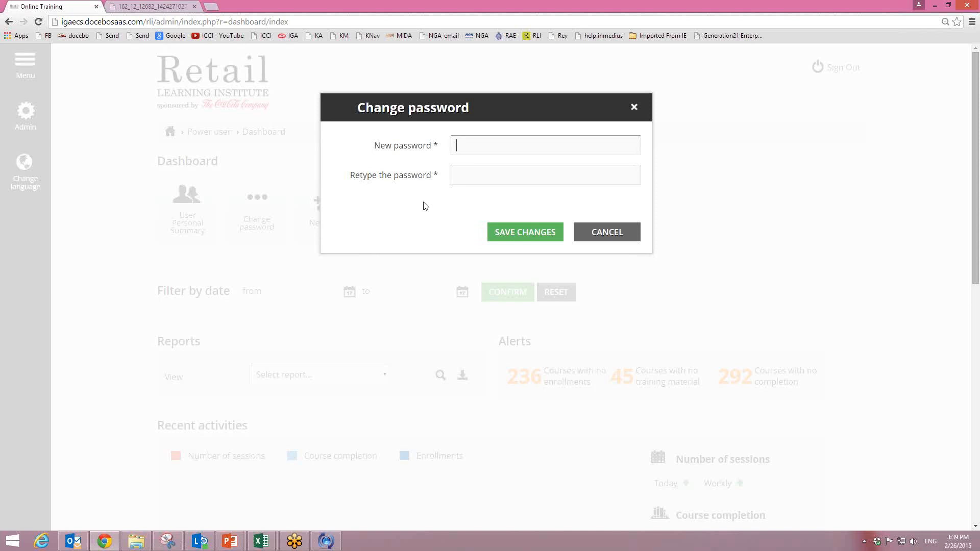
{"action": "left_click", "coordinate": [622, 234]}
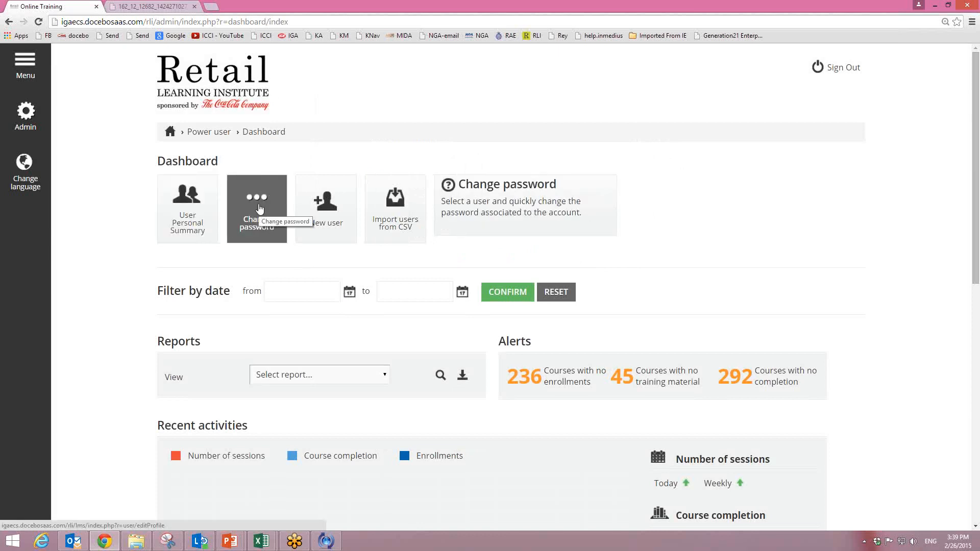
{"action": "scroll", "coordinate": [513, 143], "scroll_direction": "down", "scroll_amount": 3}
{"action": "scroll", "coordinate": [513, 145], "scroll_direction": "up", "scroll_amount": 3}
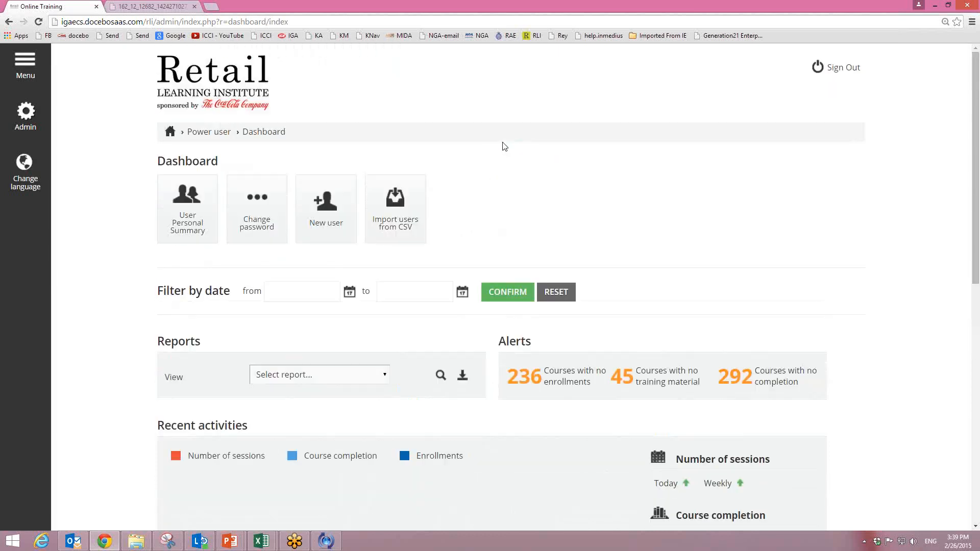
{"action": "left_click", "coordinate": [245, 206]}
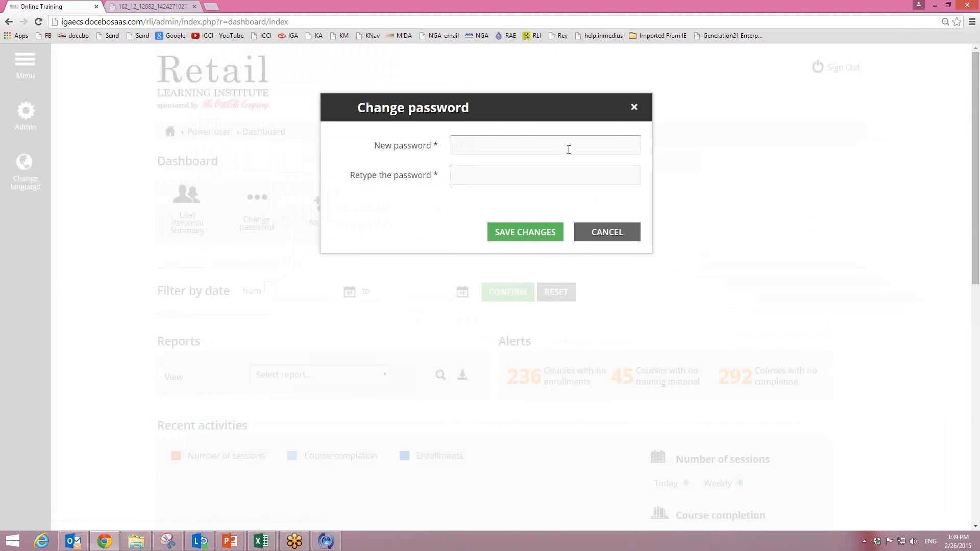
{"action": "left_click", "coordinate": [608, 232]}
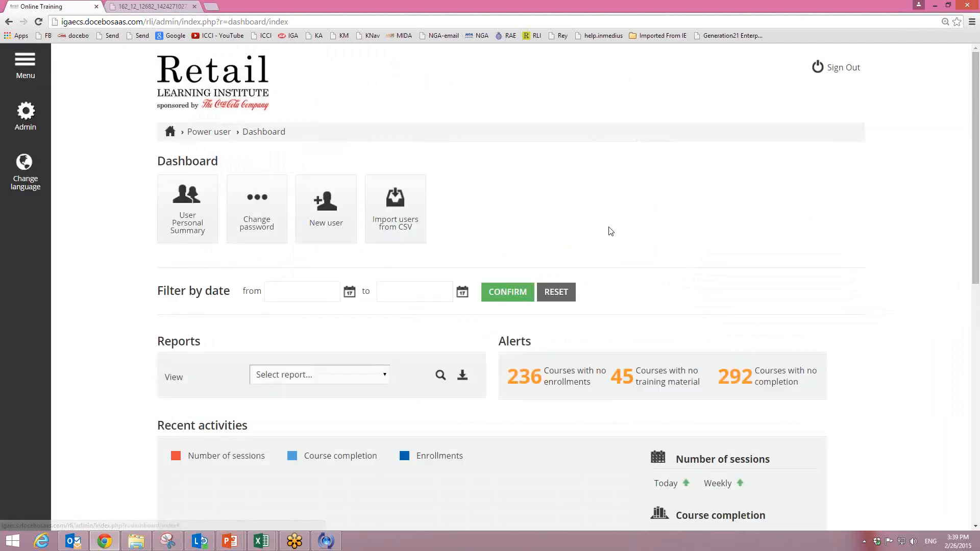
{"action": "left_click", "coordinate": [258, 221]}
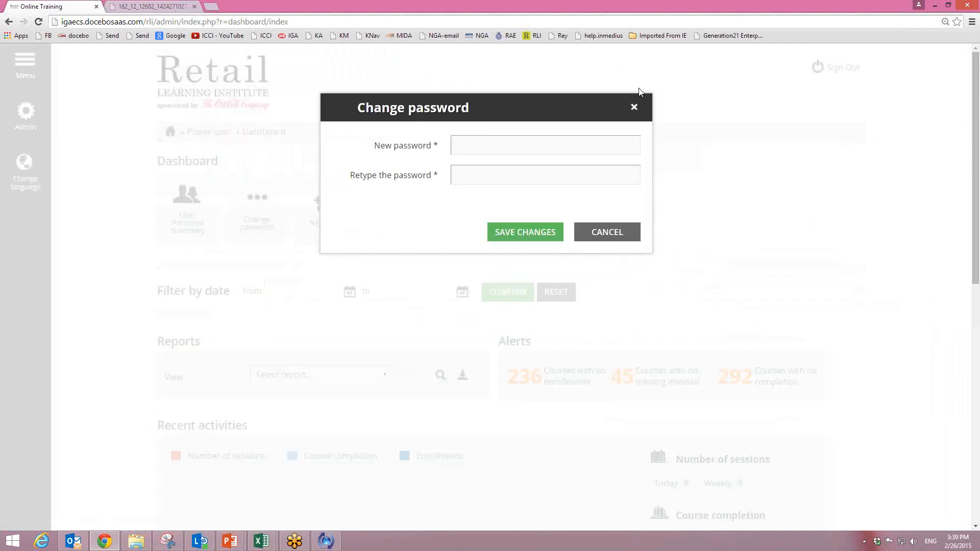
{"action": "left_click", "coordinate": [612, 239]}
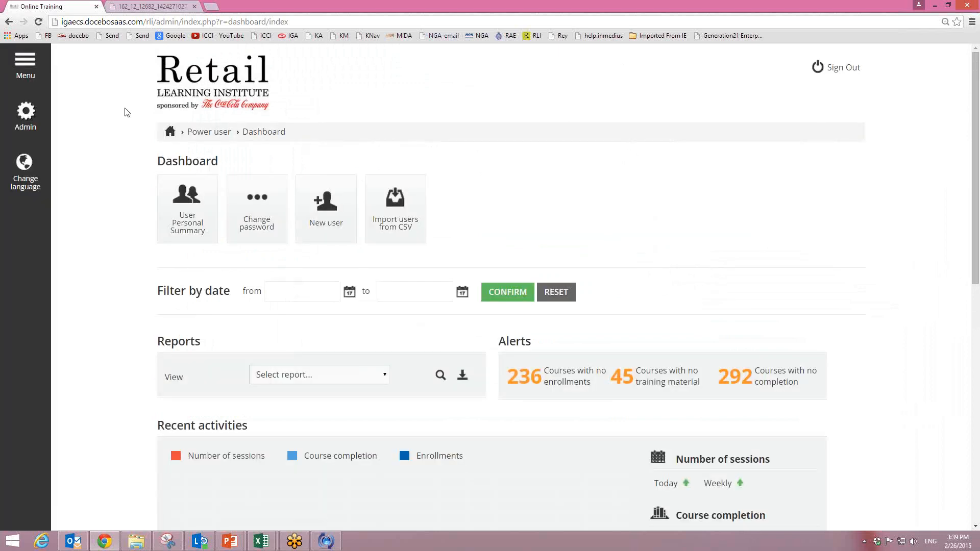
- Glance over the Dashboard and open the administrator's Reports page
{"action": "scroll", "coordinate": [330, 270], "scroll_direction": "down", "scroll_amount": 7}
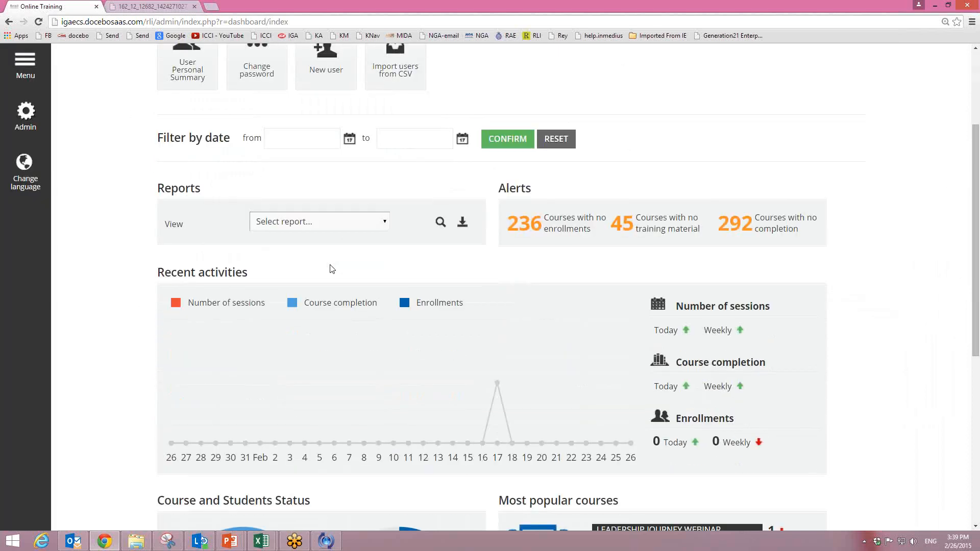
{"action": "scroll", "coordinate": [331, 269], "scroll_direction": "up", "scroll_amount": 7}
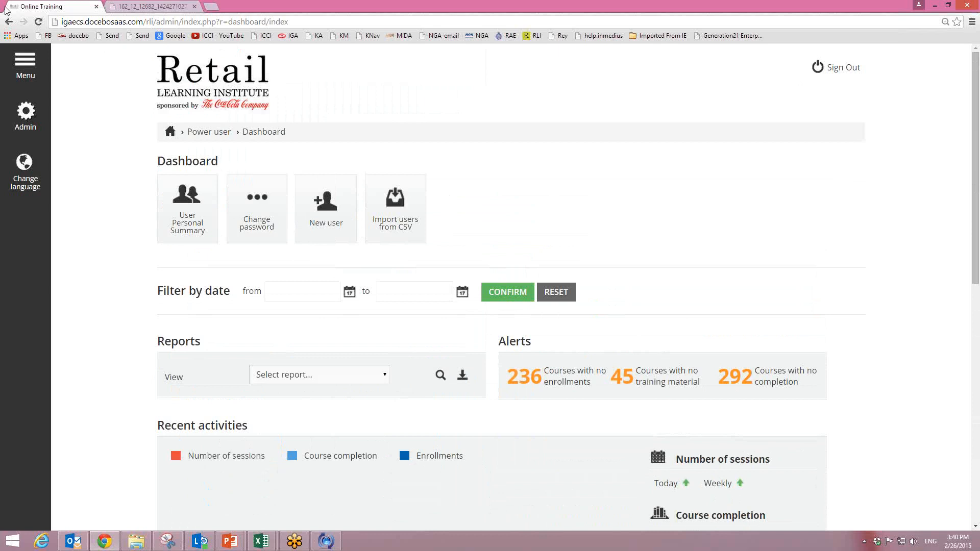
{"action": "left_click", "coordinate": [26, 113]}
{"action": "left_click", "coordinate": [26, 112]}
{"action": "left_click", "coordinate": [26, 114]}
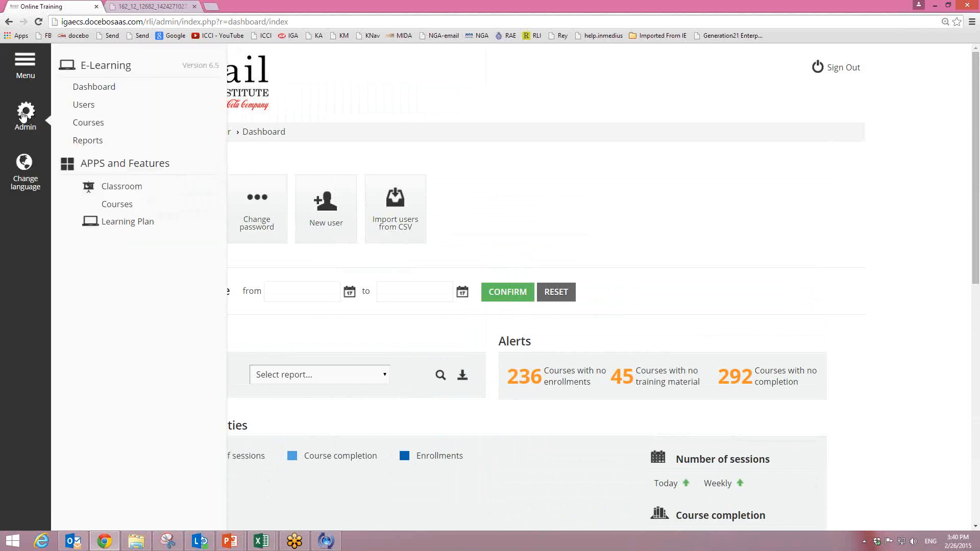
{"action": "left_click", "coordinate": [75, 141]}
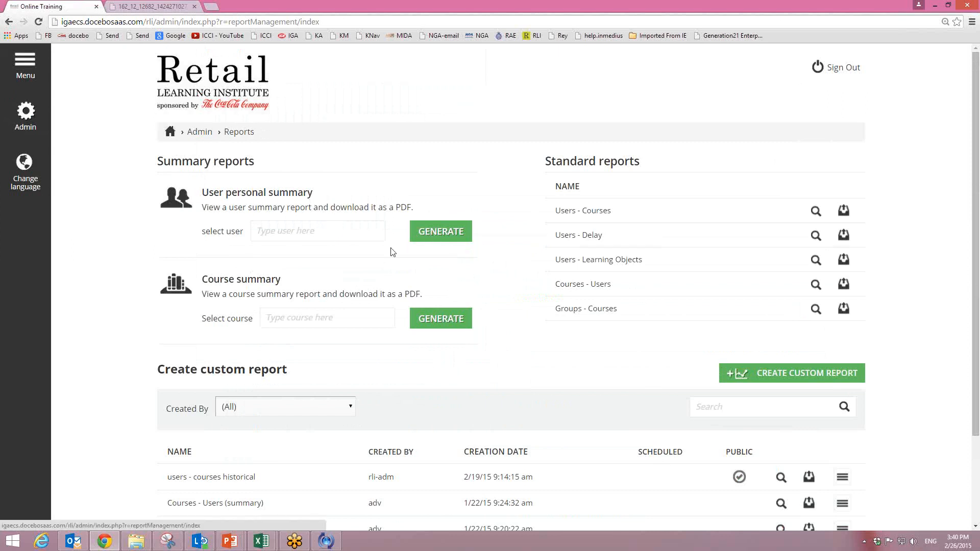
- Search for "gro" under Course summary, choose Grocery Stocker - stocker_en, and generate its report
{"action": "scroll", "coordinate": [346, 254], "scroll_direction": "down", "scroll_amount": 1}
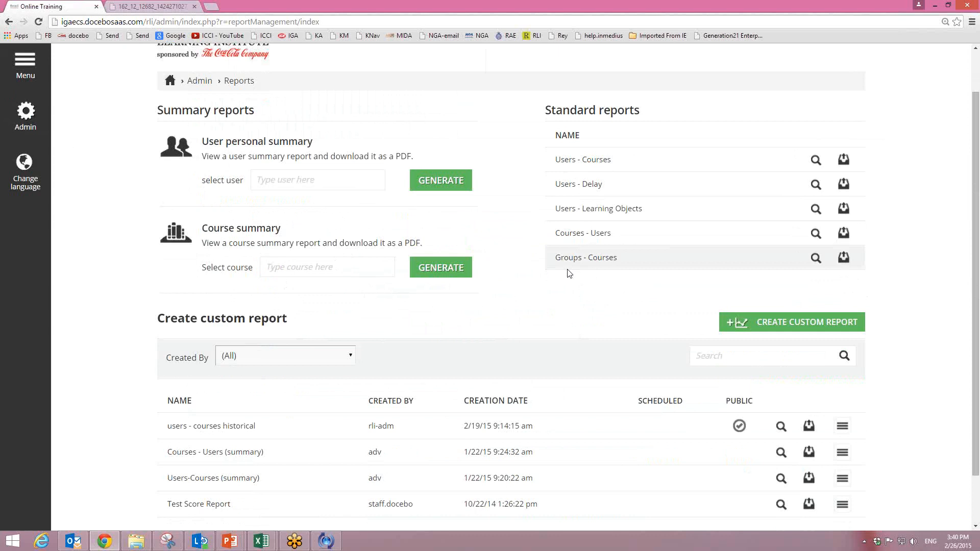
{"action": "type", "text": "gro"}
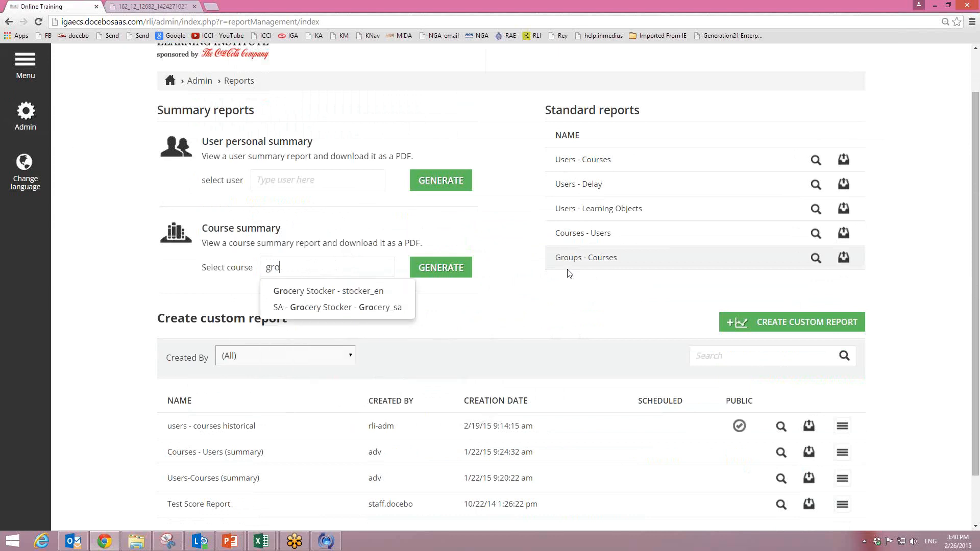
{"action": "left_click", "coordinate": [340, 295]}
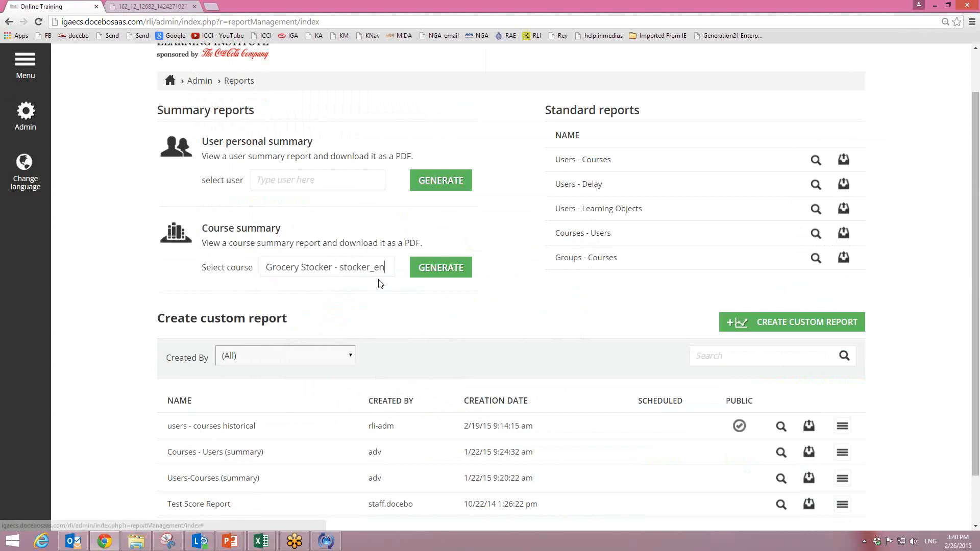
{"action": "left_click", "coordinate": [439, 269]}
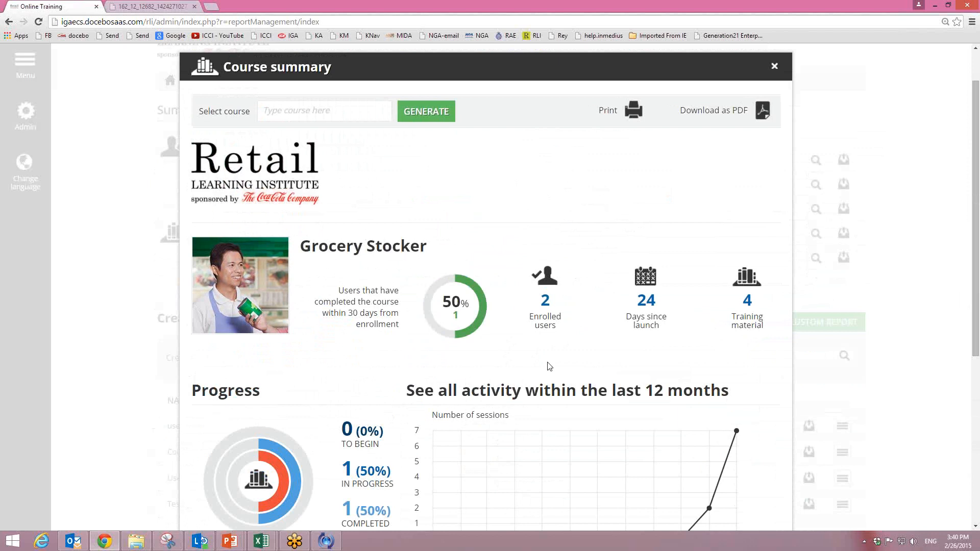
- Review the course's key figures, highlighting the Enrolled users, Days since launch and Training material labels
{"action": "scroll", "coordinate": [543, 200], "scroll_direction": "down", "scroll_amount": 1}
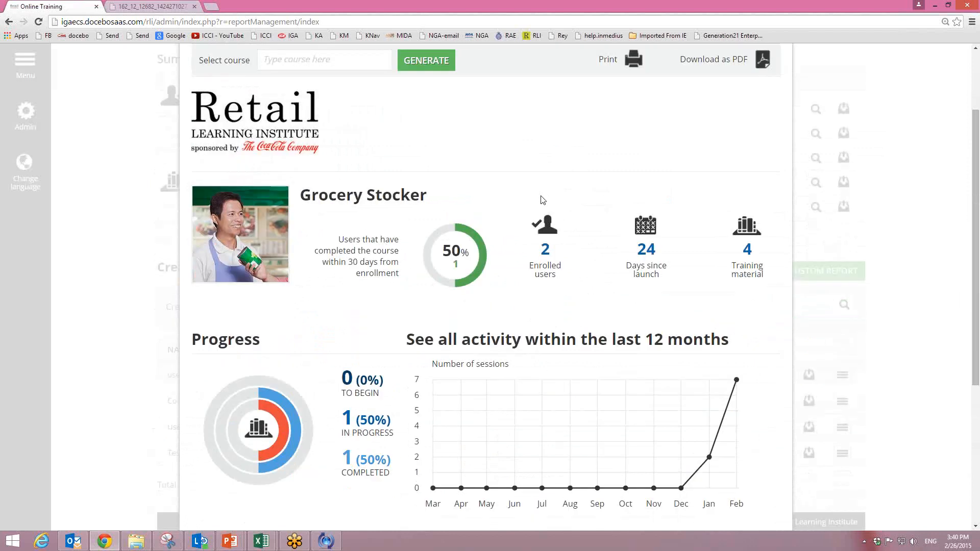
{"action": "scroll", "coordinate": [547, 203], "scroll_direction": "down", "scroll_amount": 1}
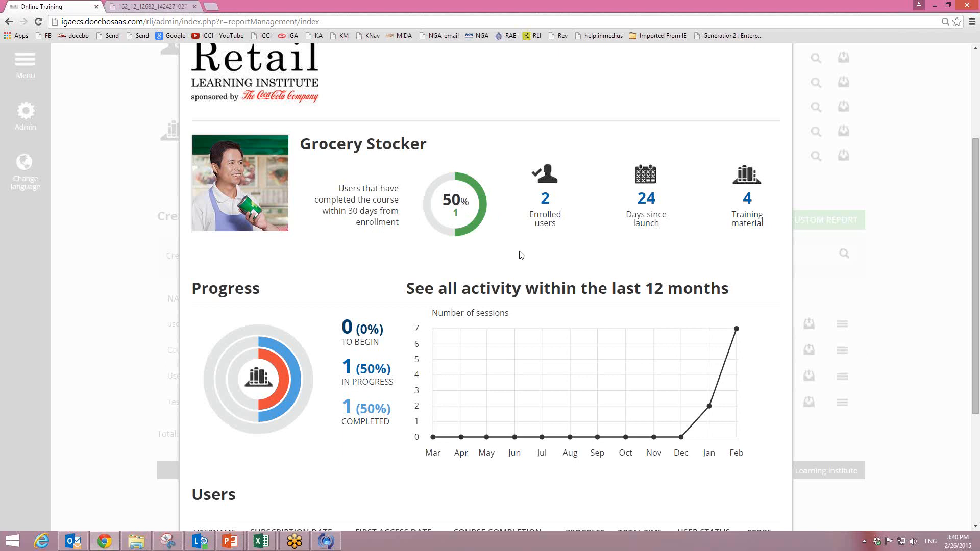
{"action": "triple_click", "coordinate": [566, 230]}
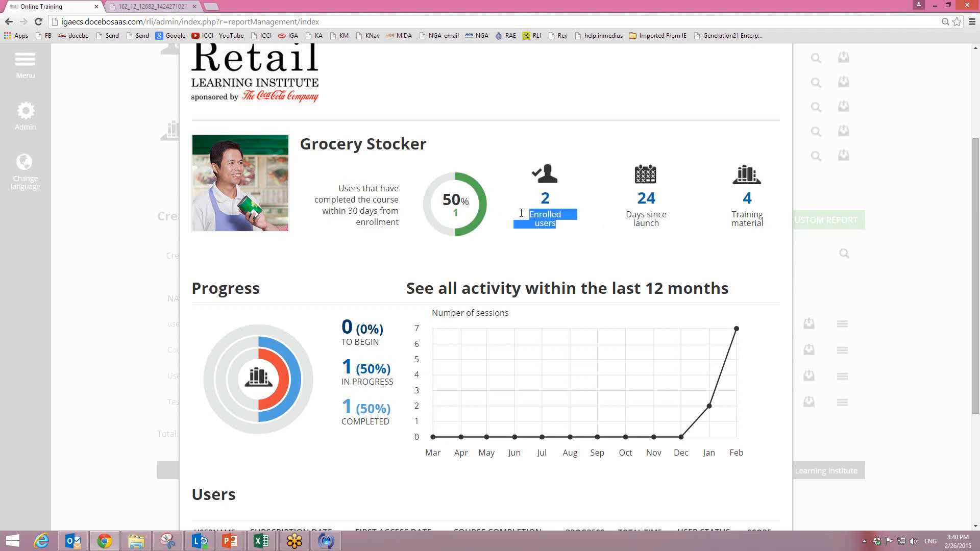
{"action": "left_click_drag", "start_coordinate": [670, 228], "coordinate": [626, 215]}
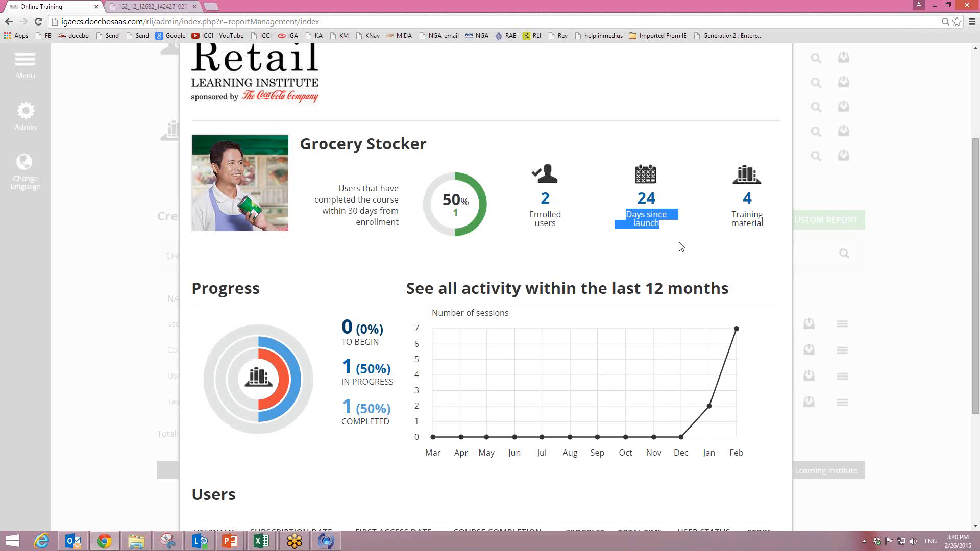
{"action": "left_click_drag", "start_coordinate": [771, 228], "coordinate": [733, 213]}
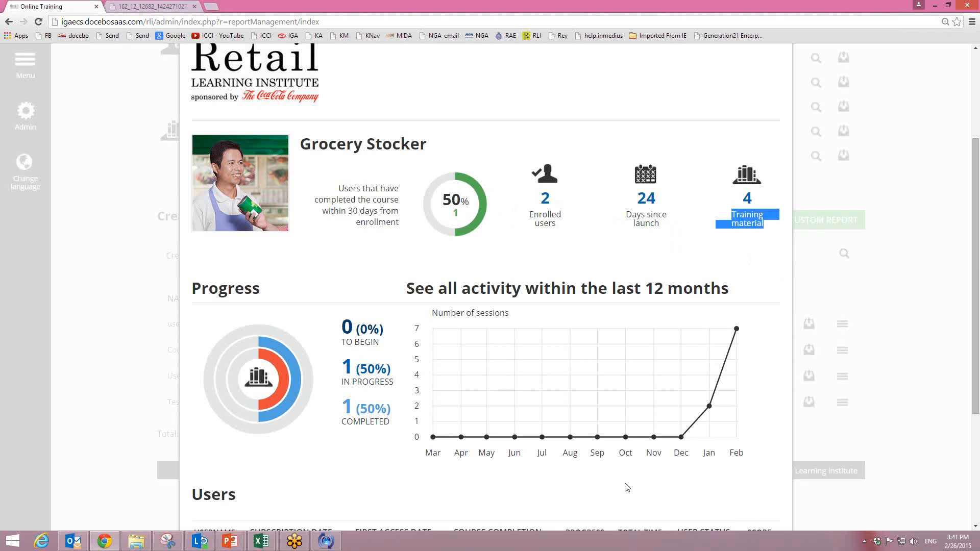
- Examine the course's Progress breakdown and the January and February session counts on the 12-month activity chart
{"action": "scroll", "coordinate": [627, 487], "scroll_direction": "down", "scroll_amount": 1}
{"action": "scroll", "coordinate": [625, 483], "scroll_direction": "down", "scroll_amount": 1}
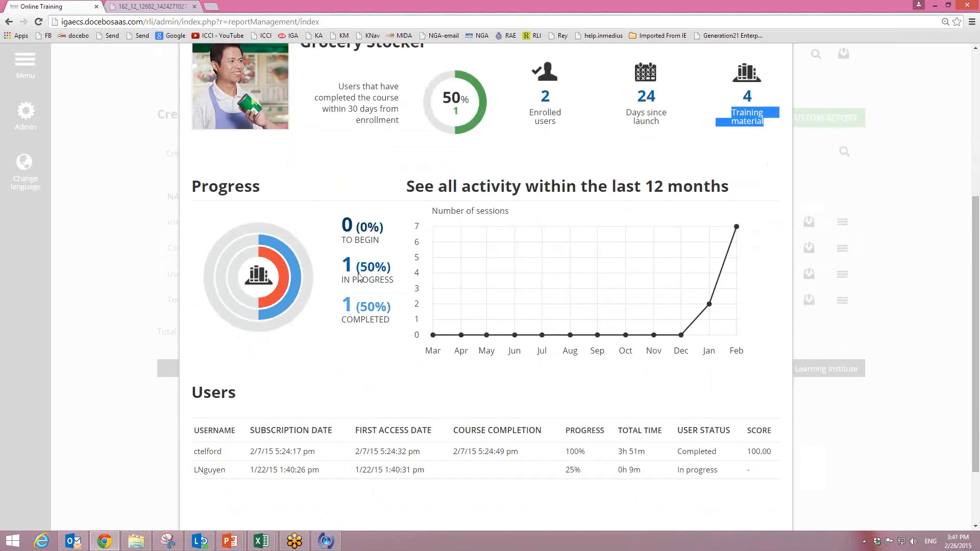
{"action": "left_click_drag", "start_coordinate": [396, 282], "coordinate": [340, 262]}
{"action": "left_click", "coordinate": [399, 319]}
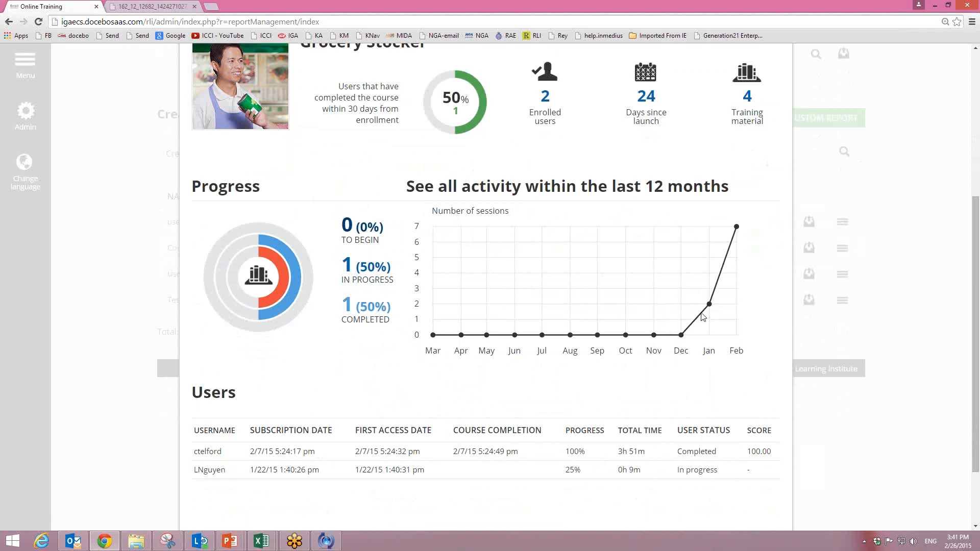
{"action": "mouse_move", "coordinate": [709, 308]}
{"action": "mouse_move", "coordinate": [710, 309]}
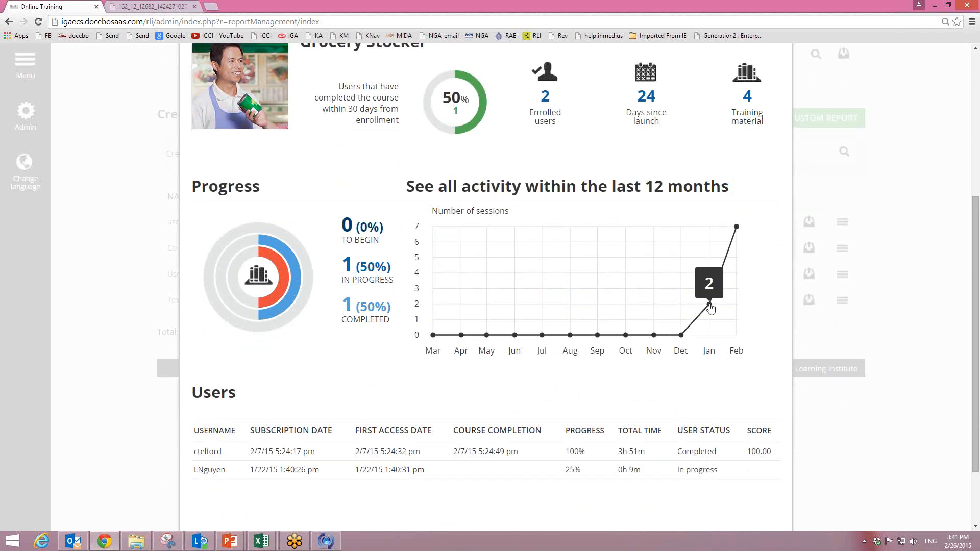
{"action": "mouse_move", "coordinate": [739, 231]}
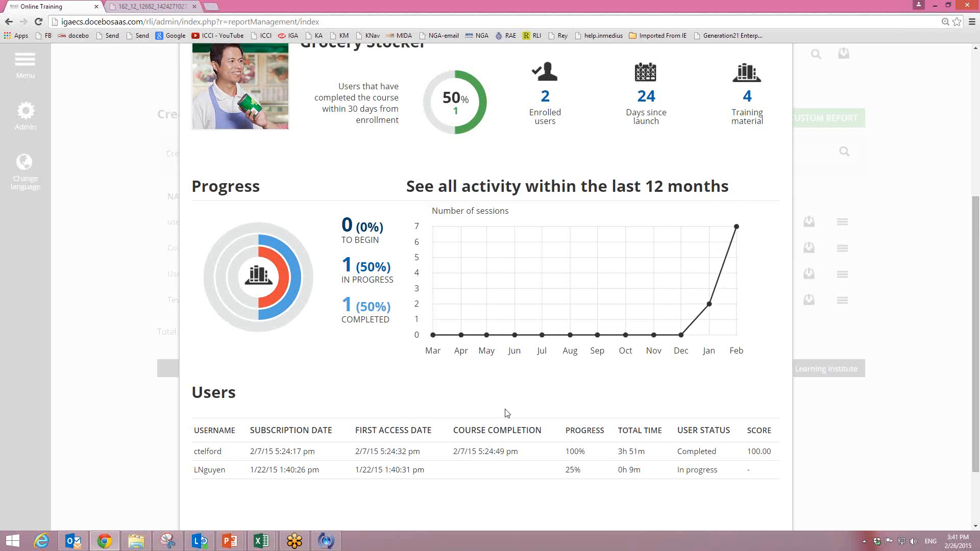
- Review the summary's Users table, highlight the Print label, and close the course summary
{"action": "scroll", "coordinate": [490, 398], "scroll_direction": "down", "scroll_amount": 2}
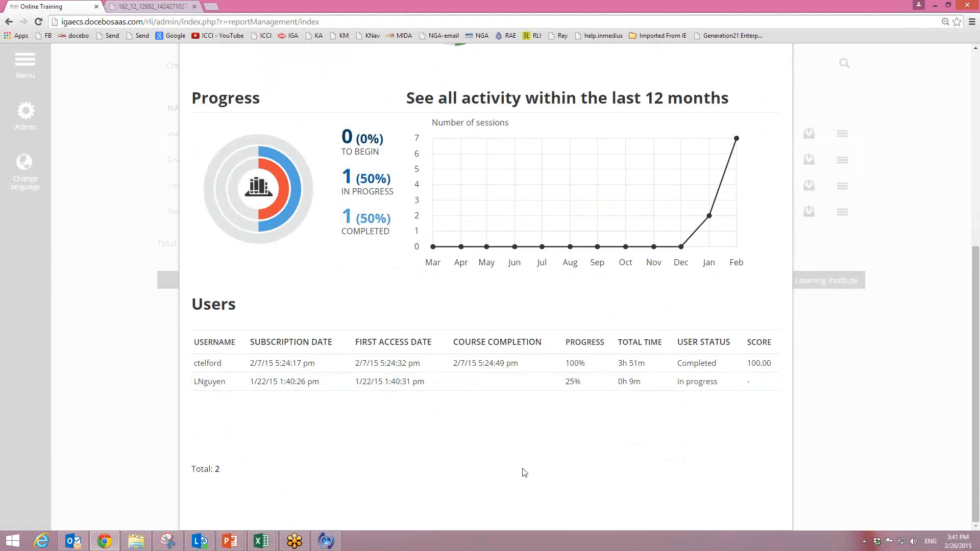
{"action": "scroll", "coordinate": [525, 472], "scroll_direction": "up", "scroll_amount": 5}
{"action": "scroll", "coordinate": [525, 472], "scroll_direction": "up", "scroll_amount": 2}
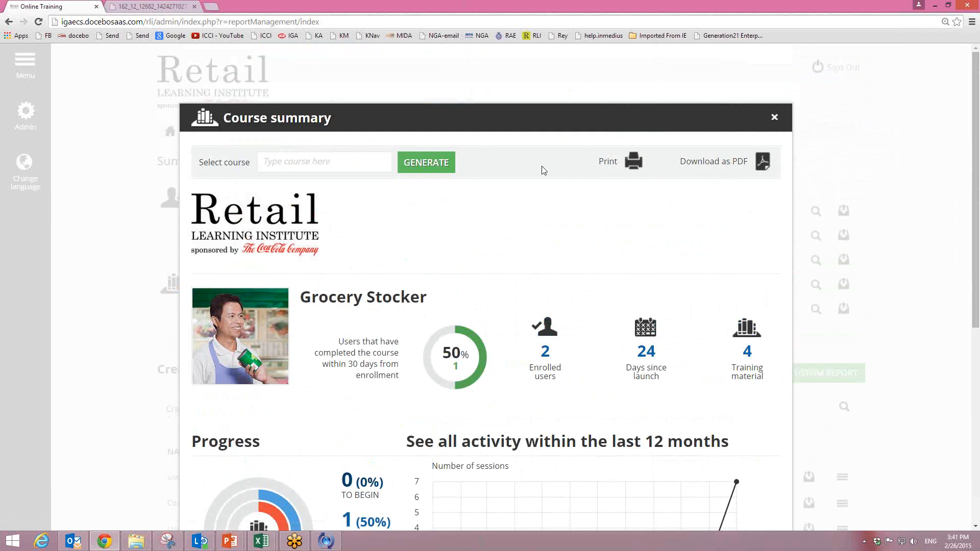
{"action": "left_click_drag", "start_coordinate": [653, 162], "coordinate": [588, 157]}
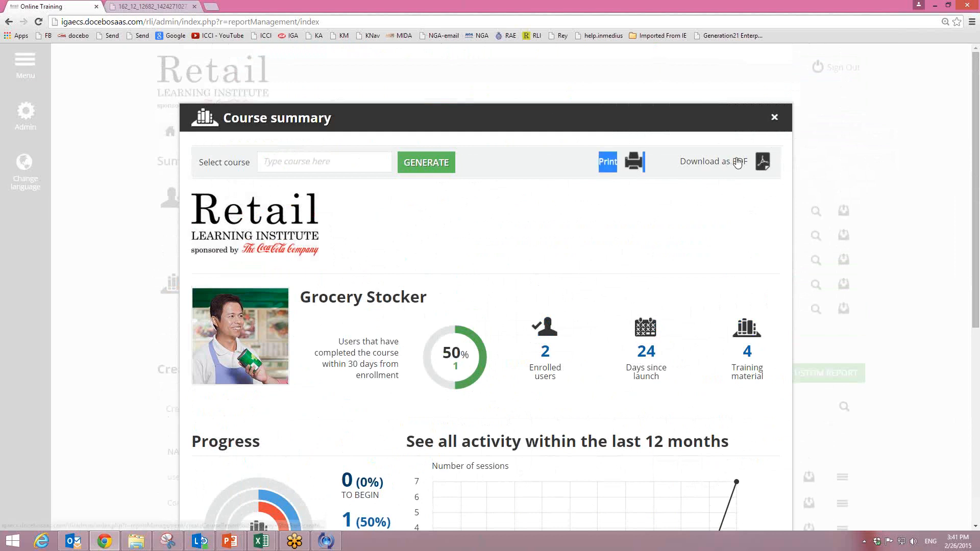
{"action": "left_click", "coordinate": [774, 118]}
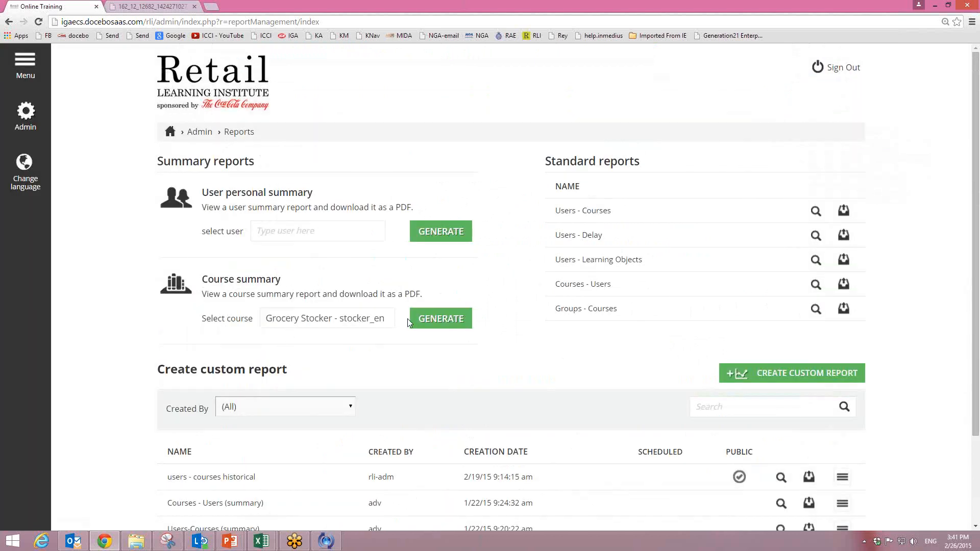
- Review the Standard reports list, highlighting the Users - Learning Objects name and looking over the Courses - Users entry
{"action": "left_click_drag", "start_coordinate": [532, 138], "coordinate": [574, 126]}
{"action": "left_click", "coordinate": [574, 126]}
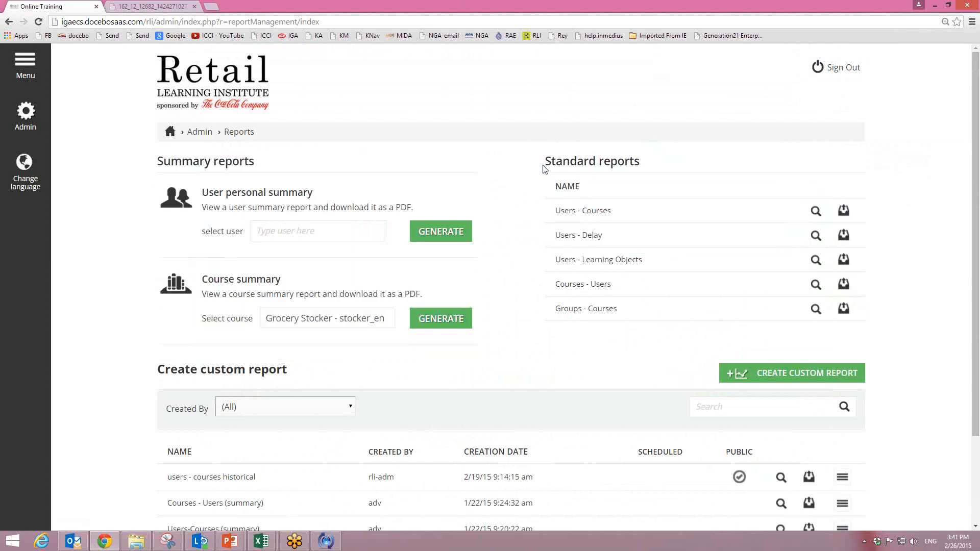
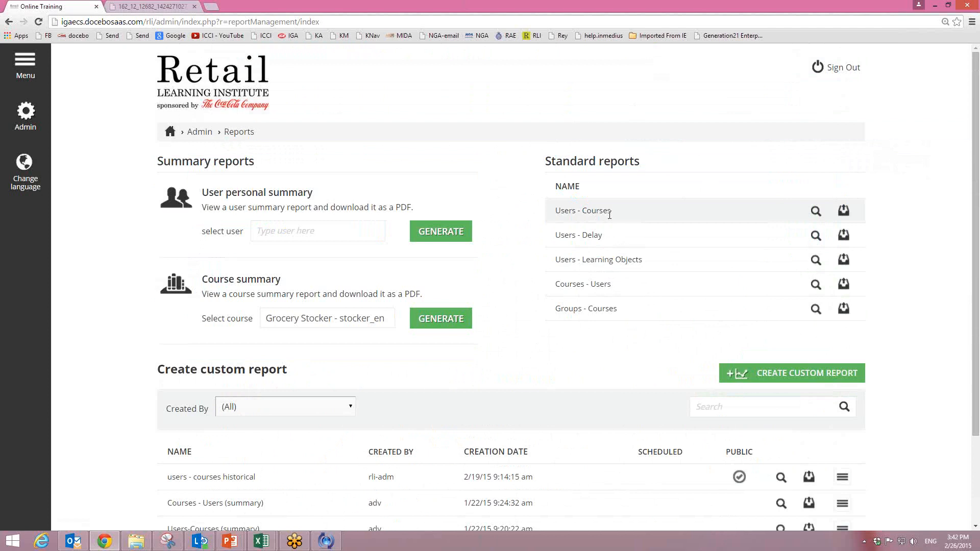
{"action": "left_click_drag", "start_coordinate": [660, 262], "coordinate": [559, 258]}
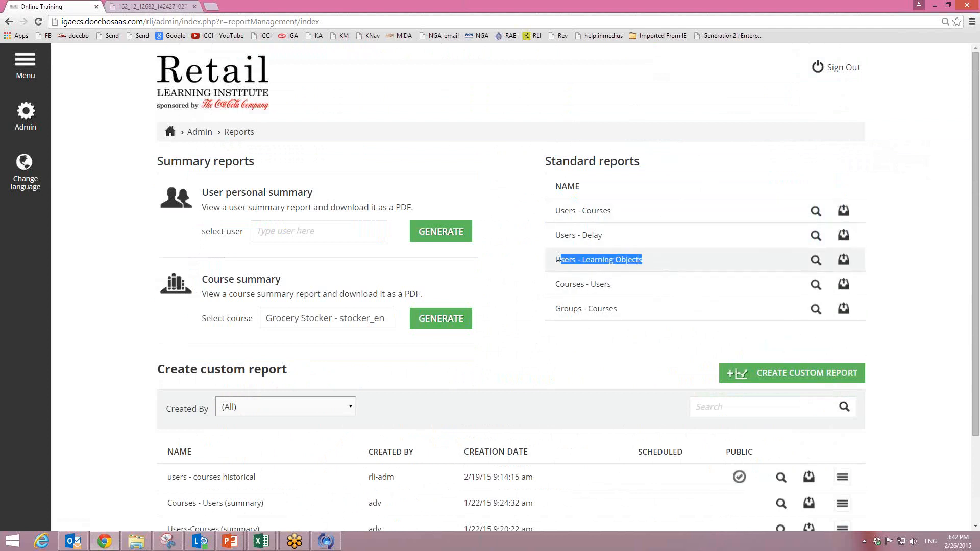
{"action": "left_click", "coordinate": [626, 288]}
{"action": "mouse_move", "coordinate": [598, 285]}
{"action": "left_mouse_down"}
{"action": "mouse_move", "coordinate": [543, 282]}
{"action": "mouse_move", "coordinate": [623, 289]}
{"action": "mouse_move", "coordinate": [546, 280]}
{"action": "mouse_move", "coordinate": [605, 286]}
{"action": "left_mouse_up"}
{"action": "left_click", "coordinate": [618, 291]}
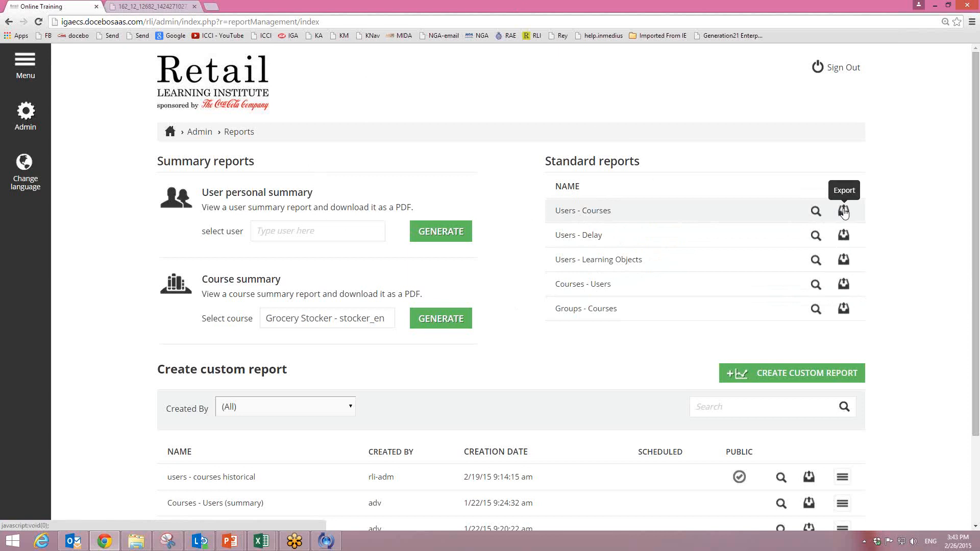
- View the Users - Courses standard report and look through its user and course rows
{"action": "left_click", "coordinate": [816, 213]}
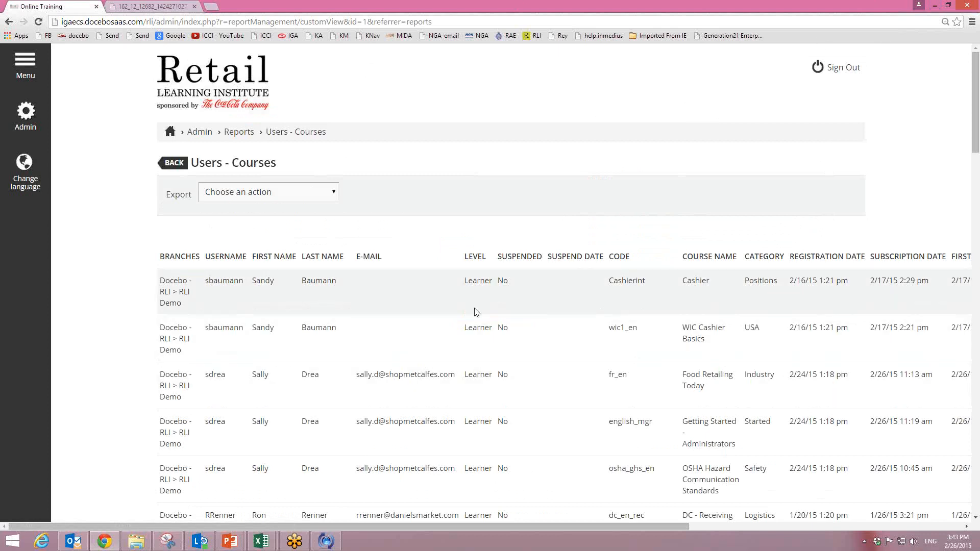
{"action": "scroll", "coordinate": [474, 313], "scroll_direction": "down", "scroll_amount": 2}
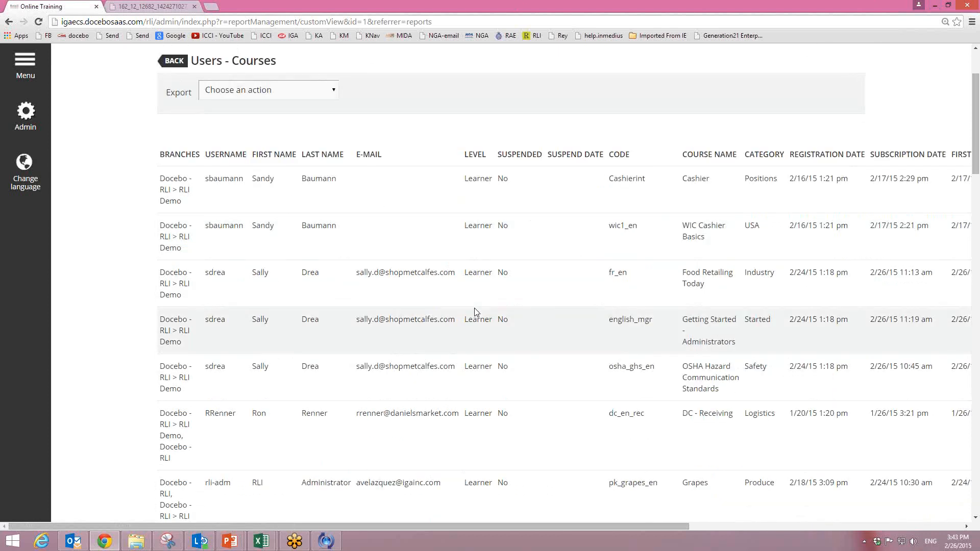
{"action": "scroll", "coordinate": [474, 312], "scroll_direction": "up", "scroll_amount": 2}
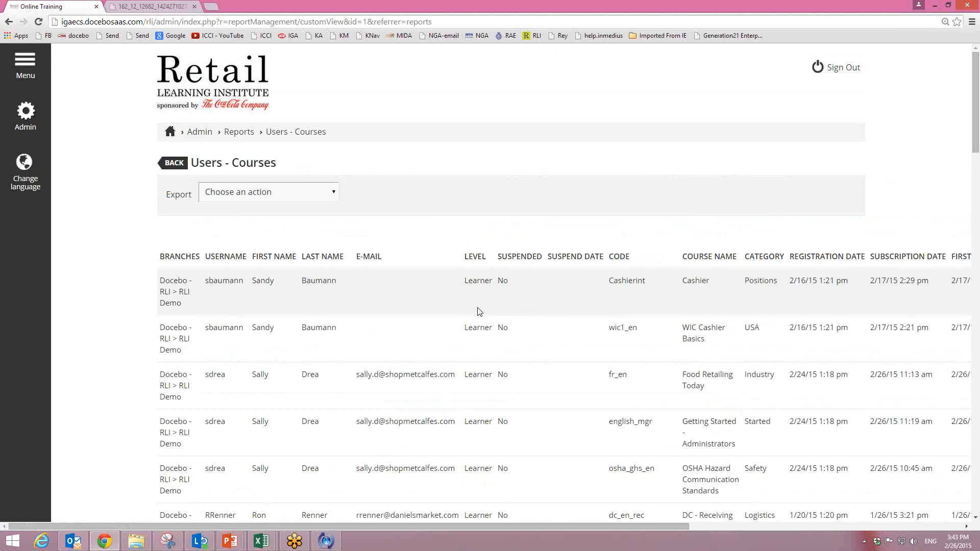
{"action": "scroll", "coordinate": [449, 371], "scroll_direction": "down", "scroll_amount": 5}
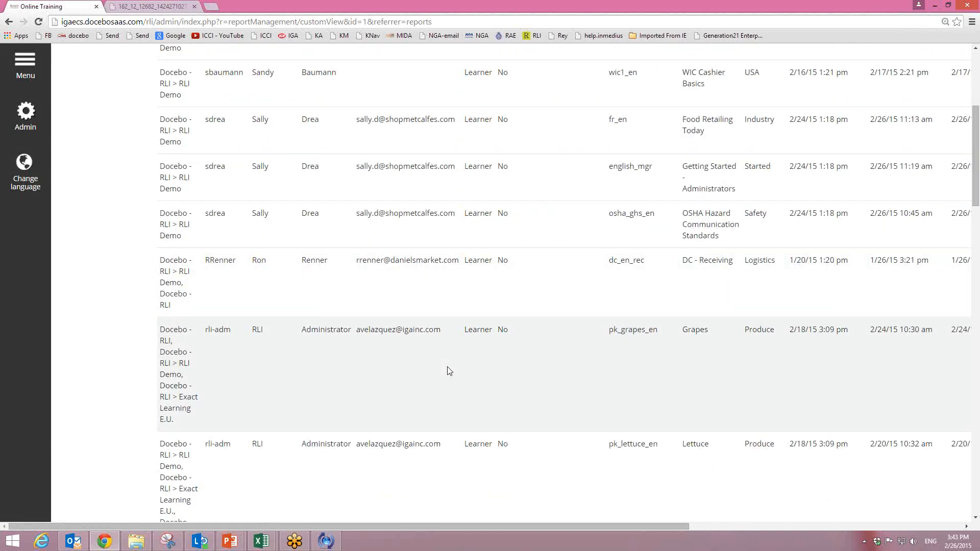
{"action": "scroll", "coordinate": [449, 371], "scroll_direction": "down", "scroll_amount": 11}
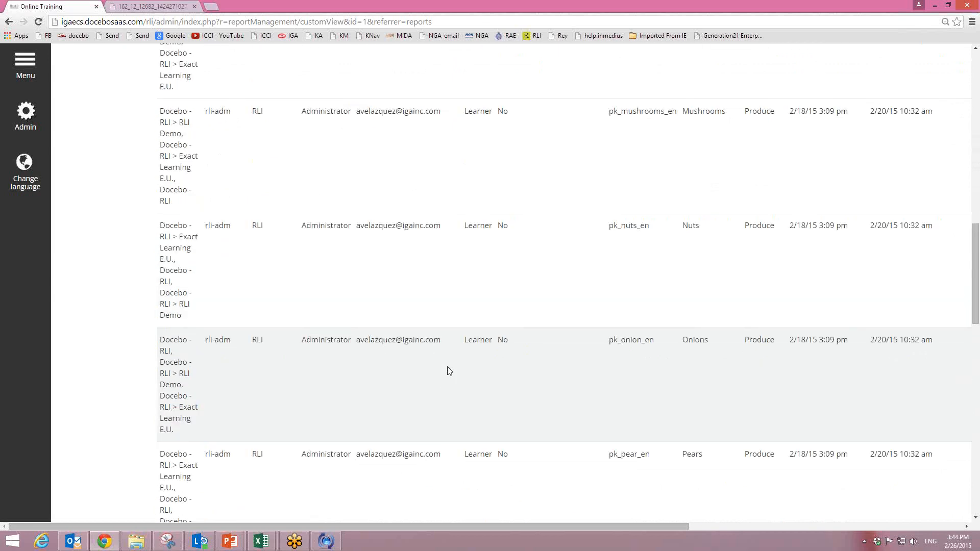
{"action": "scroll", "coordinate": [449, 371], "scroll_direction": "up", "scroll_amount": 12}
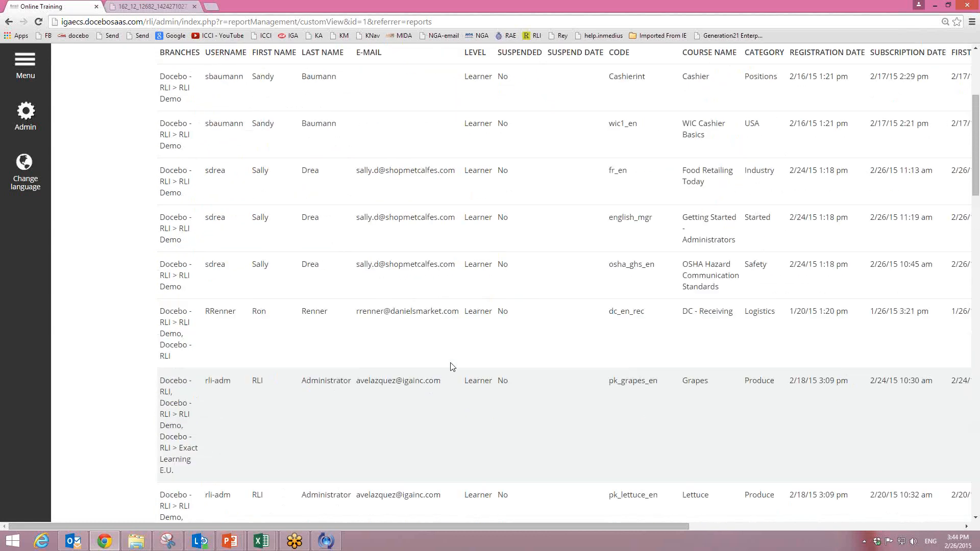
{"action": "scroll", "coordinate": [452, 367], "scroll_direction": "up", "scroll_amount": 4}
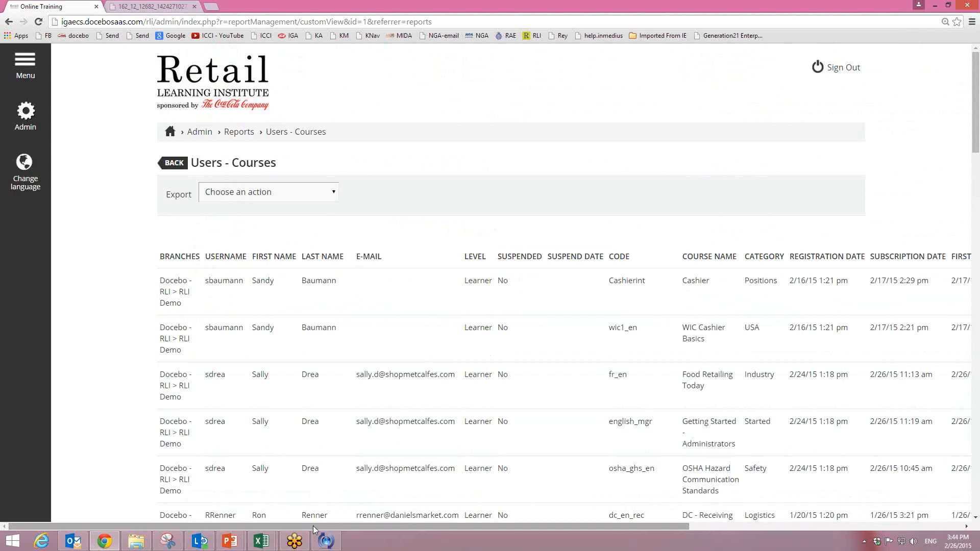
- Examine the Users - Courses columns across to Credits (CEUs), including dates, status and time in course, and return to the reports page
{"action": "left_click_drag", "start_coordinate": [313, 526], "coordinate": [400, 513]}
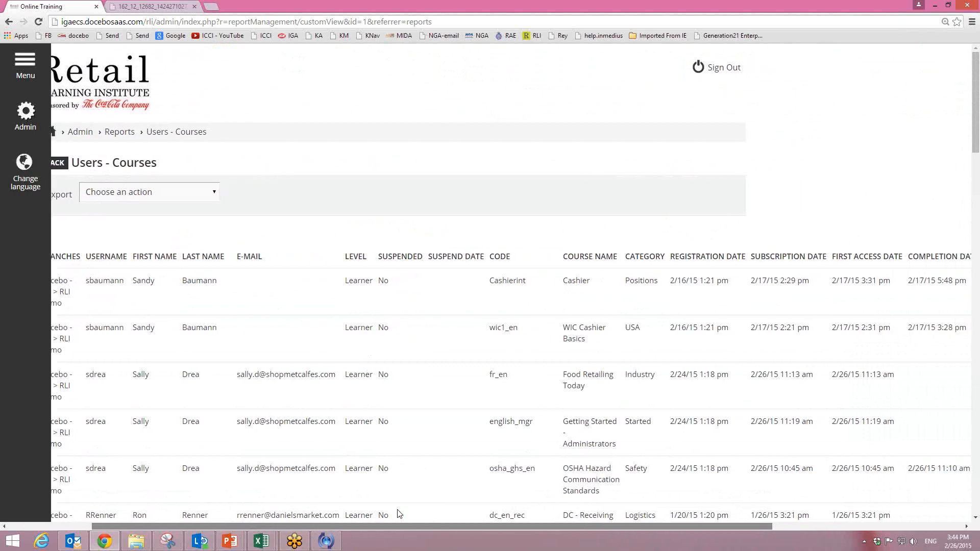
{"action": "left_click_drag", "start_coordinate": [400, 514], "coordinate": [404, 511]}
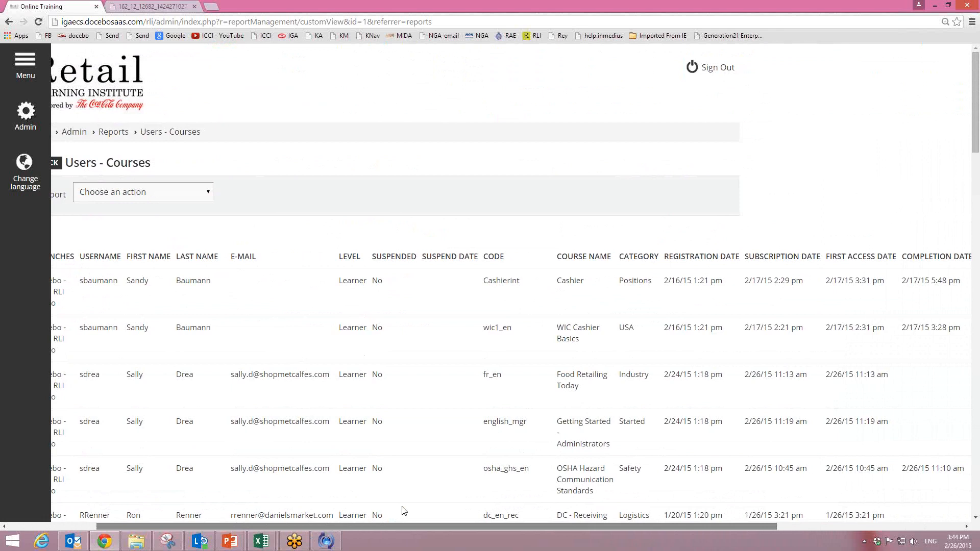
{"action": "left_click_drag", "start_coordinate": [404, 511], "coordinate": [470, 510]}
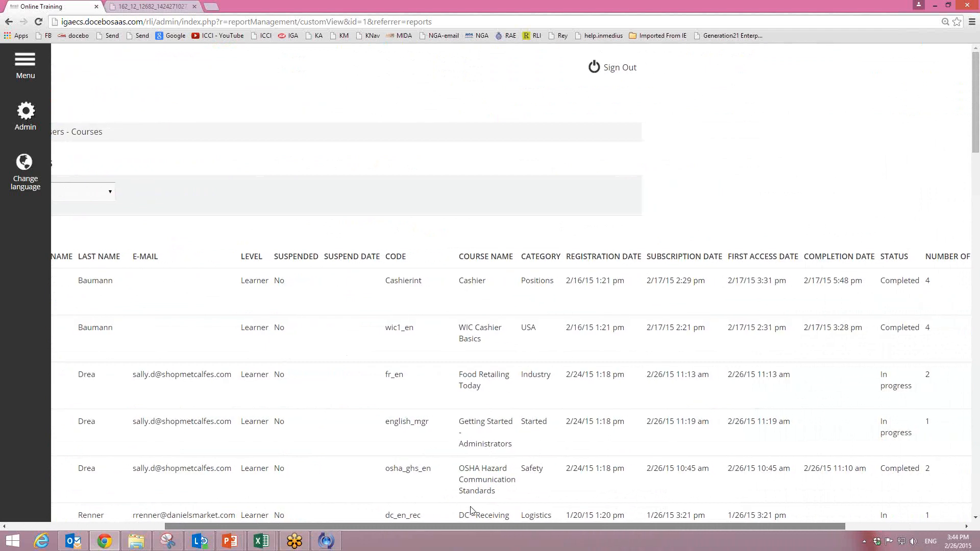
{"action": "left_click_drag", "start_coordinate": [471, 510], "coordinate": [537, 510]}
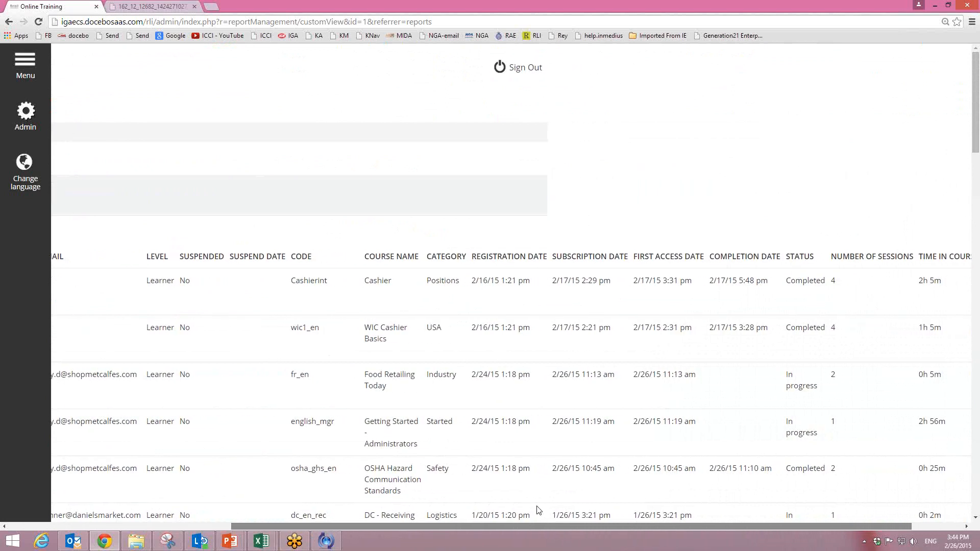
{"action": "scroll", "coordinate": [554, 508], "scroll_direction": "right", "scroll_amount": 2}
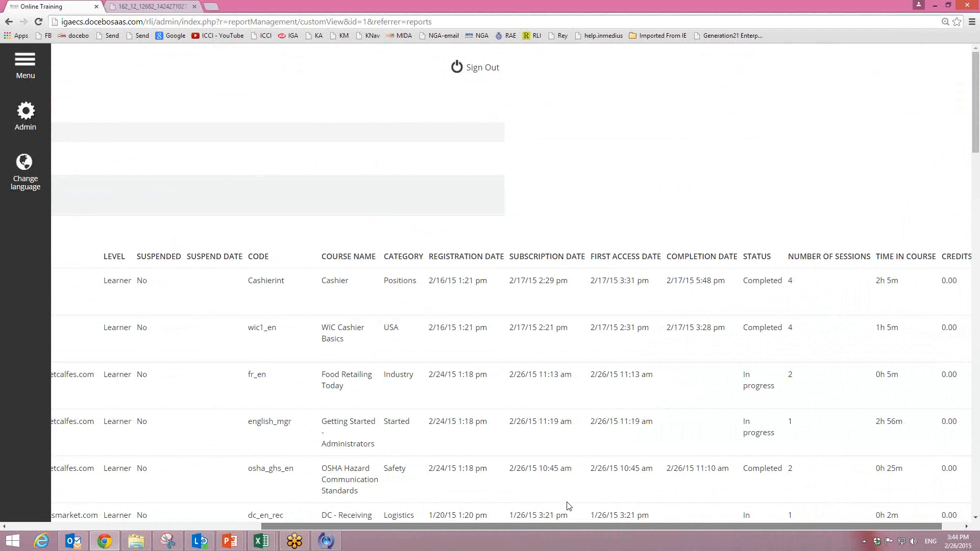
{"action": "scroll", "coordinate": [576, 503], "scroll_direction": "right", "scroll_amount": 1}
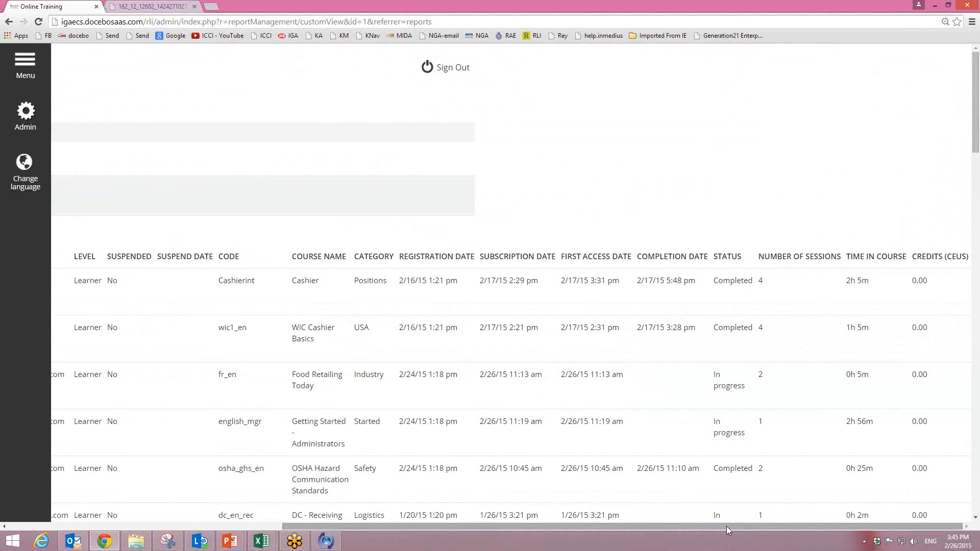
{"action": "left_click_drag", "start_coordinate": [727, 527], "coordinate": [424, 531]}
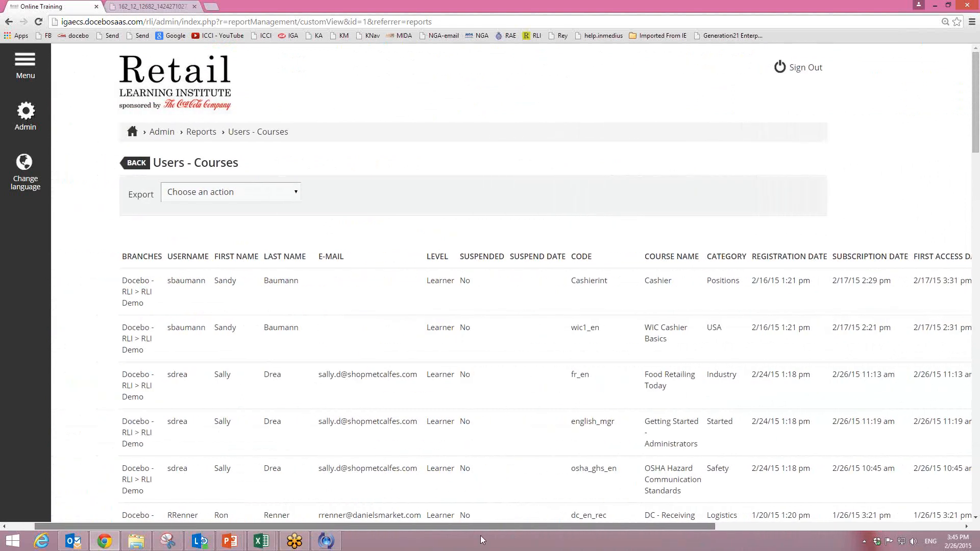
{"action": "left_click", "coordinate": [132, 165]}
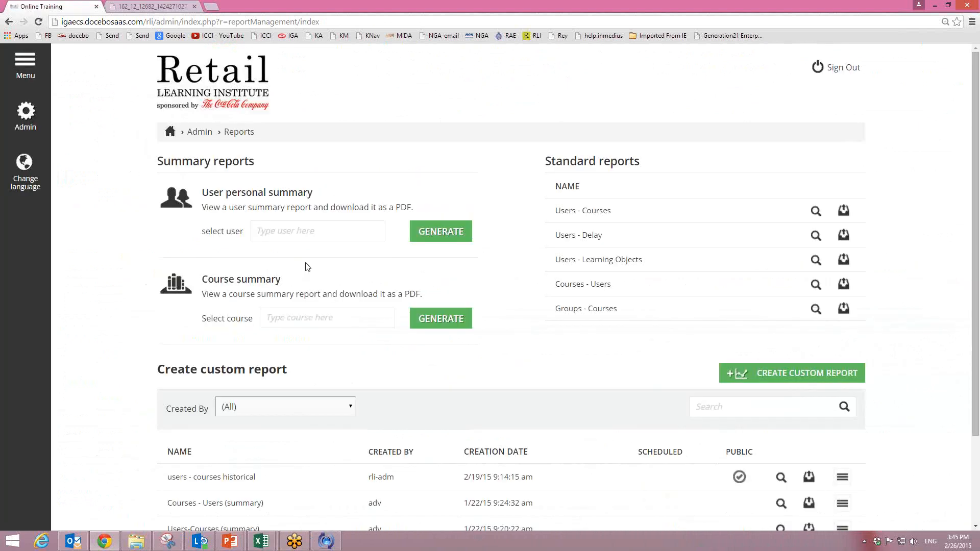
- View the Users - Courses standard report again, export it as XLS and download the exported file
{"action": "left_click", "coordinate": [816, 211]}
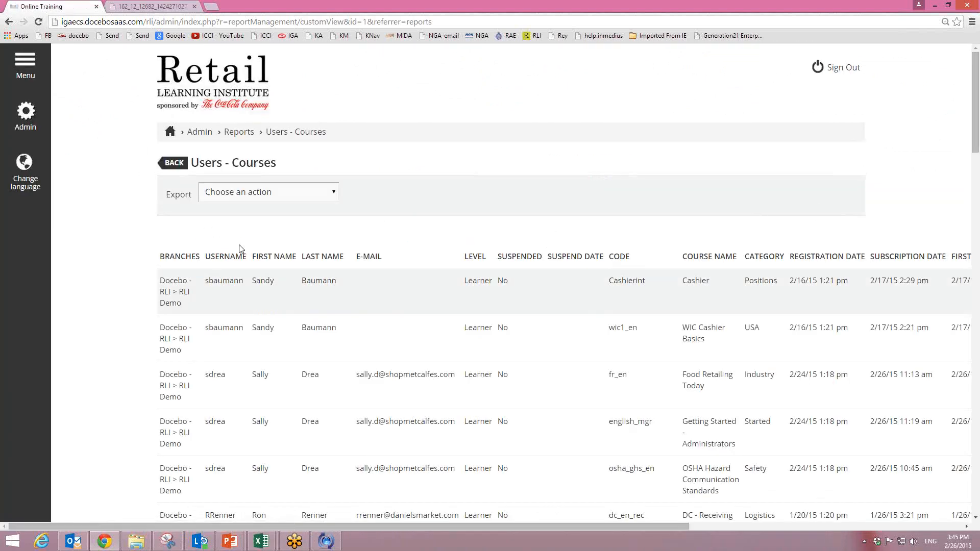
{"action": "left_click", "coordinate": [333, 196]}
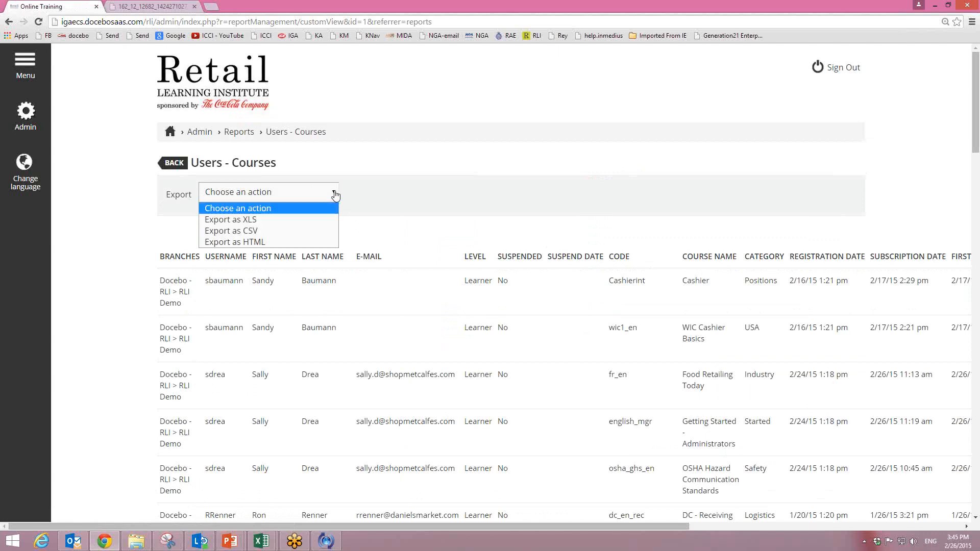
{"action": "left_click", "coordinate": [299, 220]}
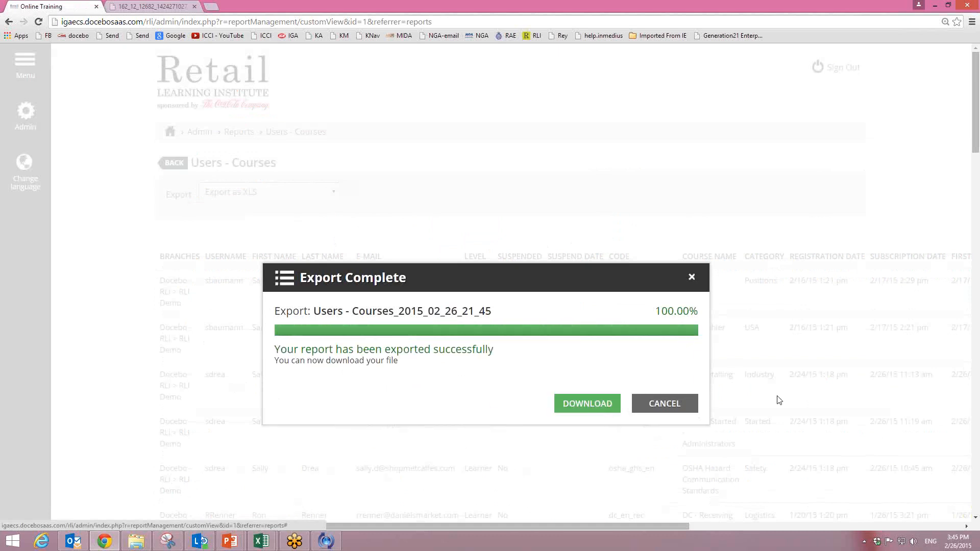
{"action": "left_click", "coordinate": [586, 404]}
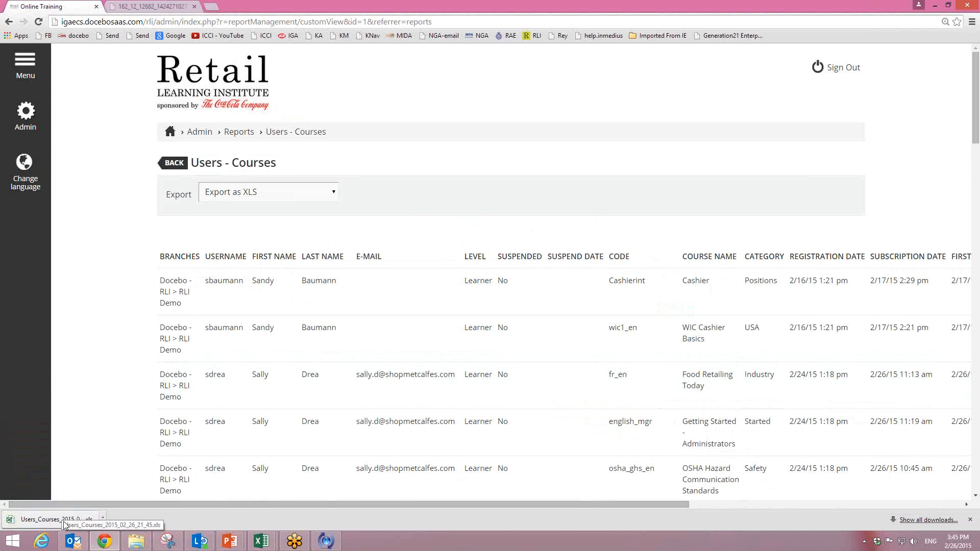
- Open the downloaded Users_Courses workbook in Excel with editing enabled, and close it and the errors_DoceboSampleStudents files without saving
{"action": "left_click", "coordinate": [60, 521]}
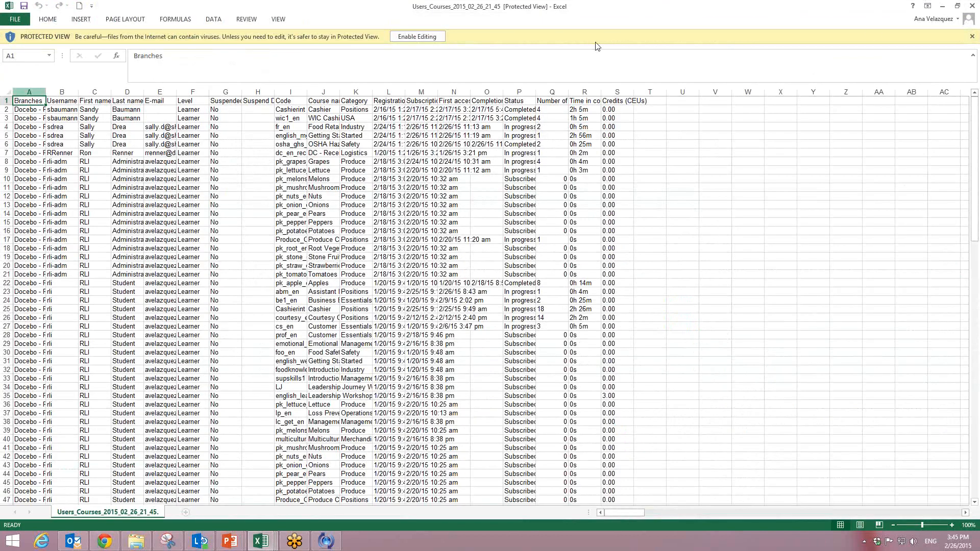
{"action": "left_click", "coordinate": [416, 36]}
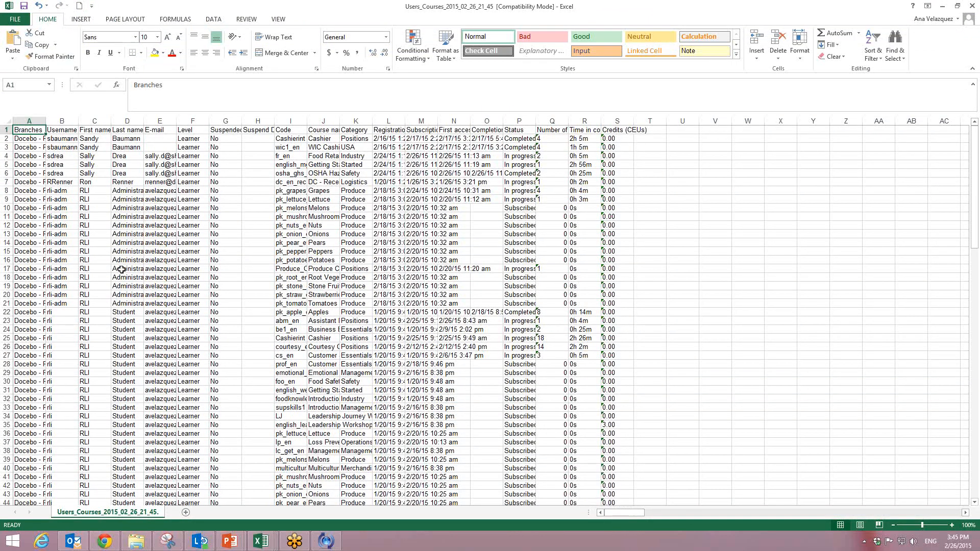
{"action": "left_click", "coordinate": [974, 6]}
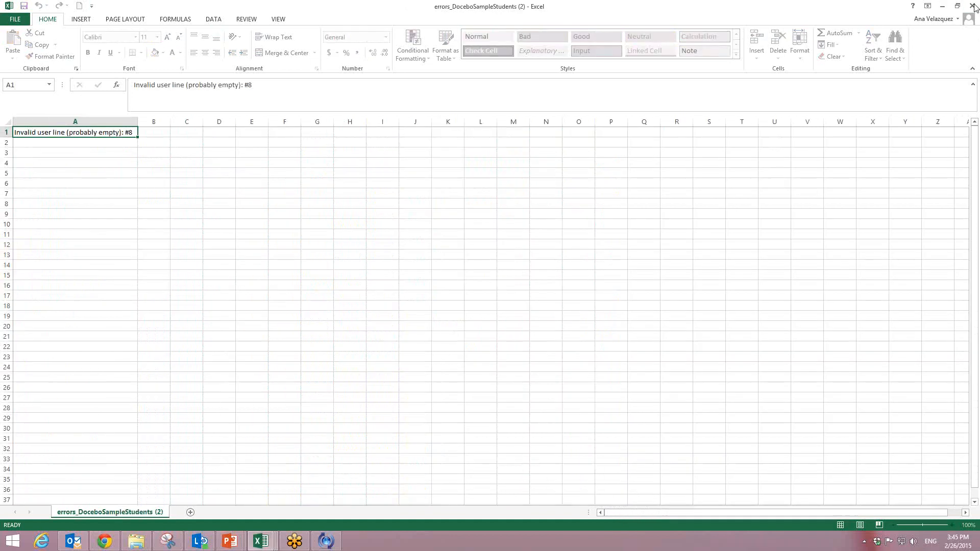
{"action": "left_click", "coordinate": [972, 6]}
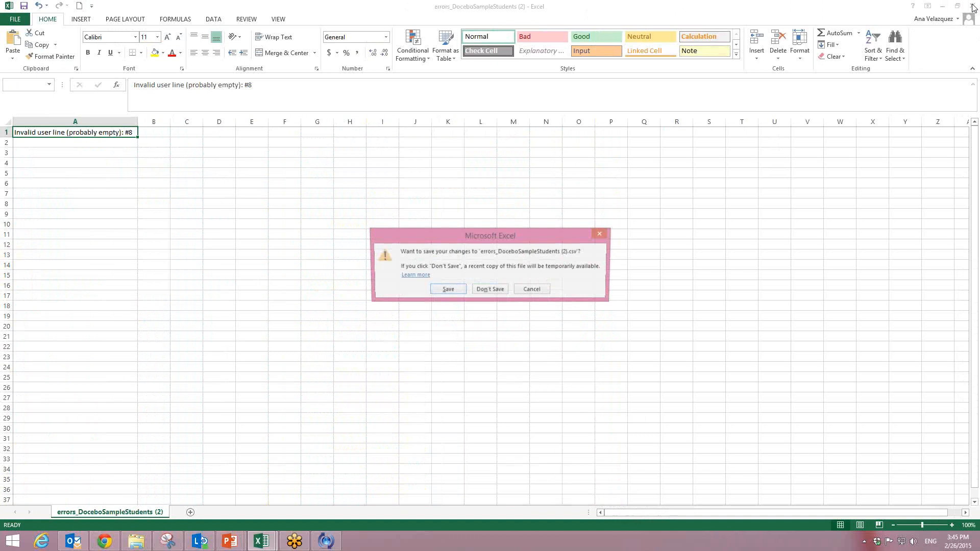
{"action": "left_click", "coordinate": [495, 295]}
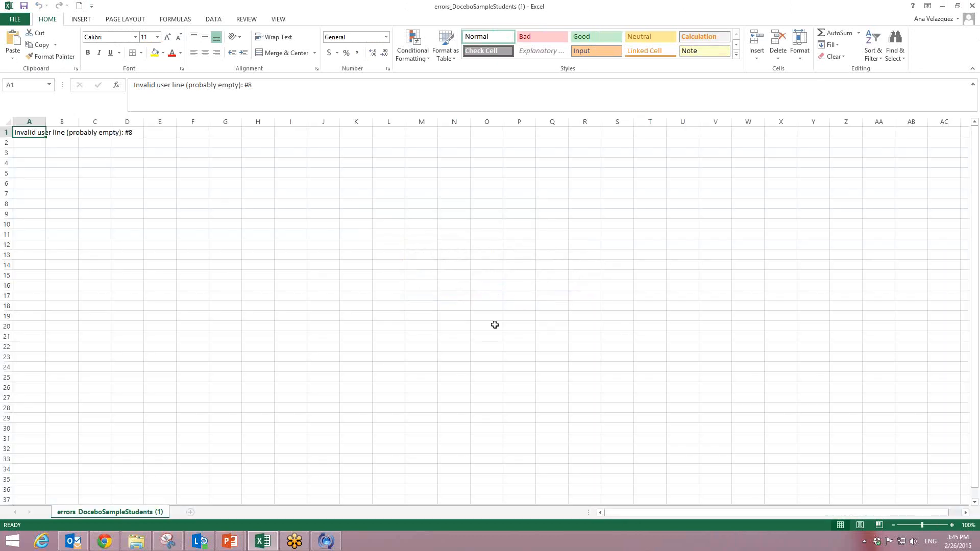
{"action": "left_click", "coordinate": [972, 6]}
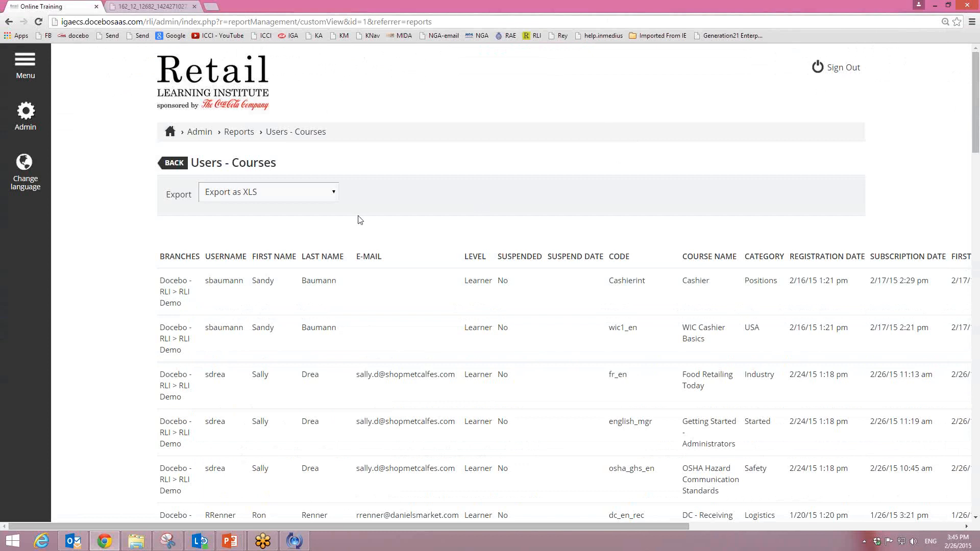
- Return to the reports page and start a custom report of type Users - Courses named "mo User/Course", continuing to user selection
{"action": "left_click", "coordinate": [173, 164]}
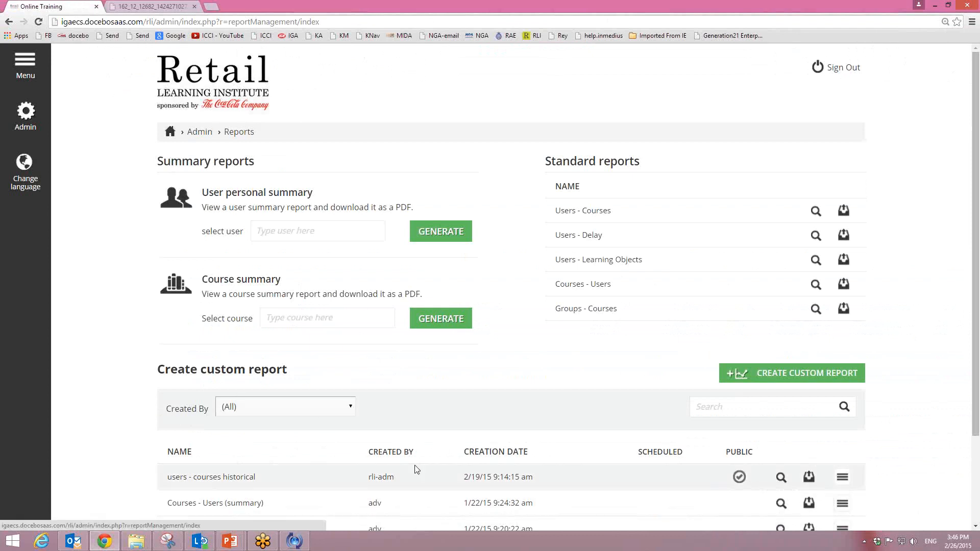
{"action": "scroll", "coordinate": [417, 469], "scroll_direction": "down", "scroll_amount": 1}
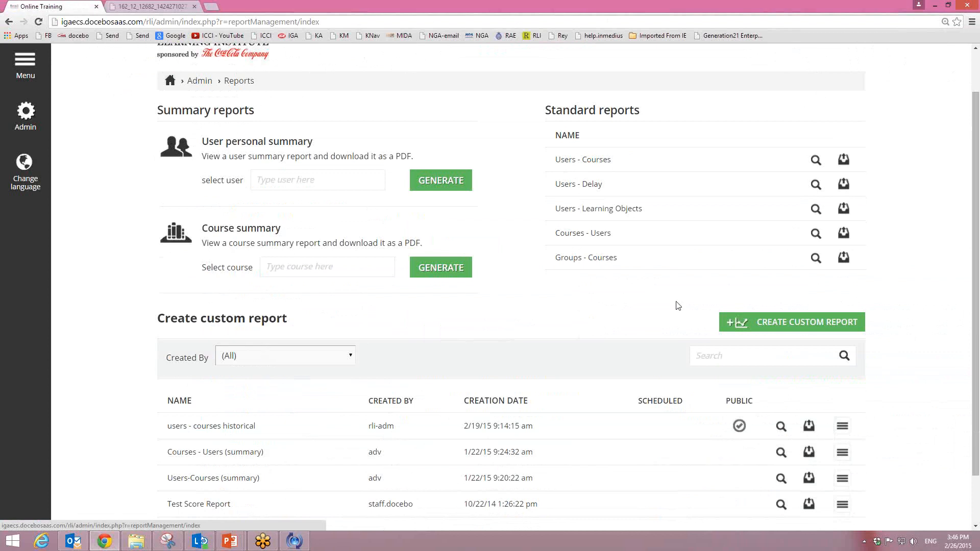
{"action": "left_click", "coordinate": [762, 325]}
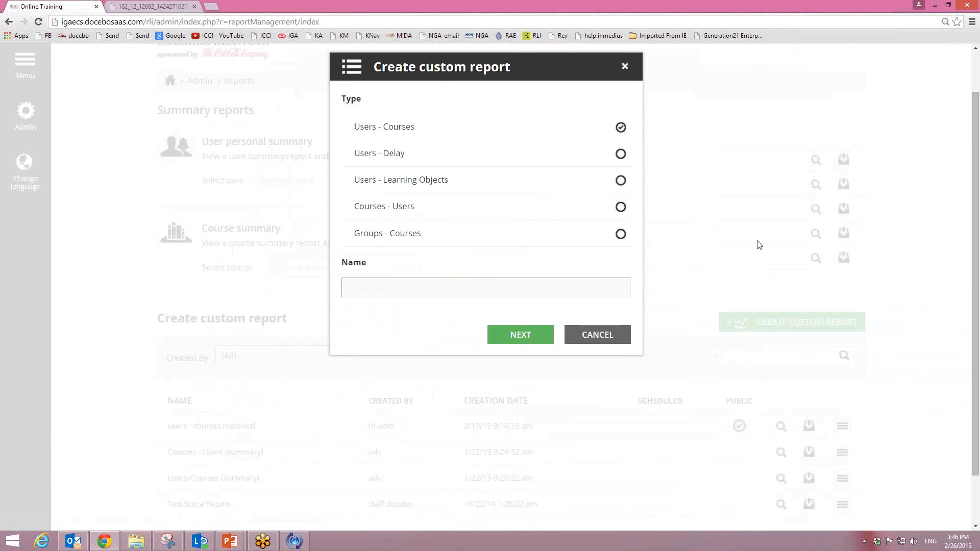
{"action": "type", "text": "mo User/Course"}
{"action": "left_click", "coordinate": [522, 332]}
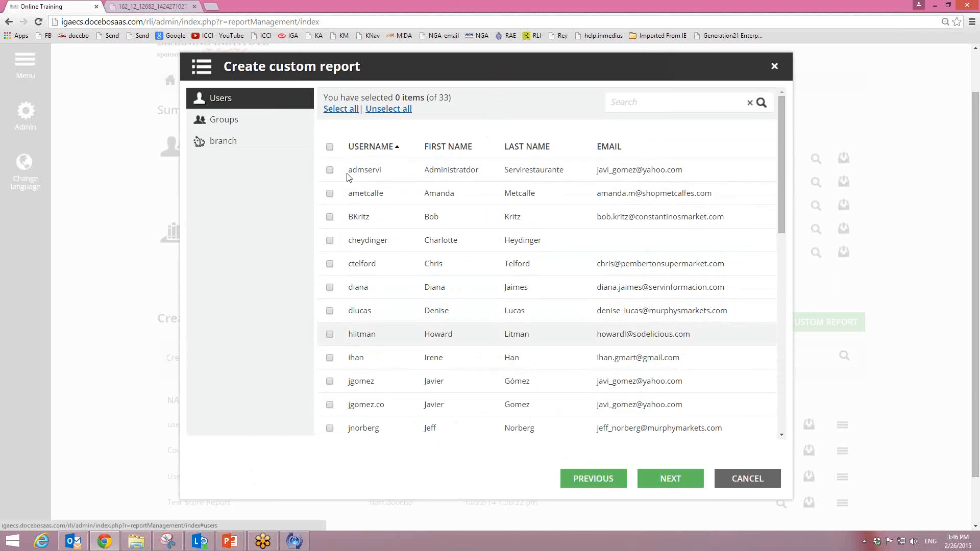
- Select all users for the custom report
{"action": "left_click", "coordinate": [338, 109]}
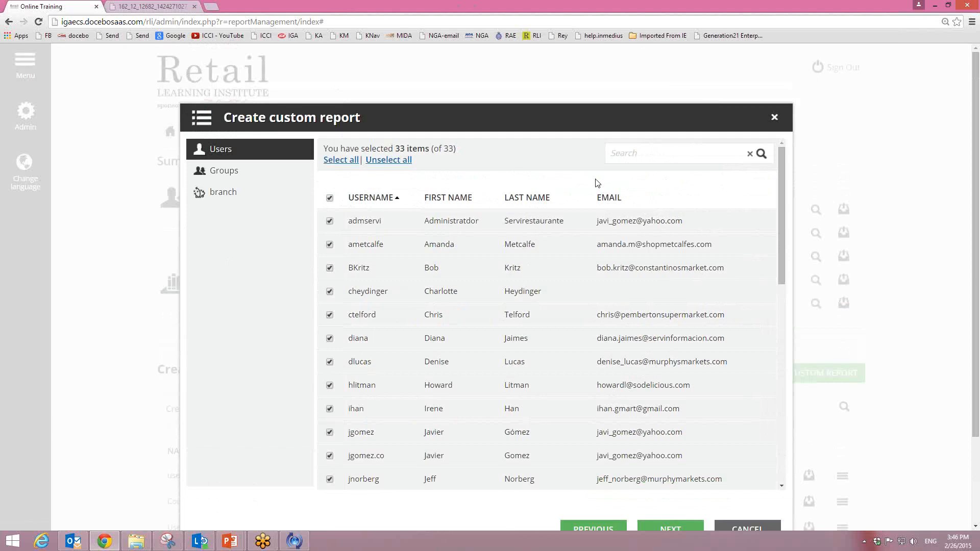
{"action": "scroll", "coordinate": [610, 182], "scroll_direction": "down", "scroll_amount": 1}
{"action": "scroll", "coordinate": [616, 149], "scroll_direction": "up", "scroll_amount": 1}
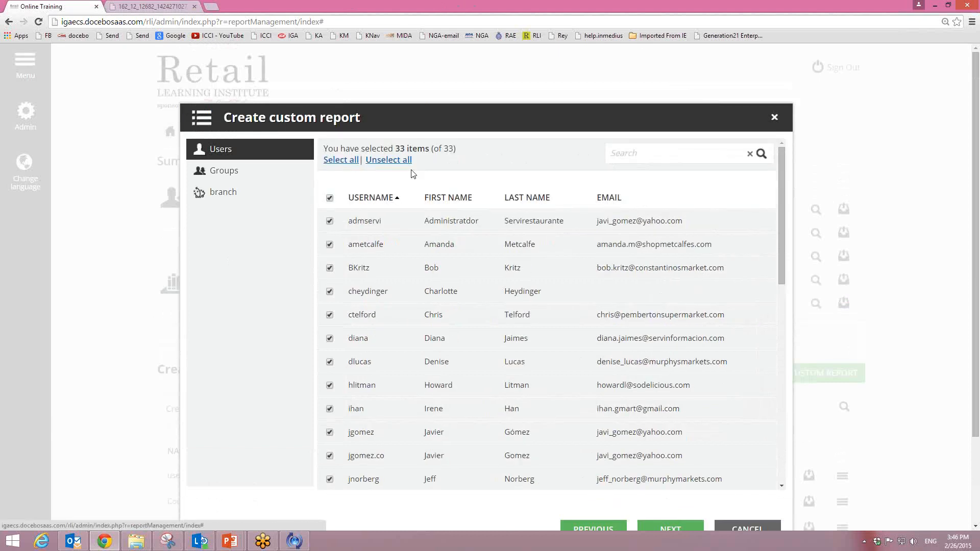
- Select all branches for the custom report
{"action": "left_click_drag", "start_coordinate": [620, 76], "coordinate": [673, 108]}
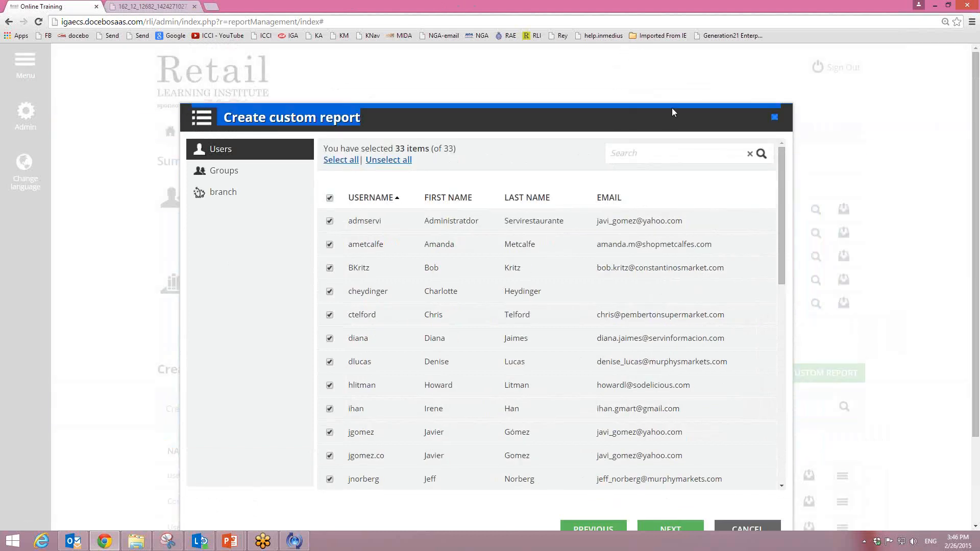
{"action": "left_click", "coordinate": [616, 121]}
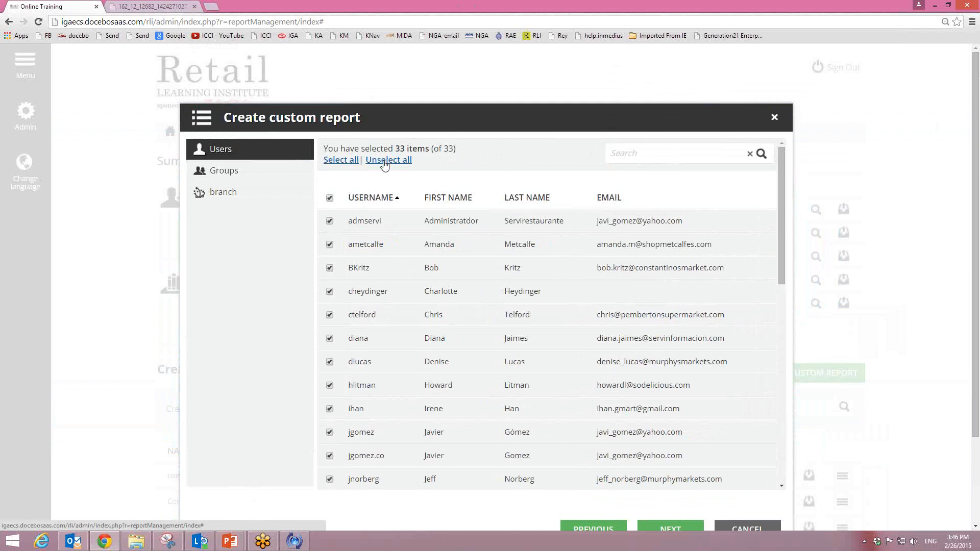
{"action": "left_click", "coordinate": [299, 189]}
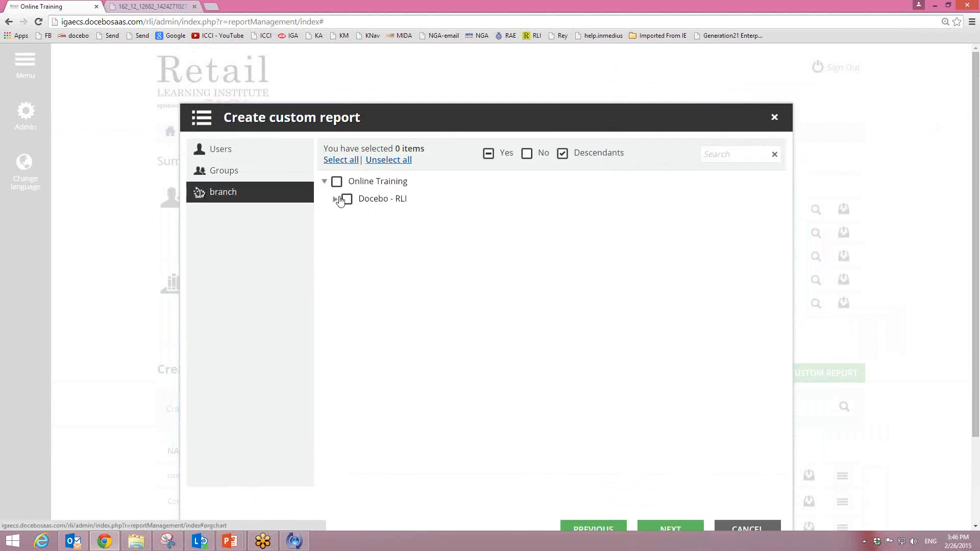
{"action": "left_click", "coordinate": [342, 161]}
- Clear the custom report's user selection, reselect all listed users and review the user list
{"action": "left_click", "coordinate": [235, 149]}
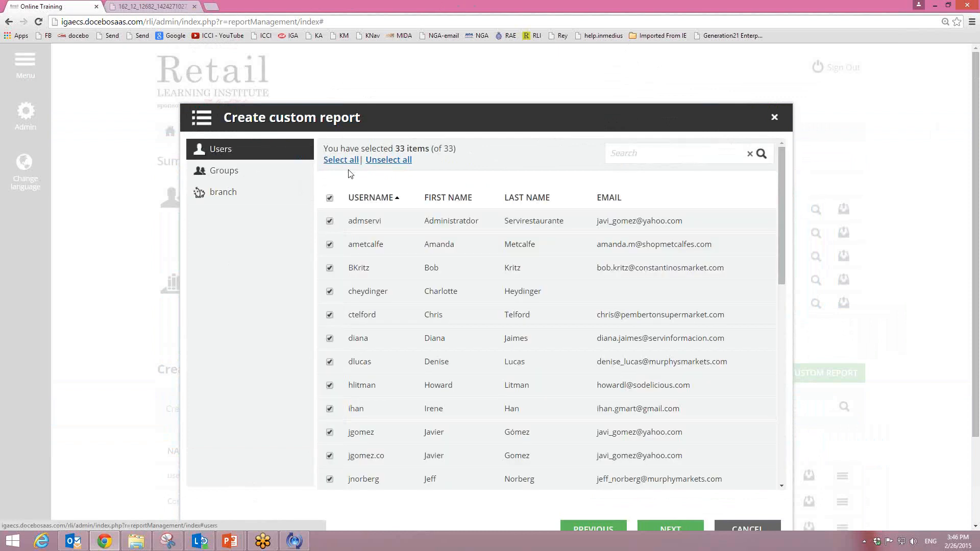
{"action": "left_click", "coordinate": [393, 161]}
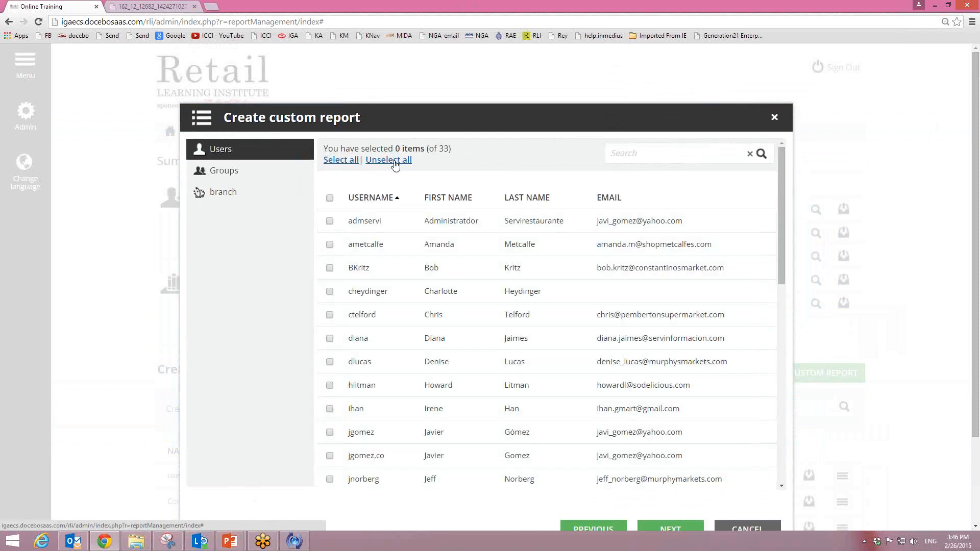
{"action": "left_click", "coordinate": [330, 199]}
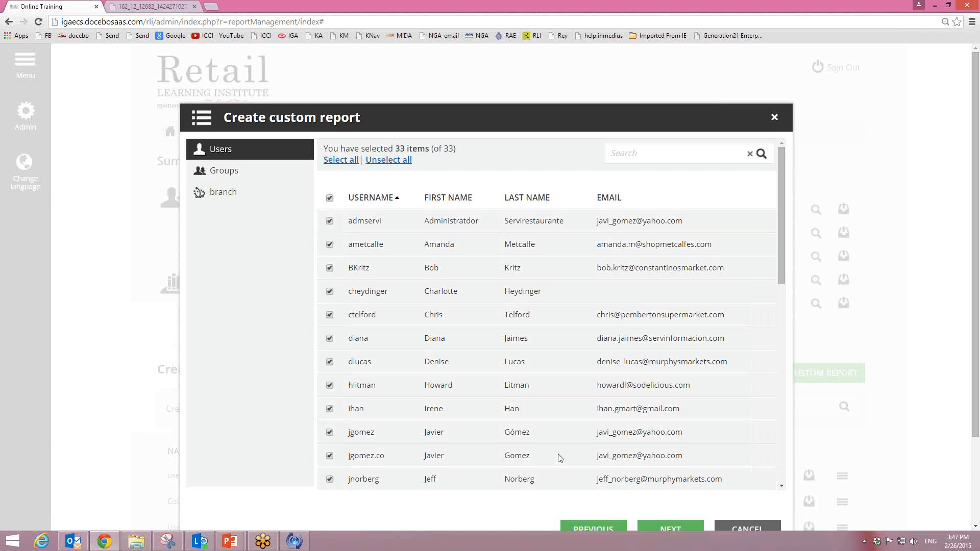
{"action": "scroll", "coordinate": [565, 454], "scroll_direction": "down", "scroll_amount": 7}
{"action": "scroll", "coordinate": [565, 455], "scroll_direction": "down", "scroll_amount": 5}
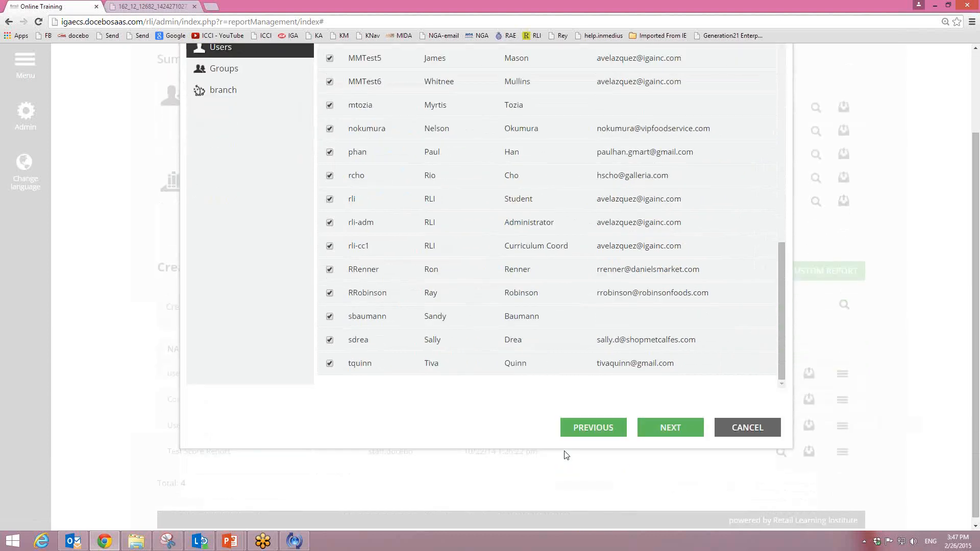
{"action": "scroll", "coordinate": [565, 455], "scroll_direction": "up", "scroll_amount": 4}
{"action": "scroll", "coordinate": [567, 449], "scroll_direction": "up", "scroll_amount": 6}
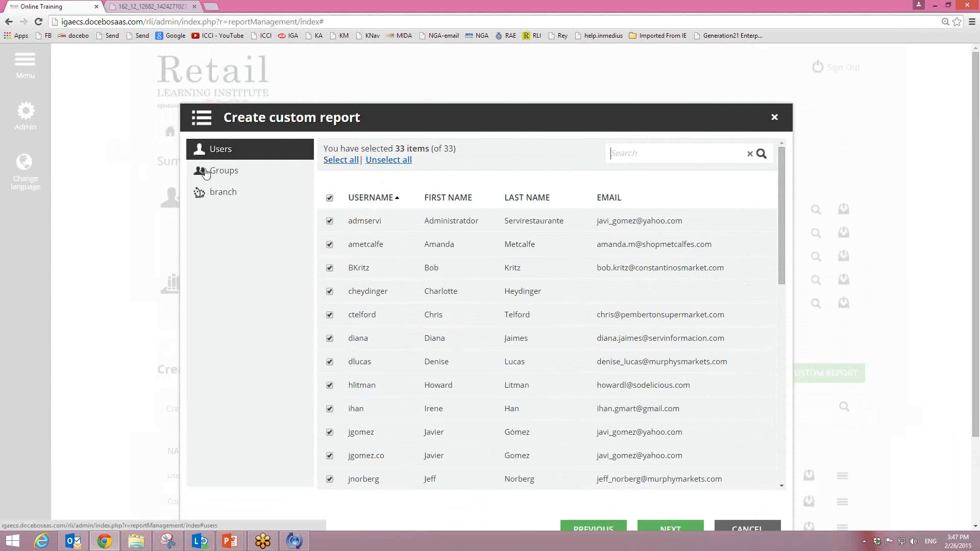
- Replace the full branch selection with only the Docebo - RLI branch, without its descendants
{"action": "left_click", "coordinate": [222, 192]}
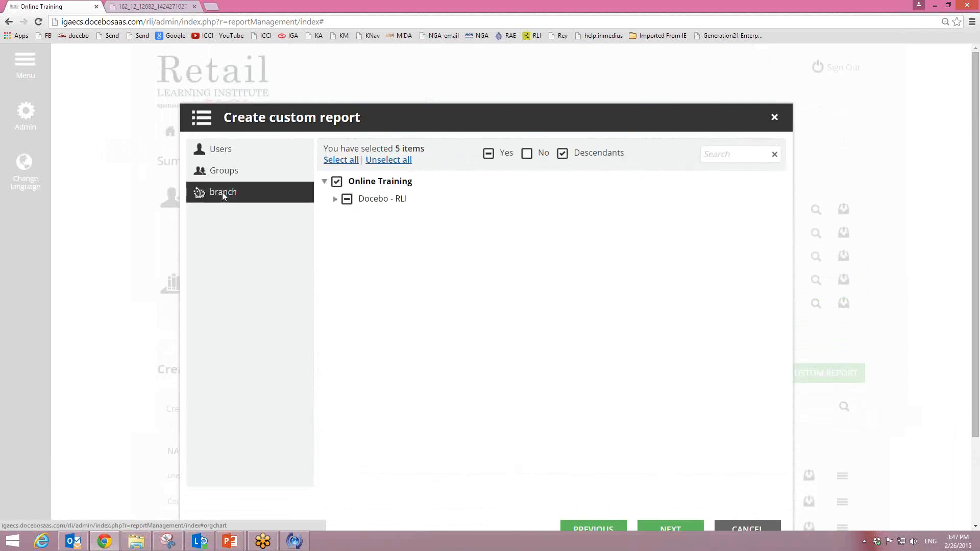
{"action": "left_click", "coordinate": [336, 182]}
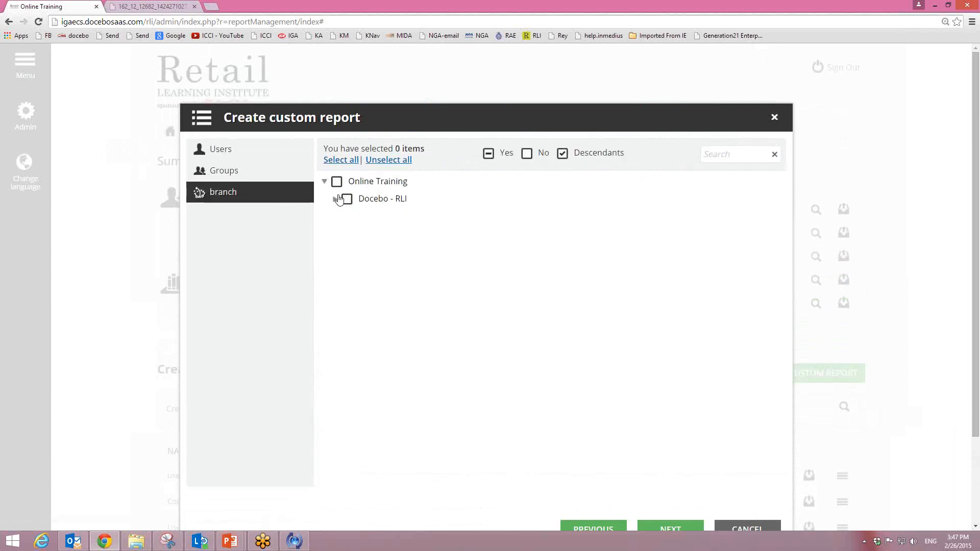
{"action": "left_click", "coordinate": [336, 162]}
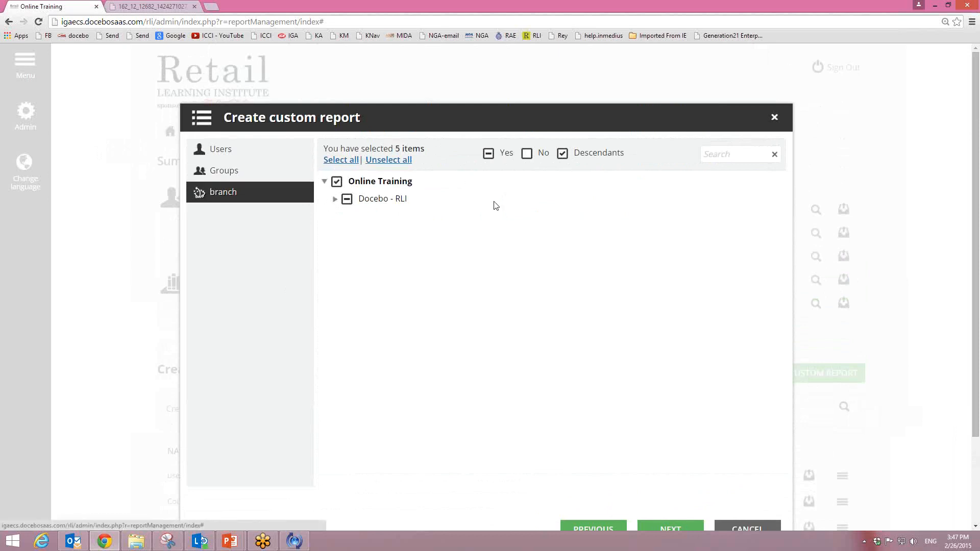
{"action": "left_click", "coordinate": [338, 184]}
{"action": "left_click", "coordinate": [347, 199]}
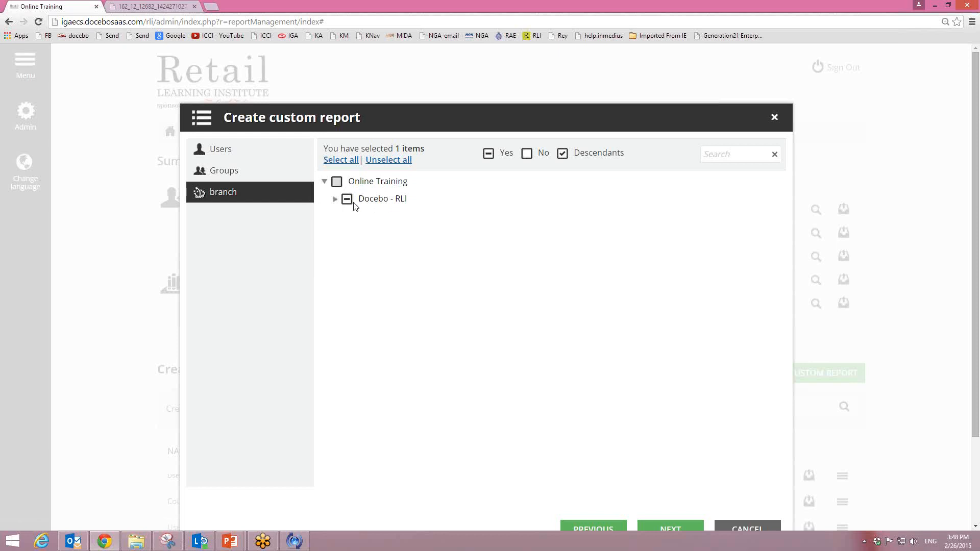
- Include the Online Training branch itself and Docebo - RLI with its descendants, and continue to course selection
{"action": "left_click", "coordinate": [337, 182]}
{"action": "left_click", "coordinate": [335, 199]}
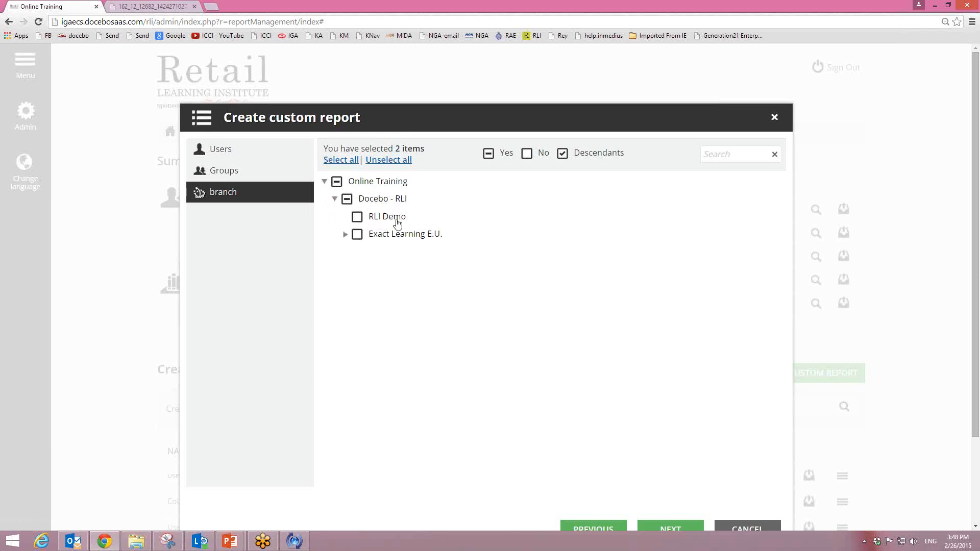
{"action": "double_click", "coordinate": [348, 202]}
{"action": "left_click", "coordinate": [347, 200]}
{"action": "left_click", "coordinate": [416, 280]}
{"action": "scroll", "coordinate": [694, 337], "scroll_direction": "down", "scroll_amount": 1}
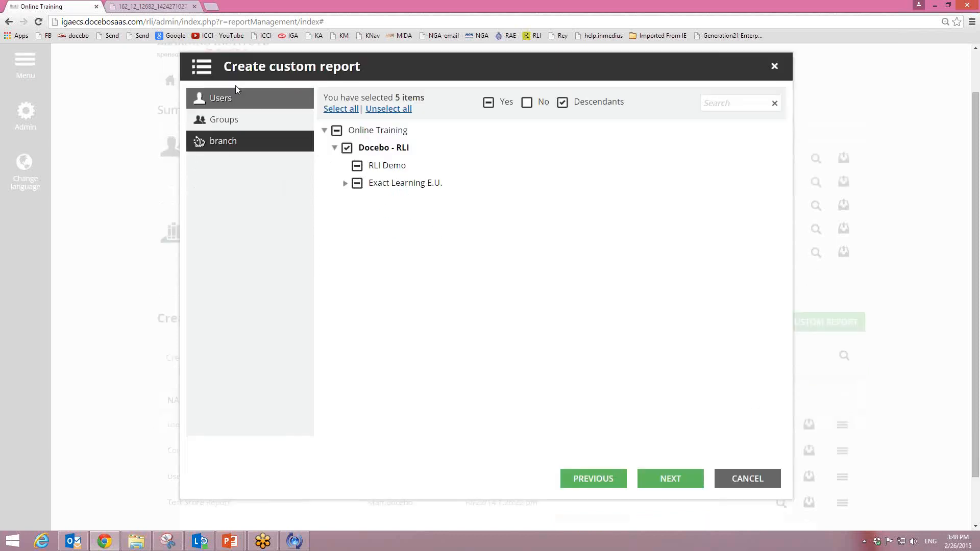
{"action": "left_click", "coordinate": [667, 482]}
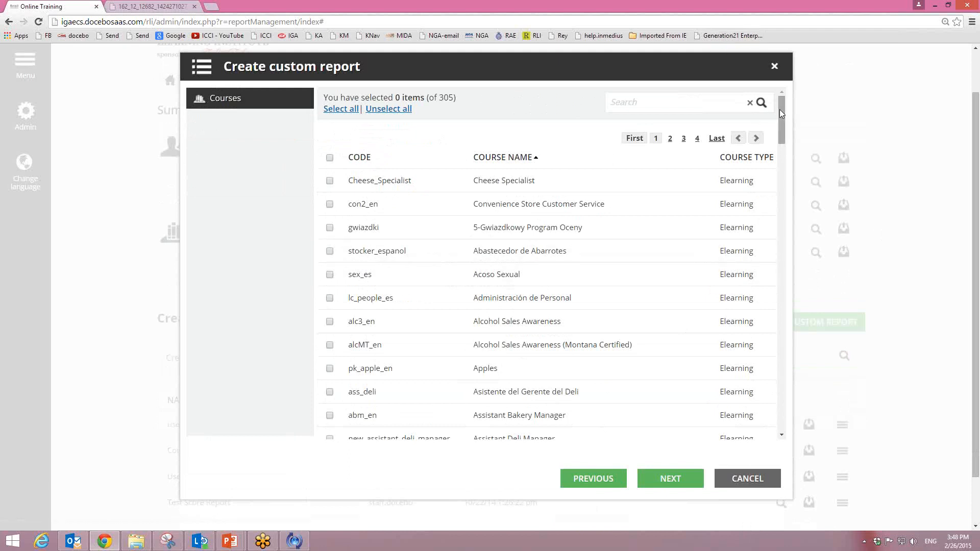
- Select the Apples course (pk_apple_en) for the report and continue to the filter and field options
{"action": "mouse_move", "coordinate": [780, 109]}
{"action": "left_mouse_down"}
{"action": "mouse_move", "coordinate": [777, 137]}
{"action": "mouse_move", "coordinate": [780, 100]}
{"action": "left_mouse_up"}
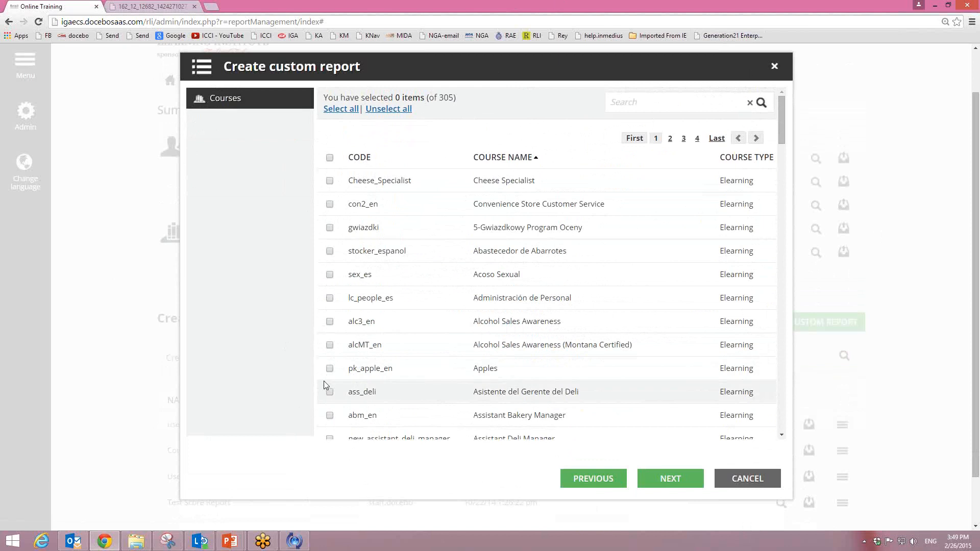
{"action": "left_click", "coordinate": [330, 369]}
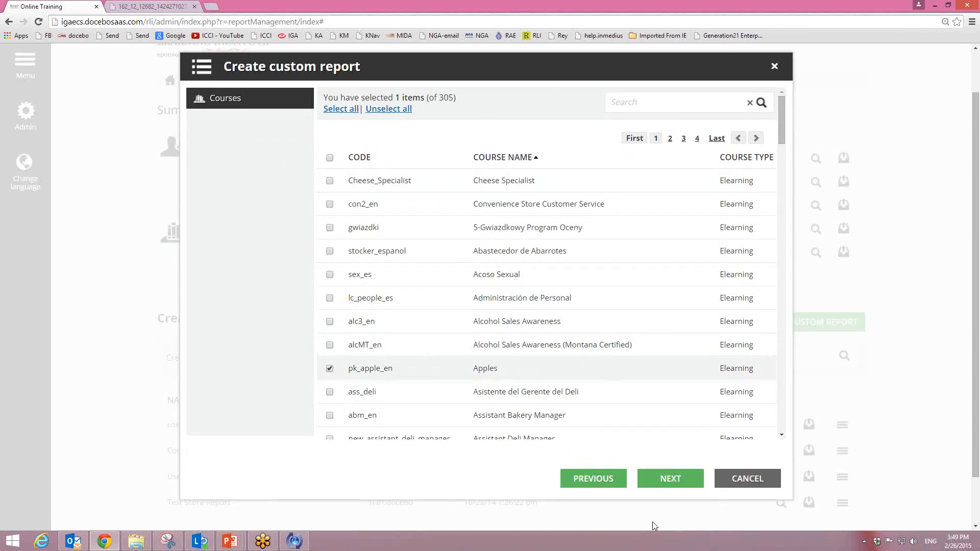
{"action": "left_click", "coordinate": [666, 483]}
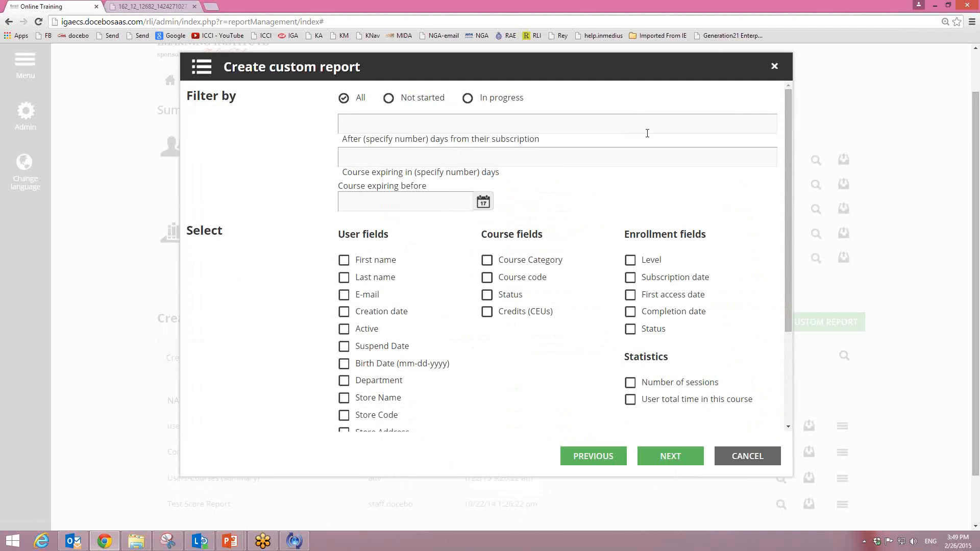
- Try a filter of 10 days after subscription, look at the expiry date picker, and clear the days value
{"action": "type", "text": "10"}
{"action": "left_click", "coordinate": [361, 199]}
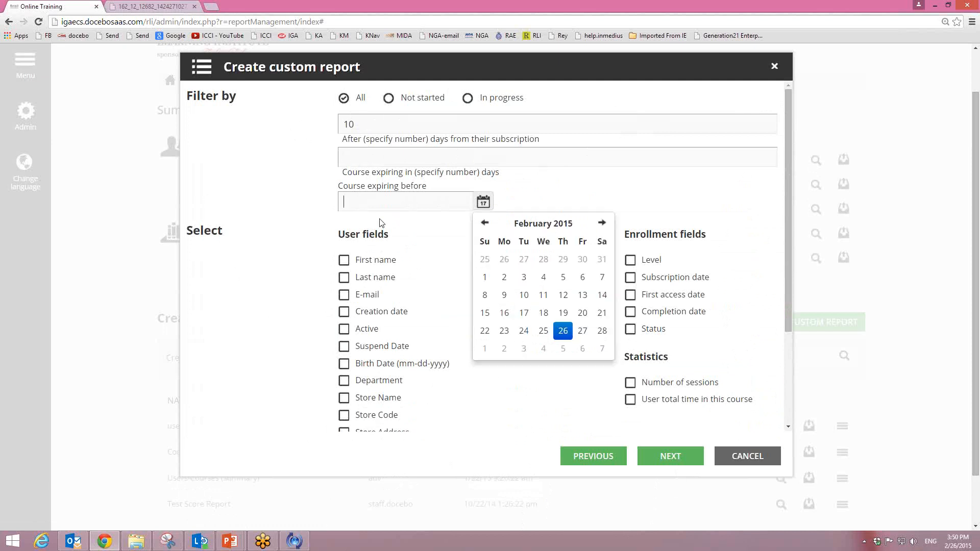
{"action": "left_click", "coordinate": [364, 206]}
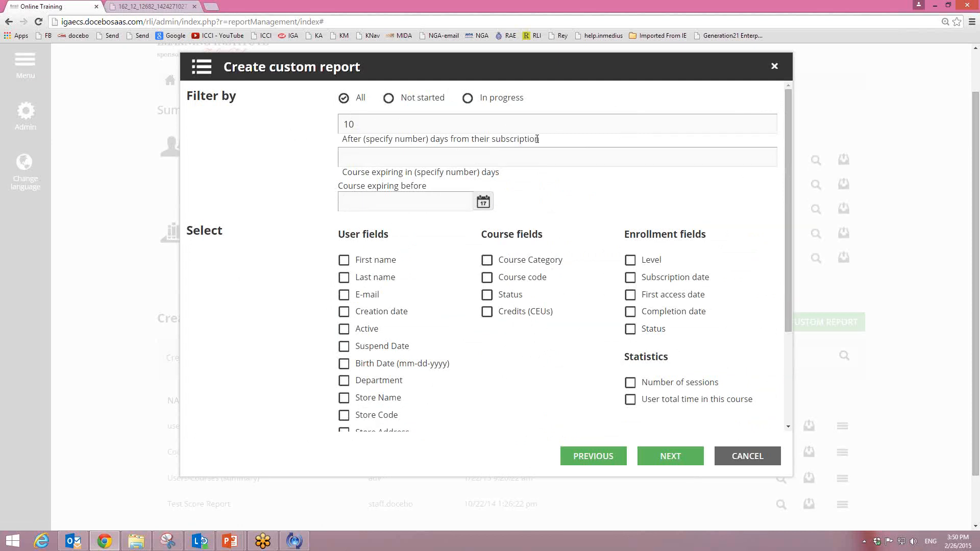
{"action": "left_click_drag", "start_coordinate": [534, 140], "coordinate": [336, 144]}
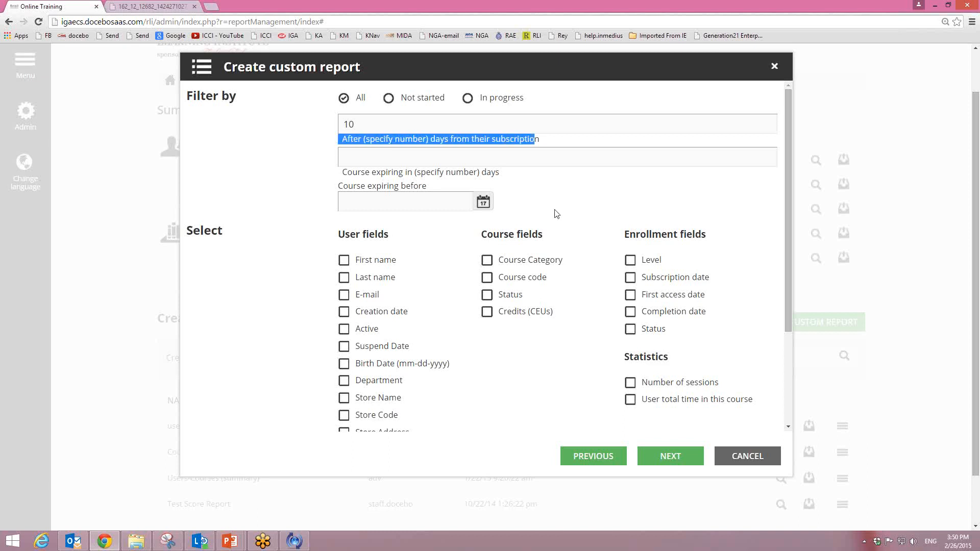
{"action": "left_click", "coordinate": [425, 123]}
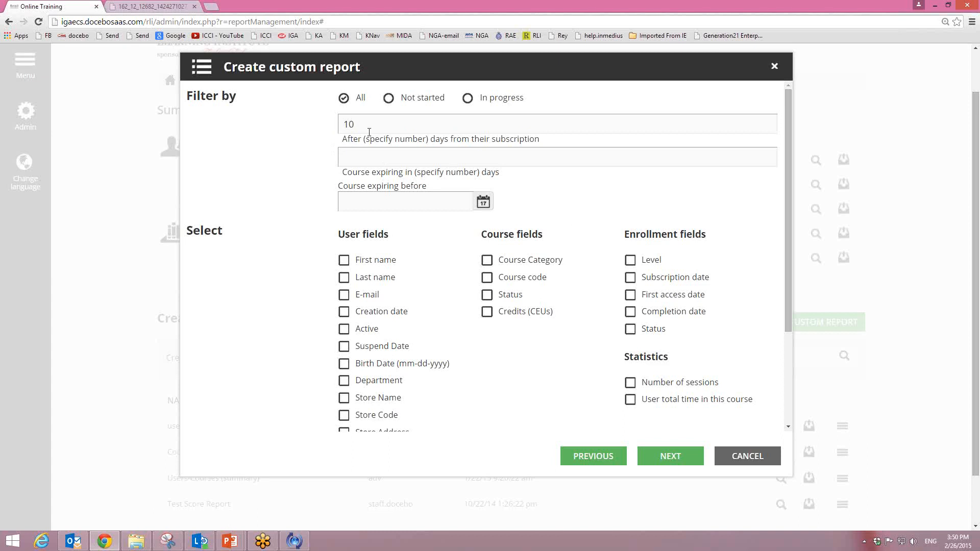
{"action": "double_click", "coordinate": [354, 119]}
{"action": "key", "text": "BackSpace"}
- Include the First name and Last name user fields in the report
{"action": "scroll", "coordinate": [403, 317], "scroll_direction": "down", "scroll_amount": 1}
{"action": "scroll", "coordinate": [403, 319], "scroll_direction": "down", "scroll_amount": 1}
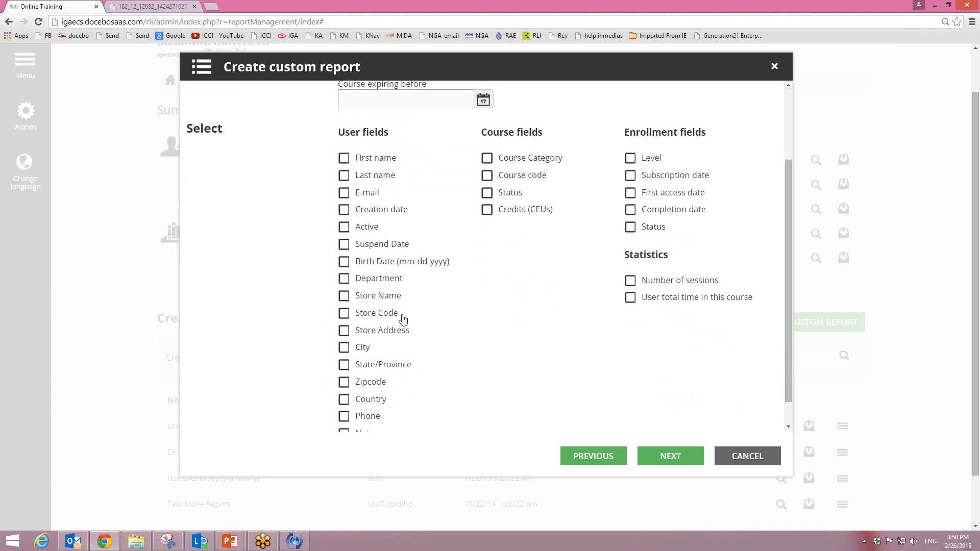
{"action": "left_click", "coordinate": [345, 160]}
{"action": "left_click", "coordinate": [344, 176]}
{"action": "scroll", "coordinate": [522, 323], "scroll_direction": "down", "scroll_amount": 2}
- Add Completion date, Number of sessions and User total time in this course to the report, and continue to the final stage
{"action": "scroll", "coordinate": [521, 324], "scroll_direction": "up", "scroll_amount": 3}
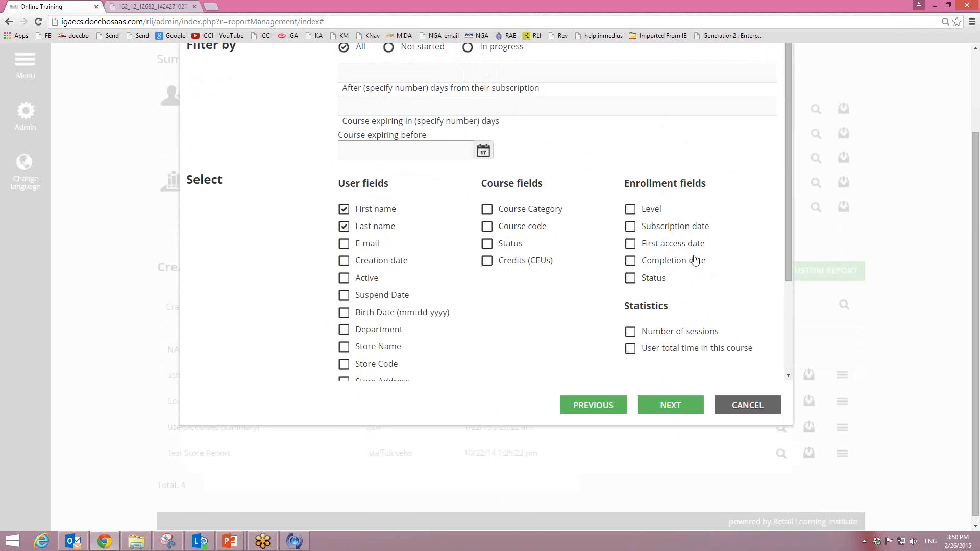
{"action": "scroll", "coordinate": [696, 249], "scroll_direction": "down", "scroll_amount": 1}
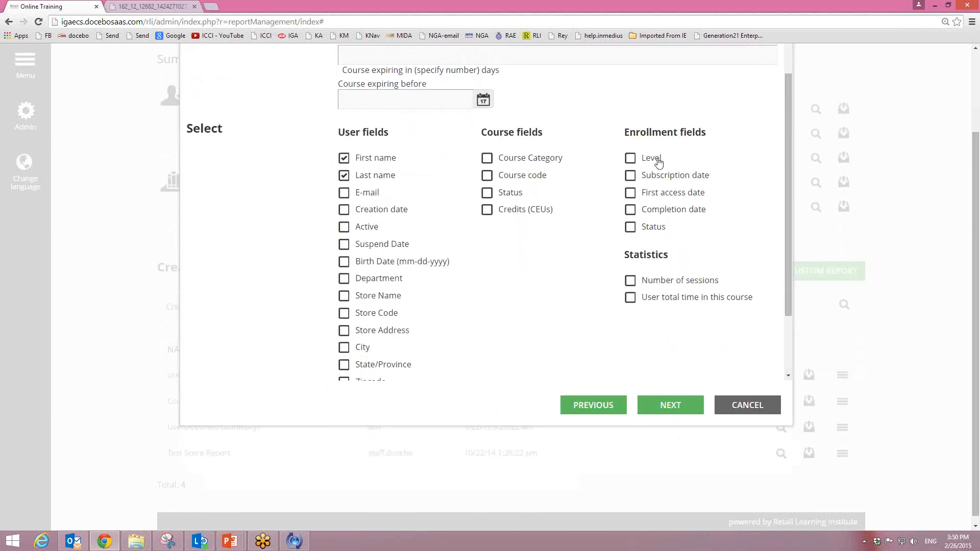
{"action": "left_click", "coordinate": [654, 211]}
{"action": "left_click", "coordinate": [630, 280]}
{"action": "left_click", "coordinate": [631, 297]}
{"action": "left_click", "coordinate": [661, 411]}
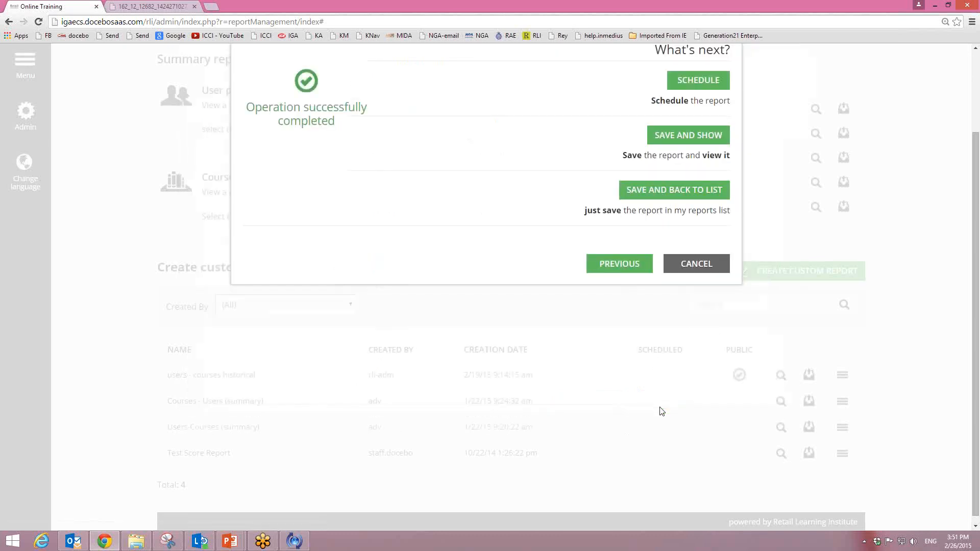
- Open the report's scheduling options and review the available frequencies, keeping Daily
{"action": "scroll", "coordinate": [432, 248], "scroll_direction": "up", "scroll_amount": 1}
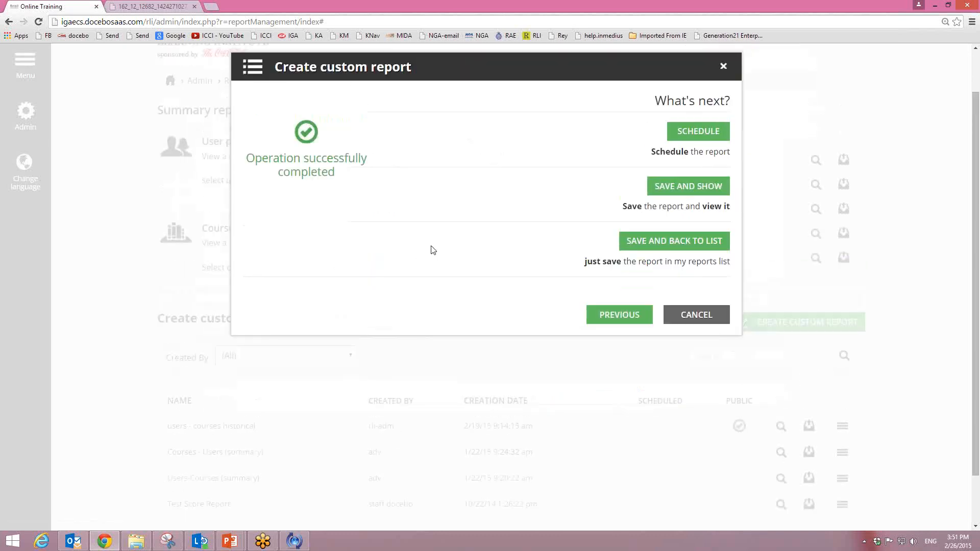
{"action": "scroll", "coordinate": [432, 250], "scroll_direction": "up", "scroll_amount": 1}
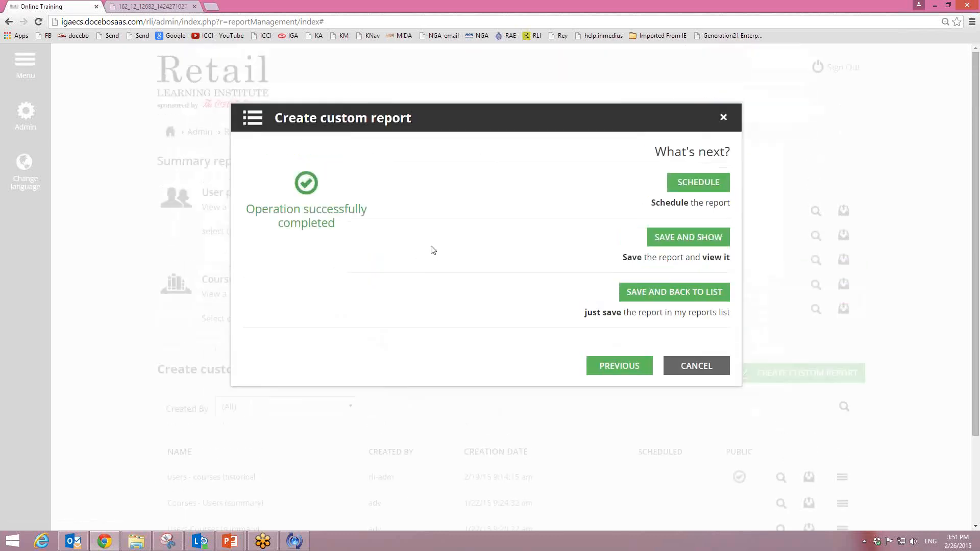
{"action": "left_click", "coordinate": [693, 185]}
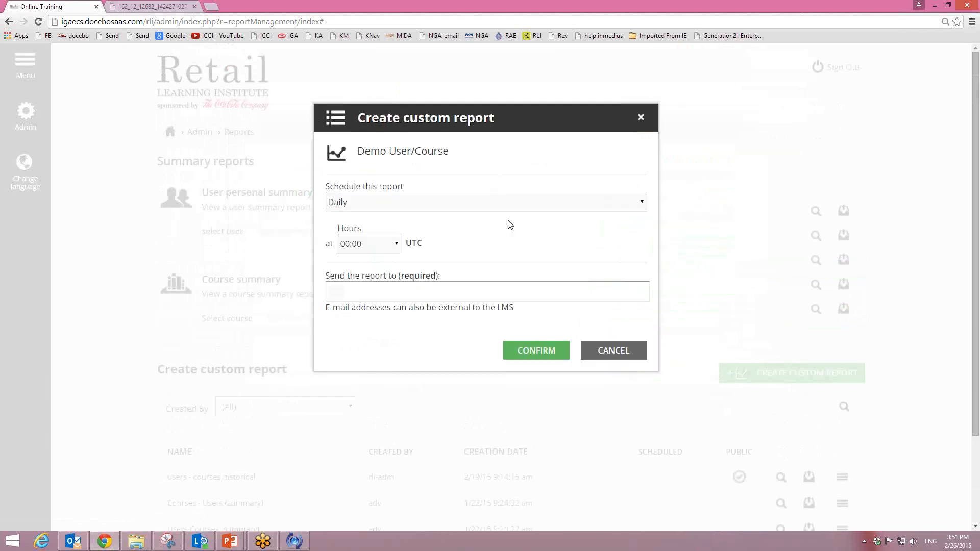
{"action": "left_click", "coordinate": [641, 202]}
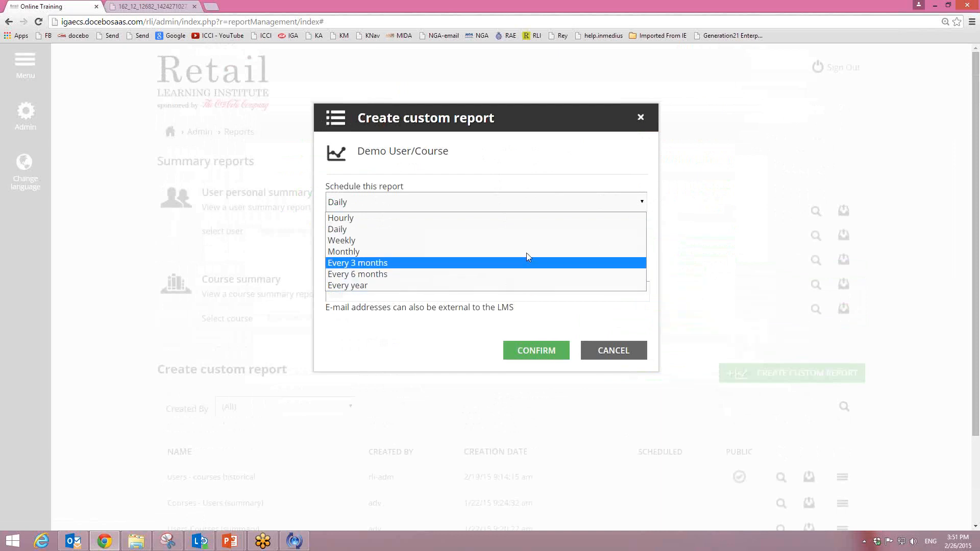
{"action": "left_click", "coordinate": [579, 170]}
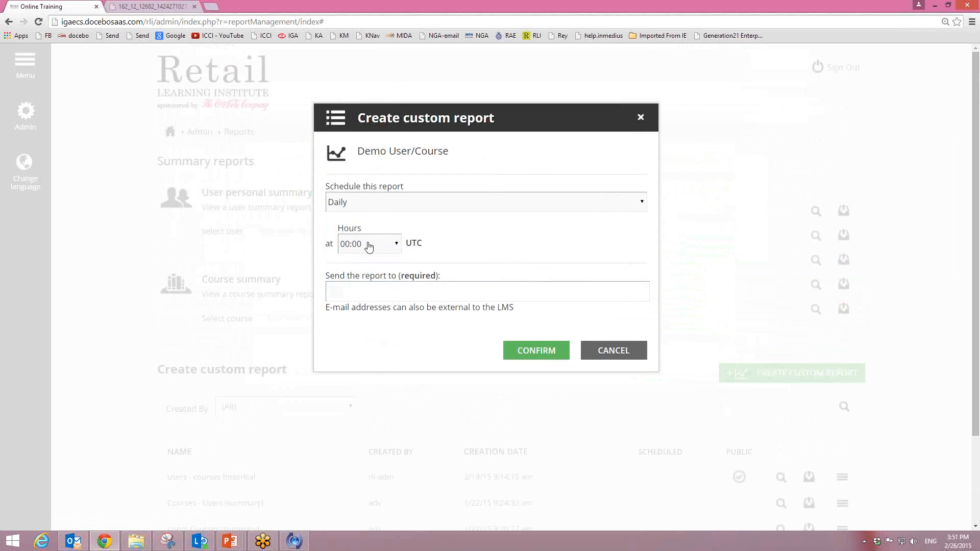
- Set the daily report's sending time to 08:00 UTC and add the RLI Curriculum Coord e-mail address as recipient
{"action": "left_click", "coordinate": [397, 246]}
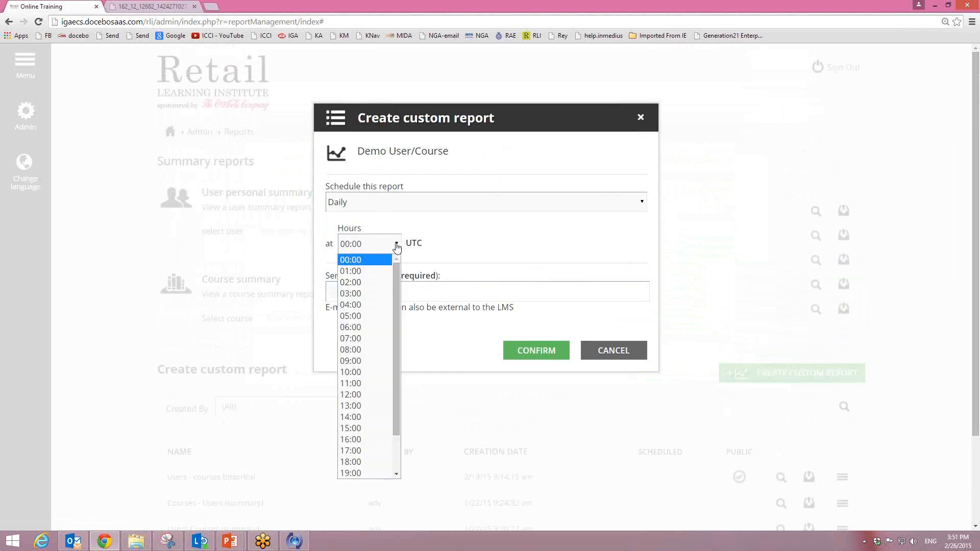
{"action": "left_click", "coordinate": [379, 350]}
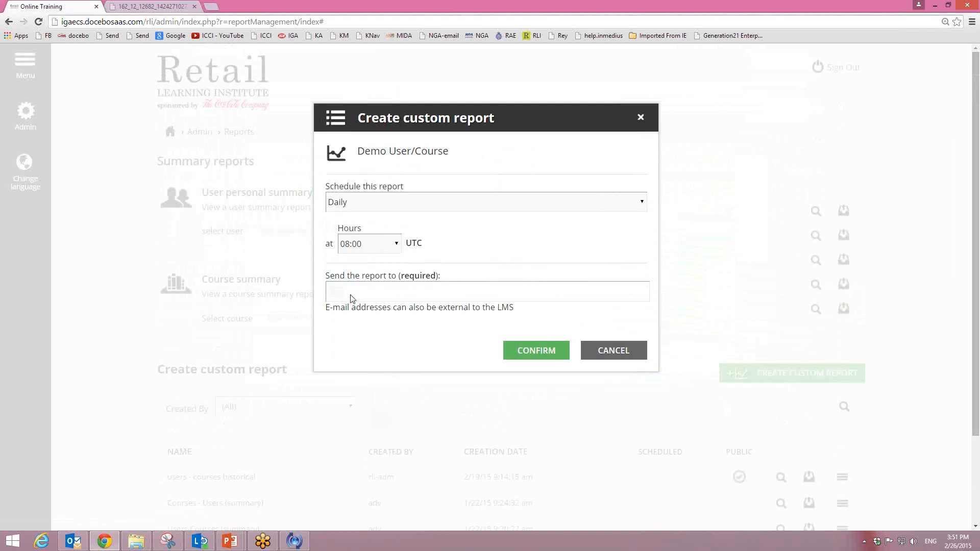
{"action": "type", "text": "avl"}
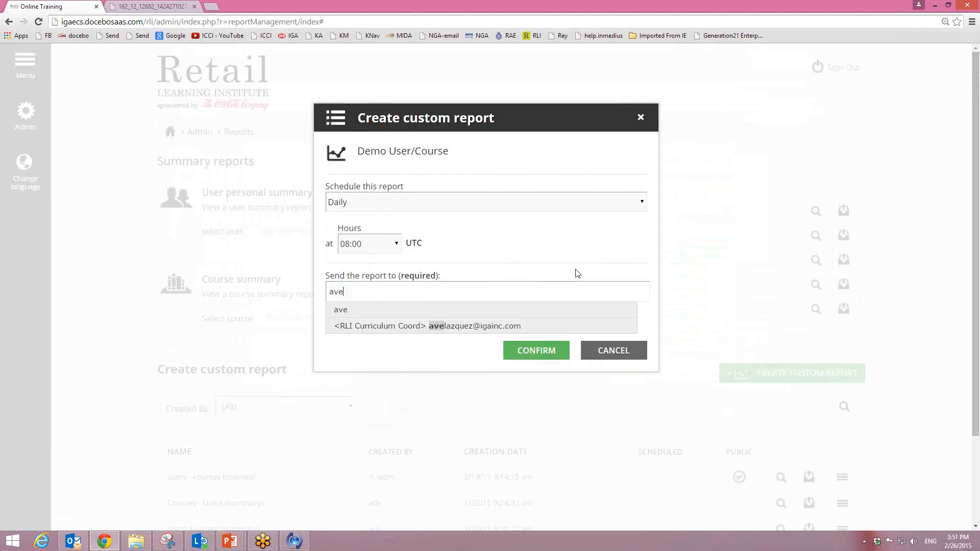
{"action": "left_click", "coordinate": [479, 325]}
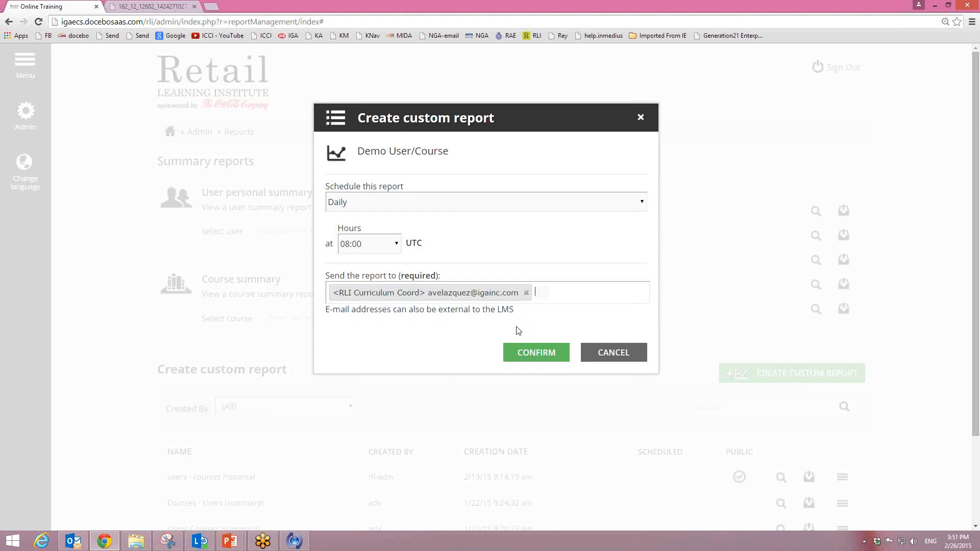
- Confirm the Demo User/Course report's daily schedule and check its scheduled status in the custom reports list
{"action": "left_click", "coordinate": [531, 354]}
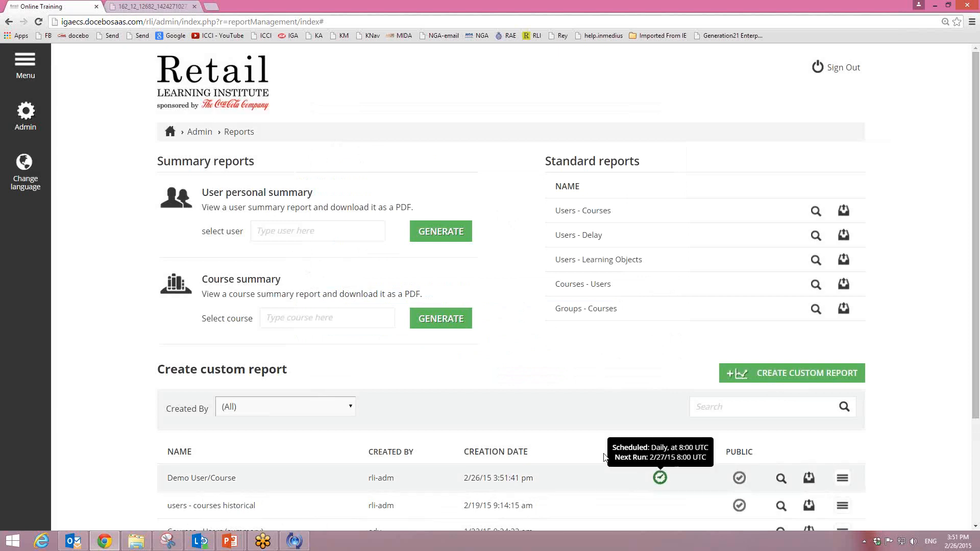
{"action": "scroll", "coordinate": [631, 455], "scroll_direction": "down", "scroll_amount": 1}
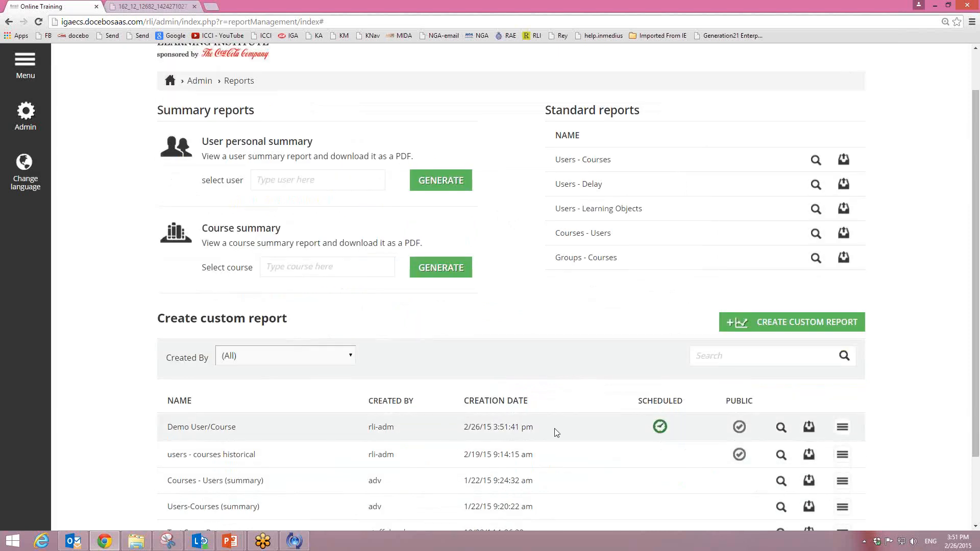
{"action": "scroll", "coordinate": [615, 381], "scroll_direction": "down", "scroll_amount": 1}
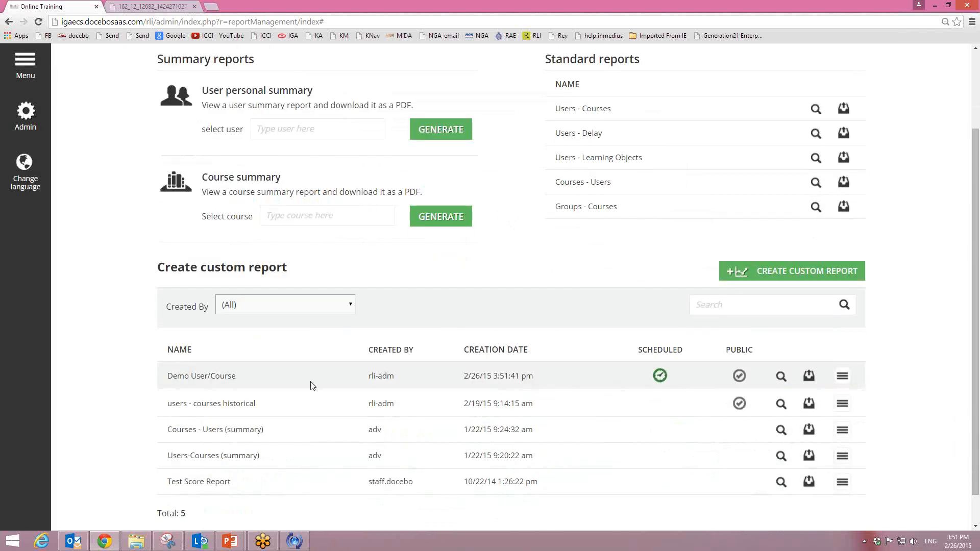
{"action": "mouse_move", "coordinate": [678, 381]}
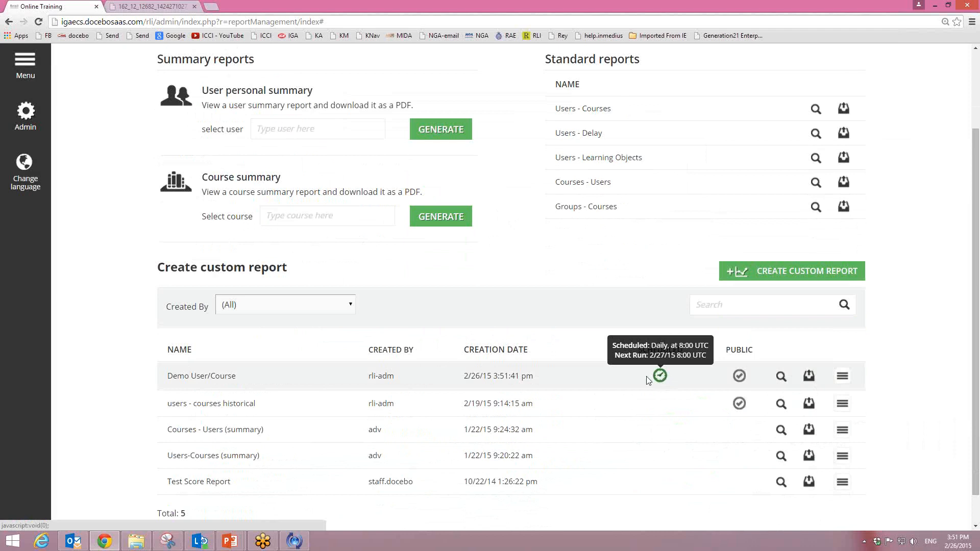
- Check the export formats offered for the Demo User/Course report and open the report to review its rows
{"action": "left_click", "coordinate": [809, 378]}
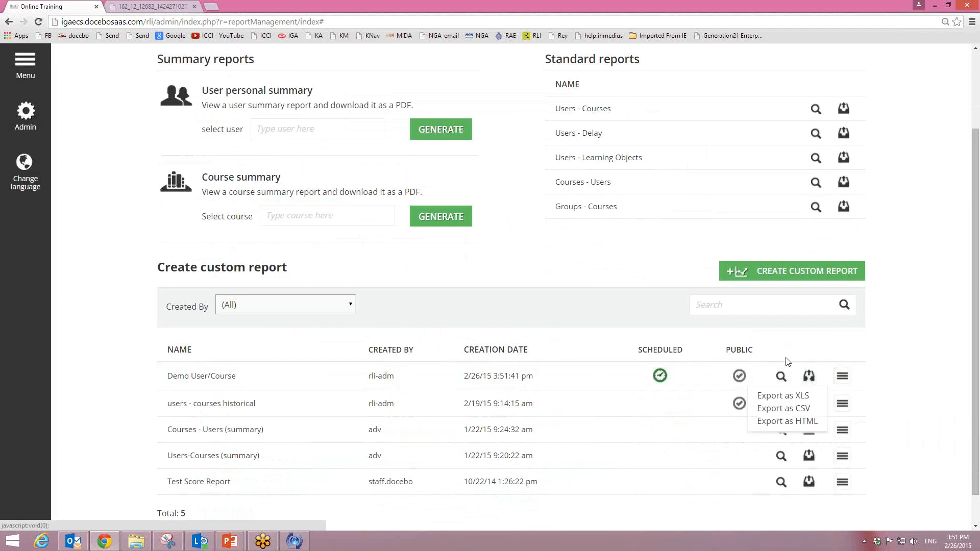
{"action": "left_click", "coordinate": [781, 379]}
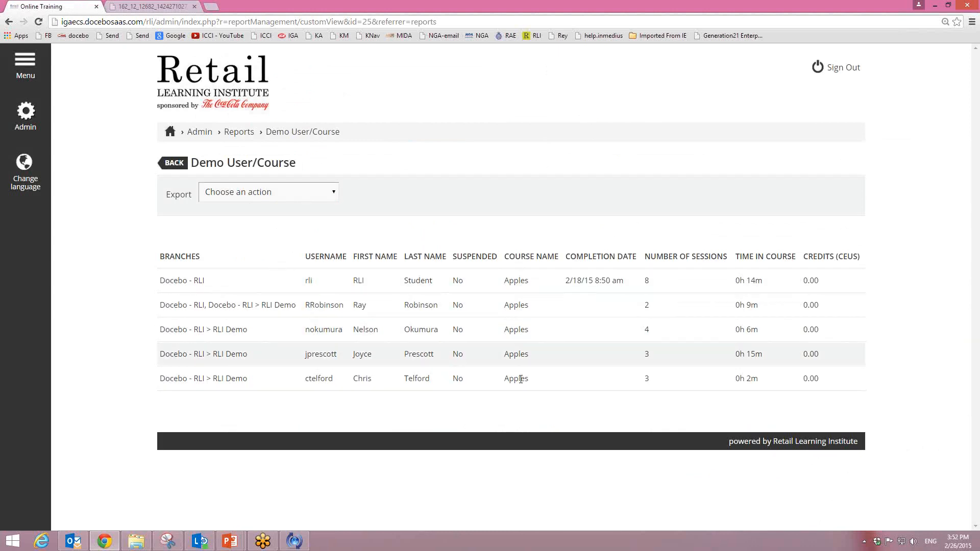
{"action": "left_click_drag", "start_coordinate": [538, 383], "coordinate": [554, 365]}
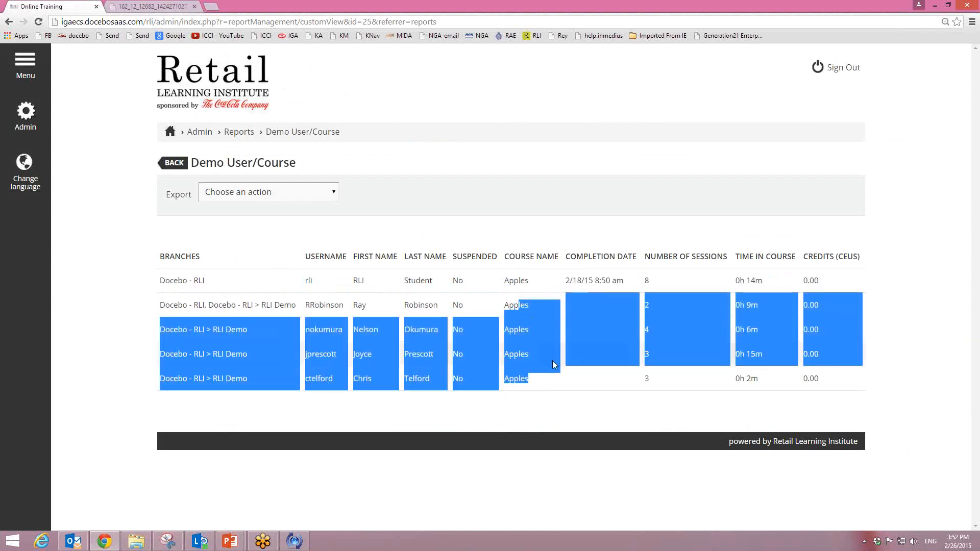
{"action": "left_click", "coordinate": [552, 360]}
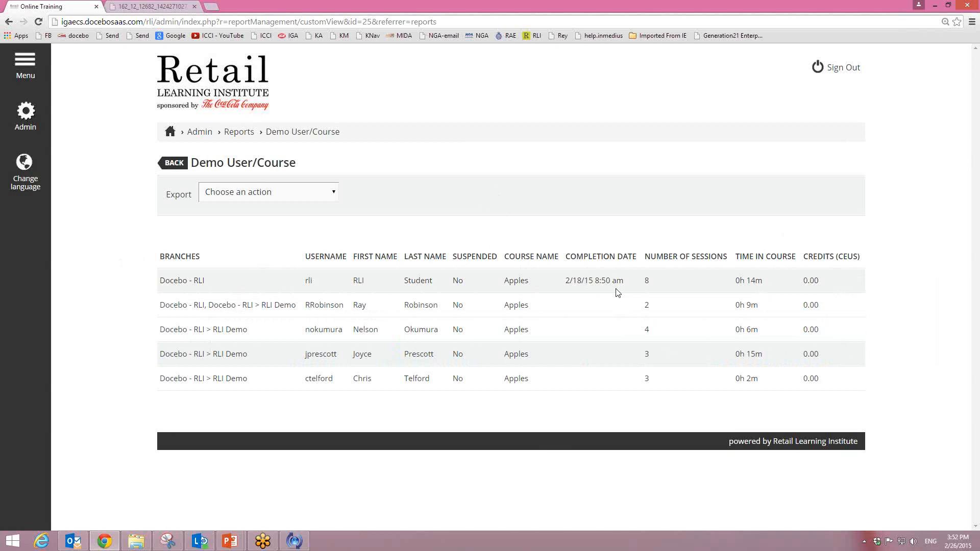
{"action": "left_click", "coordinate": [46, 183]}
{"action": "left_click", "coordinate": [23, 115]}
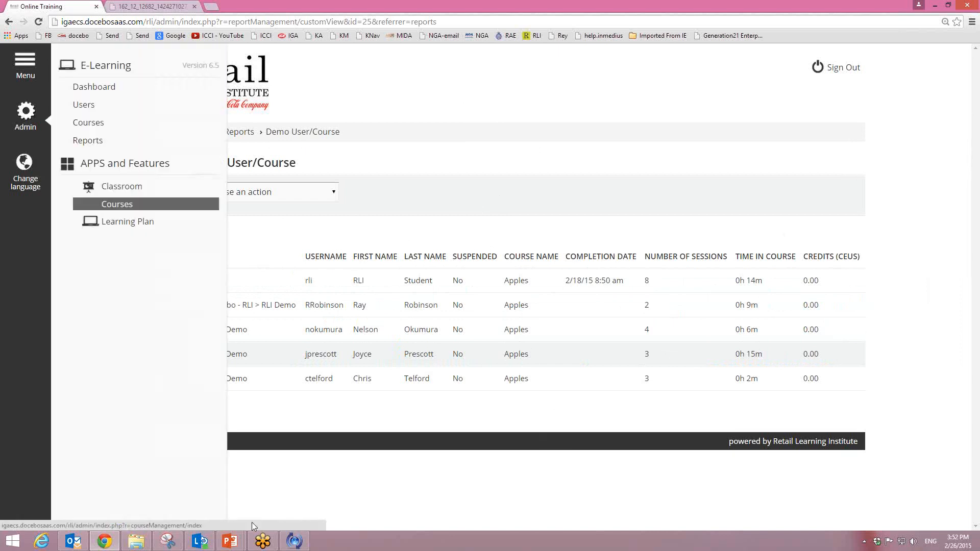
{"action": "mouse_move", "coordinate": [232, 544]}
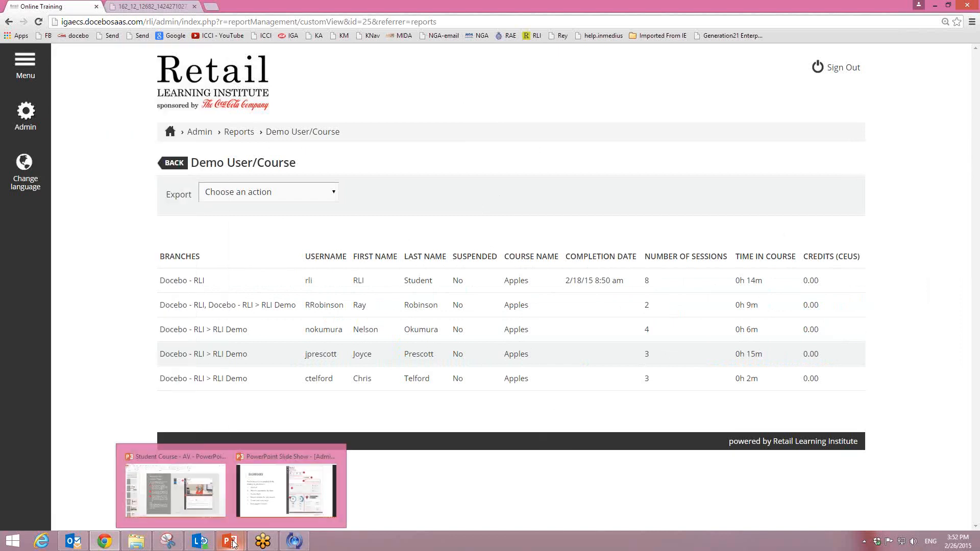
- Return to the reports list and review the management options available for the Demo User/Course report
{"action": "left_click", "coordinate": [182, 167]}
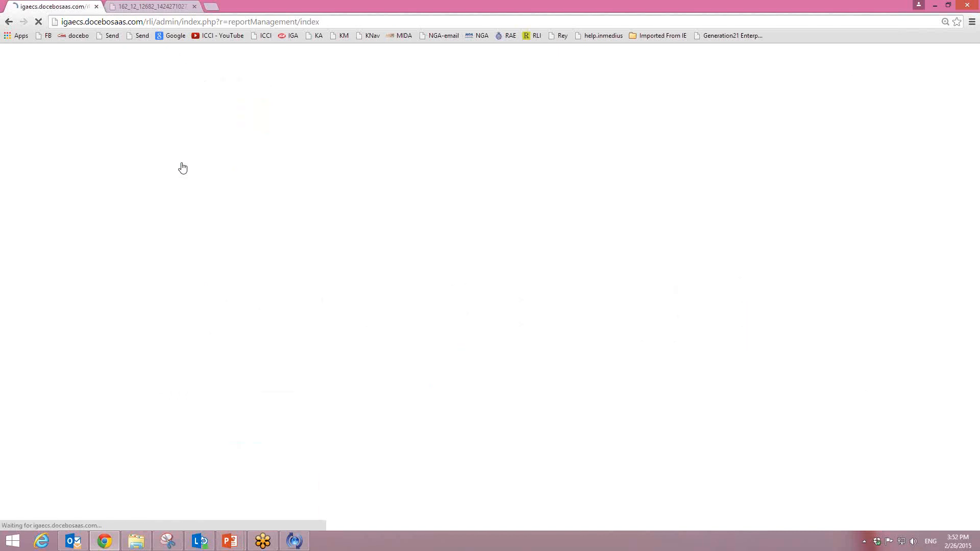
{"action": "scroll", "coordinate": [686, 355], "scroll_direction": "down", "scroll_amount": 2}
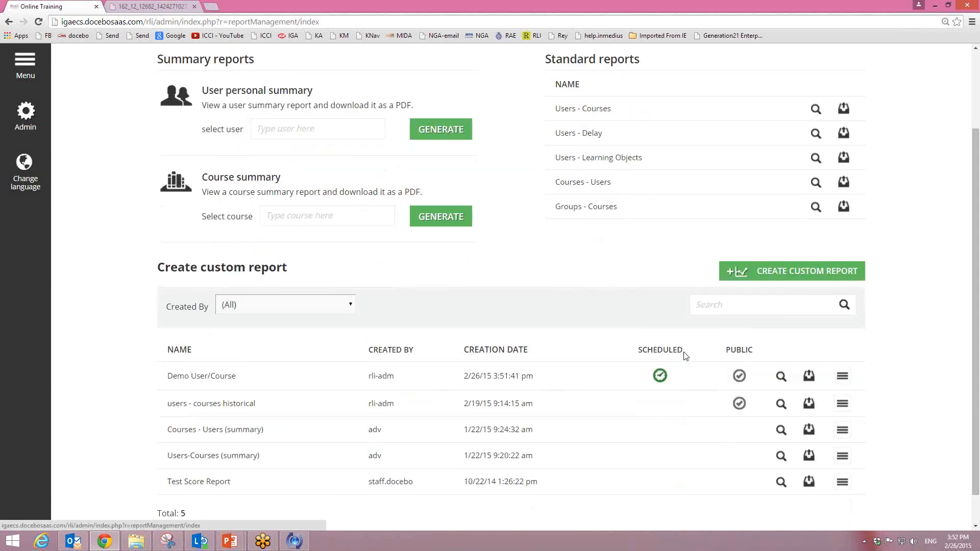
{"action": "scroll", "coordinate": [686, 356], "scroll_direction": "down", "scroll_amount": 1}
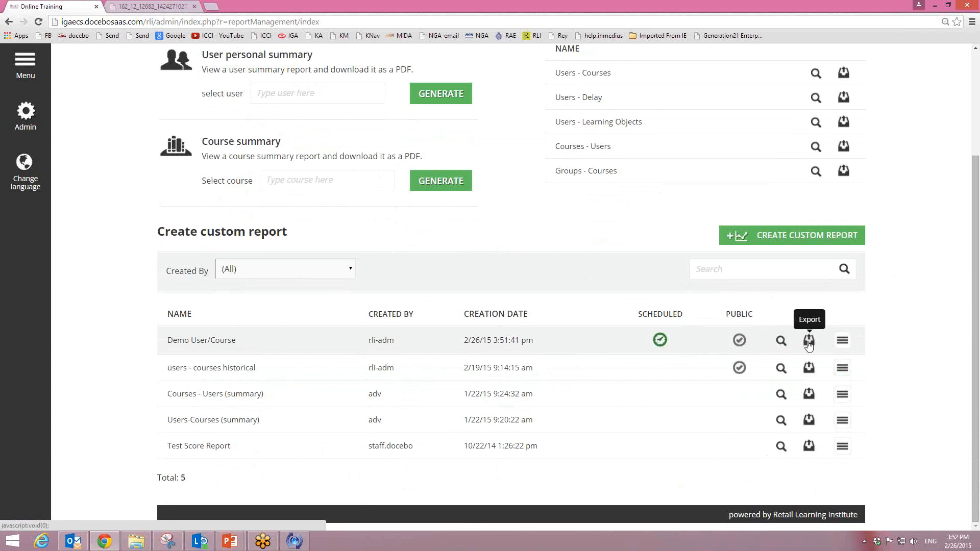
{"action": "left_click", "coordinate": [847, 344]}
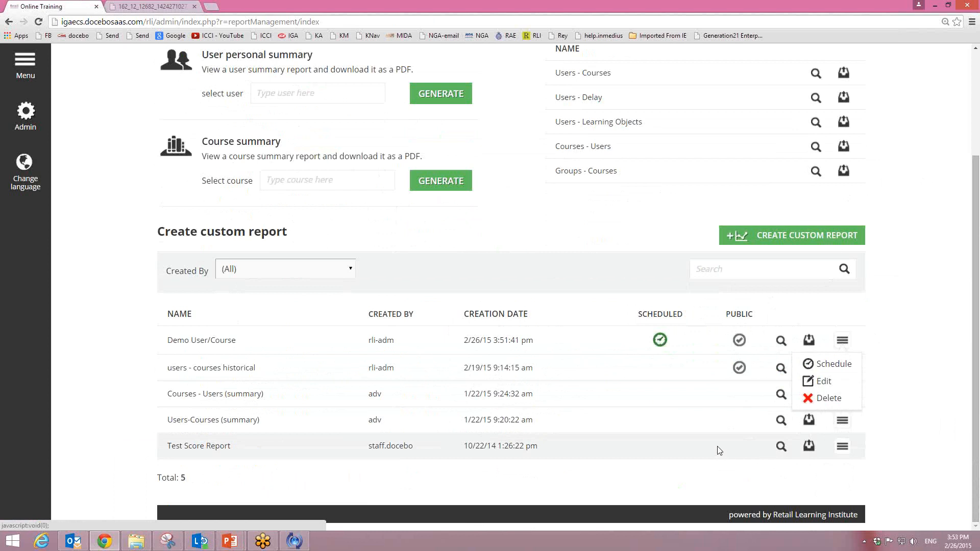
{"action": "left_click", "coordinate": [923, 379]}
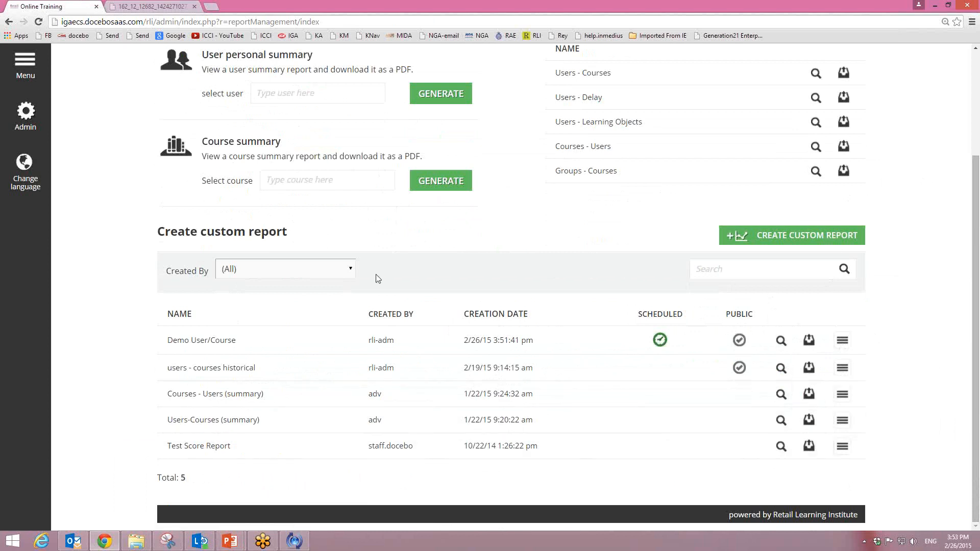
{"action": "scroll", "coordinate": [409, 423], "scroll_direction": "up", "scroll_amount": 2}
{"action": "scroll", "coordinate": [408, 427], "scroll_direction": "up", "scroll_amount": 1}
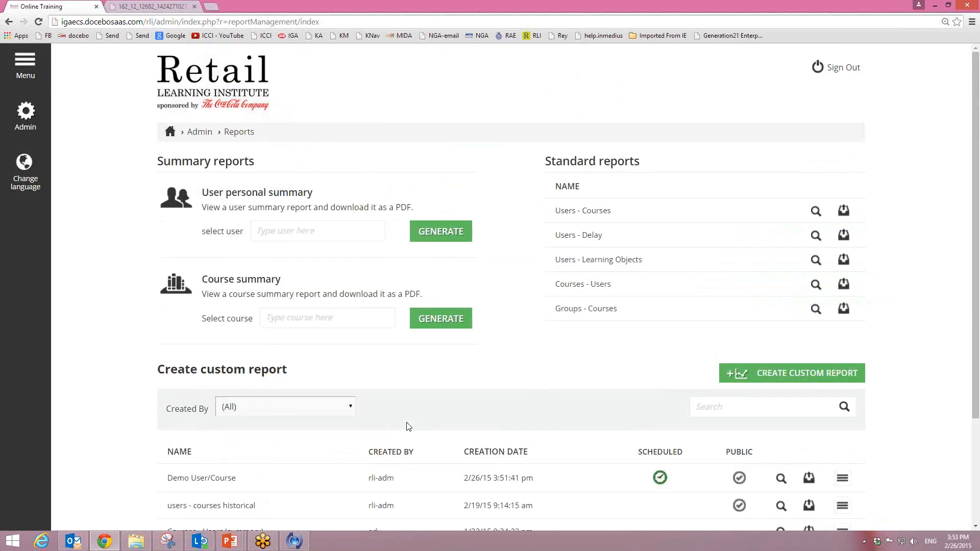
- Visit the My Courses page and go to the administrator Dashboard
{"action": "left_click", "coordinate": [25, 112]}
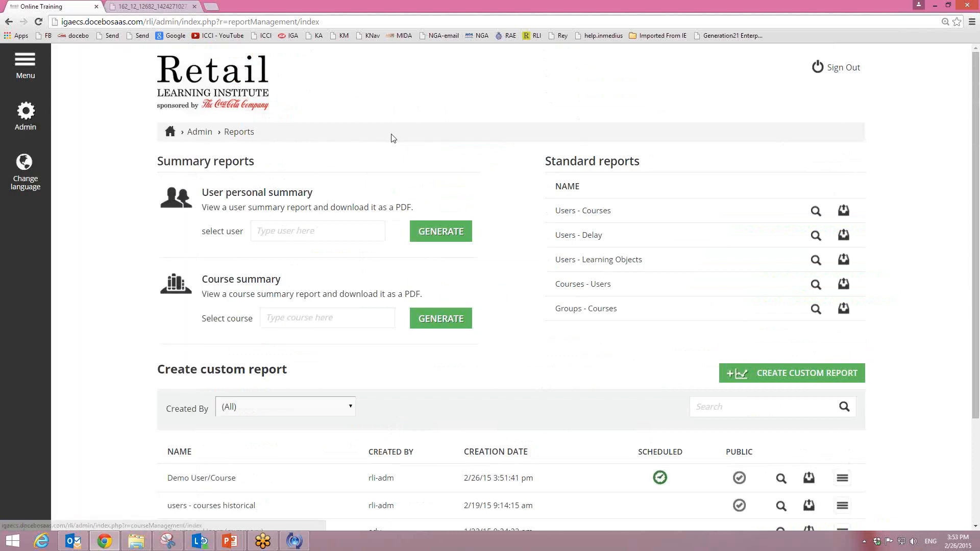
{"action": "left_click", "coordinate": [975, 25]}
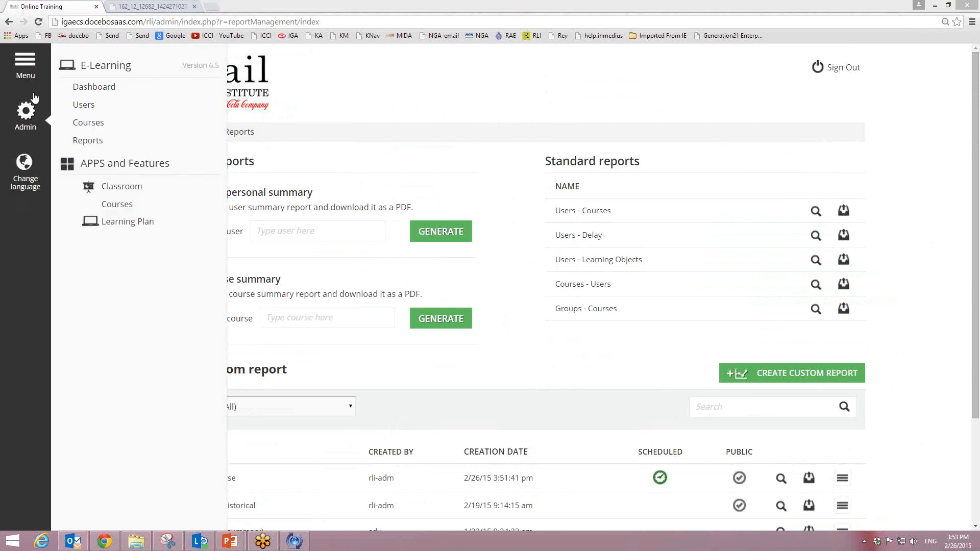
{"action": "mouse_move", "coordinate": [17, 64]}
{"action": "left_click", "coordinate": [63, 62]}
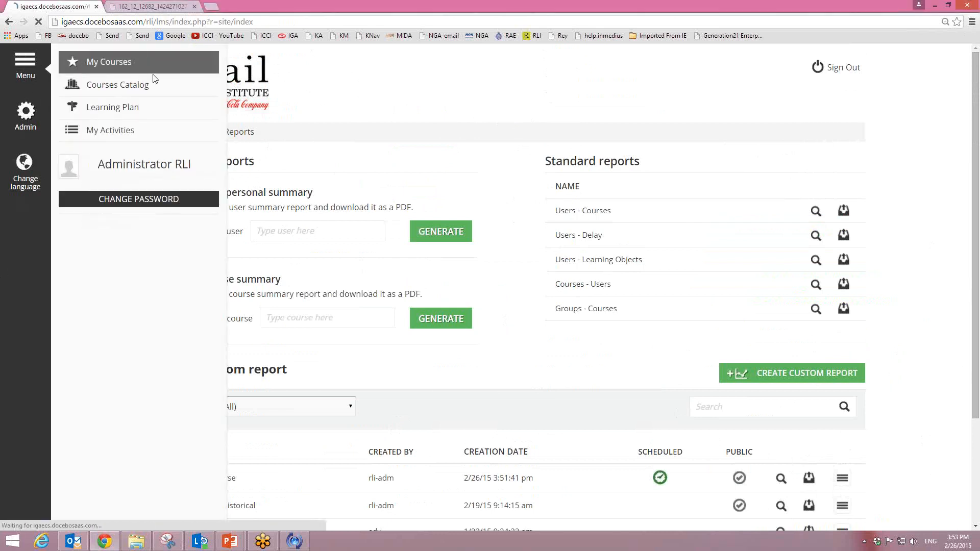
{"action": "mouse_move", "coordinate": [34, 112]}
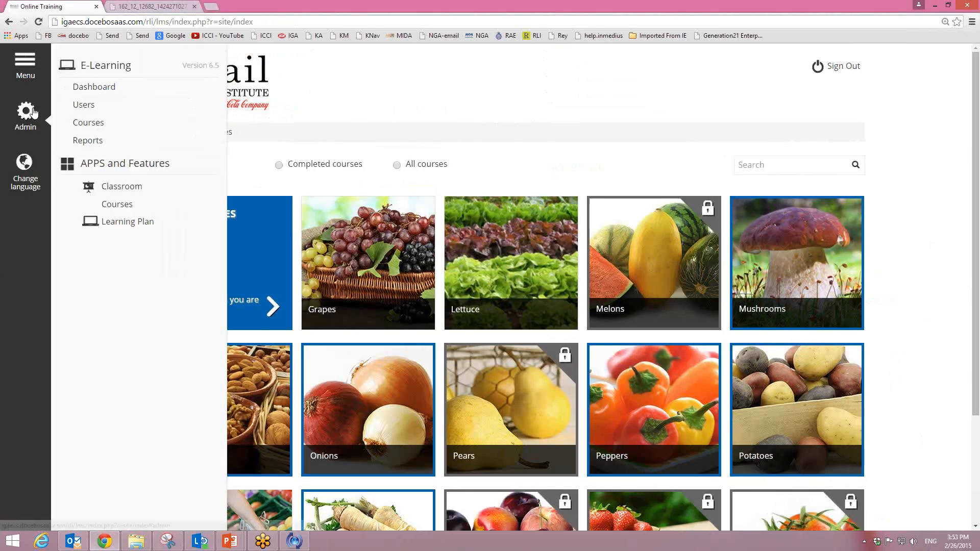
{"action": "left_click", "coordinate": [83, 94]}
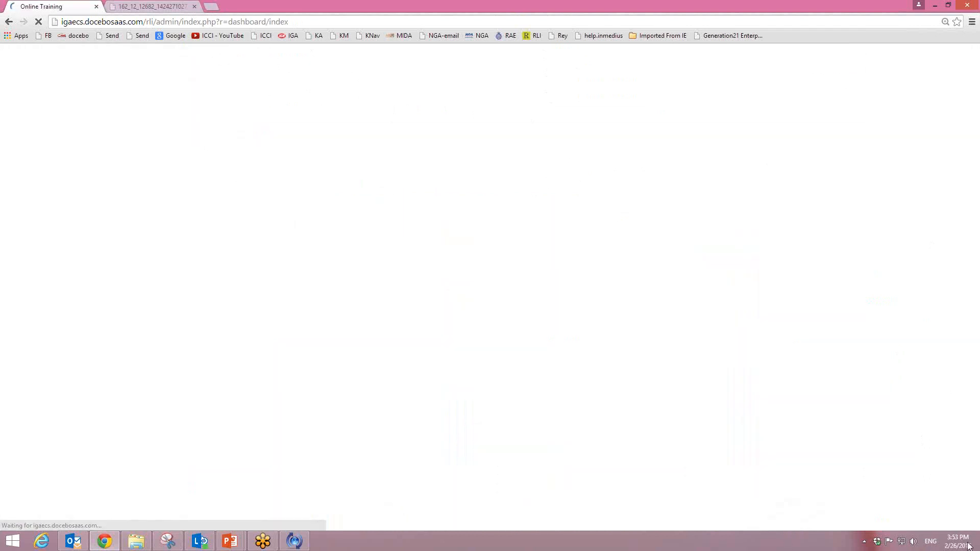
- Raise the computer's speaker volume and return to the browser
{"action": "left_click", "coordinate": [912, 543]}
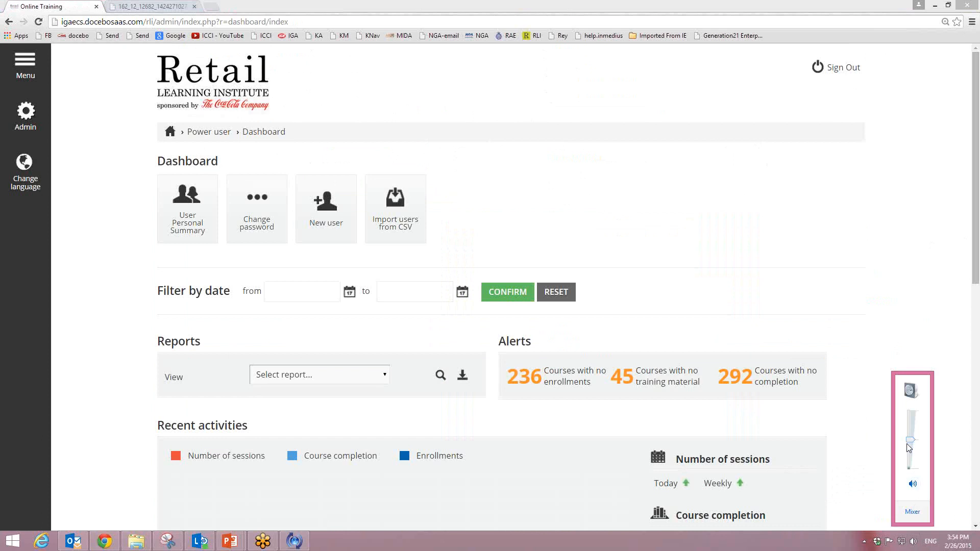
{"action": "left_click_drag", "start_coordinate": [913, 445], "coordinate": [915, 423]}
{"action": "left_click_drag", "start_coordinate": [912, 418], "coordinate": [912, 428]}
{"action": "left_click", "coordinate": [112, 546]}
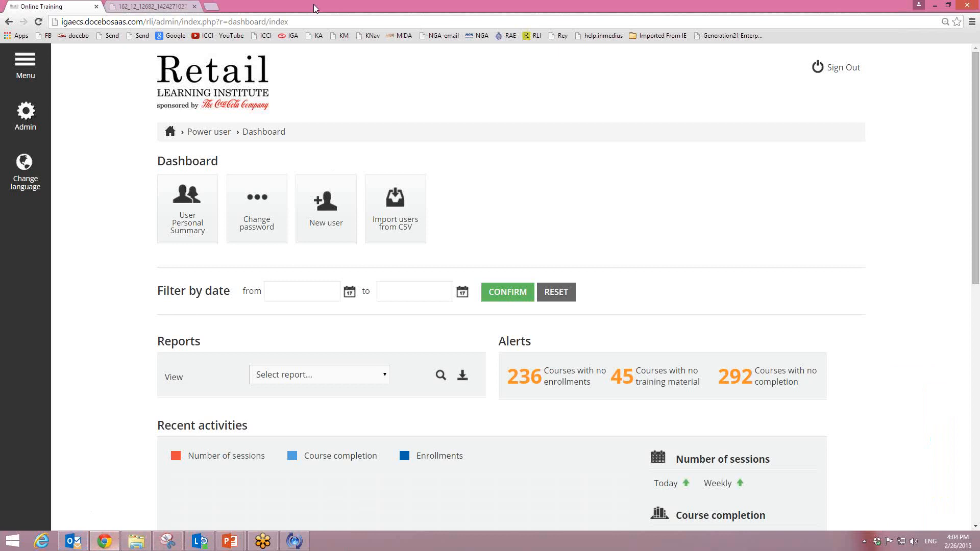
- Open the IGA Coca-Cola Institute website in a new browser tab and look over its Online Training and Resource Center topics
{"action": "left_click", "coordinate": [211, 6]}
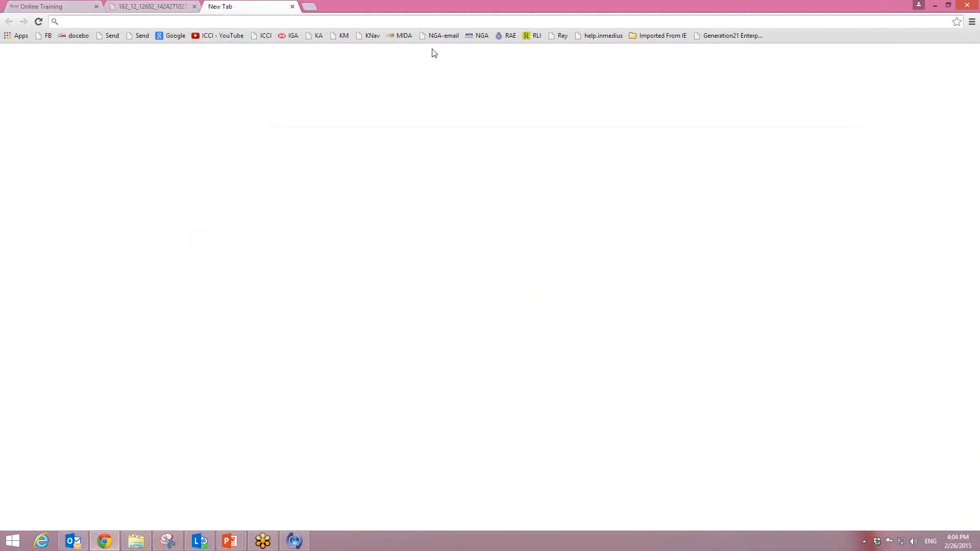
{"action": "left_click", "coordinate": [264, 36]}
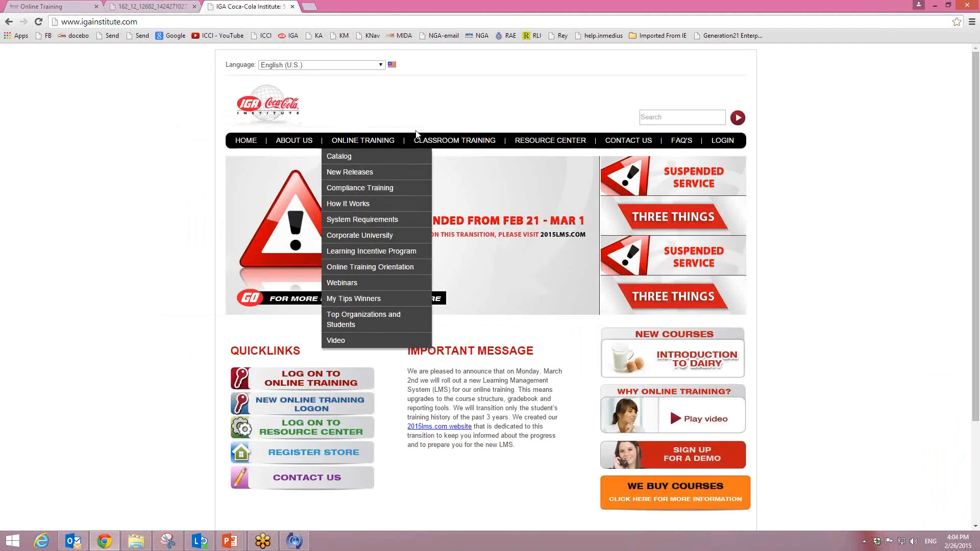
{"action": "mouse_move", "coordinate": [361, 143]}
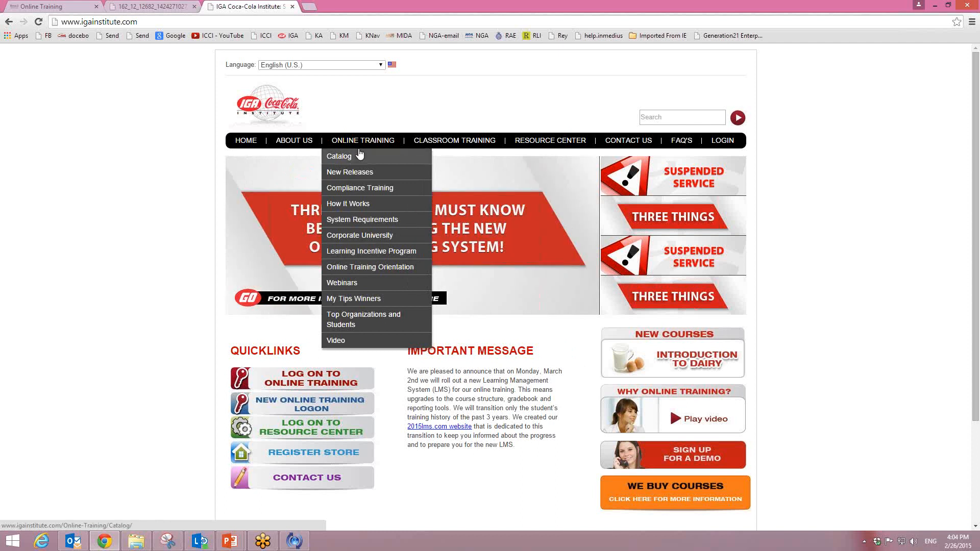
{"action": "mouse_move", "coordinate": [532, 141]}
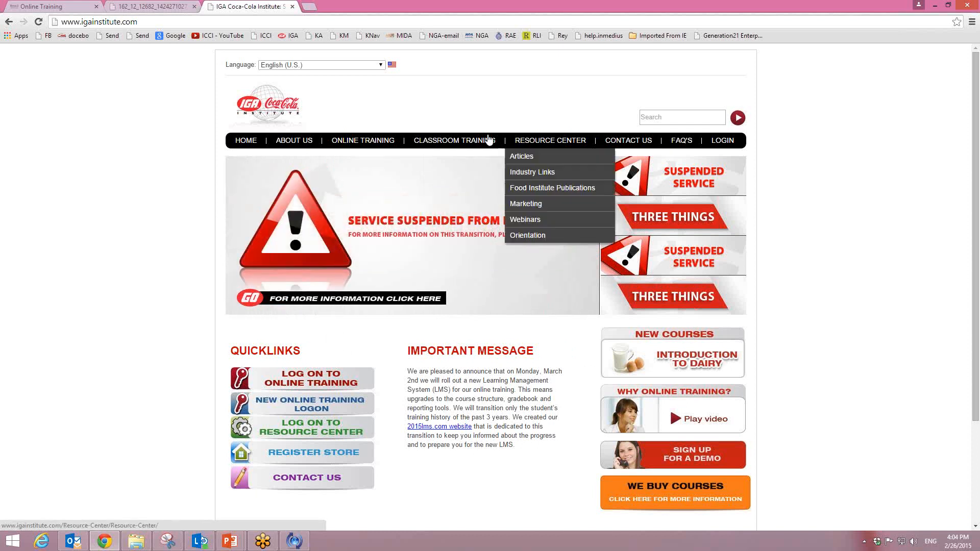
- Open the Learning Incentive Program page under Online Training and review the star pin levels and program guidelines
{"action": "left_click", "coordinate": [363, 142]}
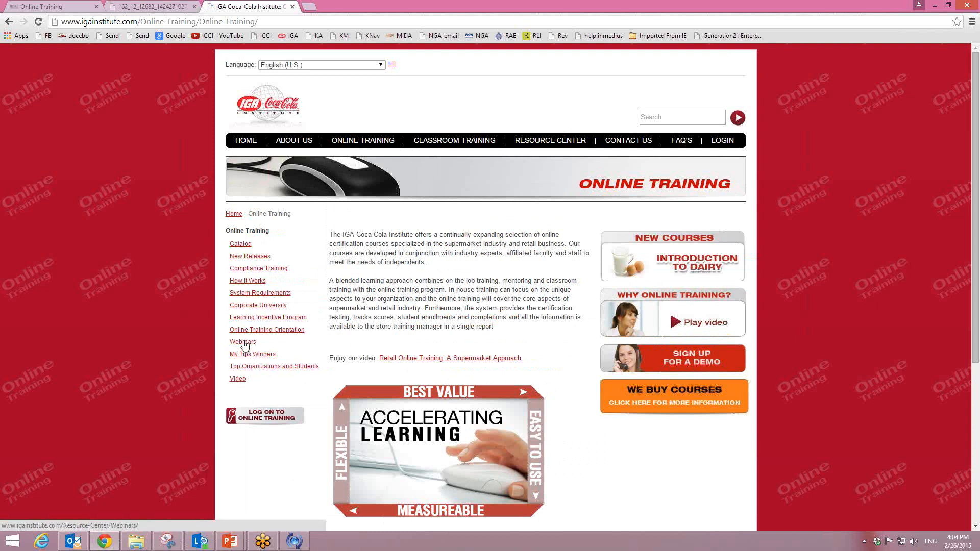
{"action": "left_click", "coordinate": [263, 319]}
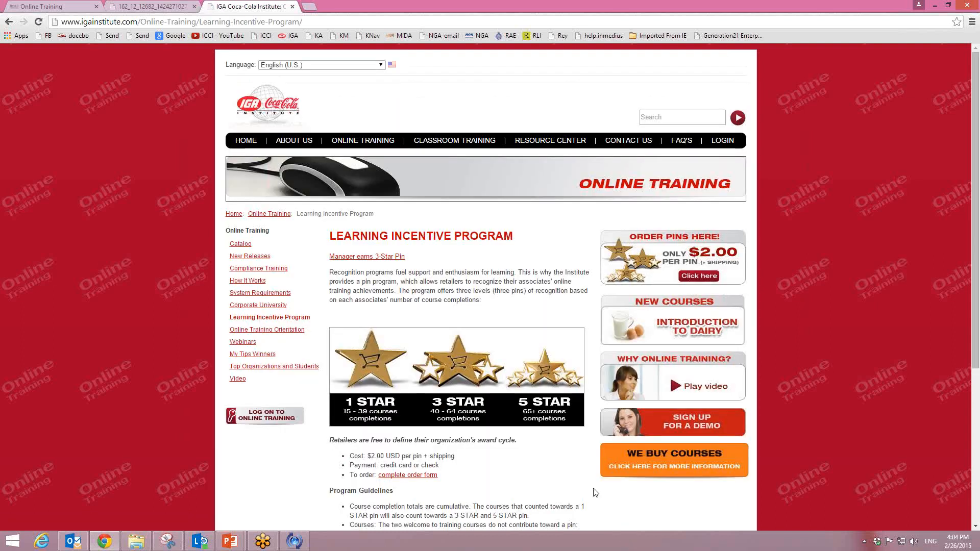
{"action": "scroll", "coordinate": [595, 492], "scroll_direction": "down", "scroll_amount": 1}
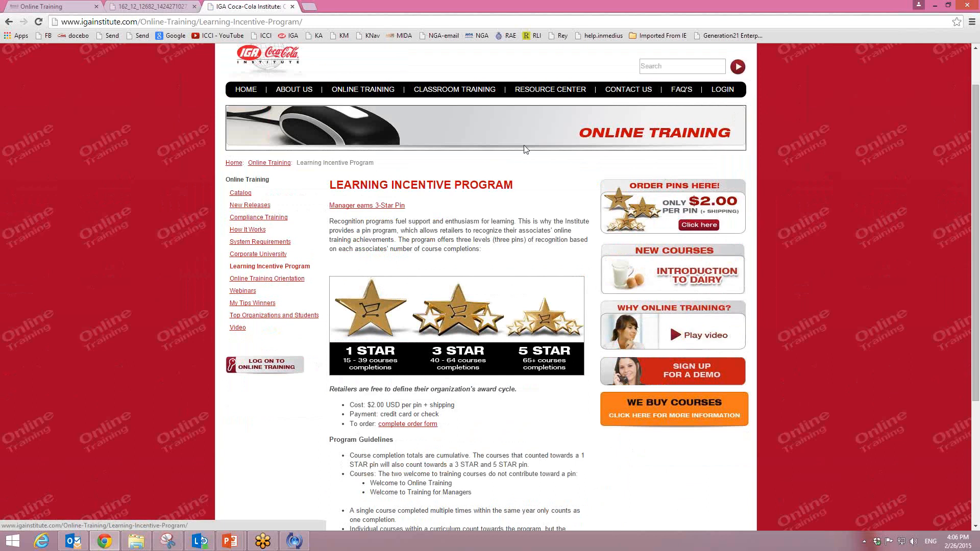
- Open the 2015 LMS website in a new browser tab and go to its Webinars page
{"action": "left_click", "coordinate": [308, 7]}
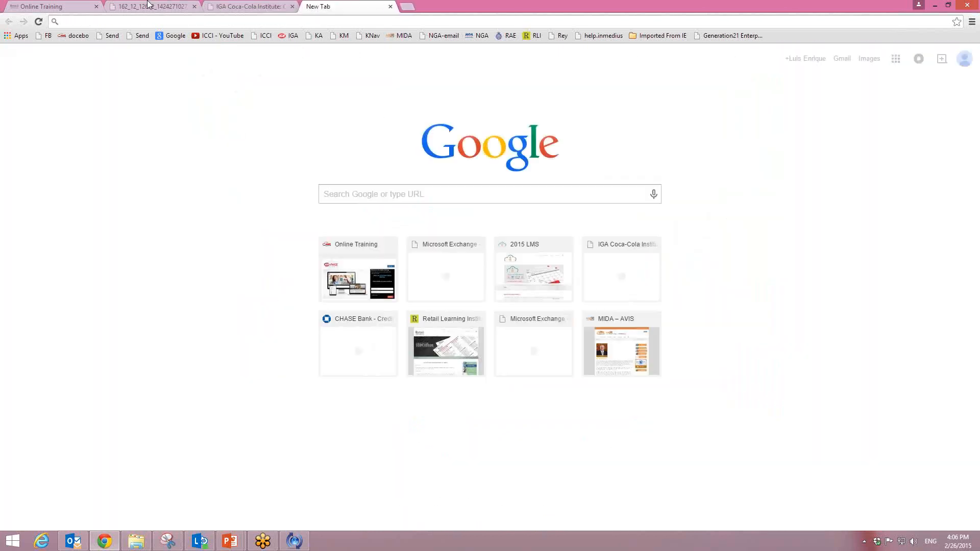
{"action": "left_click", "coordinate": [544, 274]}
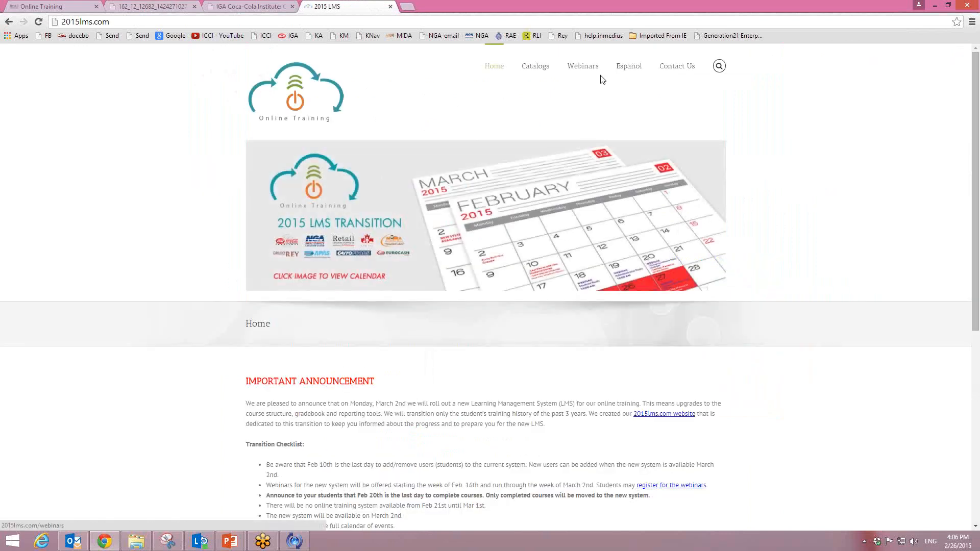
{"action": "left_click", "coordinate": [588, 70]}
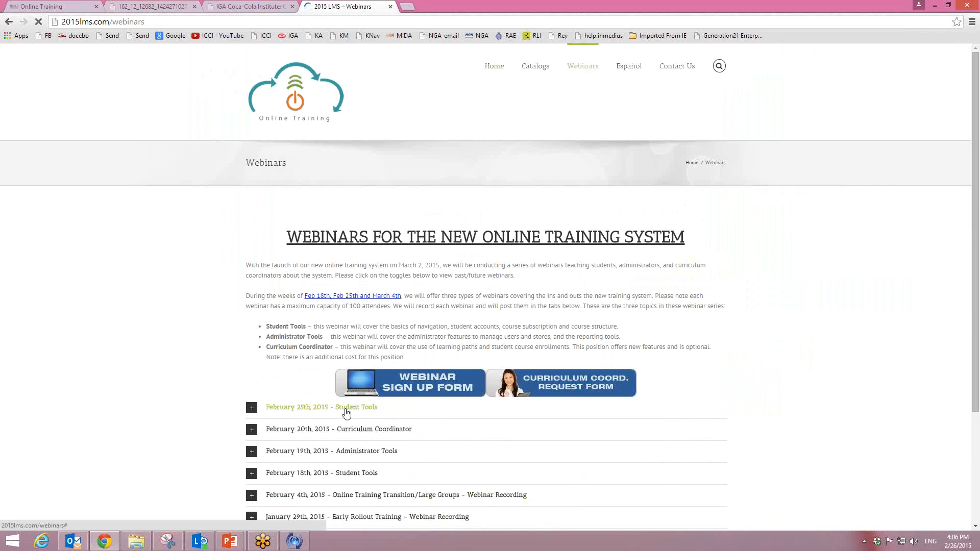
- Expand the February 25th, 2015 - Student Tools webinar and look over its recording and presentation download
{"action": "left_click", "coordinate": [252, 410]}
{"action": "scroll", "coordinate": [730, 429], "scroll_direction": "down", "scroll_amount": 3}
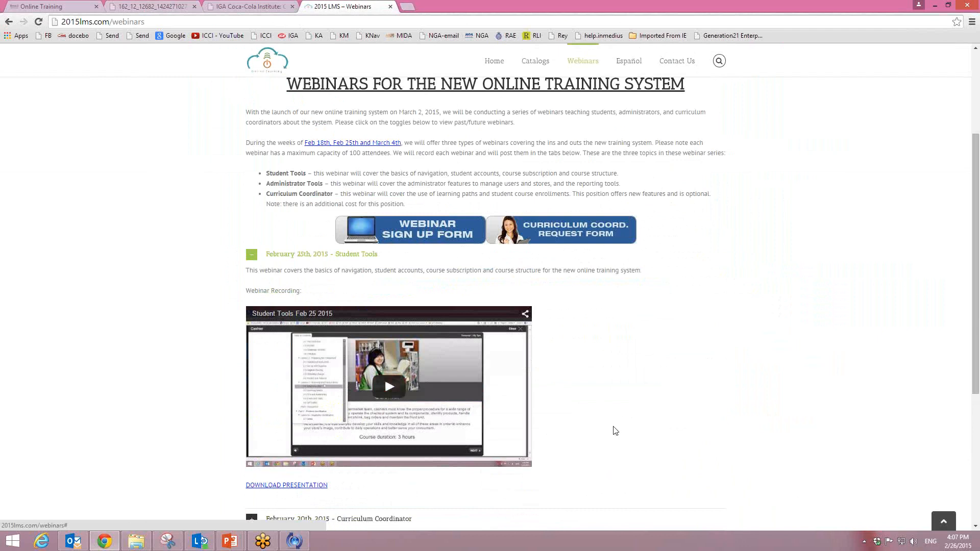
{"action": "scroll", "coordinate": [686, 440], "scroll_direction": "up", "scroll_amount": 3}
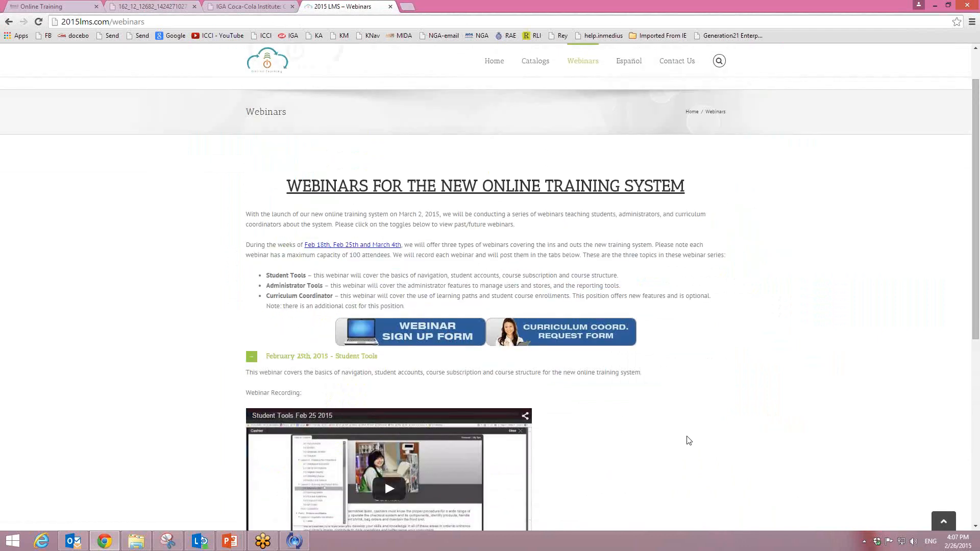